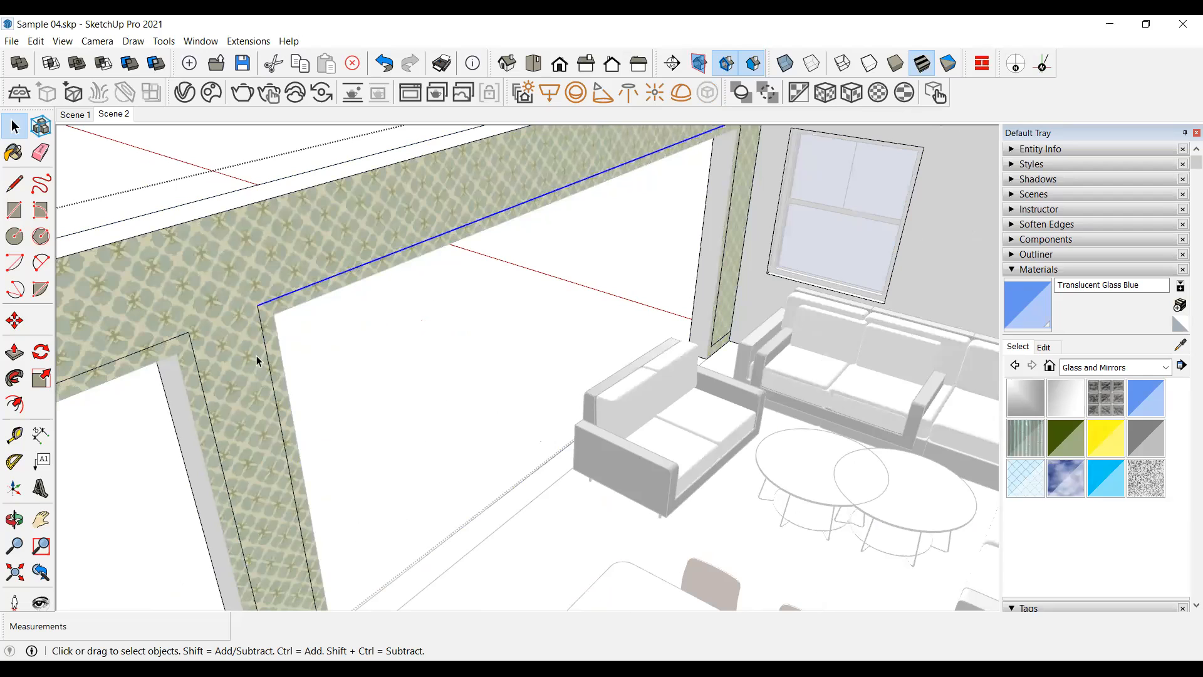
Delete the leftover edges along the top and side of the large opening in the patterned wall.
{"action": "key", "text": "Delete"}
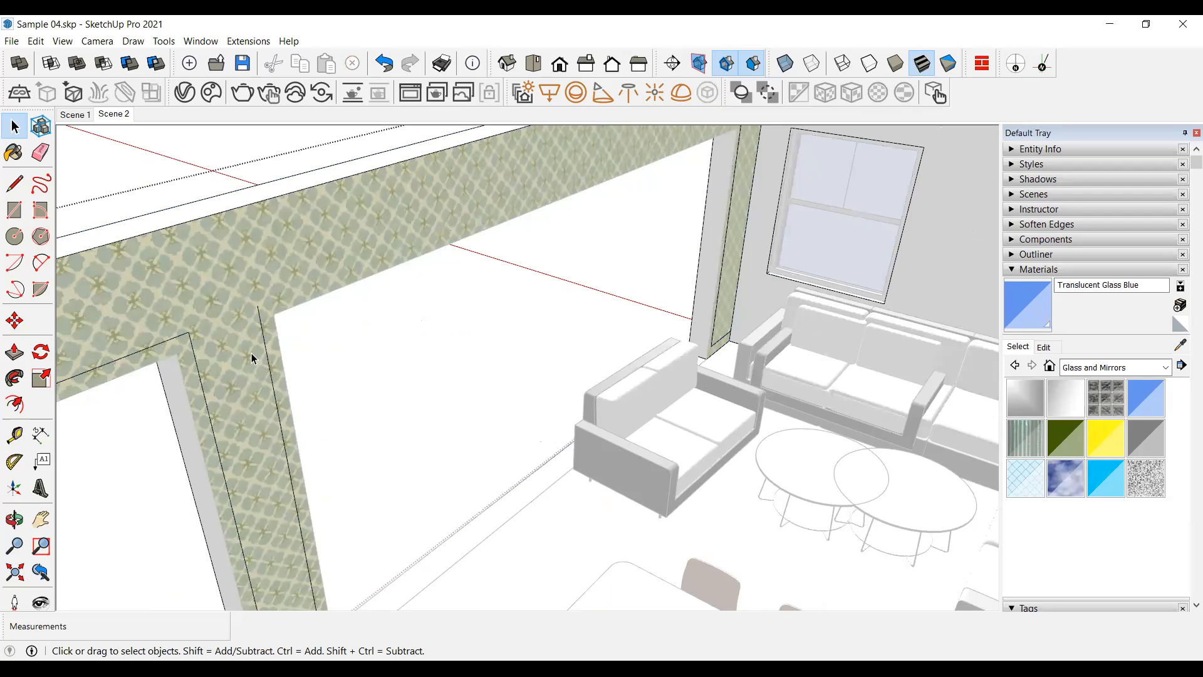
{"action": "left_click", "coordinate": [269, 358]}
{"action": "left_click", "coordinate": [266, 358]}
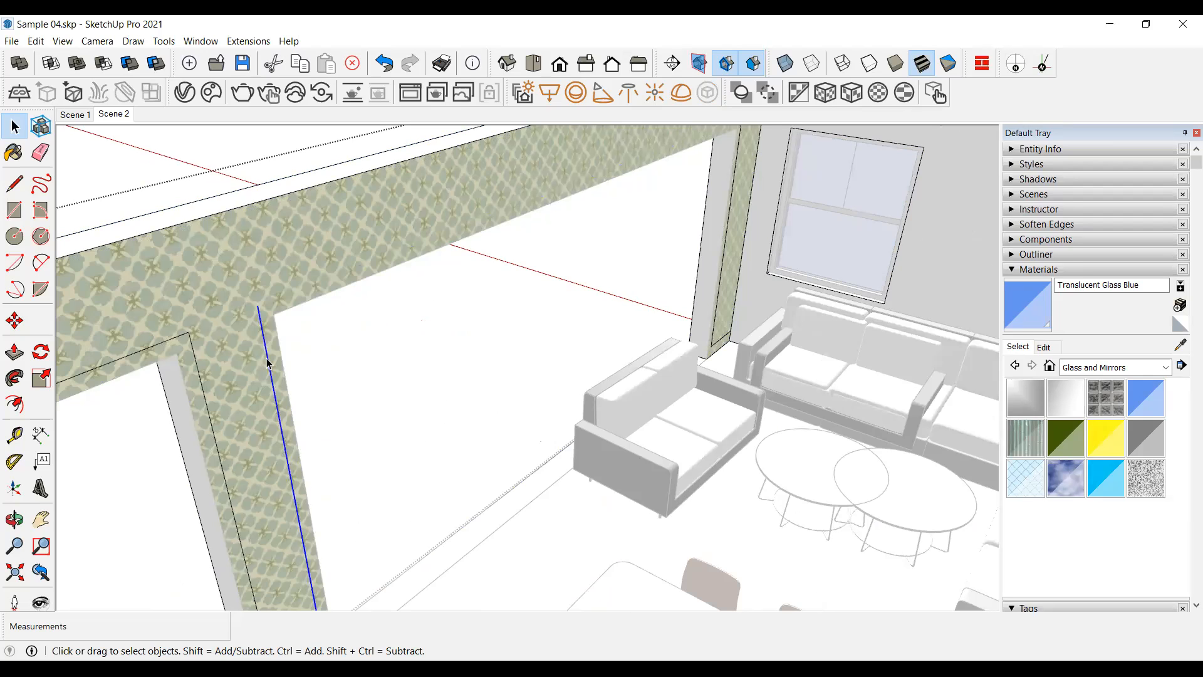
{"action": "key", "text": "Delete"}
{"action": "scroll", "coordinate": [194, 338], "scroll_direction": "down", "scroll_amount": 3}
{"action": "scroll", "coordinate": [195, 354], "scroll_direction": "up", "scroll_amount": 2}
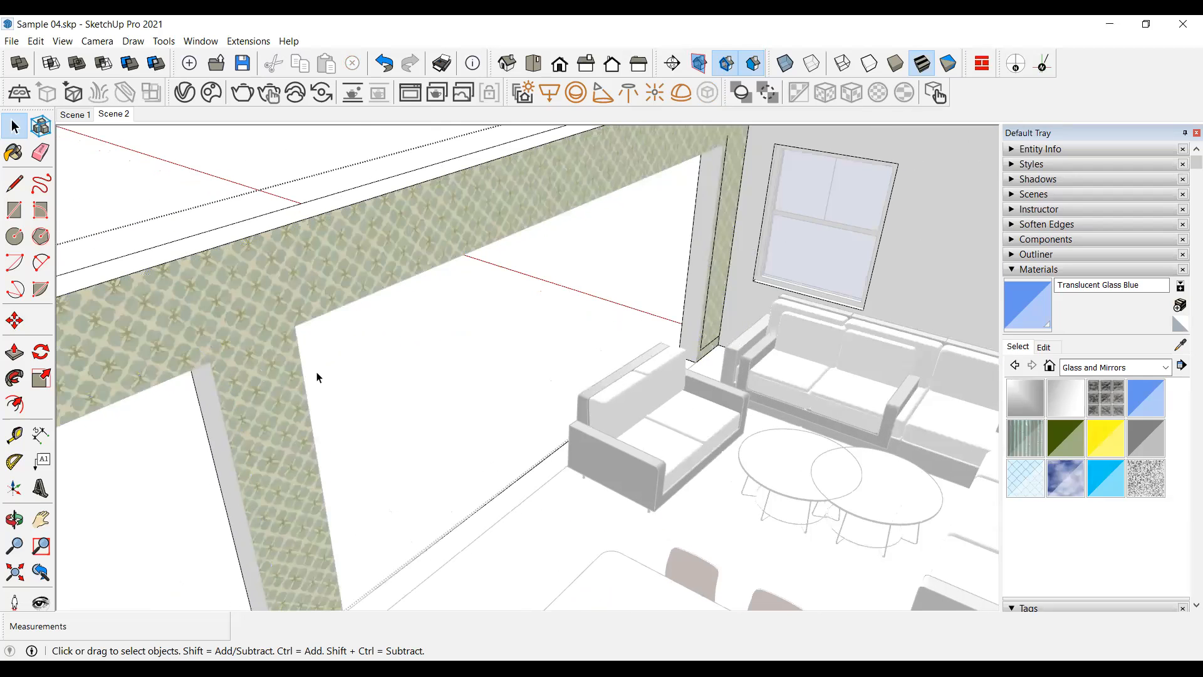
Delete the leftover vertical edge on the narrow wall pier next to the window wall.
{"action": "scroll", "coordinate": [537, 363], "scroll_direction": "down", "scroll_amount": 3}
{"action": "scroll", "coordinate": [629, 349], "scroll_direction": "up", "scroll_amount": 4}
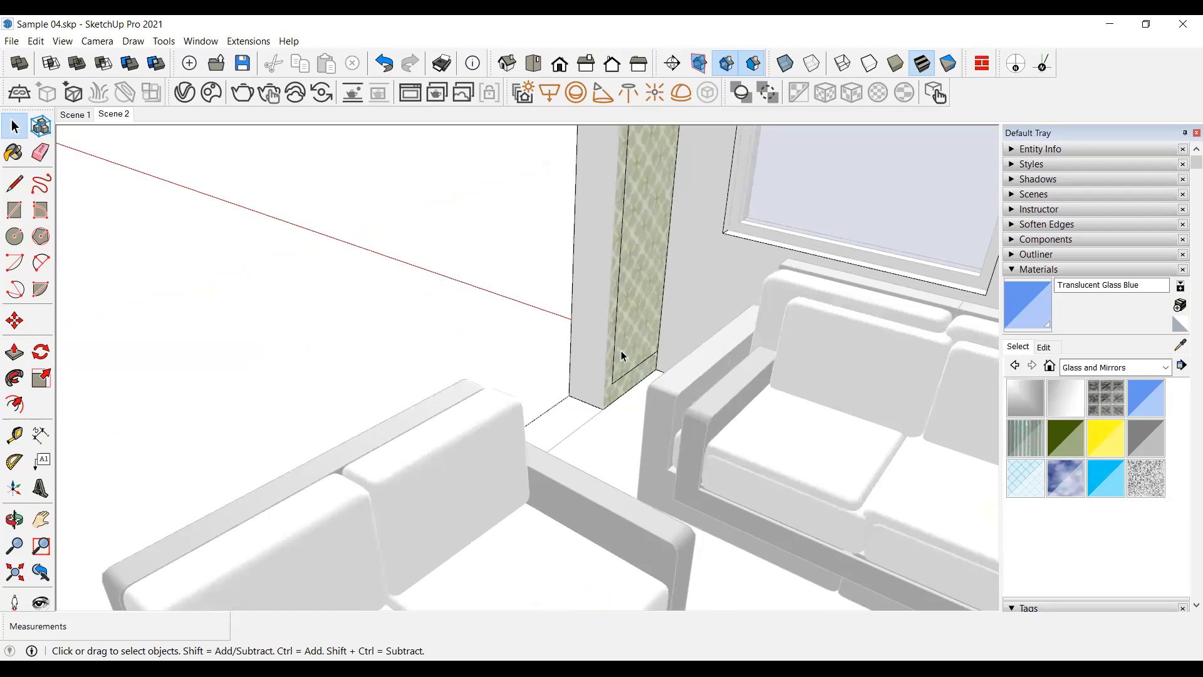
{"action": "left_click", "coordinate": [617, 364]}
{"action": "key", "text": "Delete"}
{"action": "scroll", "coordinate": [617, 393], "scroll_direction": "up", "scroll_amount": 3}
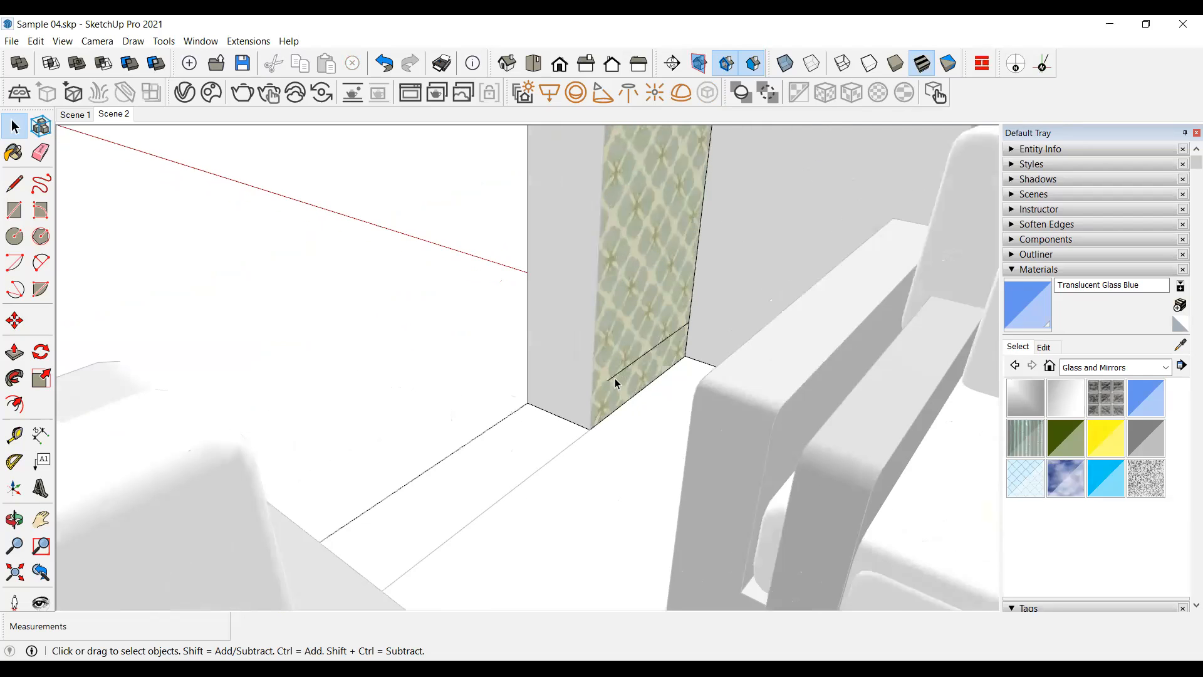
Draw a line extending the baseboard edge to the opening's corner on the narrow pier by the window wall.
{"action": "left_click", "coordinate": [14, 184]}
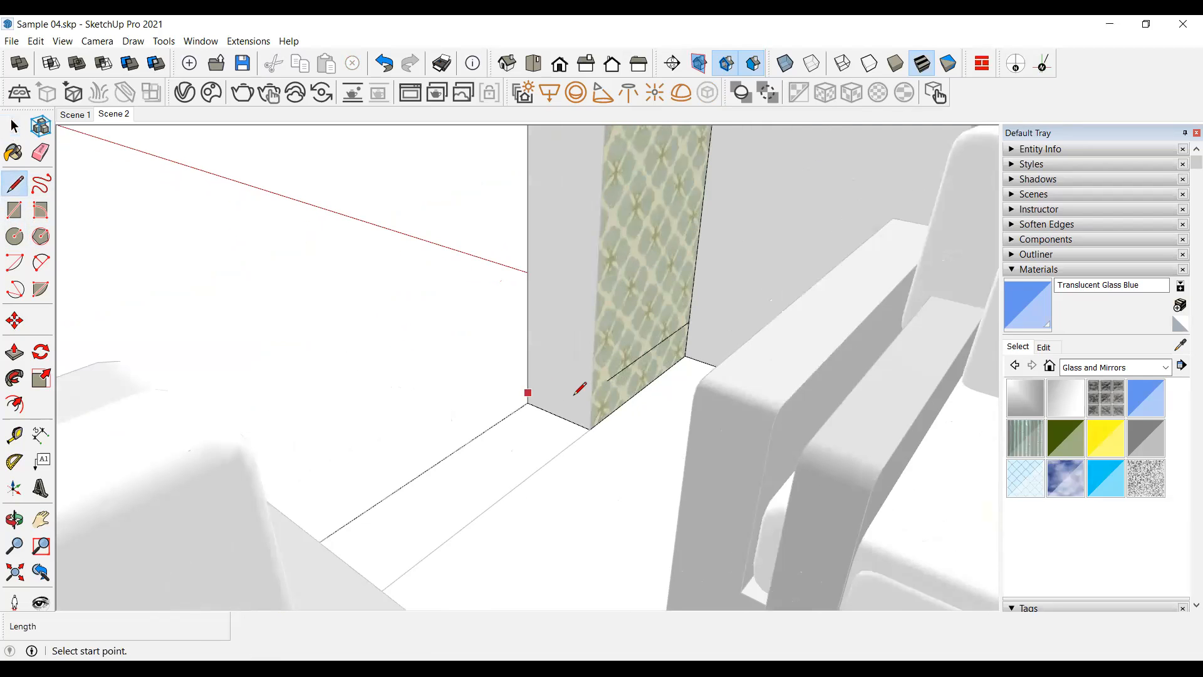
{"action": "left_click", "coordinate": [607, 379]}
{"action": "left_click", "coordinate": [591, 387]}
Extend the baseboard edge with lines so it spans the full width of the middle pier between the two openings.
{"action": "scroll", "coordinate": [683, 291], "scroll_direction": "down", "scroll_amount": 4}
{"action": "scroll", "coordinate": [685, 292], "scroll_direction": "down", "scroll_amount": 3}
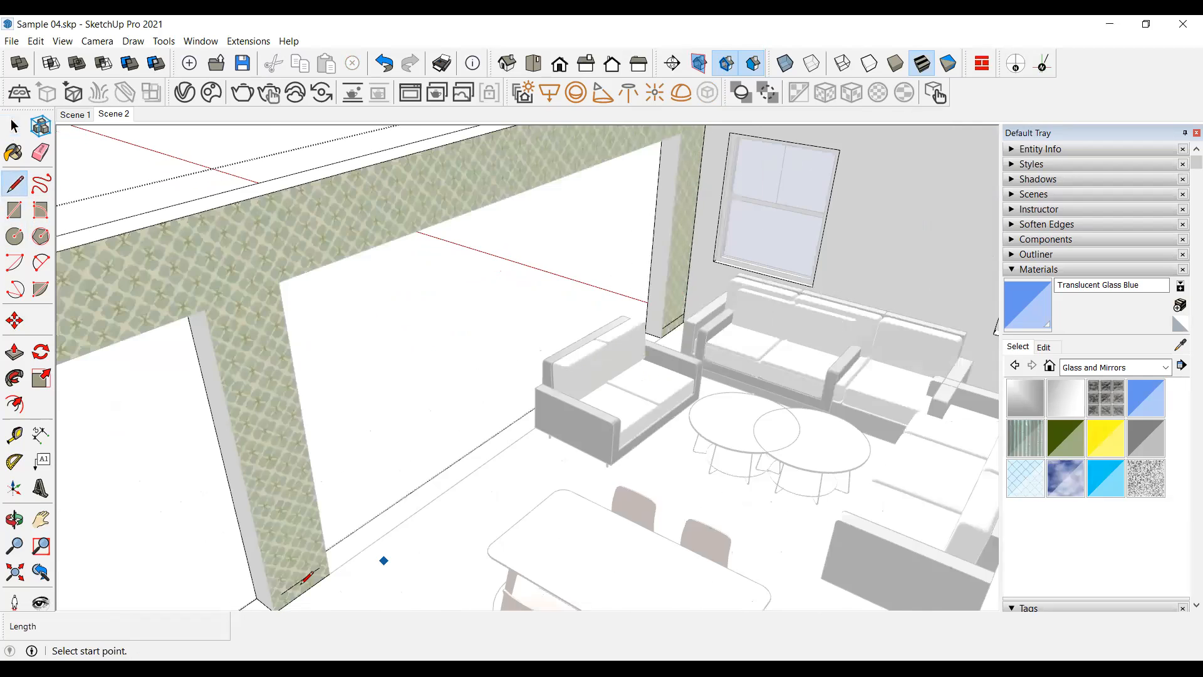
{"action": "scroll", "coordinate": [325, 561], "scroll_direction": "up", "scroll_amount": 8}
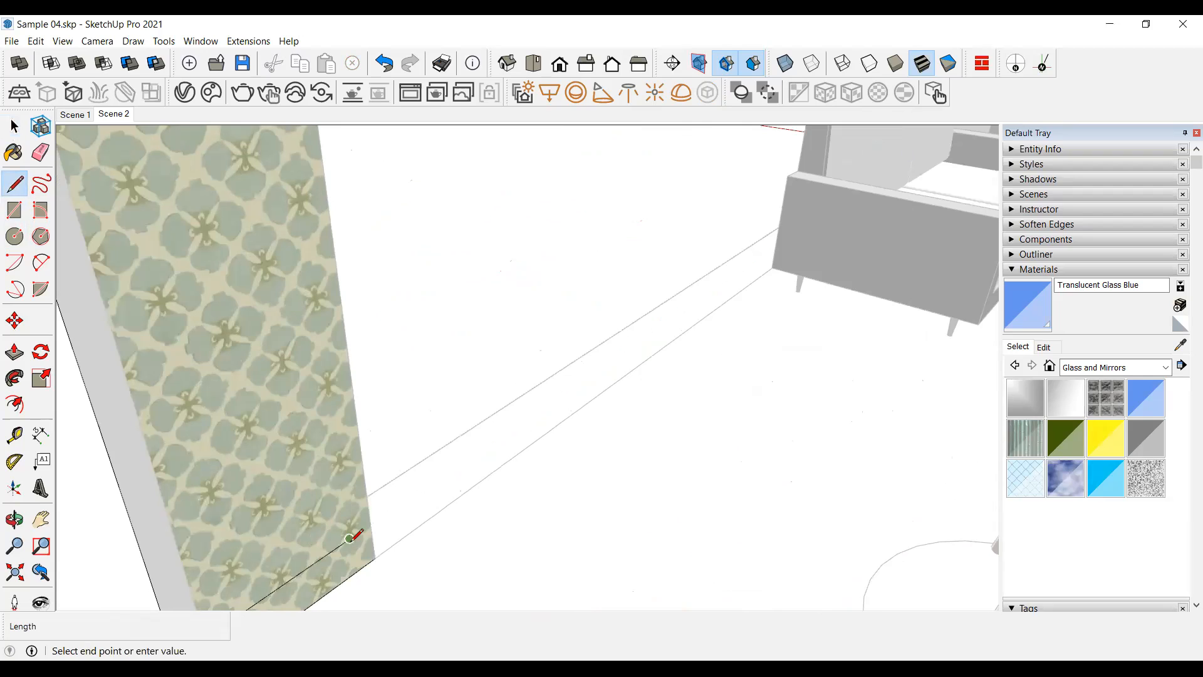
{"action": "left_click", "coordinate": [351, 540]}
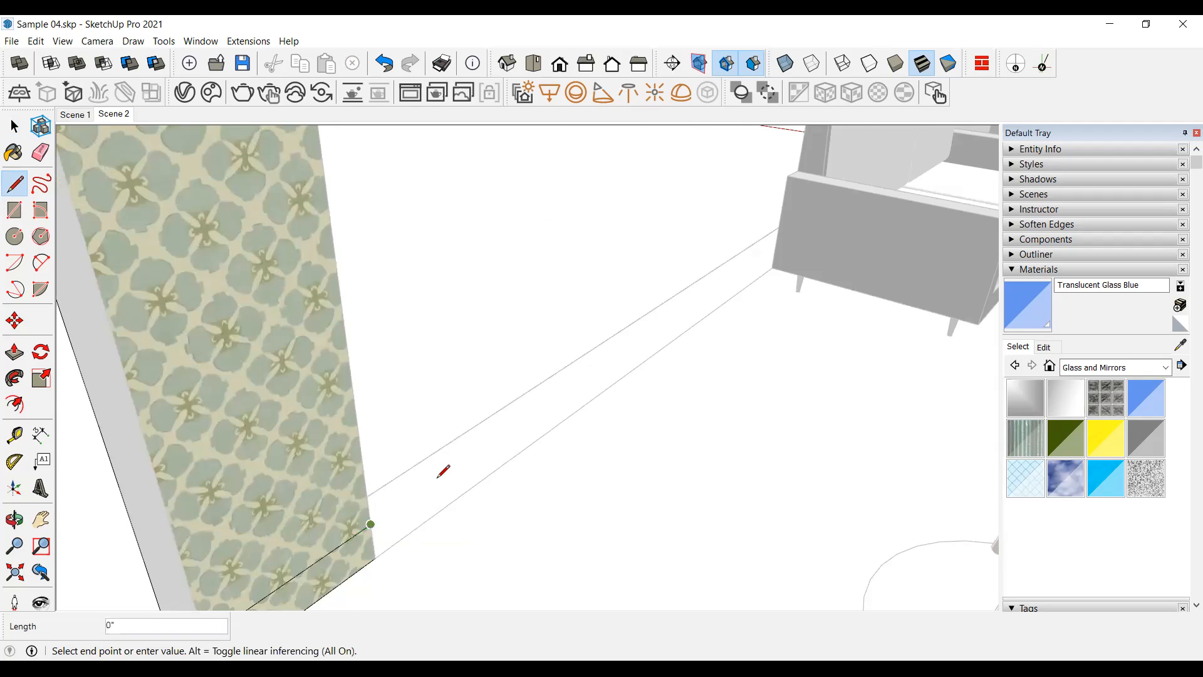
{"action": "scroll", "coordinate": [443, 472], "scroll_direction": "down", "scroll_amount": 3}
{"action": "left_click", "coordinate": [319, 566]}
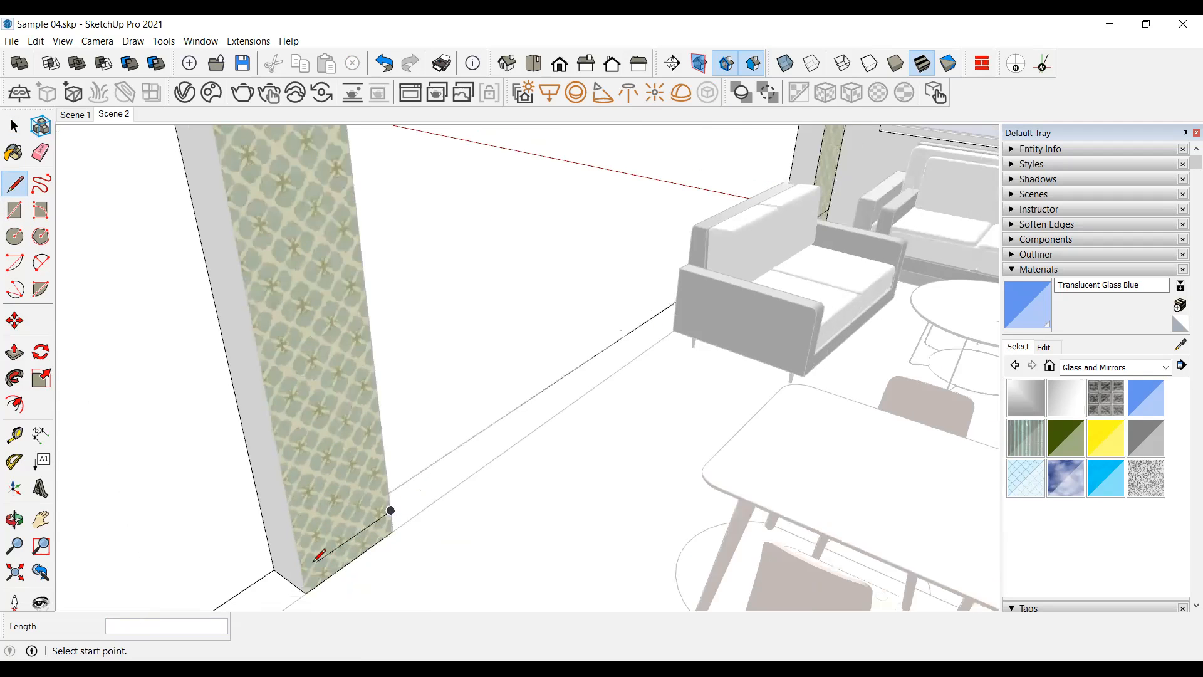
{"action": "left_click", "coordinate": [390, 510]}
{"action": "scroll", "coordinate": [389, 504], "scroll_direction": "up", "scroll_amount": 3}
{"action": "key", "text": "Escape"}
Draw a 3" line extending the baseboard edge to the doorway corner on the wall beside the smaller opening.
{"action": "scroll", "coordinate": [442, 439], "scroll_direction": "down", "scroll_amount": 8}
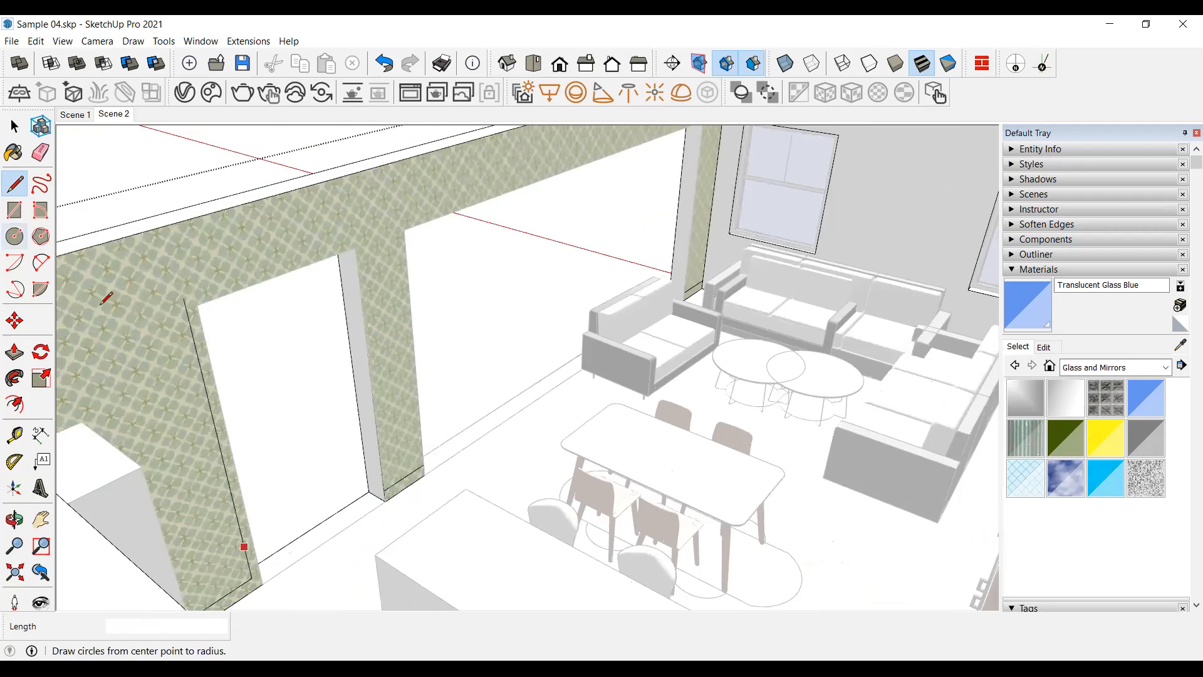
{"action": "scroll", "coordinate": [248, 567], "scroll_direction": "up", "scroll_amount": 5}
{"action": "left_click", "coordinate": [245, 572]}
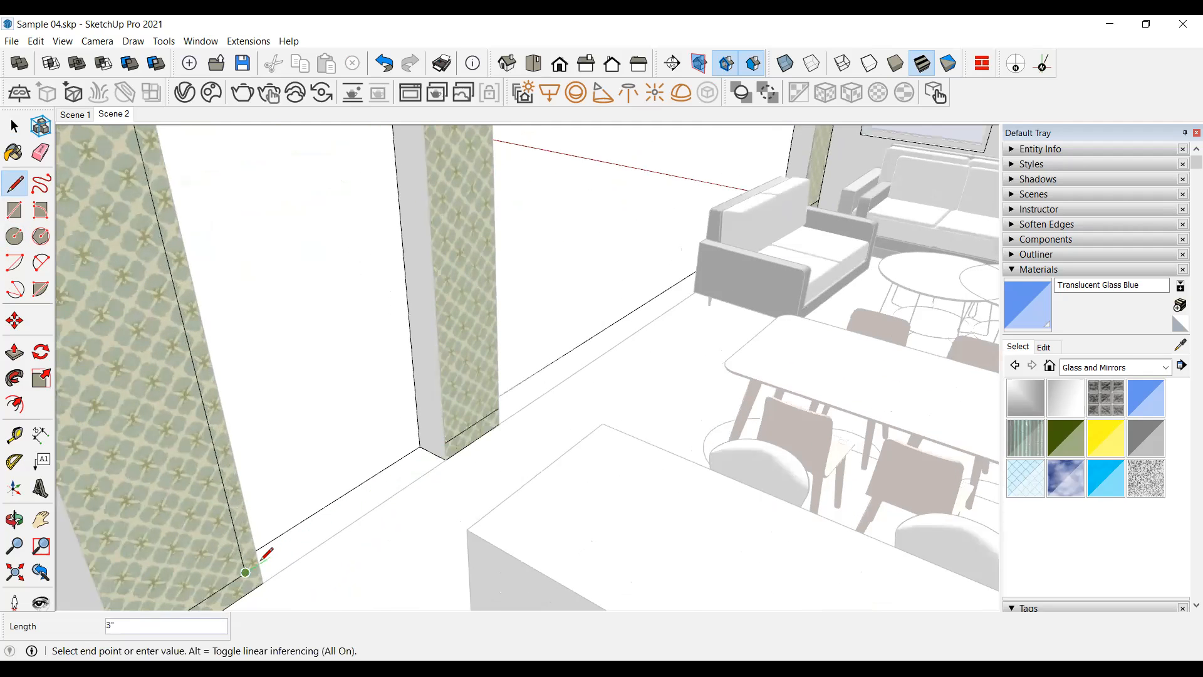
Delete the leftover vertical edge running beside the smaller doorway opening.
{"action": "left_click", "coordinate": [15, 126]}
{"action": "left_click", "coordinate": [168, 285]}
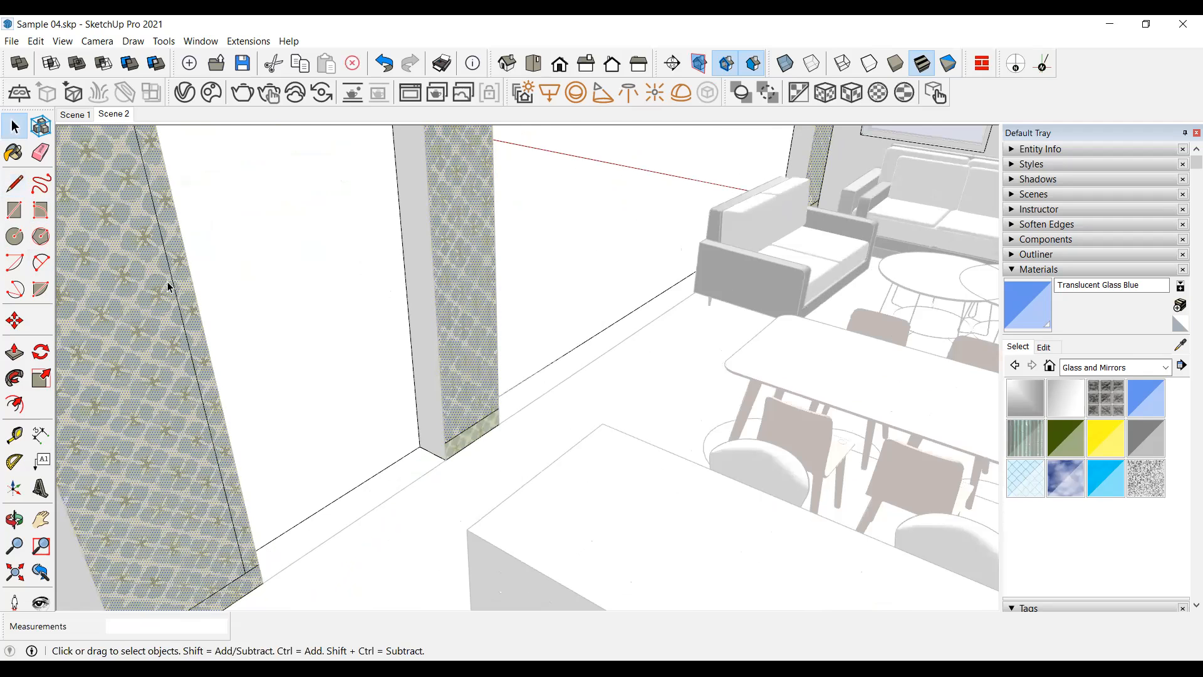
{"action": "left_click", "coordinate": [175, 289]}
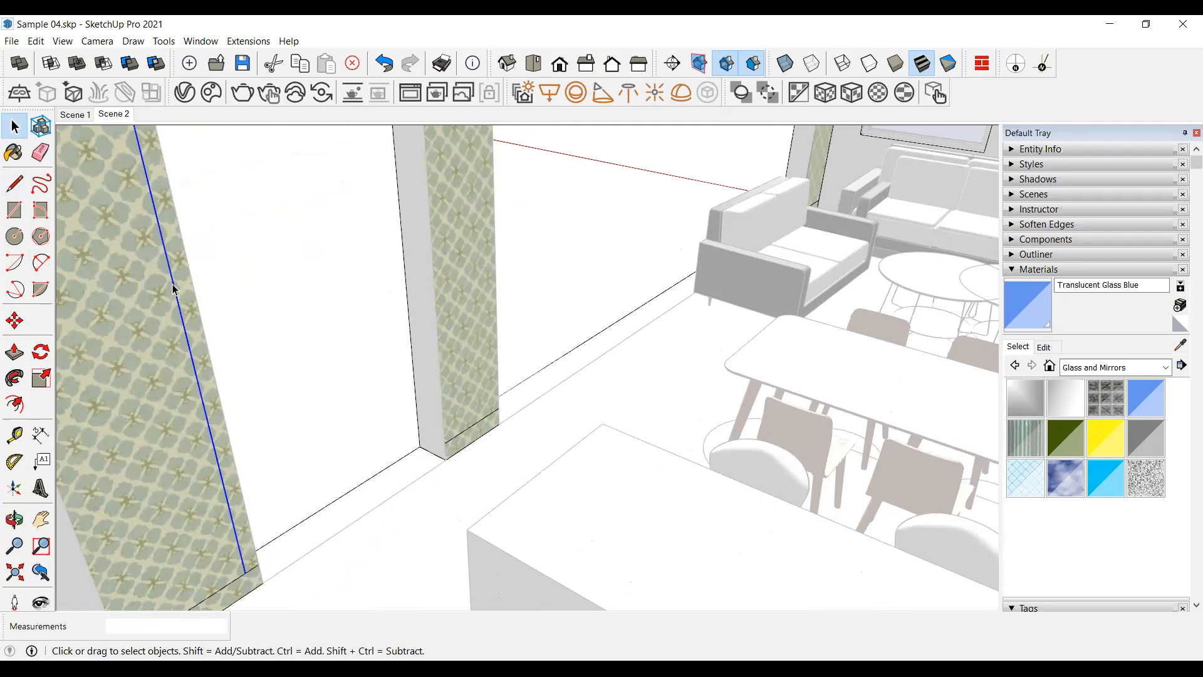
{"action": "left_click", "coordinate": [242, 349]}
{"action": "scroll", "coordinate": [317, 403], "scroll_direction": "down", "scroll_amount": 6}
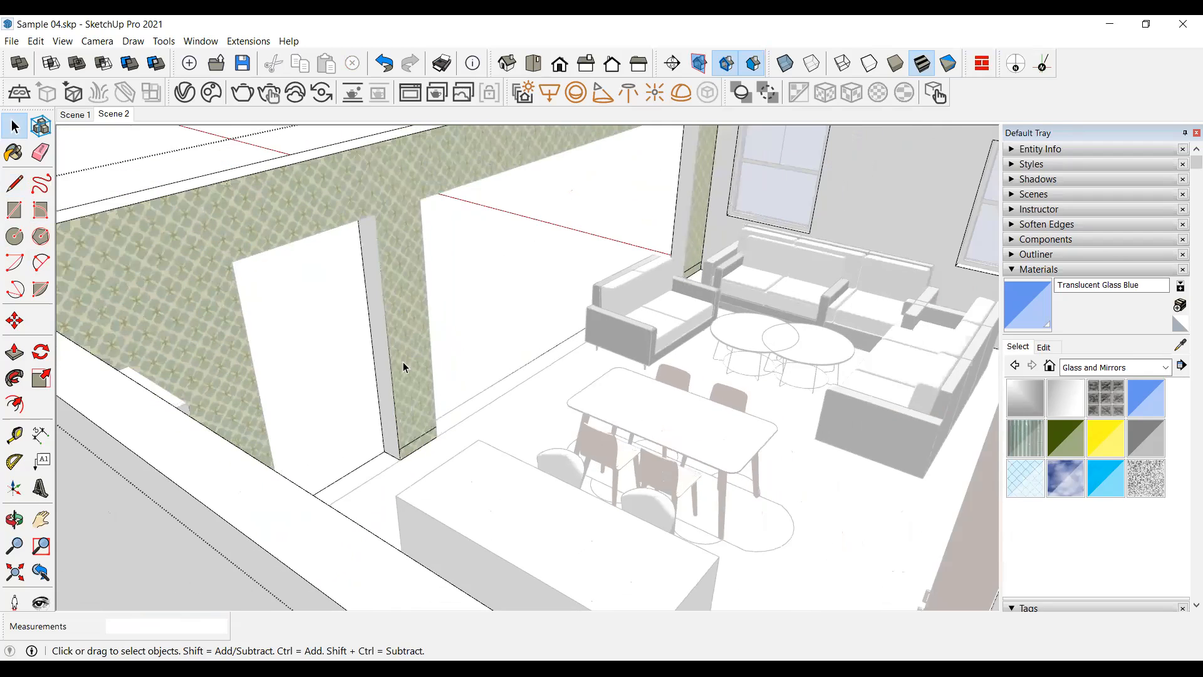
Hide the furniture by turning off the visibility of Tag1 and Tag2.
{"action": "middle_click_drag", "start_coordinate": [370, 418], "coordinate": [368, 416]}
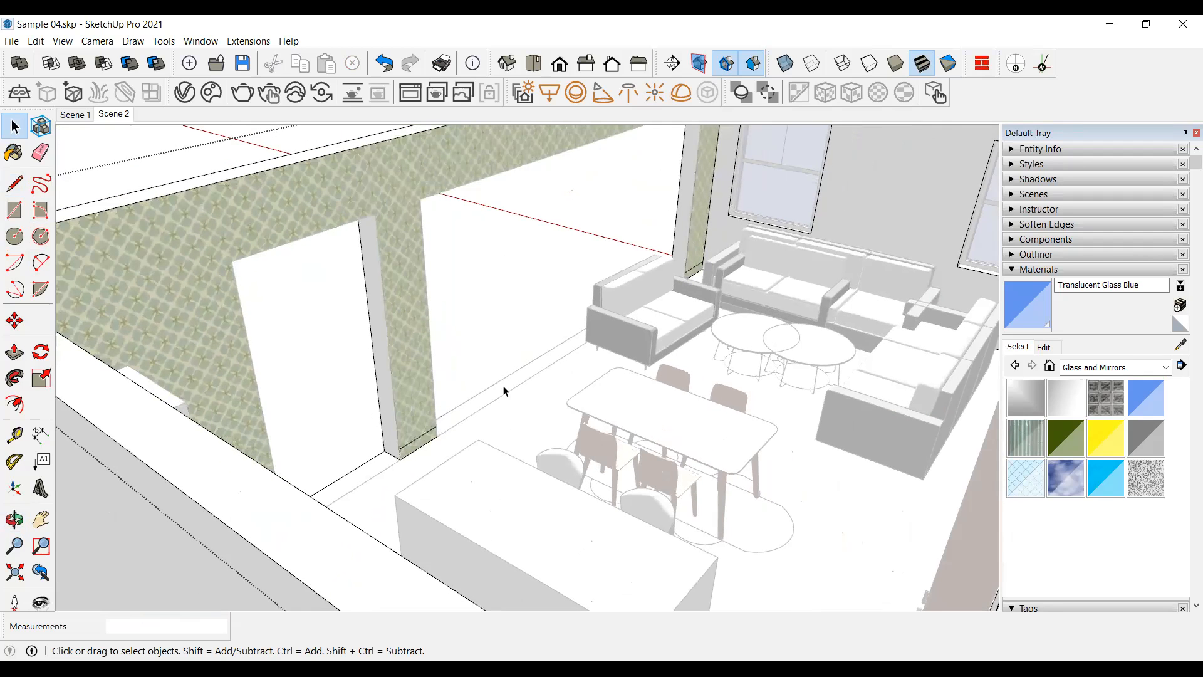
{"action": "scroll", "coordinate": [565, 426], "scroll_direction": "up", "scroll_amount": 1}
{"action": "scroll", "coordinate": [608, 238], "scroll_direction": "up", "scroll_amount": 1}
{"action": "scroll", "coordinate": [532, 398], "scroll_direction": "up", "scroll_amount": 1}
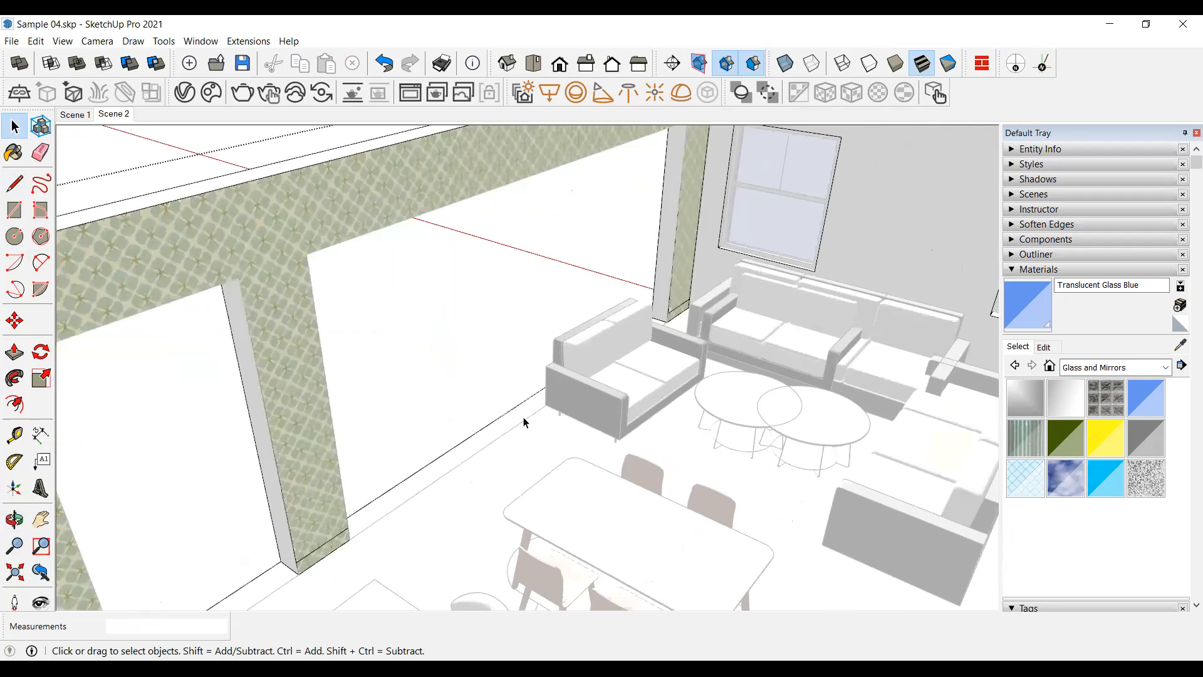
{"action": "left_click", "coordinate": [1010, 270]}
{"action": "left_click", "coordinate": [697, 457]}
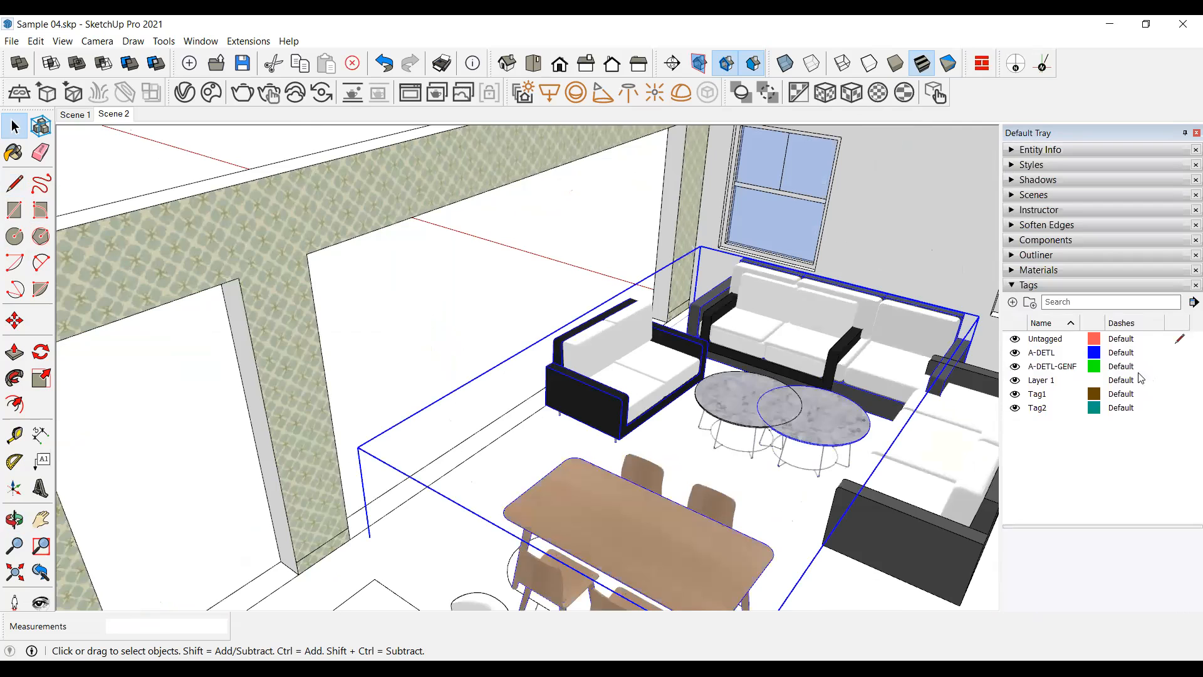
{"action": "left_click", "coordinate": [1016, 394]}
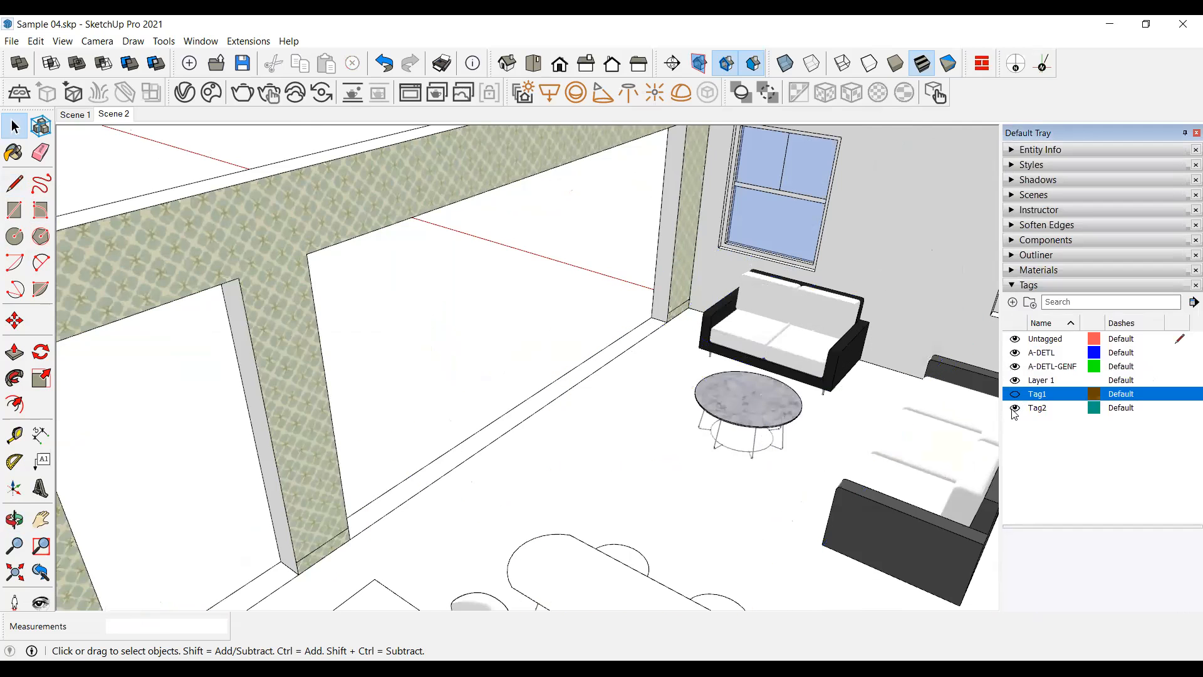
{"action": "left_click", "coordinate": [1016, 408]}
Draw a rectangle between opposite corners of the large wall opening to fill it, and select the new face.
{"action": "scroll", "coordinate": [458, 371], "scroll_direction": "up", "scroll_amount": 5}
{"action": "middle_click_drag", "start_coordinate": [457, 371], "coordinate": [394, 406]}
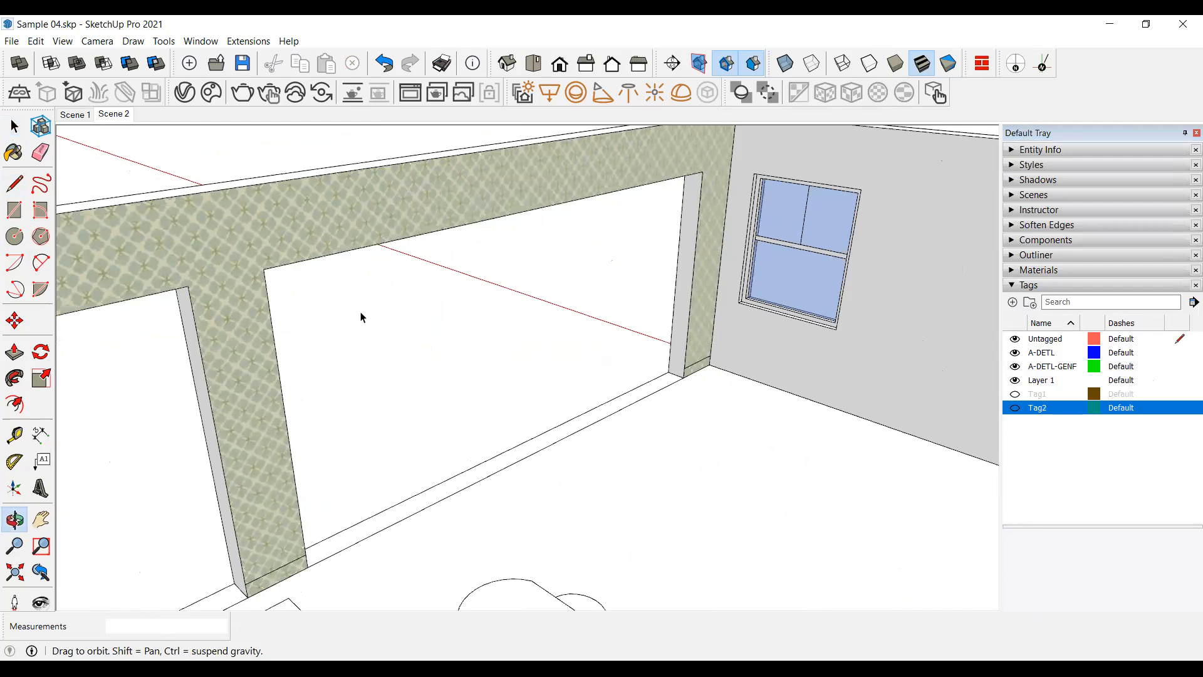
{"action": "scroll", "coordinate": [368, 406], "scroll_direction": "up", "scroll_amount": 2}
{"action": "scroll", "coordinate": [424, 408], "scroll_direction": "down", "scroll_amount": 1}
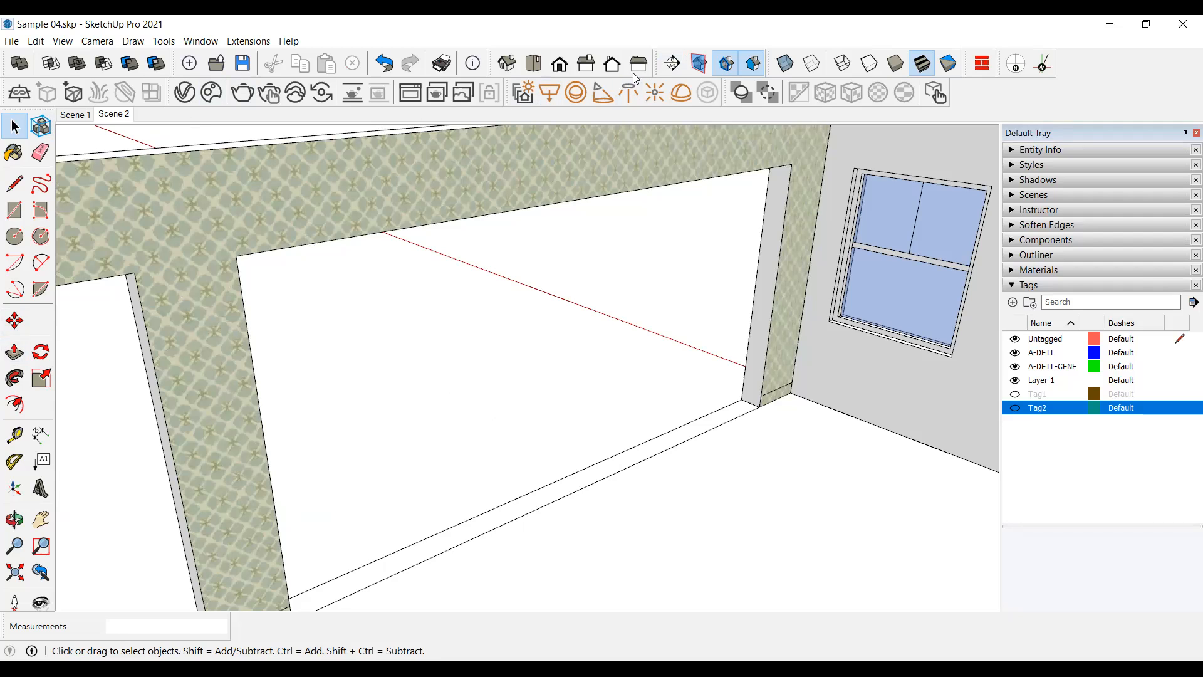
{"action": "left_click", "coordinate": [20, 207]}
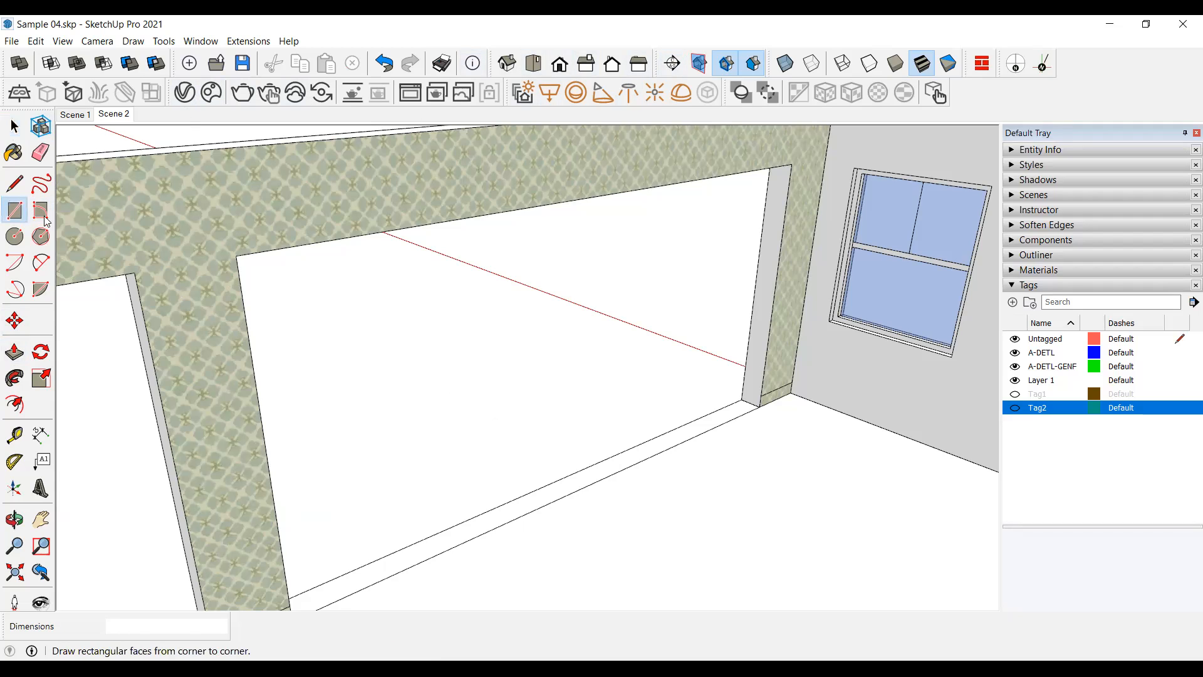
{"action": "left_click", "coordinate": [237, 255]}
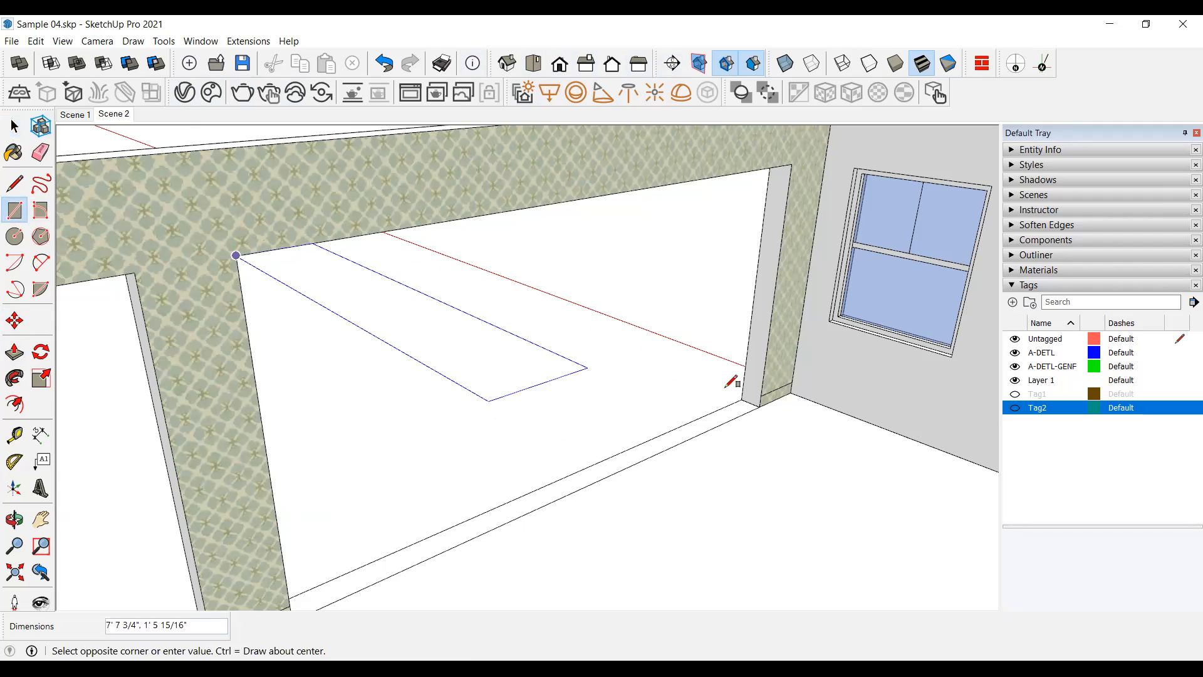
{"action": "left_click", "coordinate": [760, 406]}
{"action": "left_click", "coordinate": [14, 127]}
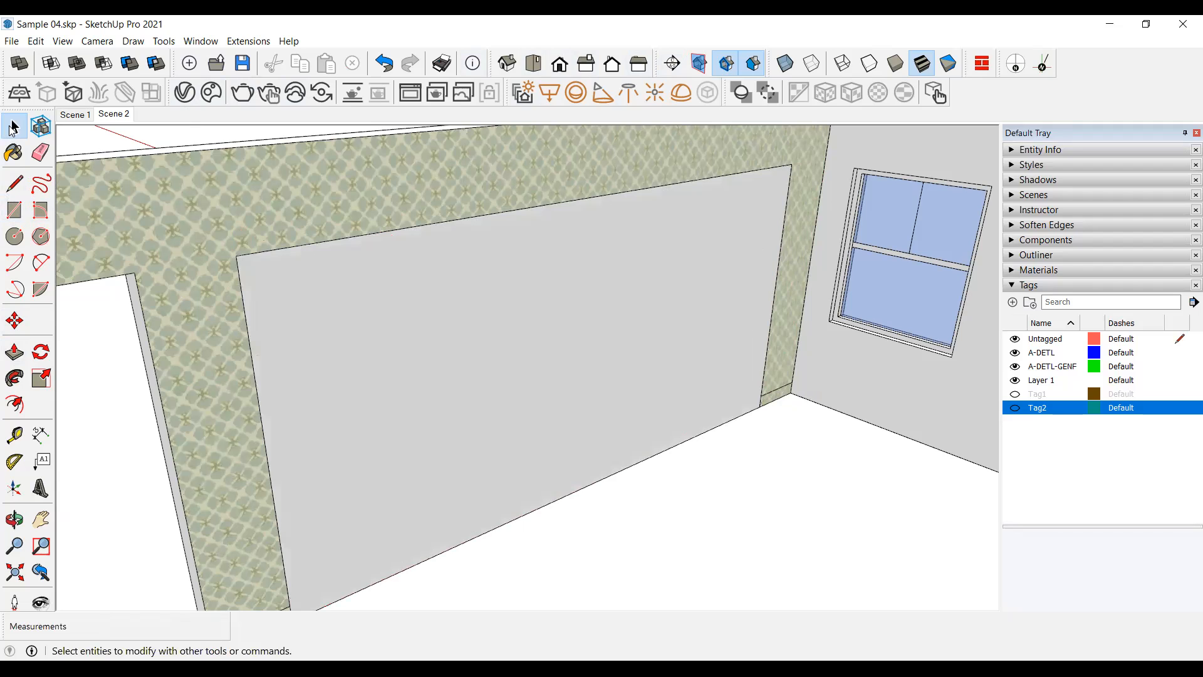
{"action": "left_click", "coordinate": [502, 331]}
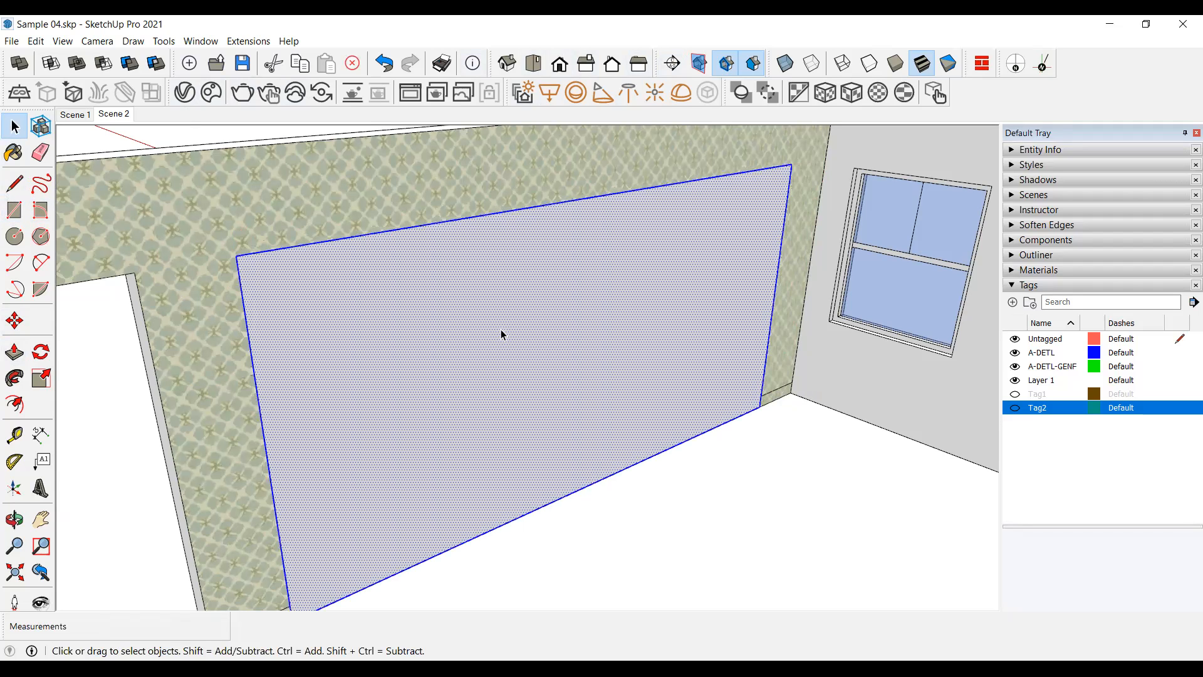
Enable the 1001bit - tools toolbar.
{"action": "left_click", "coordinate": [258, 44]}
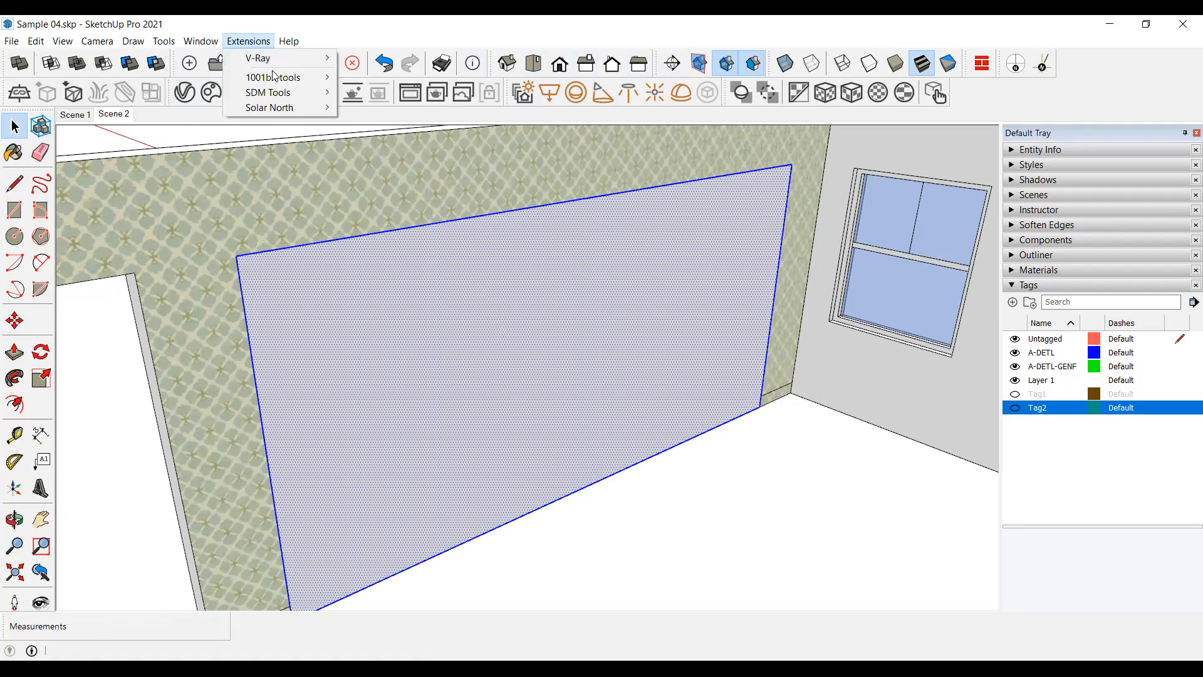
{"action": "left_click", "coordinate": [61, 42]}
{"action": "left_click", "coordinate": [74, 58]}
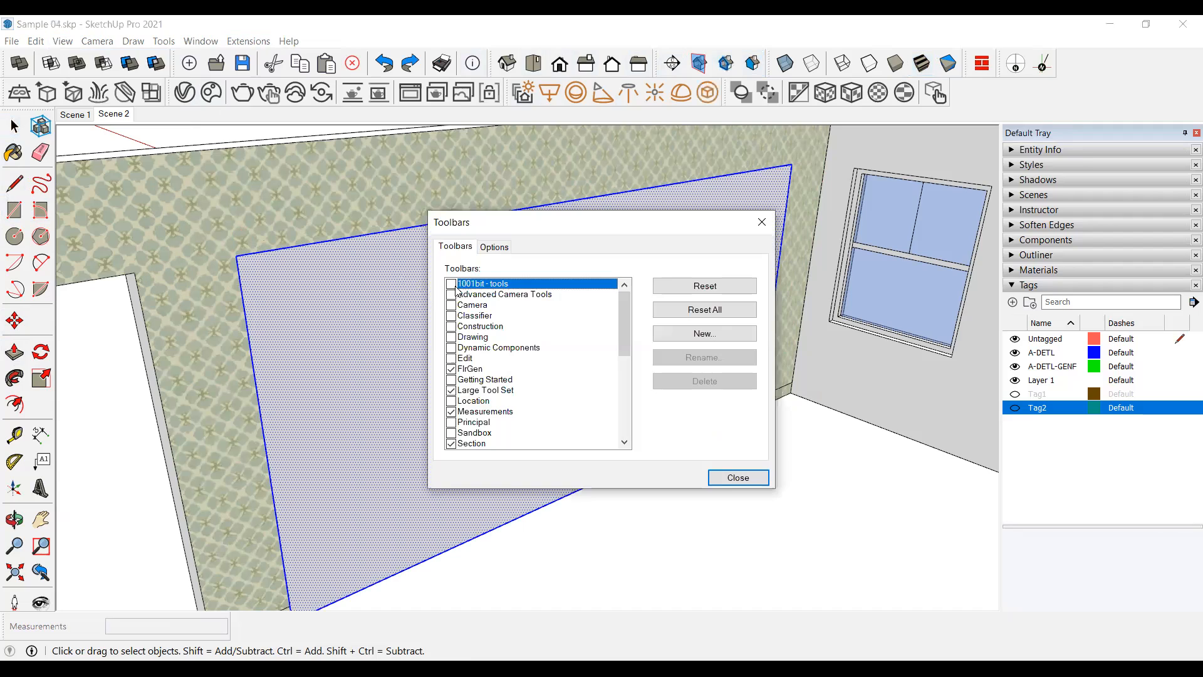
{"action": "left_click", "coordinate": [451, 284]}
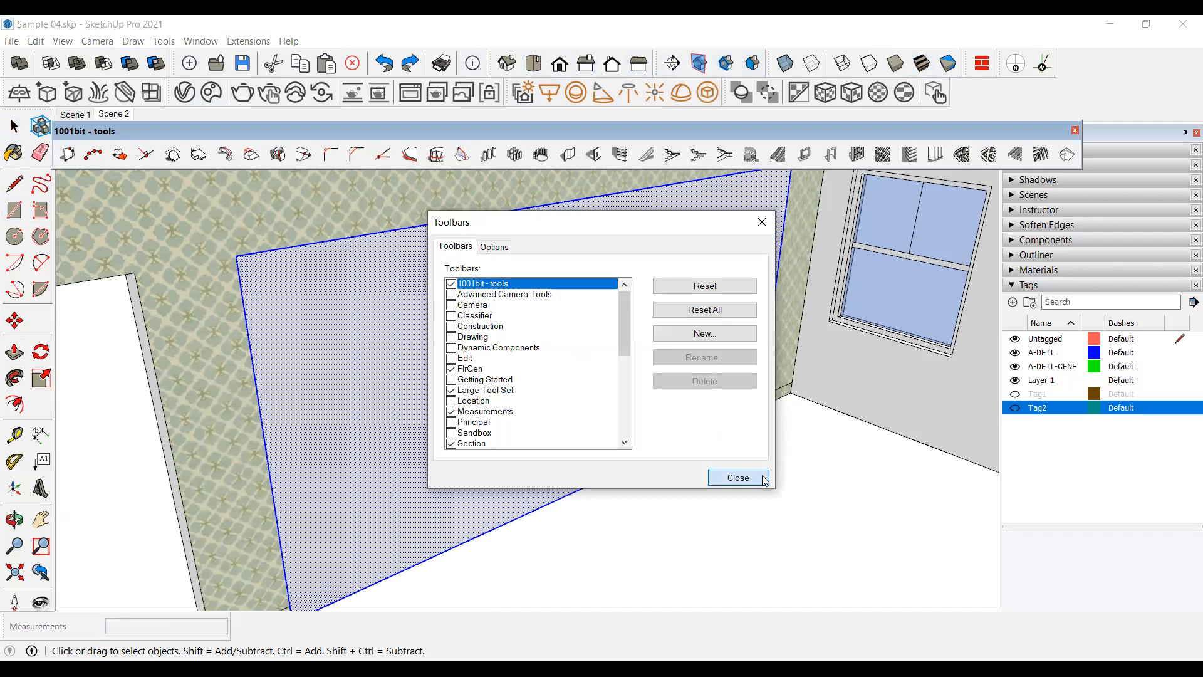
{"action": "left_click", "coordinate": [764, 479]}
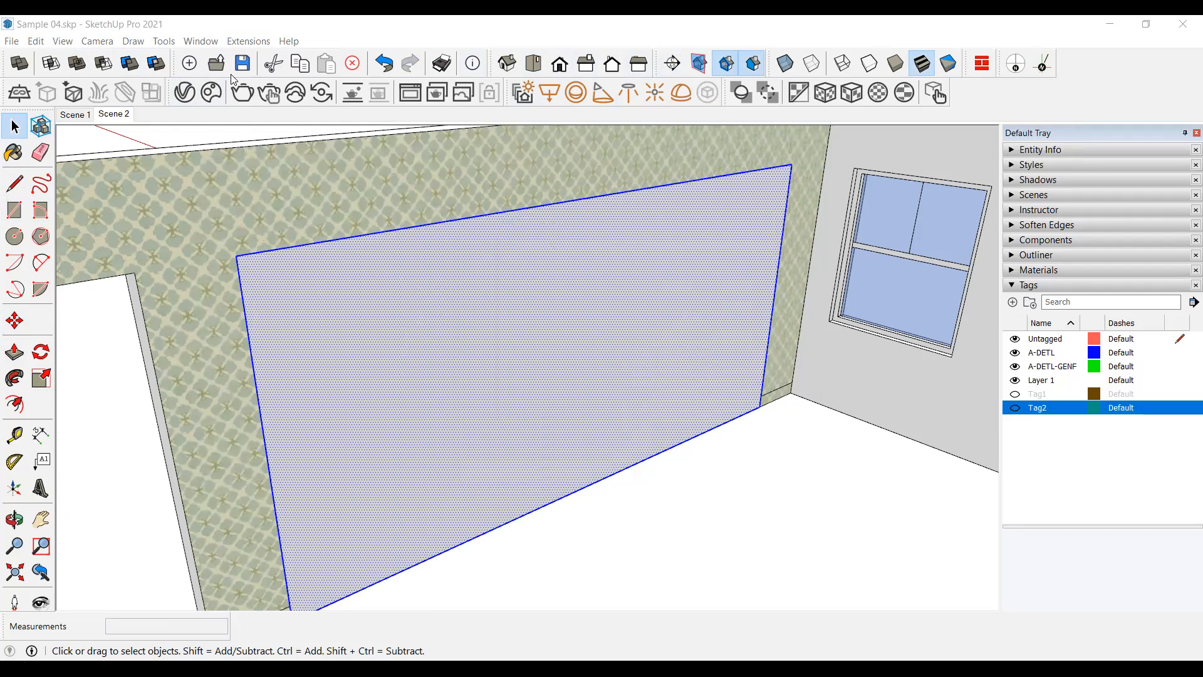
{"action": "left_click", "coordinate": [249, 41]}
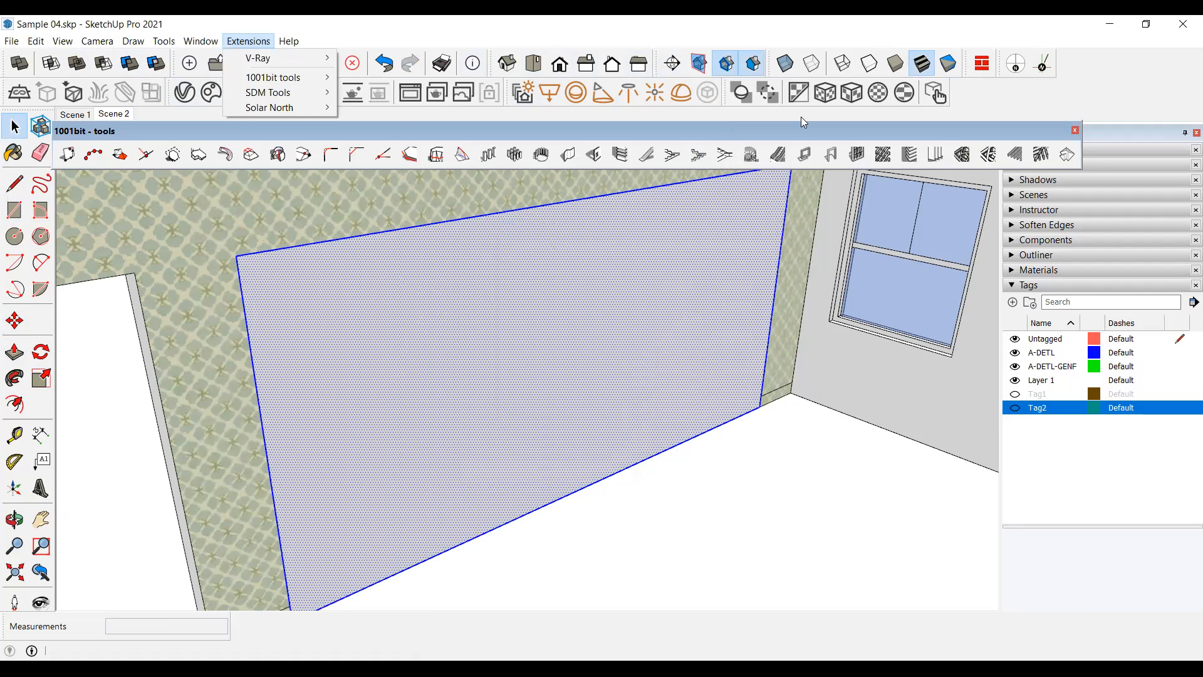
{"action": "left_click", "coordinate": [843, 154]}
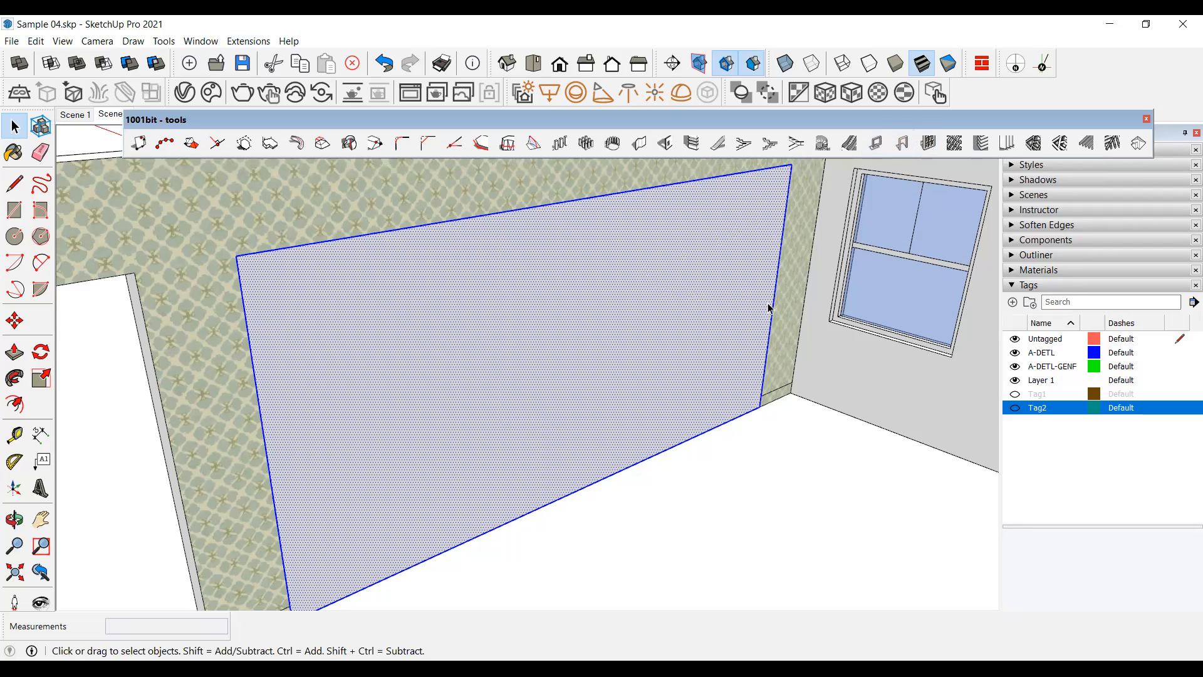
Open the 1001bit Create Window Frame settings for the selected face in the large opening.
{"action": "left_click", "coordinate": [877, 144]}
{"action": "scroll", "coordinate": [403, 343], "scroll_direction": "down", "scroll_amount": 1}
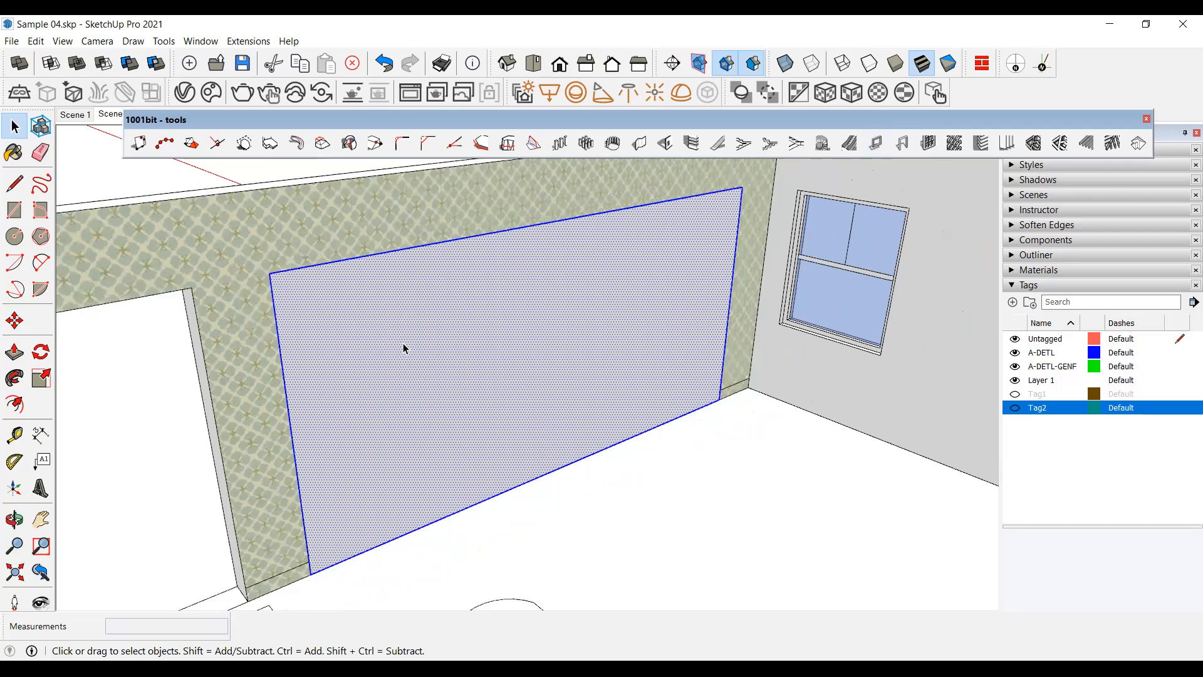
{"action": "left_click", "coordinate": [876, 143]}
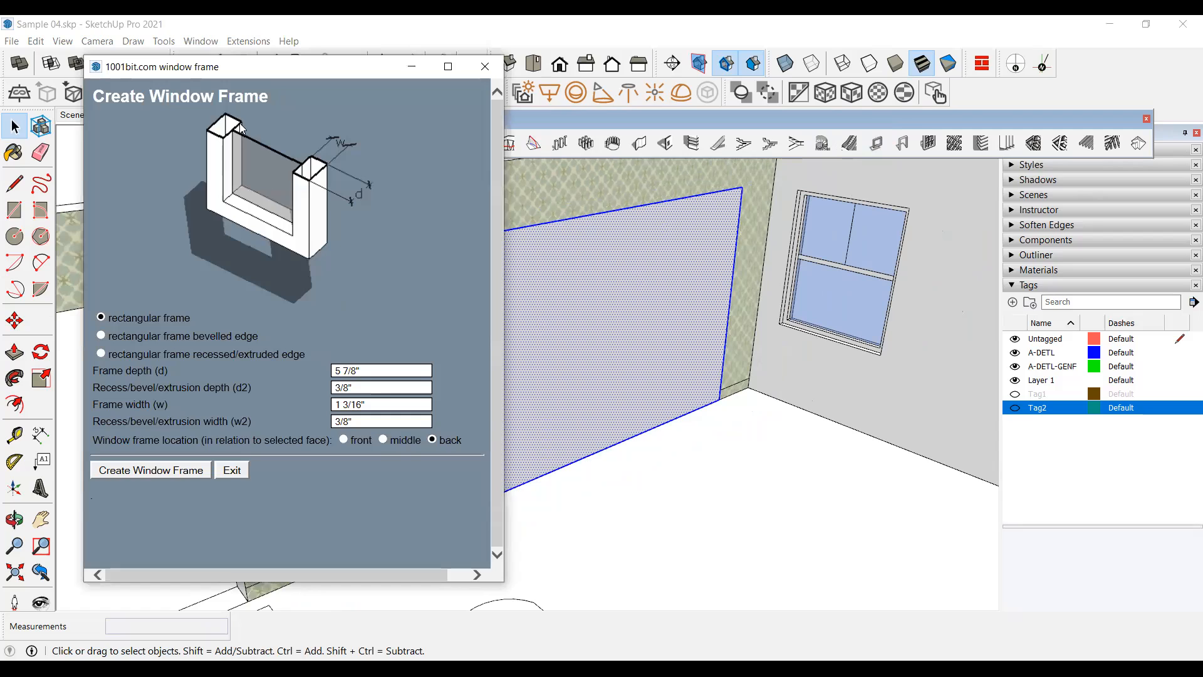
{"action": "left_click_drag", "start_coordinate": [134, 318], "coordinate": [259, 337]}
{"action": "triple_click", "coordinate": [181, 324]}
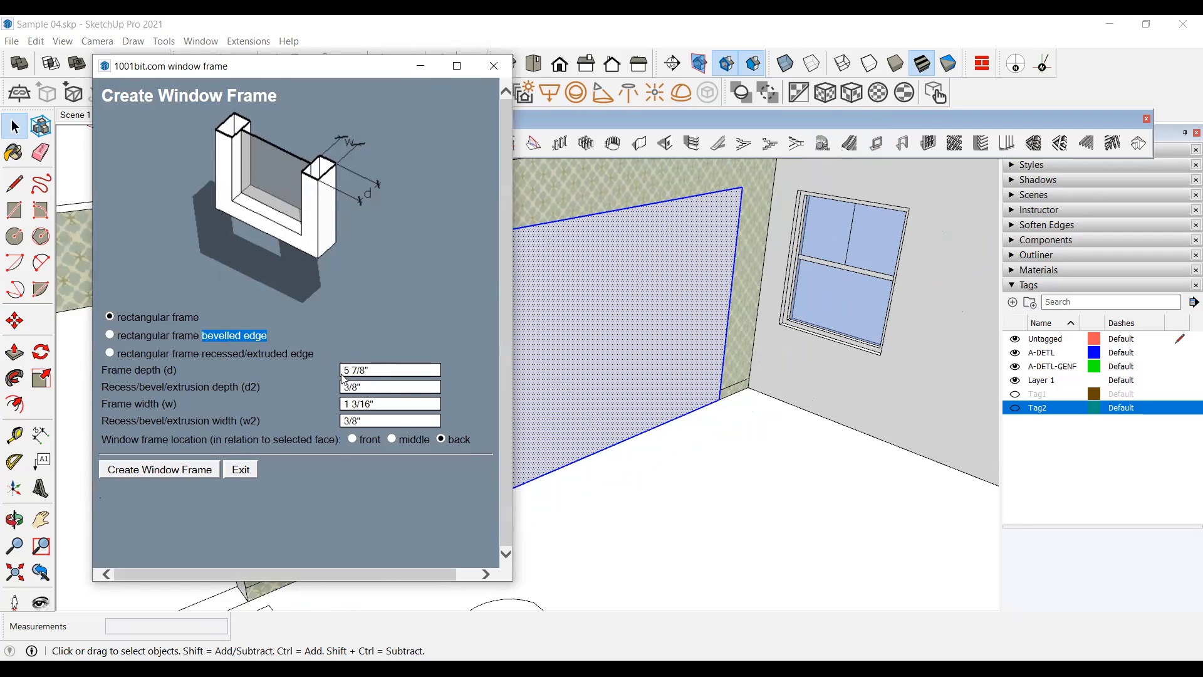
{"action": "left_click_drag", "start_coordinate": [134, 371], "coordinate": [198, 381]}
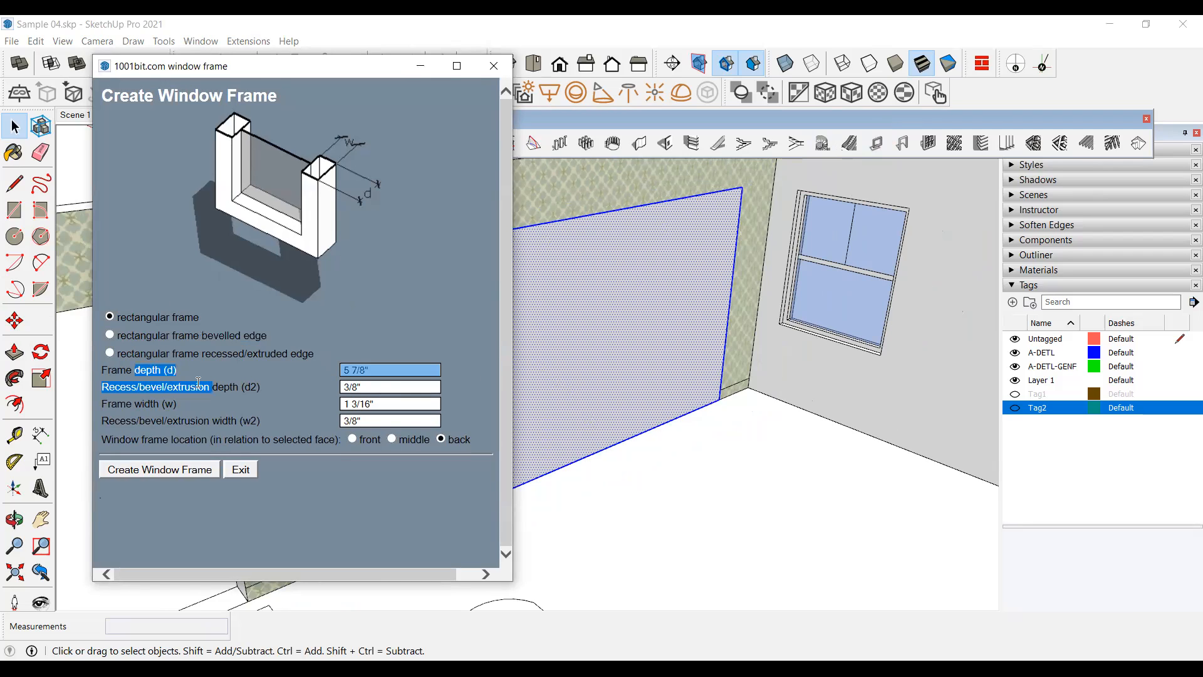
Create a rectangular window frame with 4" depth and 2" width on the face filling the large opening.
{"action": "left_click", "coordinate": [198, 383]}
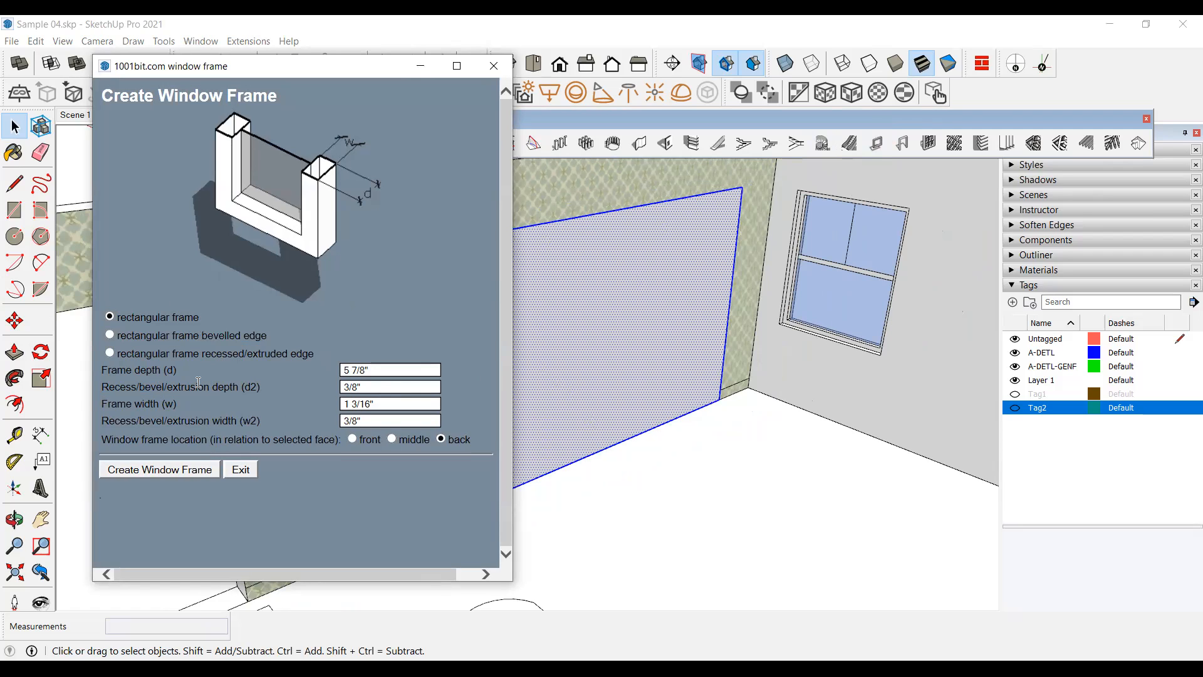
{"action": "left_click_drag", "start_coordinate": [386, 375], "coordinate": [337, 374]}
{"action": "left_click_drag", "start_coordinate": [394, 406], "coordinate": [351, 406]}
{"action": "type", "text": "2"}
{"action": "left_click", "coordinate": [166, 474]}
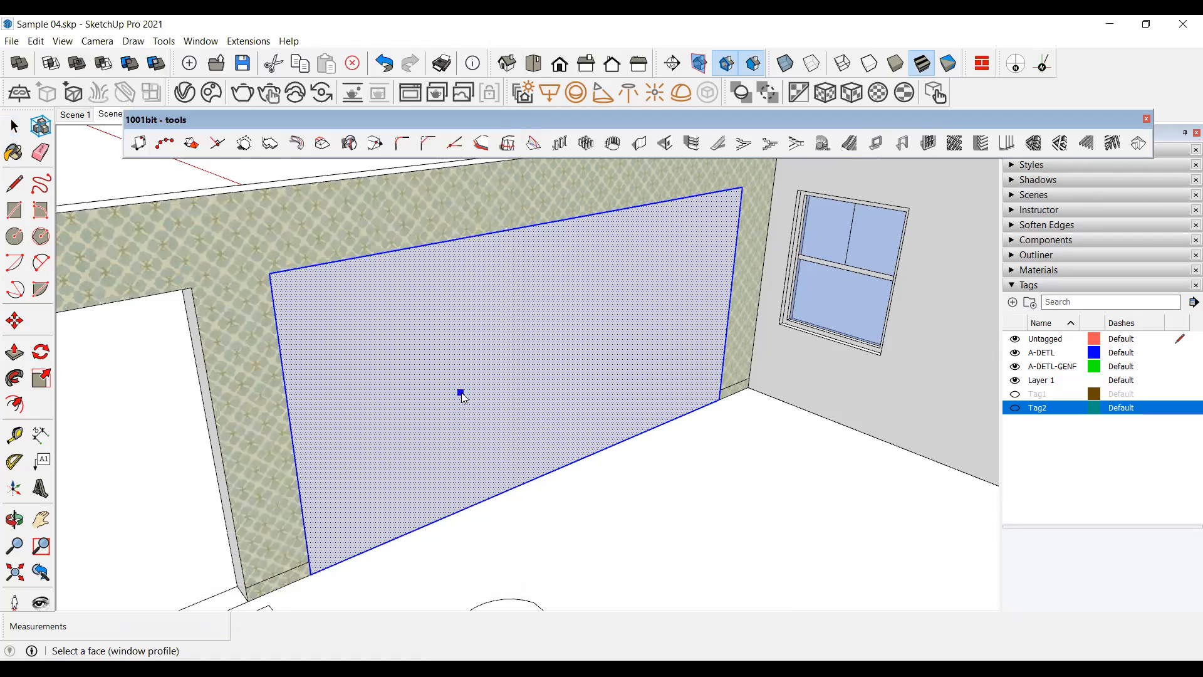
{"action": "left_click", "coordinate": [461, 392]}
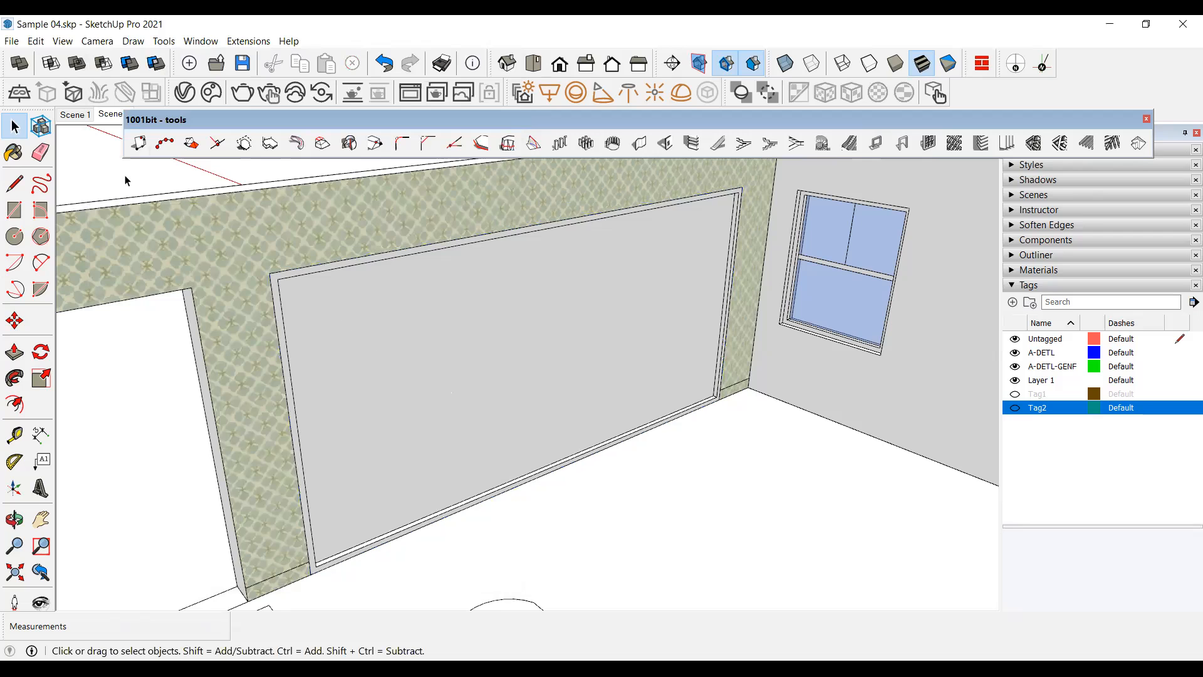
Delete the face inside the new frame group and leave group editing.
{"action": "left_click", "coordinate": [333, 325]}
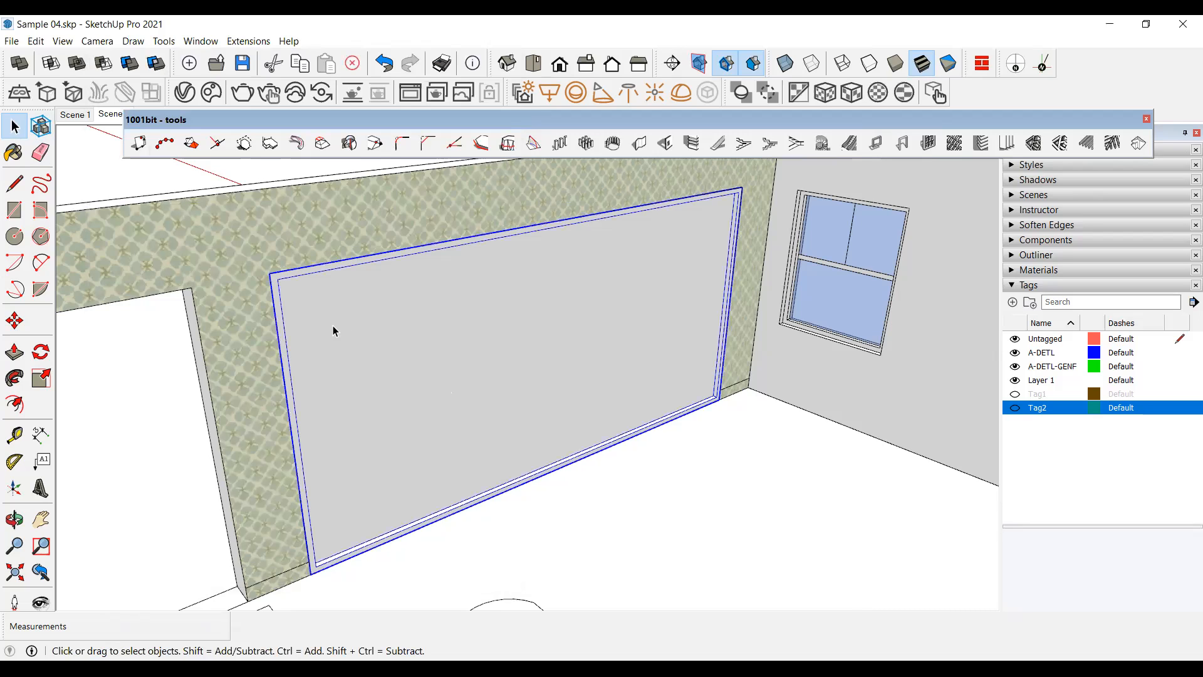
{"action": "double_click", "coordinate": [332, 325]}
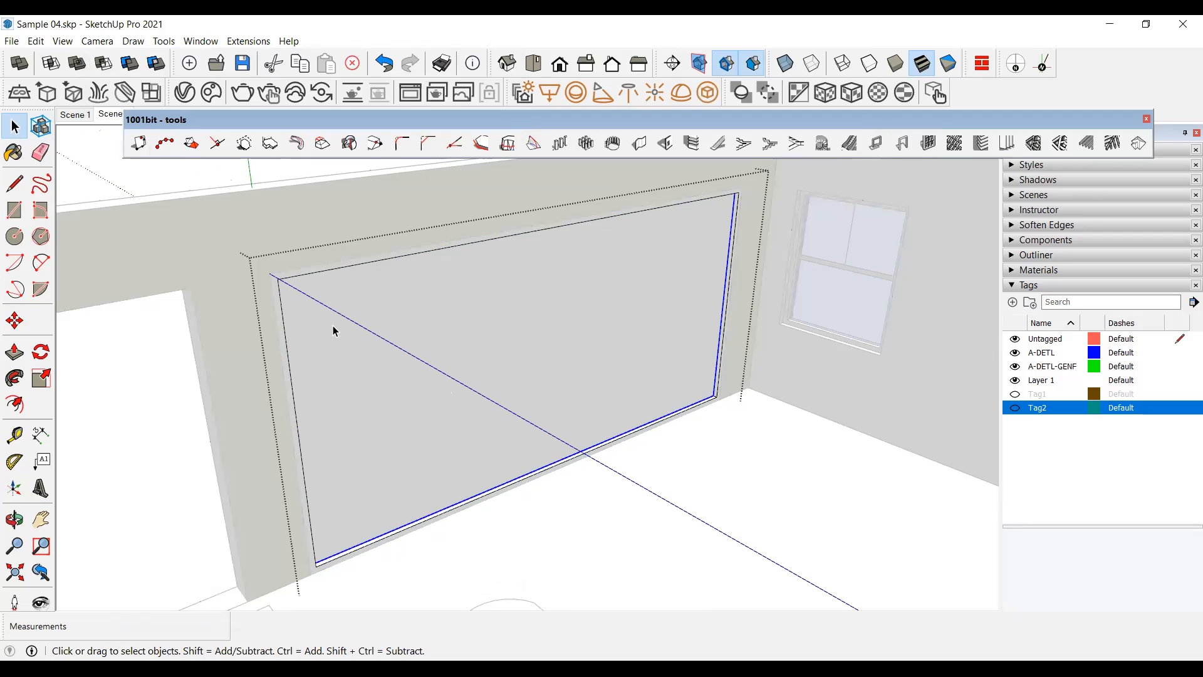
{"action": "double_click", "coordinate": [369, 355]}
{"action": "left_click", "coordinate": [369, 355]}
{"action": "key", "text": "Delete"}
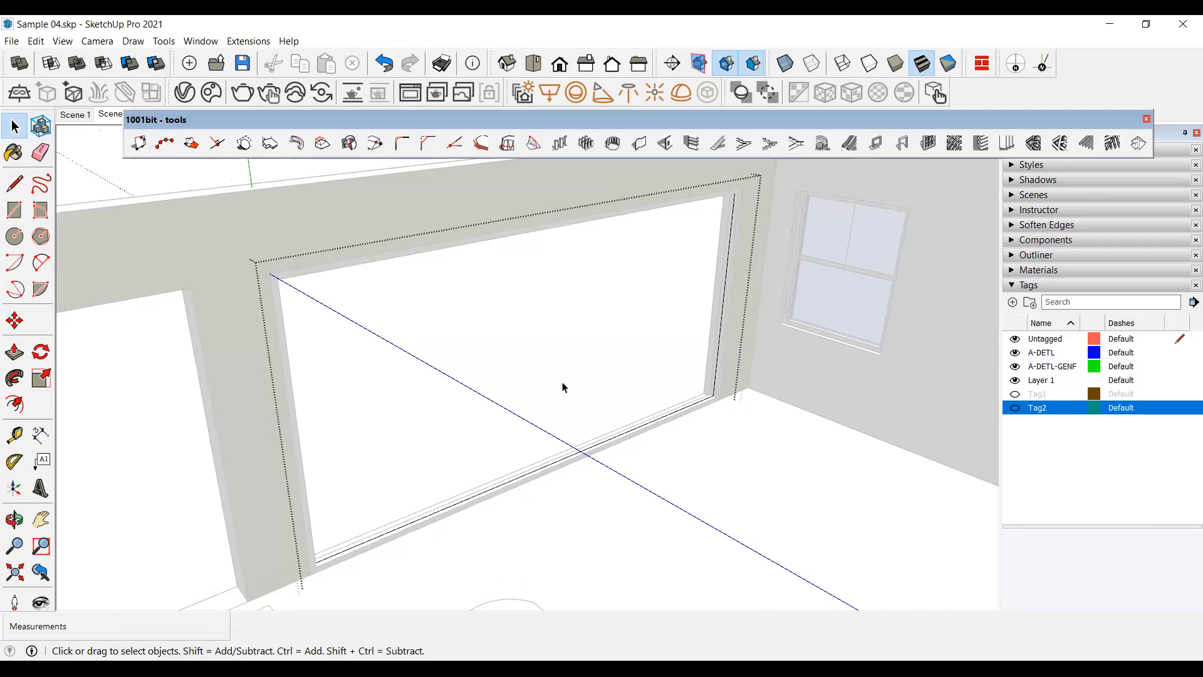
{"action": "scroll", "coordinate": [542, 353], "scroll_direction": "down", "scroll_amount": 2}
{"action": "left_click", "coordinate": [543, 352]}
{"action": "left_click", "coordinate": [430, 237]}
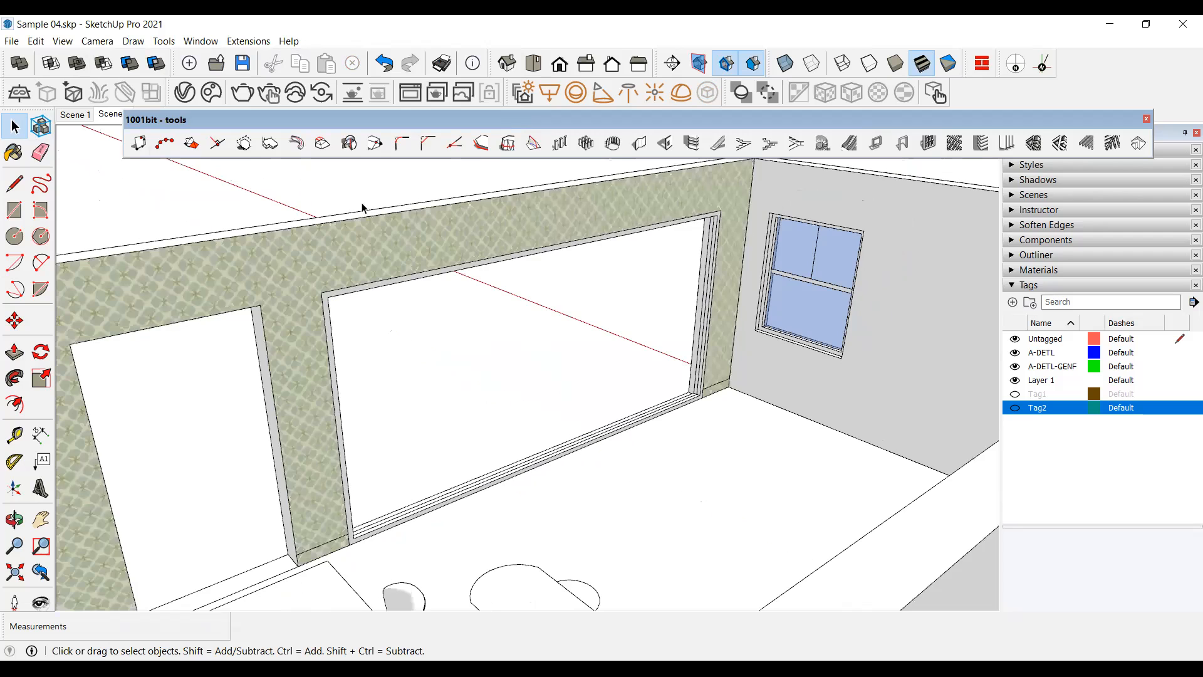
Inspect the extra edges at the frame's lower corner and undo the deletion of the face inside the frame.
{"action": "scroll", "coordinate": [698, 445], "scroll_direction": "up", "scroll_amount": 5}
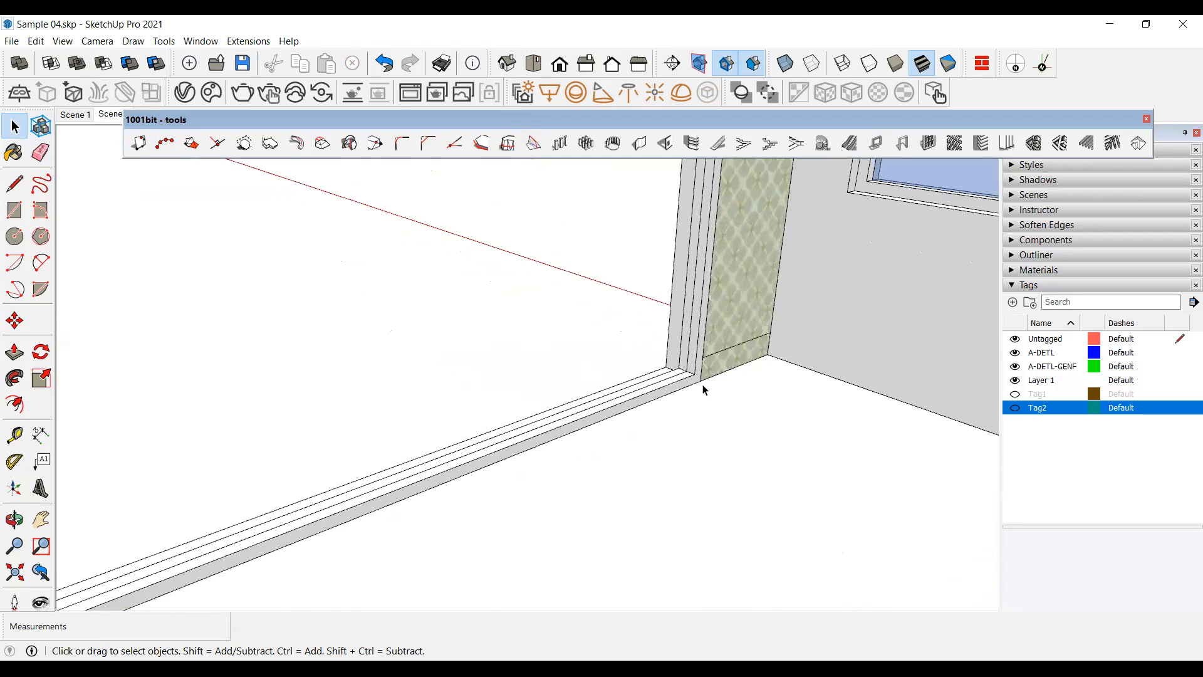
{"action": "middle_click_drag", "start_coordinate": [692, 377], "coordinate": [563, 444]}
{"action": "triple_click", "coordinate": [692, 311]}
{"action": "scroll", "coordinate": [525, 424], "scroll_direction": "up", "scroll_amount": 2}
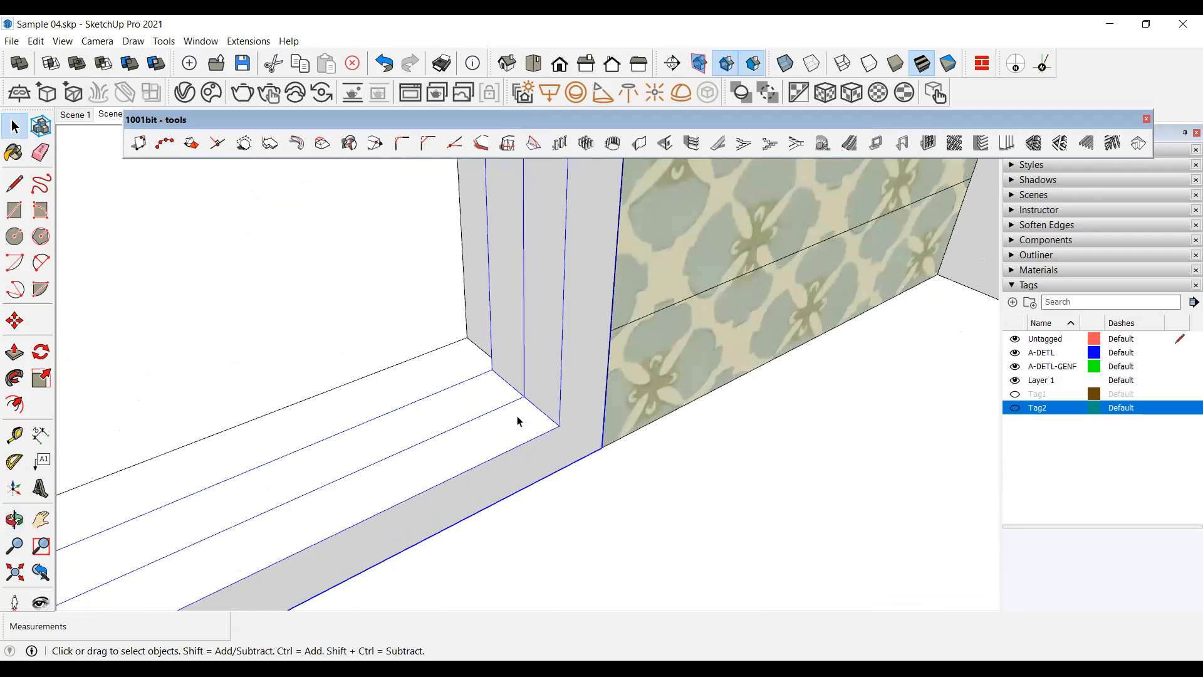
{"action": "middle_click_drag", "start_coordinate": [564, 433], "coordinate": [487, 398]}
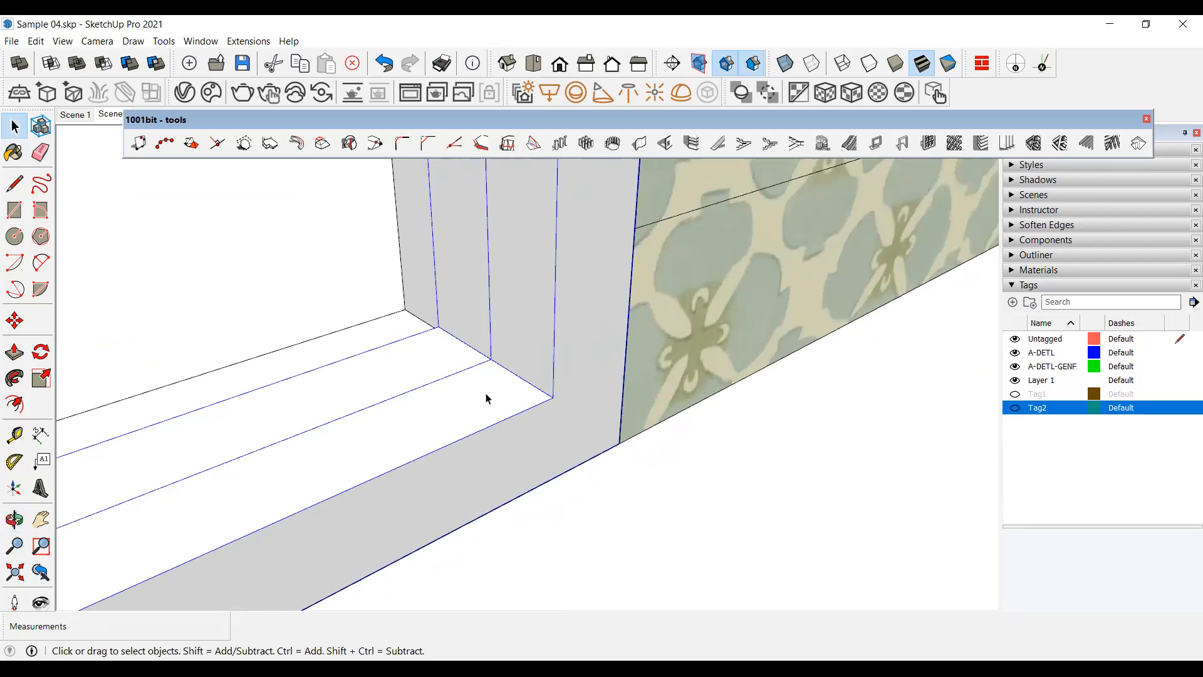
{"action": "scroll", "coordinate": [516, 390], "scroll_direction": "down", "scroll_amount": 5}
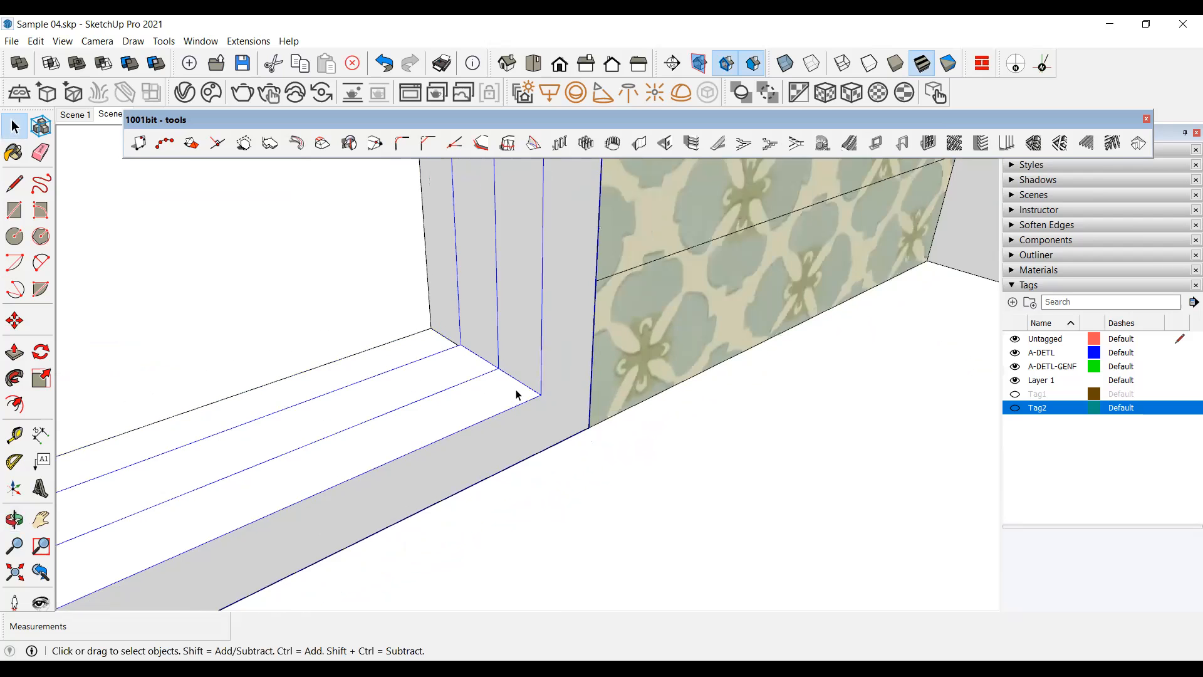
{"action": "key", "text": "ctrl+z"}
{"action": "key", "text": "ctrl+z"}
{"action": "key", "text": "ctrl+z"}
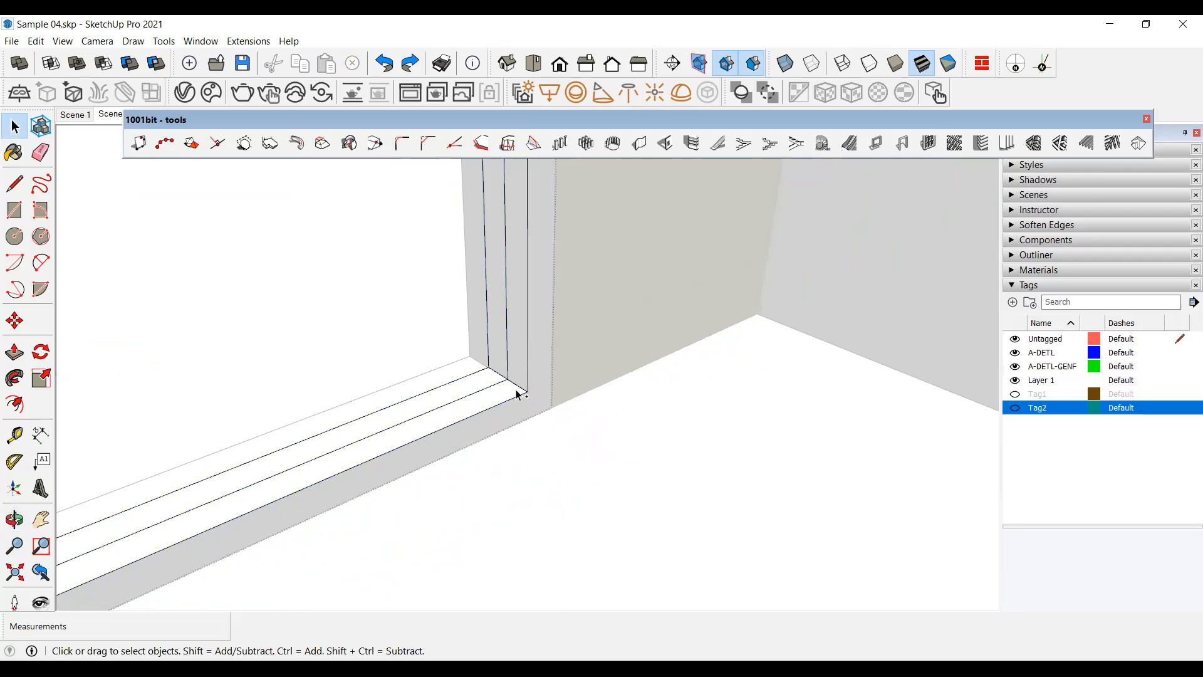
Delete the frame's inner face together with its bounding edges and close the group.
{"action": "double_click", "coordinate": [449, 391]}
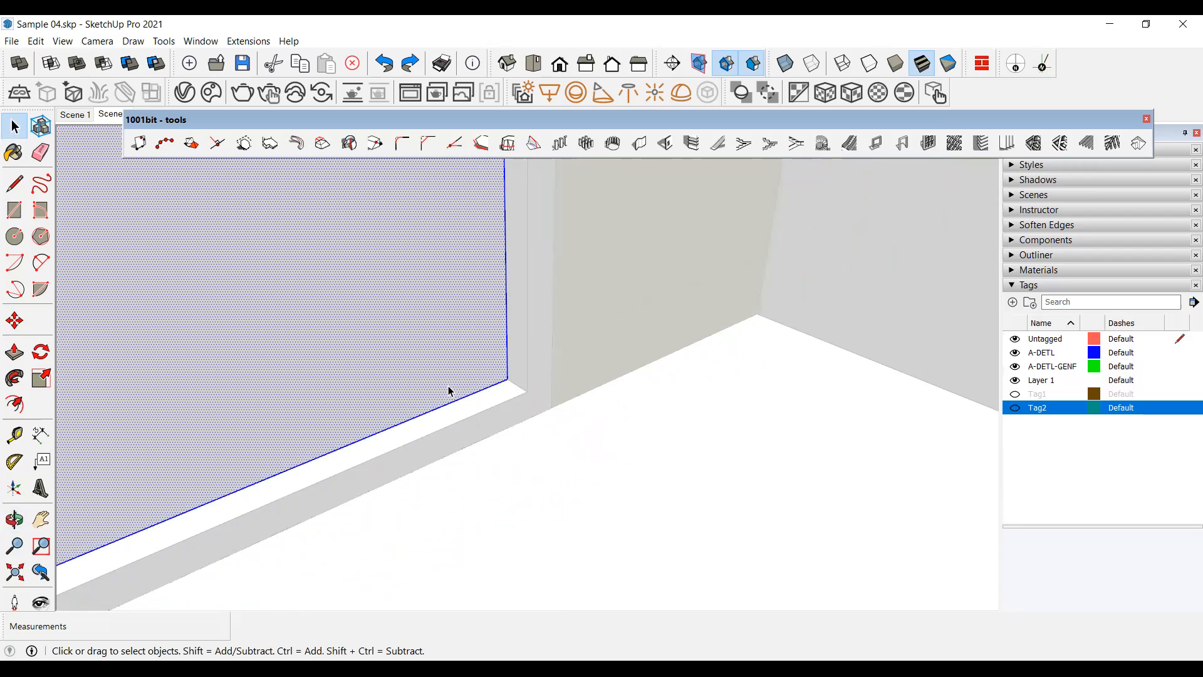
{"action": "key", "text": "Delete"}
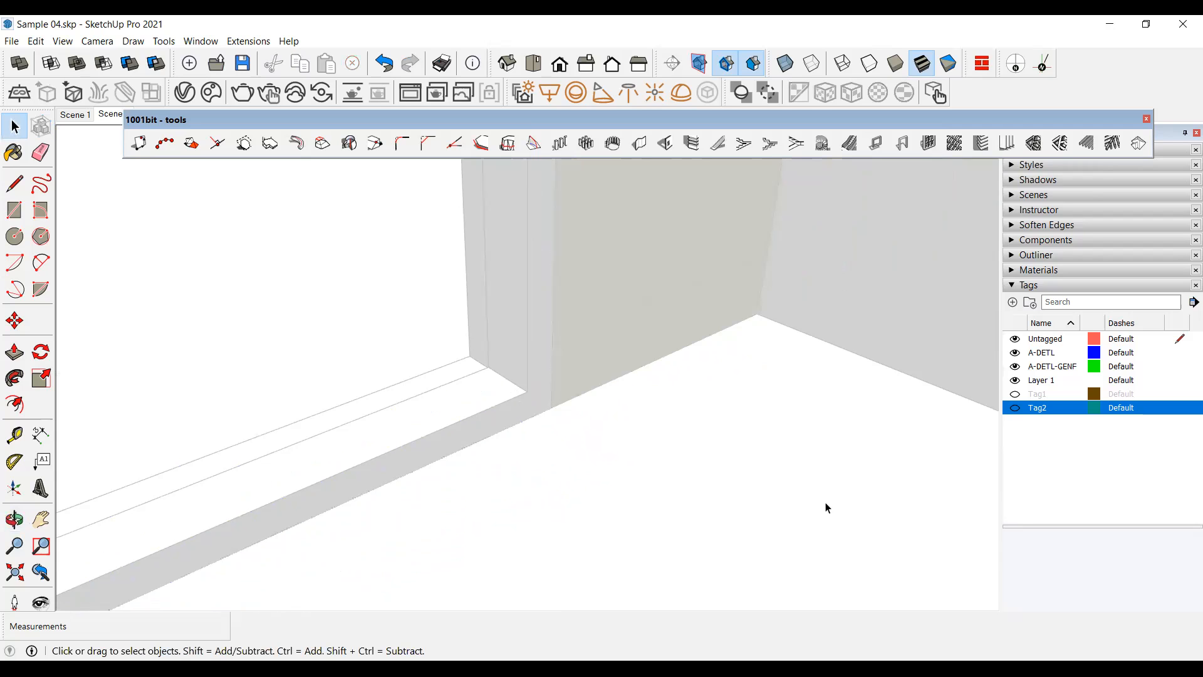
{"action": "left_click", "coordinate": [804, 510]}
{"action": "left_click", "coordinate": [612, 477]}
Examine the finished rectangular frame in the large opening up close and from several sides.
{"action": "scroll", "coordinate": [585, 432], "scroll_direction": "down", "scroll_amount": 1}
{"action": "middle_click_drag", "start_coordinate": [584, 436], "coordinate": [382, 392]}
{"action": "left_click", "coordinate": [483, 401]}
{"action": "scroll", "coordinate": [484, 399], "scroll_direction": "up", "scroll_amount": 2}
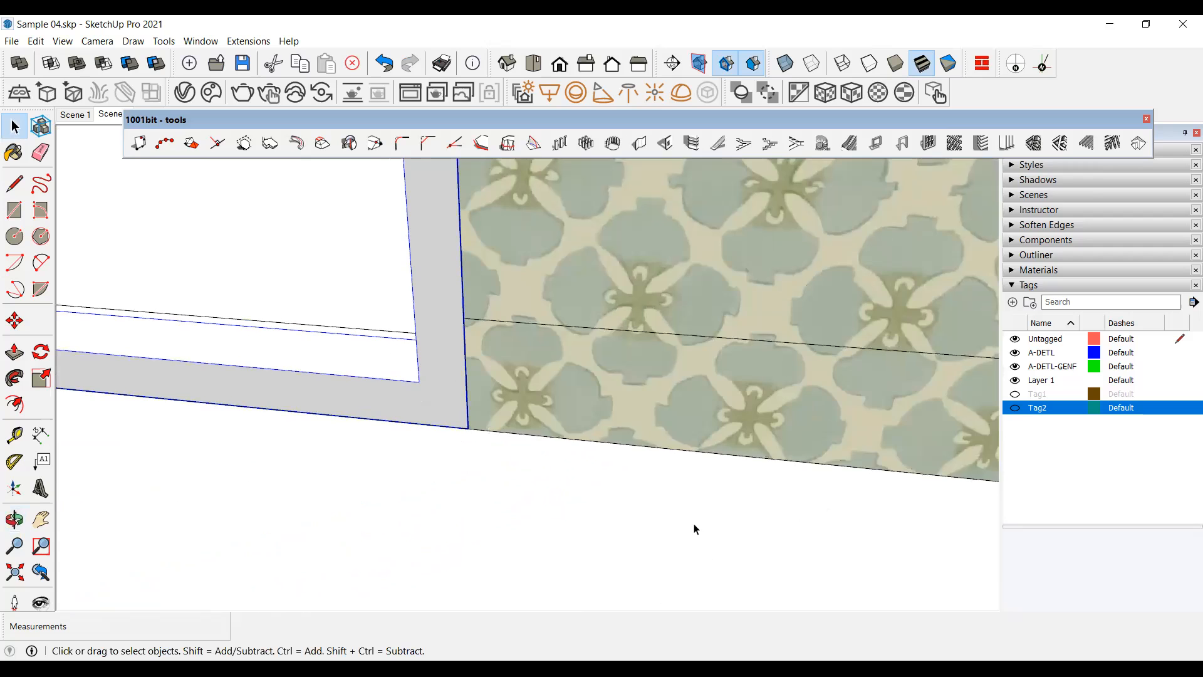
{"action": "middle_click_drag", "start_coordinate": [694, 526], "coordinate": [683, 452]}
{"action": "scroll", "coordinate": [684, 452], "scroll_direction": "down", "scroll_amount": 6}
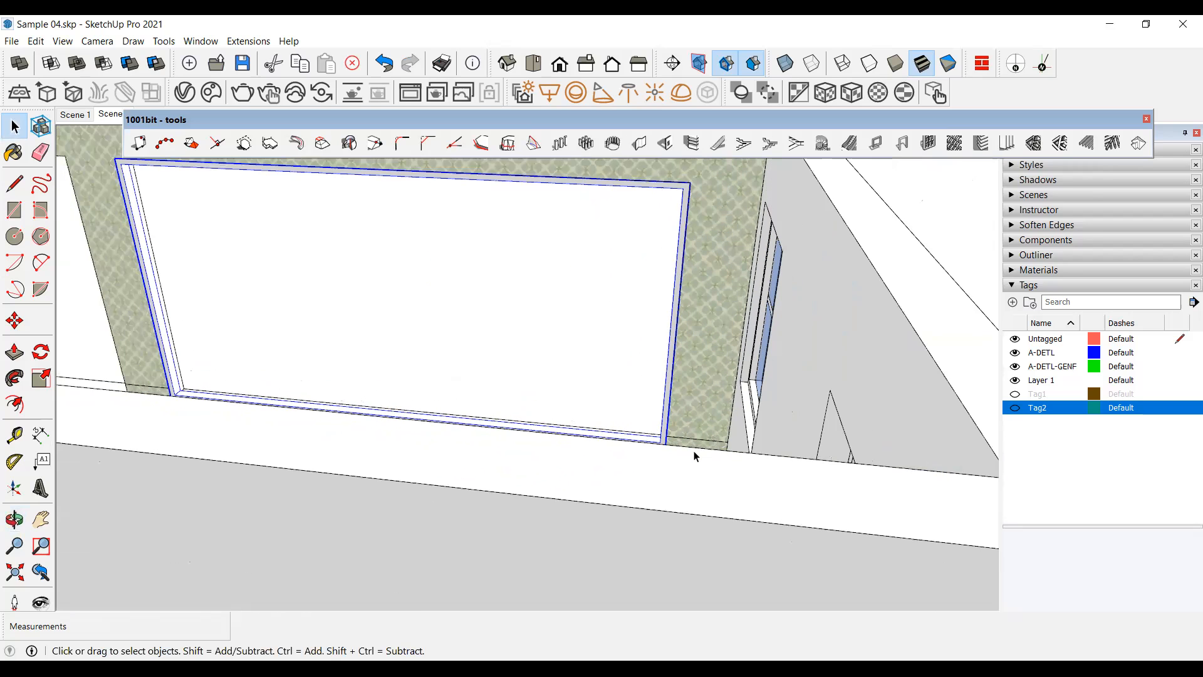
{"action": "scroll", "coordinate": [122, 196], "scroll_direction": "up", "scroll_amount": 3}
{"action": "scroll", "coordinate": [208, 238], "scroll_direction": "down", "scroll_amount": 2}
{"action": "middle_click_drag", "start_coordinate": [229, 314], "coordinate": [771, 331]}
{"action": "middle_click_drag", "start_coordinate": [677, 306], "coordinate": [357, 279]}
Restore the saved scene view, face the large opening, and hide the furniture by turning off Tag1 and Tag2.
{"action": "left_click", "coordinate": [63, 115]}
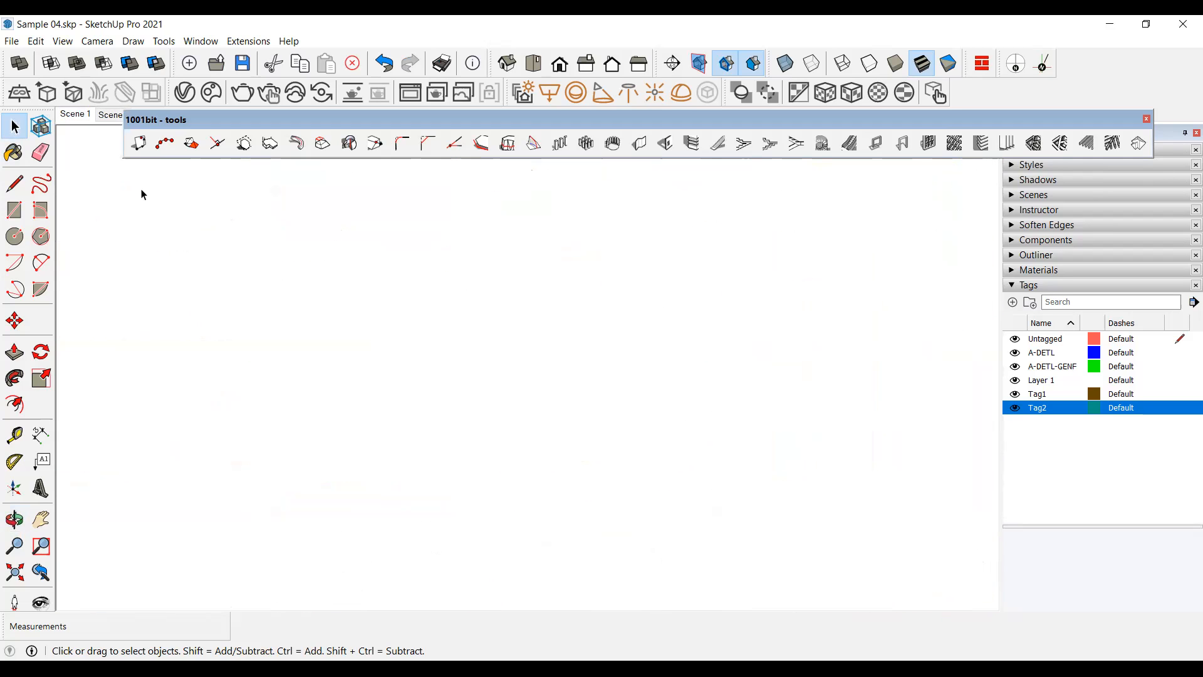
{"action": "left_click", "coordinate": [103, 118]}
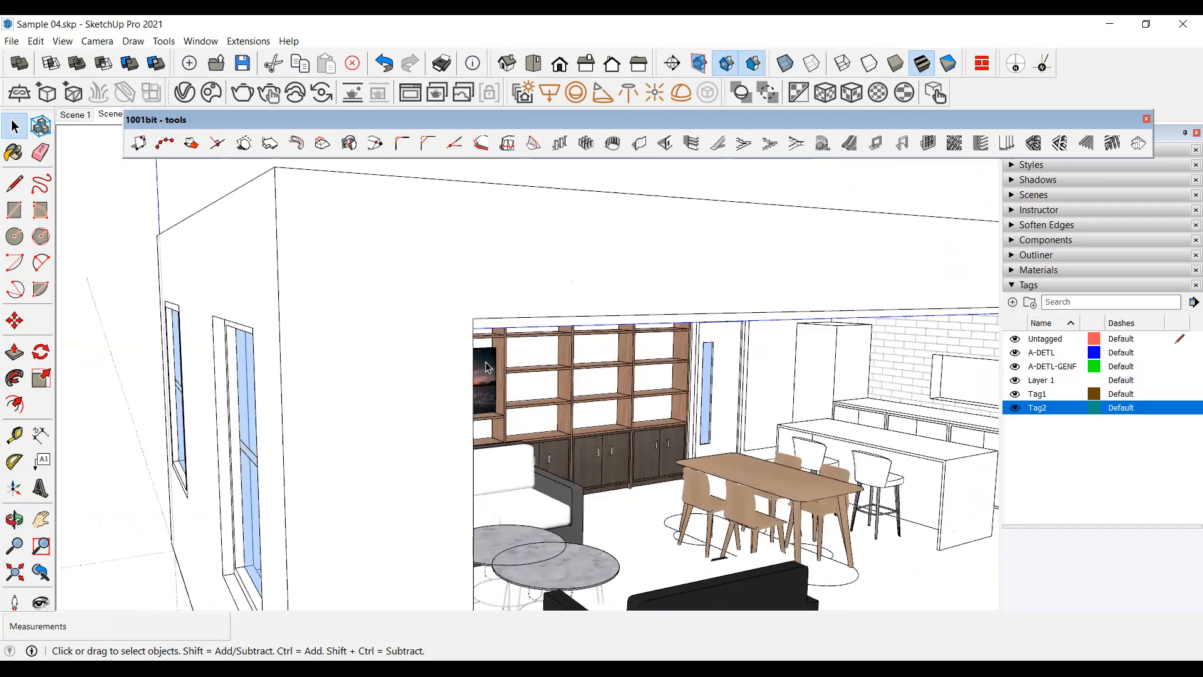
{"action": "middle_click_drag", "start_coordinate": [550, 344], "coordinate": [485, 411]}
{"action": "middle_click_drag", "start_coordinate": [608, 410], "coordinate": [252, 401]}
{"action": "middle_click_drag", "start_coordinate": [489, 433], "coordinate": [237, 387]}
{"action": "middle_click_drag", "start_coordinate": [524, 374], "coordinate": [313, 405]}
{"action": "scroll", "coordinate": [439, 326], "scroll_direction": "up", "scroll_amount": 4}
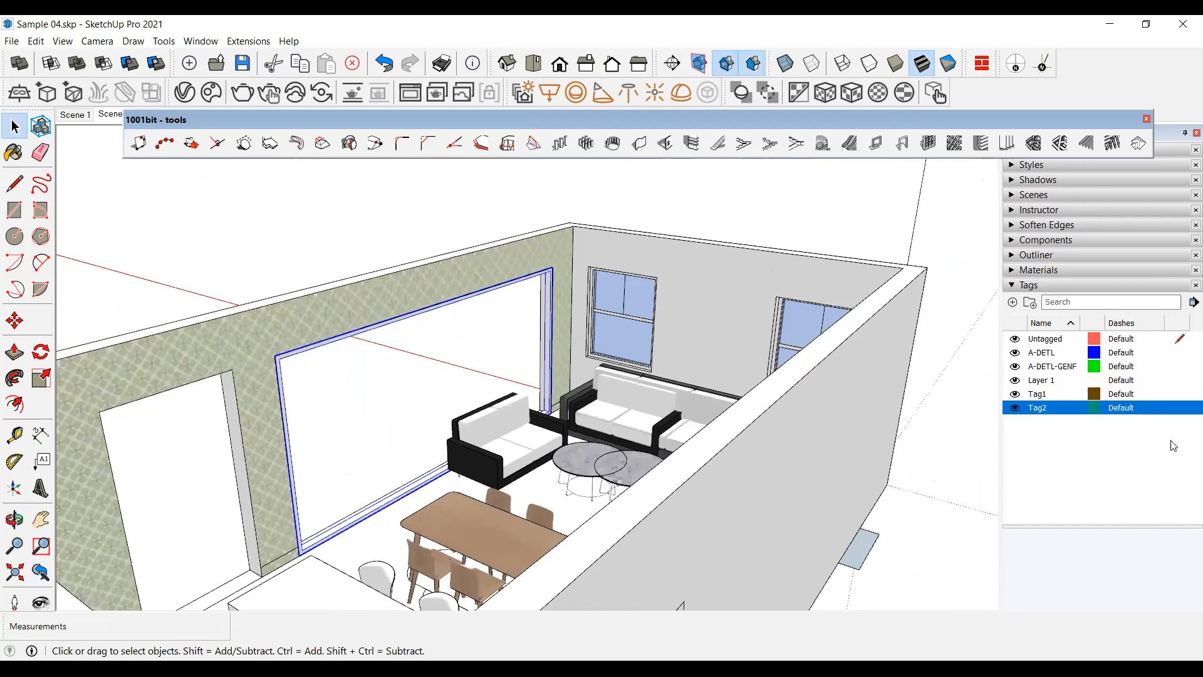
{"action": "left_click", "coordinate": [1015, 407]}
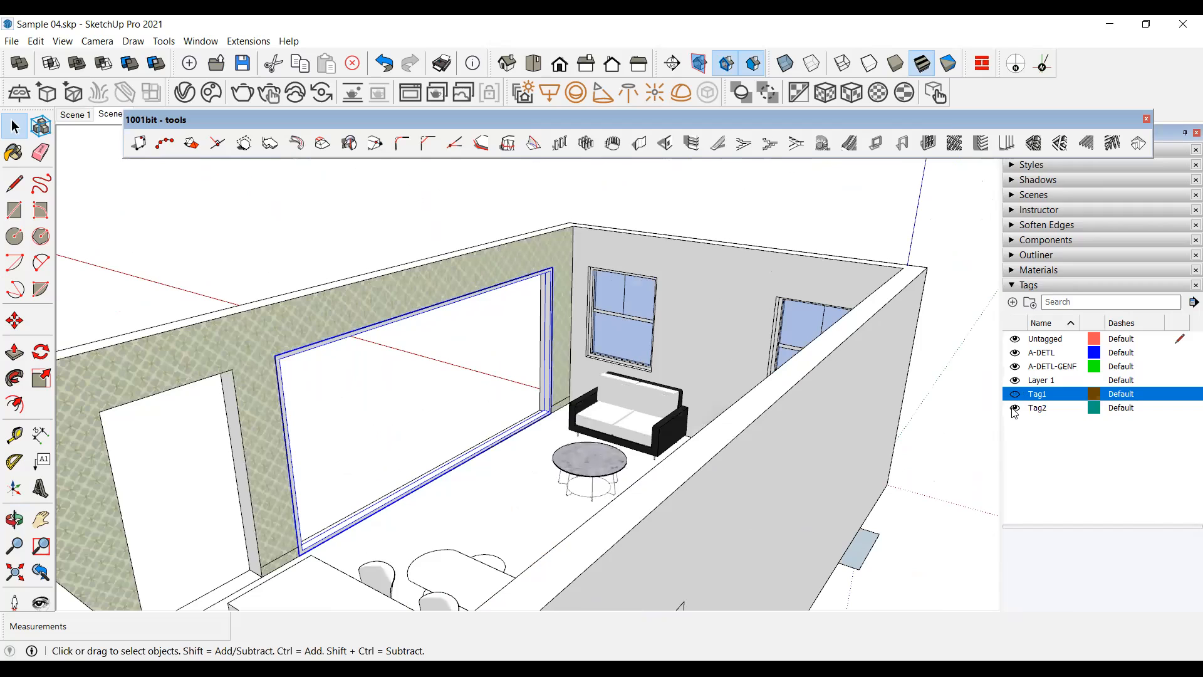
{"action": "left_click", "coordinate": [1014, 393]}
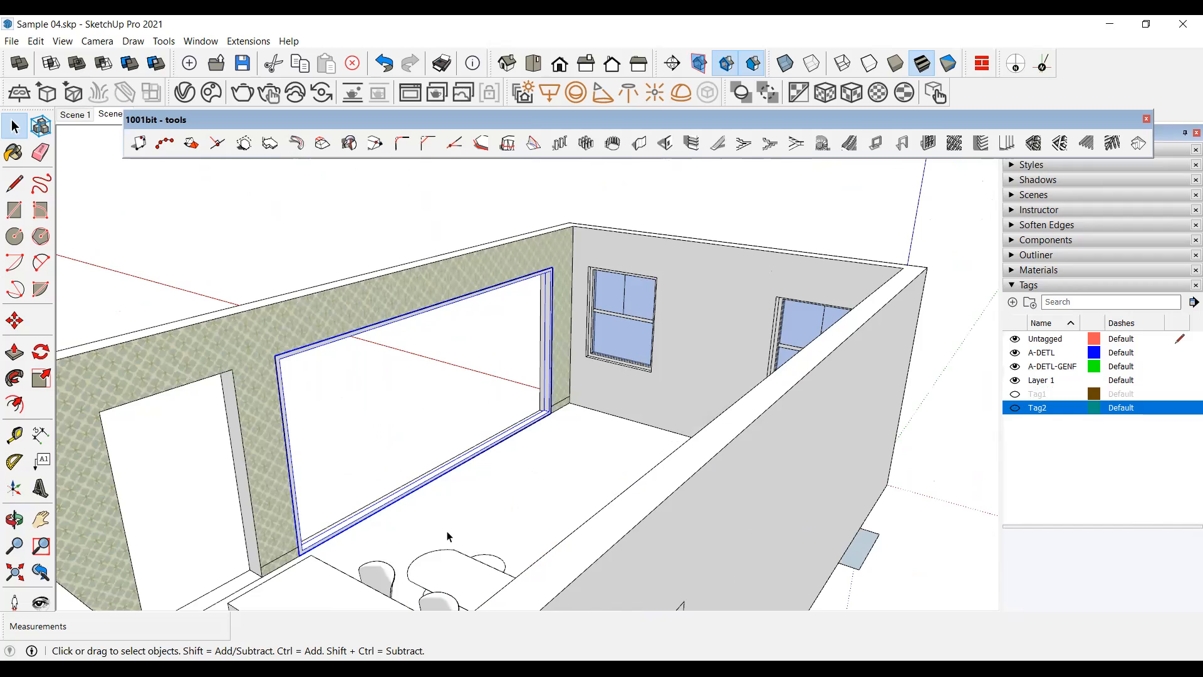
Undo the rectangular window frame and its edits back to the plain face in the large opening.
{"action": "key", "text": "ctrl+z"}
{"action": "key", "text": "ctrl+z"}
{"action": "key", "text": "ctrl+z"}
{"action": "key", "text": "ctrl+z"}
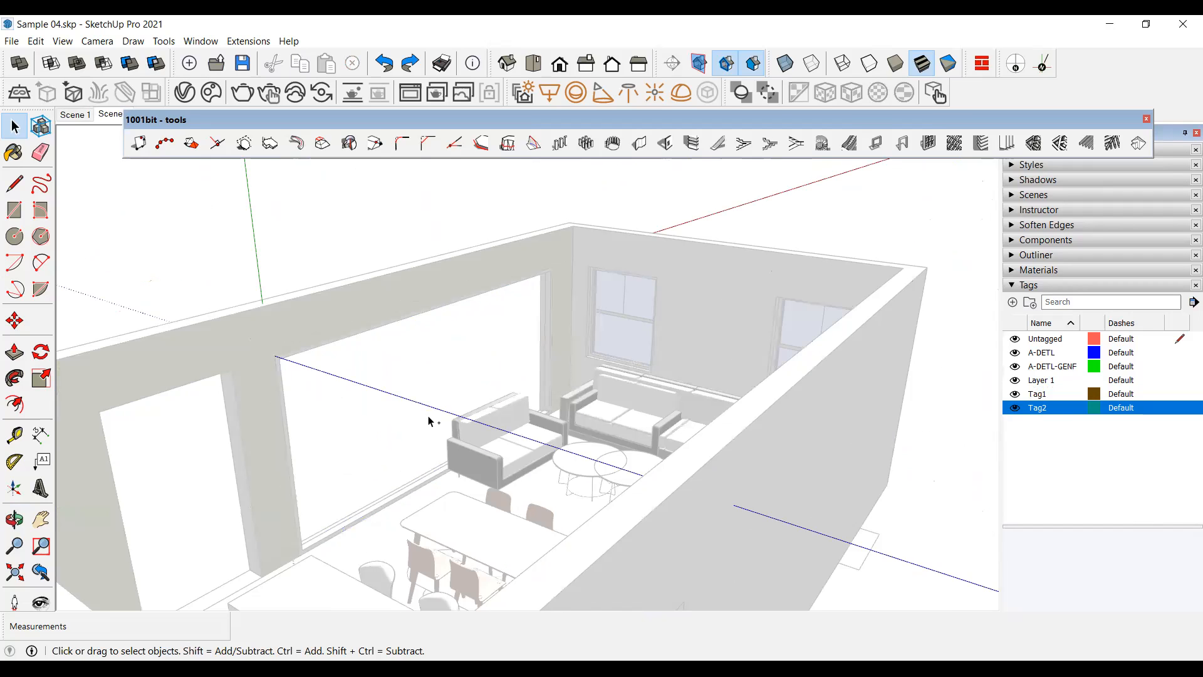
{"action": "key", "text": "ctrl+y"}
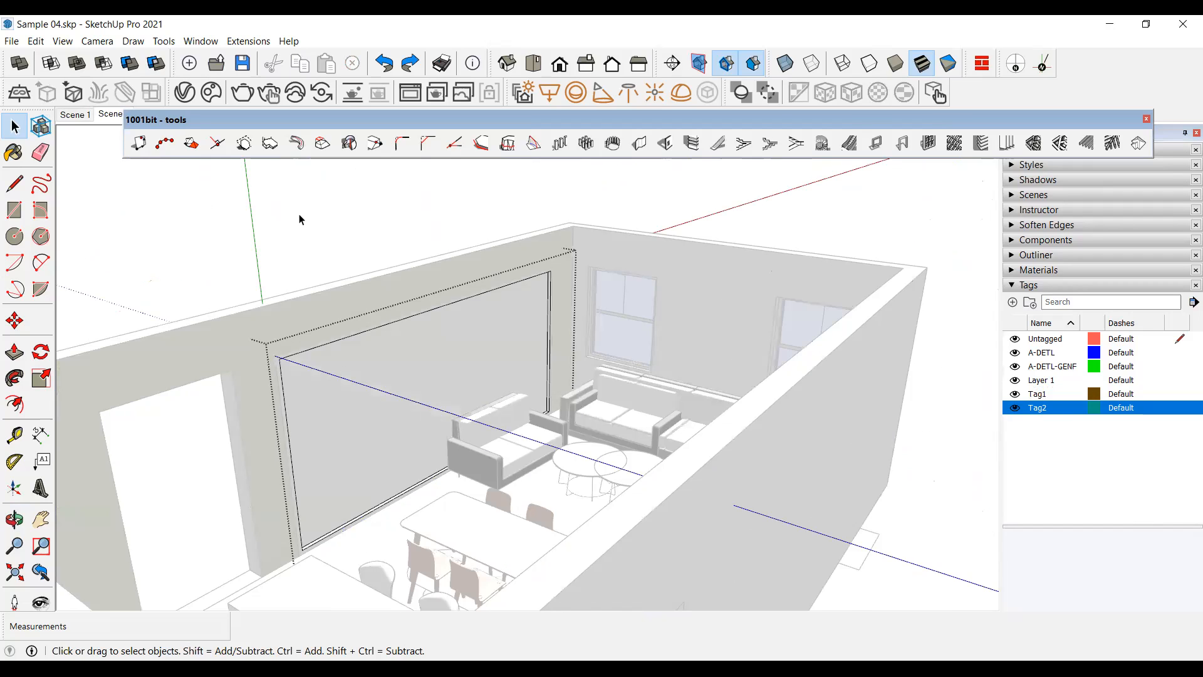
{"action": "key", "text": "ctrl+z"}
{"action": "key", "text": "ctrl+z"}
{"action": "key", "text": "ctrl+z"}
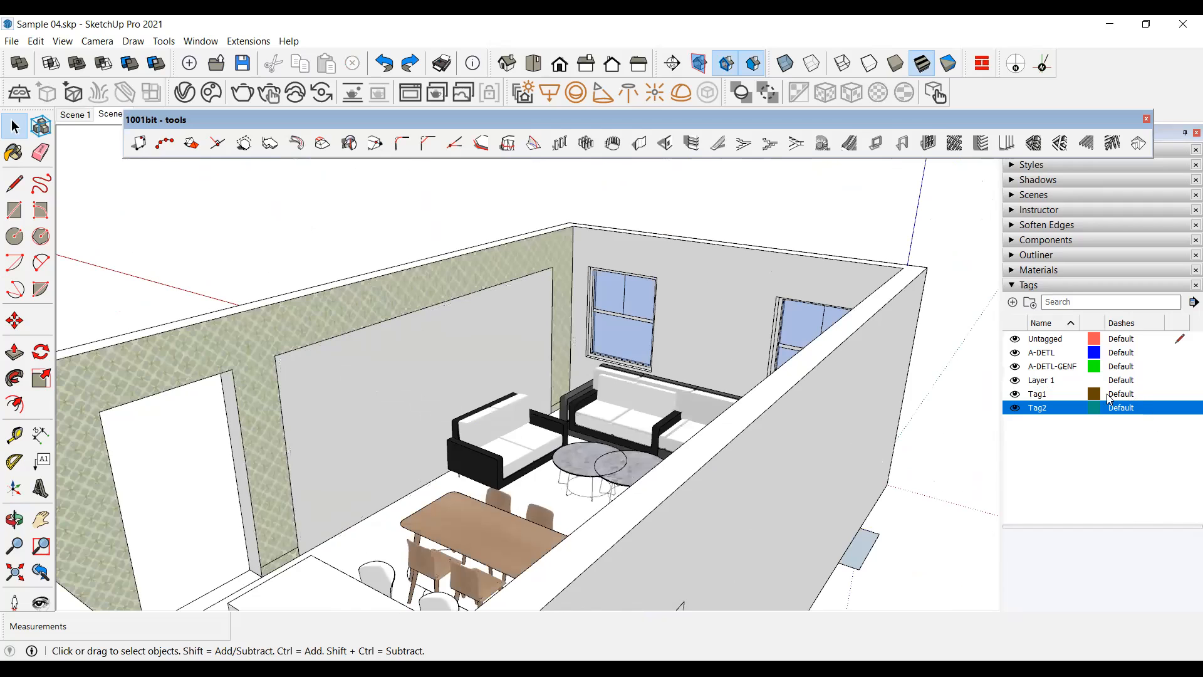
Turn off the visibility of Tag1 and Tag2 and select the face filling the large opening.
{"action": "left_click", "coordinate": [1016, 394]}
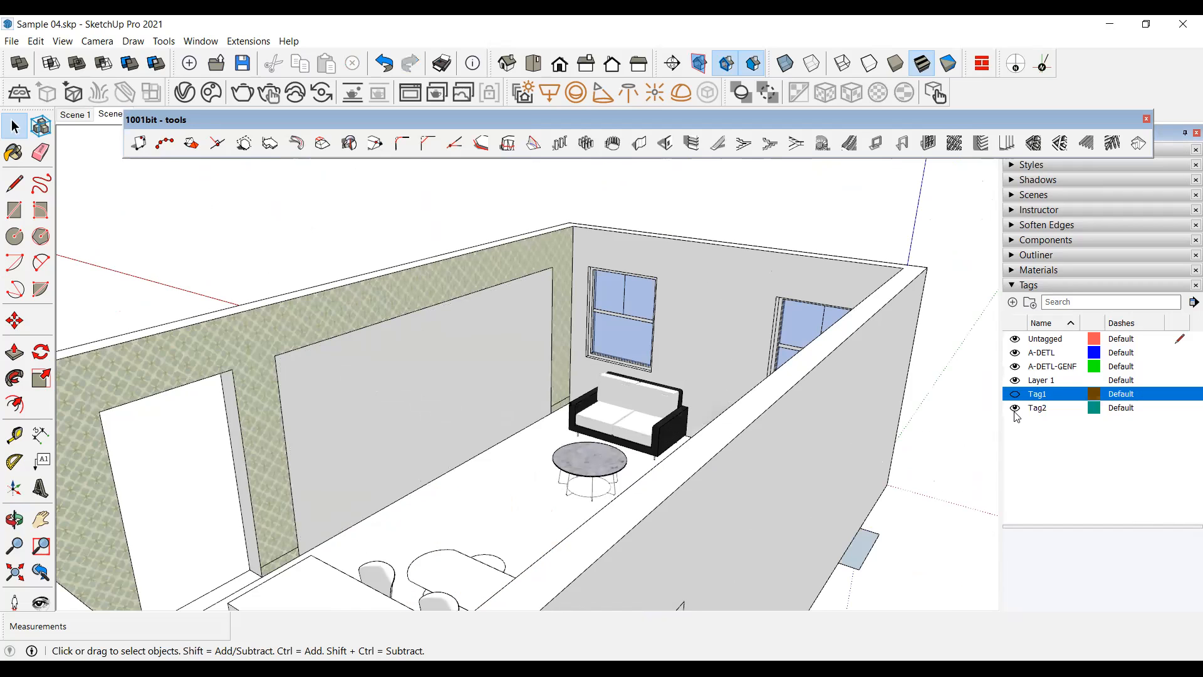
{"action": "left_click", "coordinate": [1015, 408]}
{"action": "left_click", "coordinate": [404, 430]}
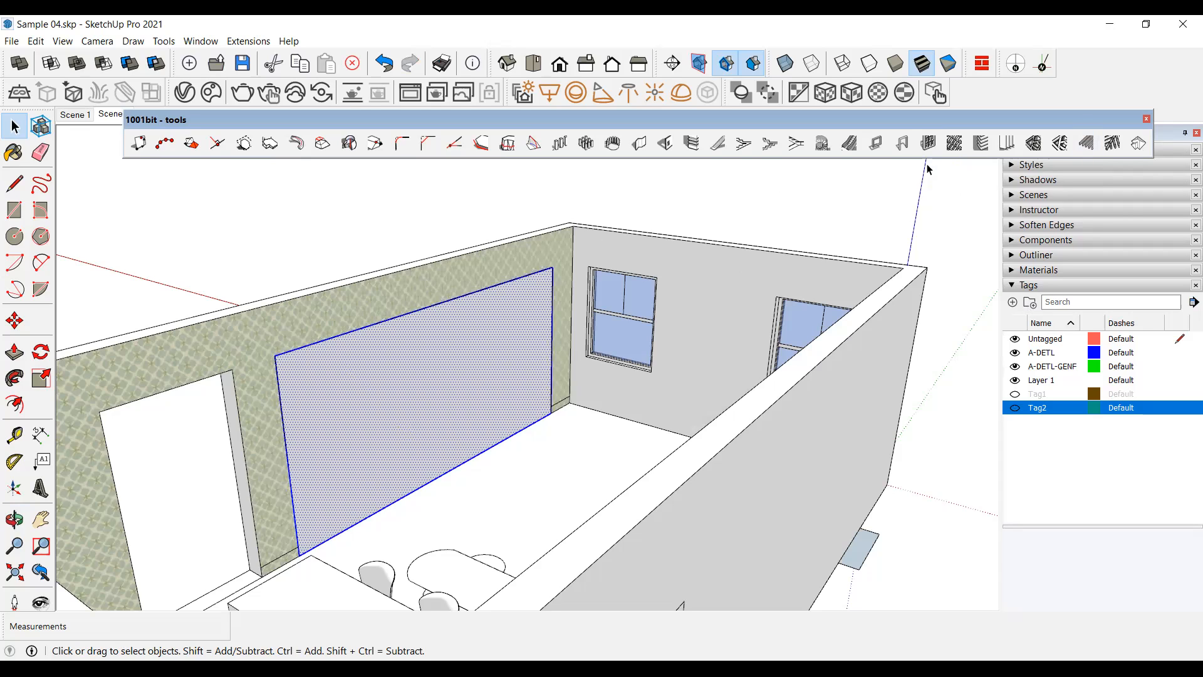
Create a rectangular window frame with a bevelled edge on the selected face using 1001bit Create Window Frame.
{"action": "left_click", "coordinate": [870, 144]}
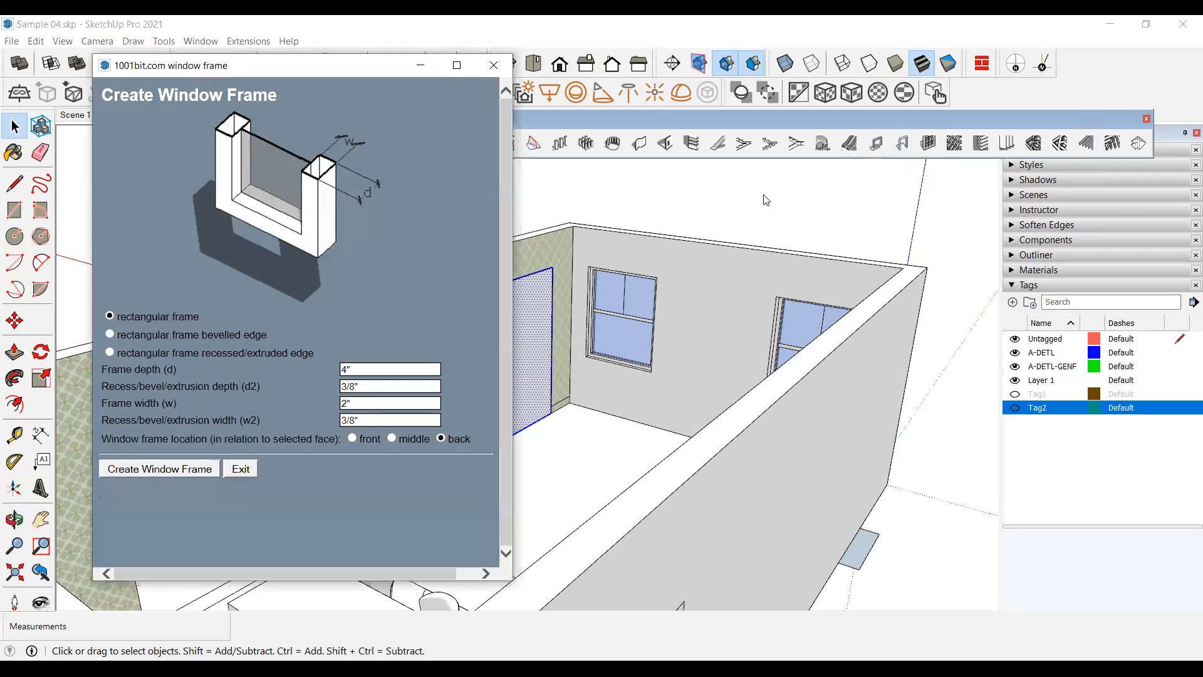
{"action": "left_click", "coordinate": [111, 337]}
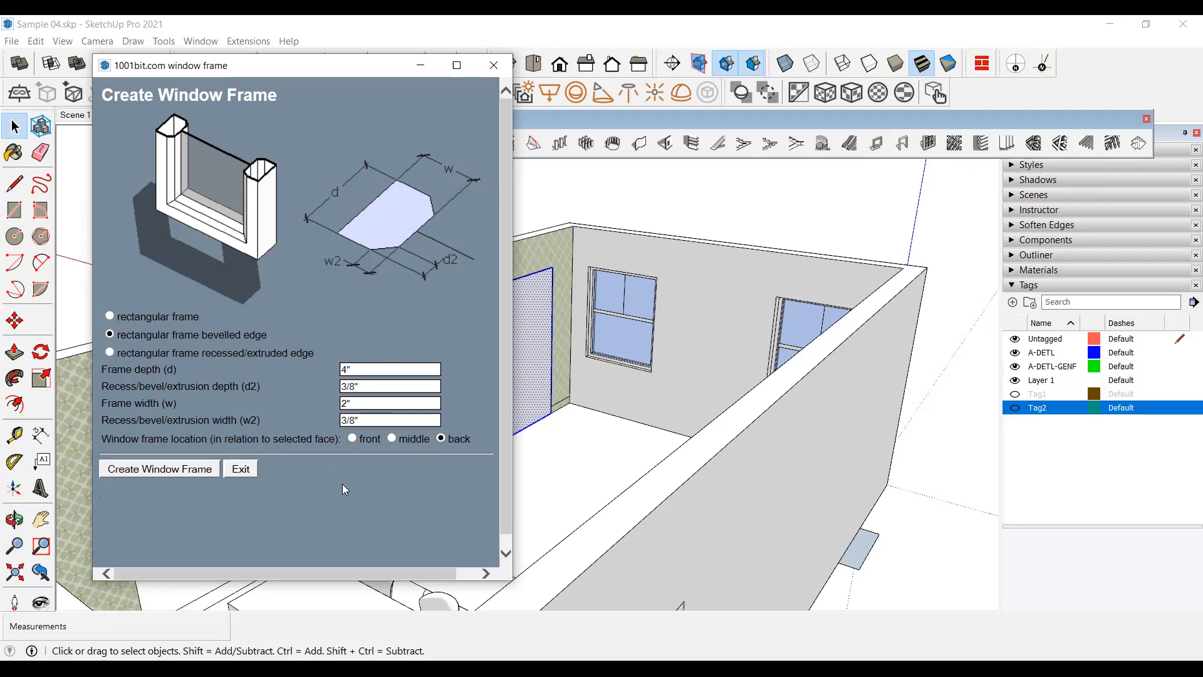
{"action": "left_click", "coordinate": [157, 472]}
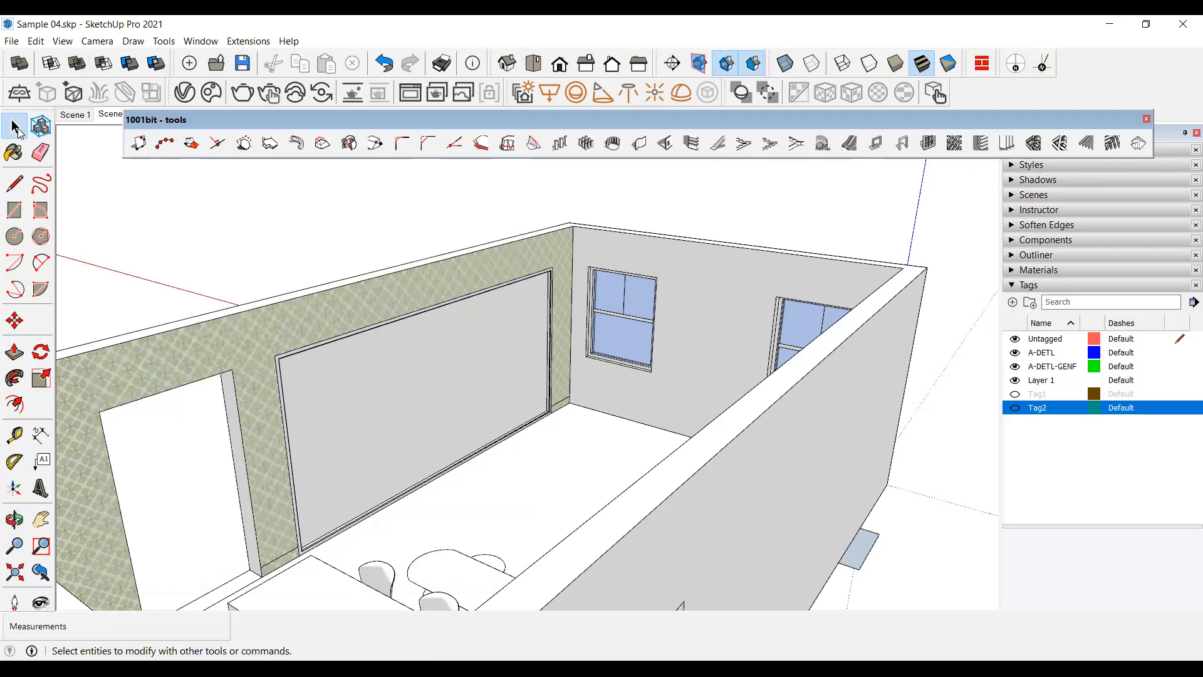
Delete the face inside the bevelled frame group and leave group editing.
{"action": "left_click", "coordinate": [363, 393]}
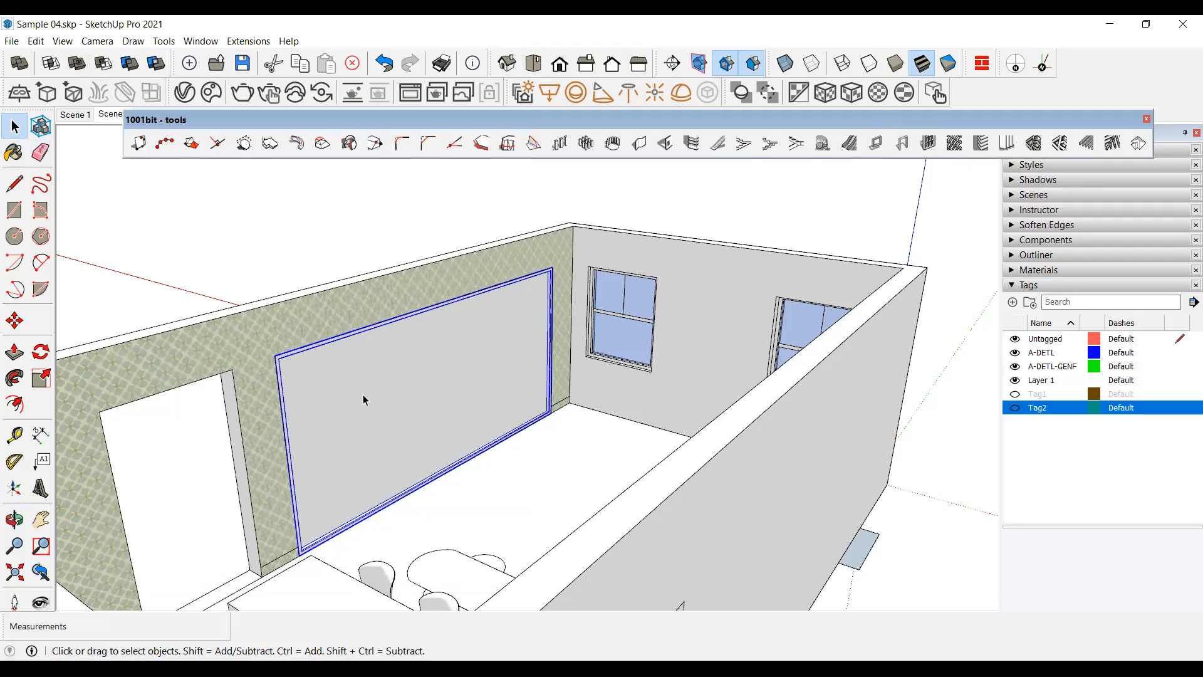
{"action": "double_click", "coordinate": [363, 393]}
{"action": "left_click", "coordinate": [363, 393]}
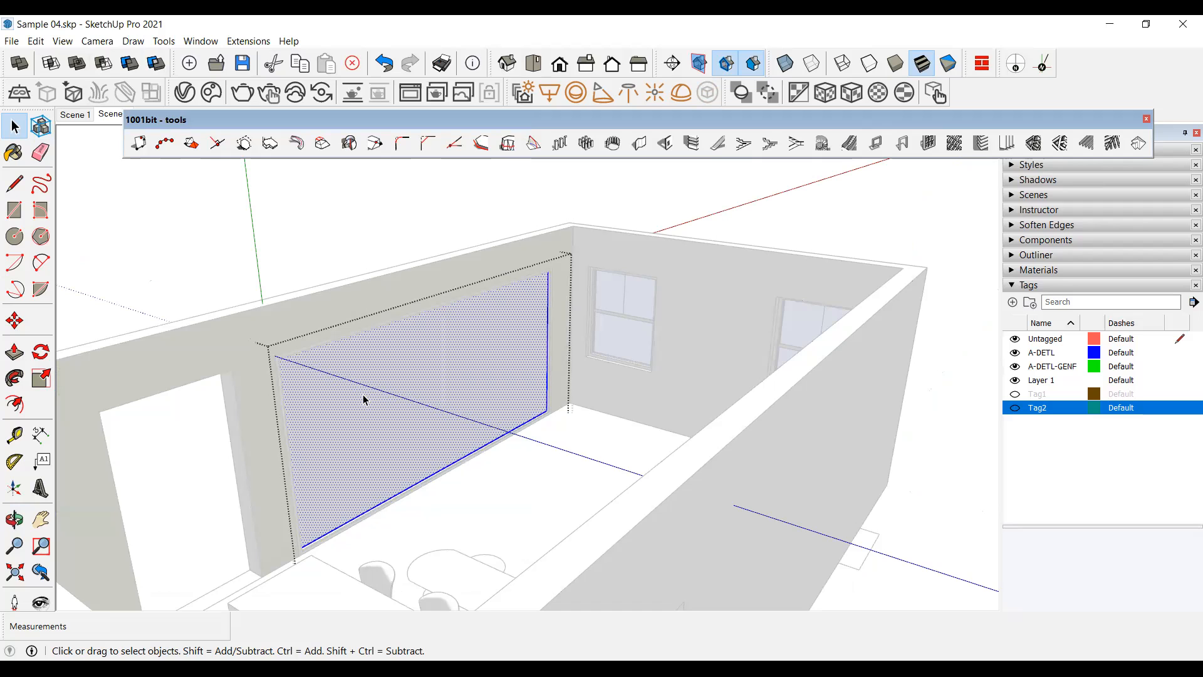
{"action": "key", "text": "Delete"}
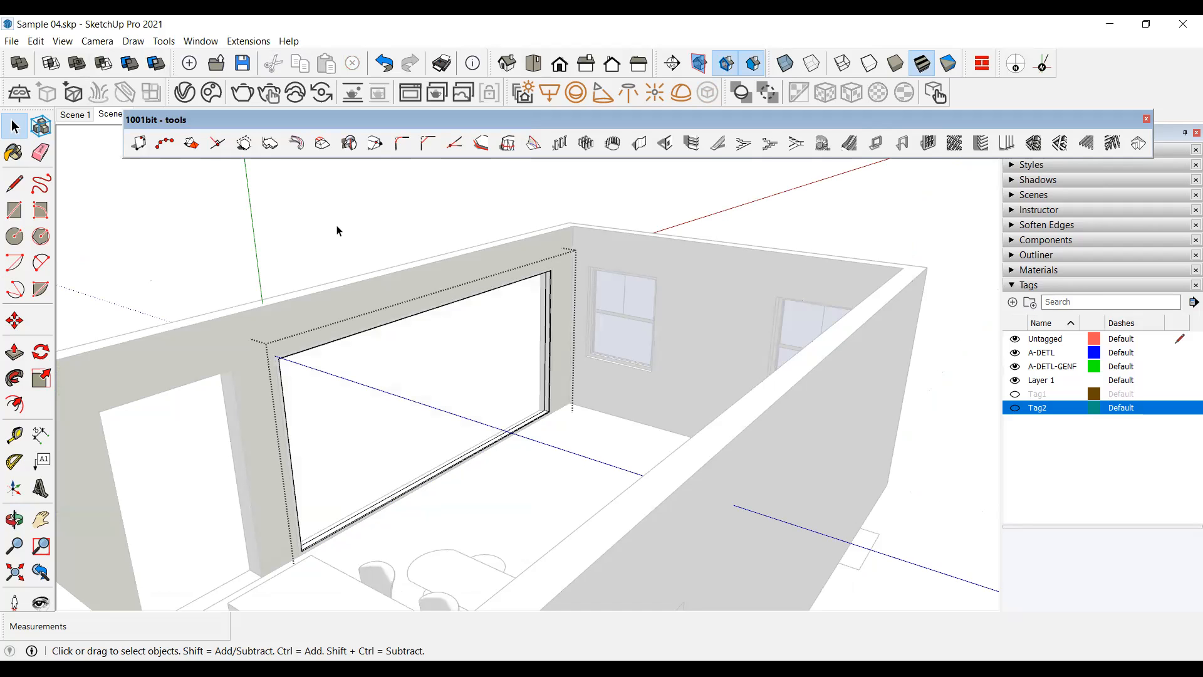
{"action": "key", "text": "Escape"}
Examine the bevelled edge of the frame at the upper corner of the large opening.
{"action": "scroll", "coordinate": [551, 292], "scroll_direction": "up", "scroll_amount": 8}
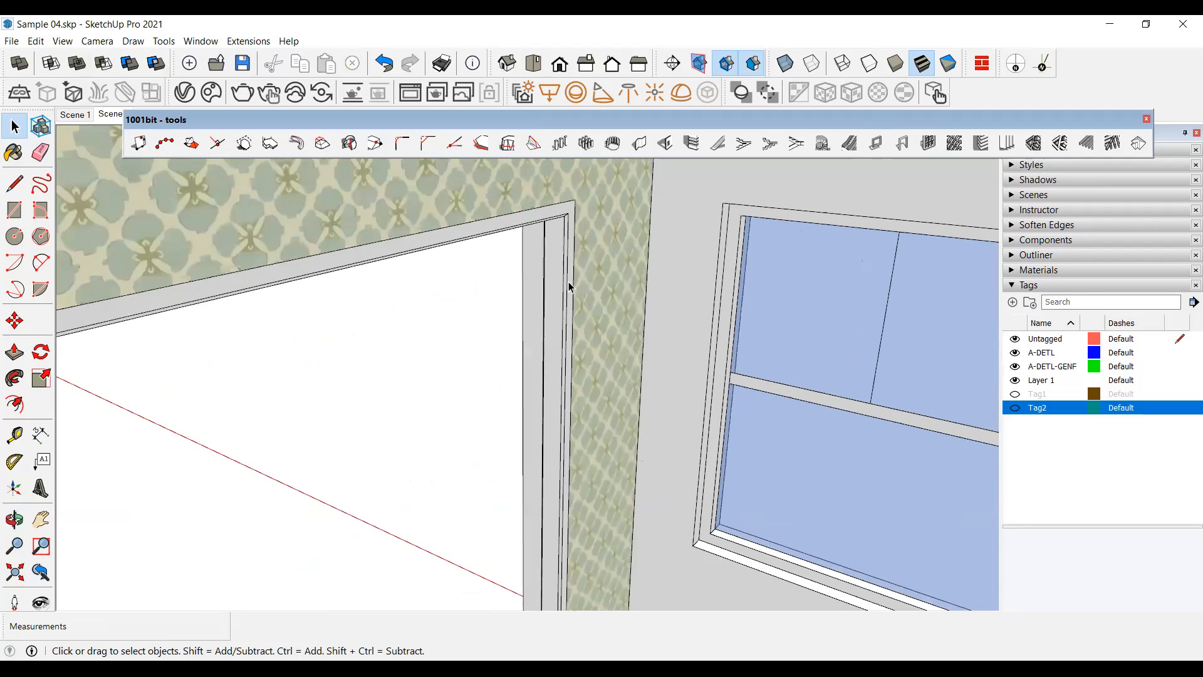
{"action": "middle_click_drag", "start_coordinate": [558, 293], "coordinate": [412, 412]}
{"action": "scroll", "coordinate": [420, 420], "scroll_direction": "down", "scroll_amount": 3}
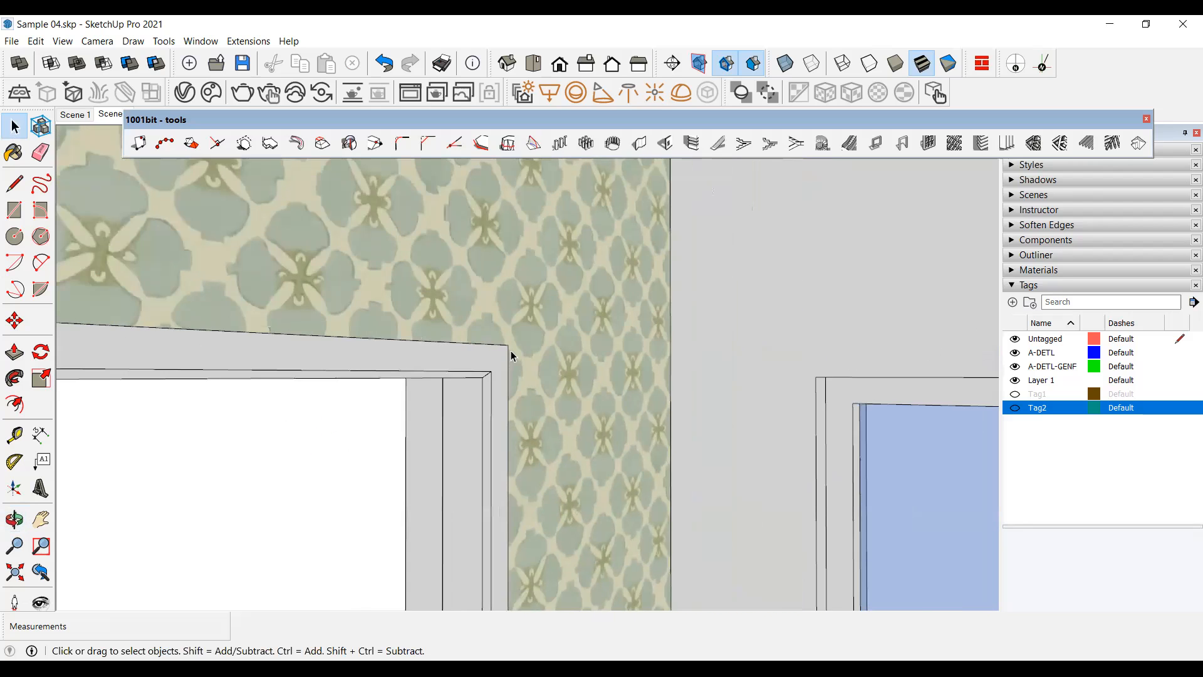
{"action": "scroll", "coordinate": [510, 351], "scroll_direction": "down", "scroll_amount": 2}
{"action": "scroll", "coordinate": [511, 353], "scroll_direction": "down", "scroll_amount": 5}
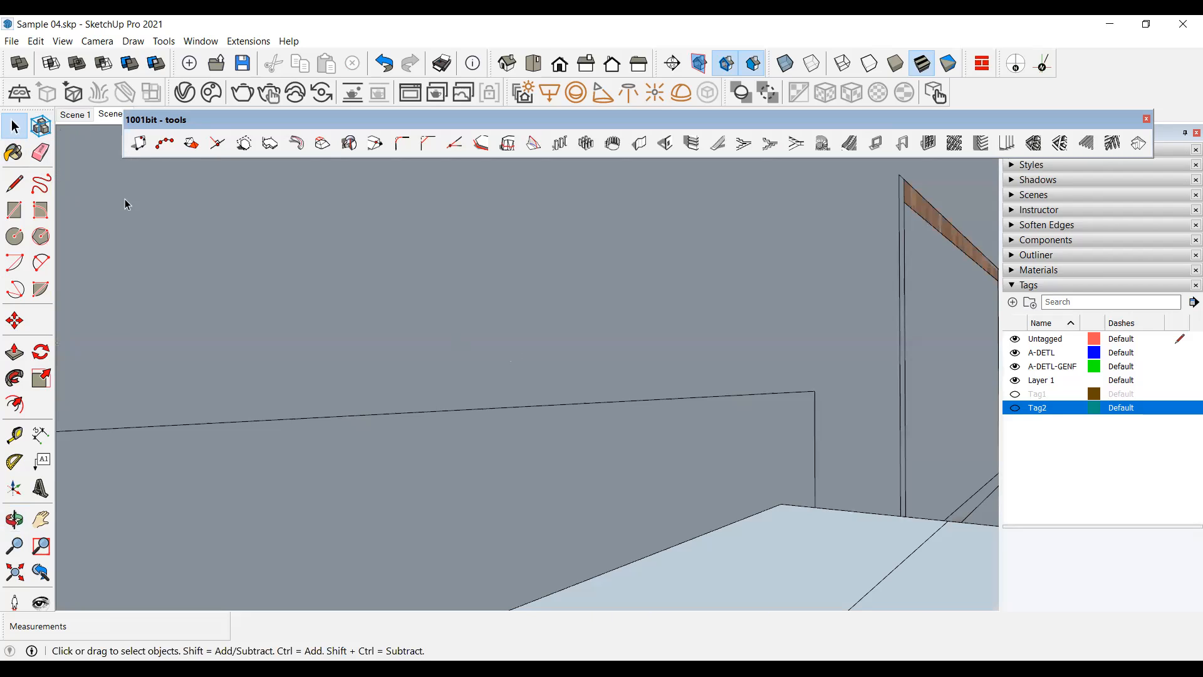
{"action": "left_click", "coordinate": [41, 576]}
{"action": "left_click", "coordinate": [41, 576]}
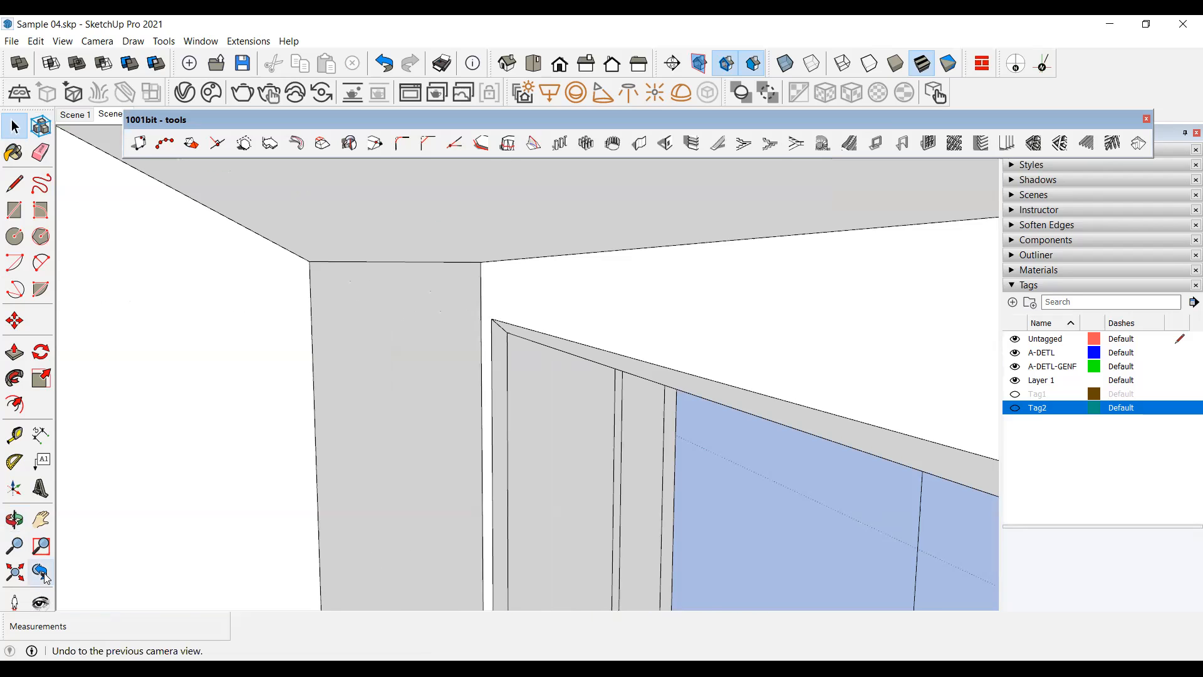
{"action": "left_click", "coordinate": [43, 577]}
{"action": "left_click", "coordinate": [42, 575]}
{"action": "left_click", "coordinate": [43, 575]}
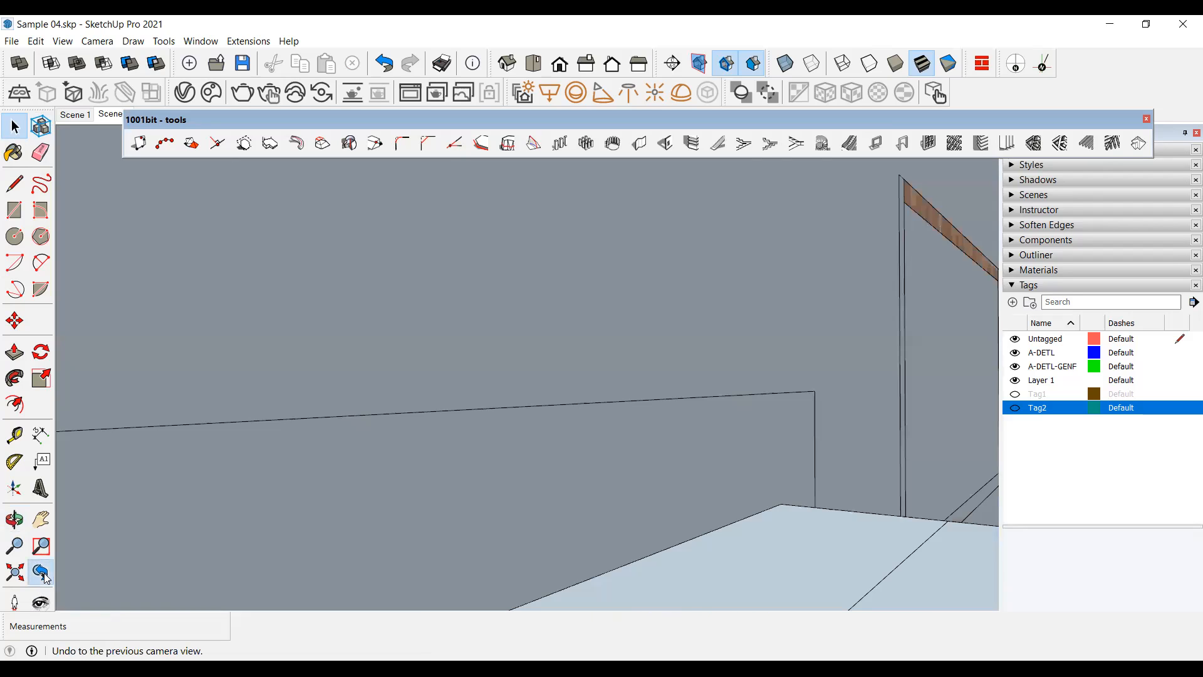
{"action": "left_click", "coordinate": [44, 575]}
{"action": "left_click", "coordinate": [44, 575]}
{"action": "left_click", "coordinate": [44, 575]}
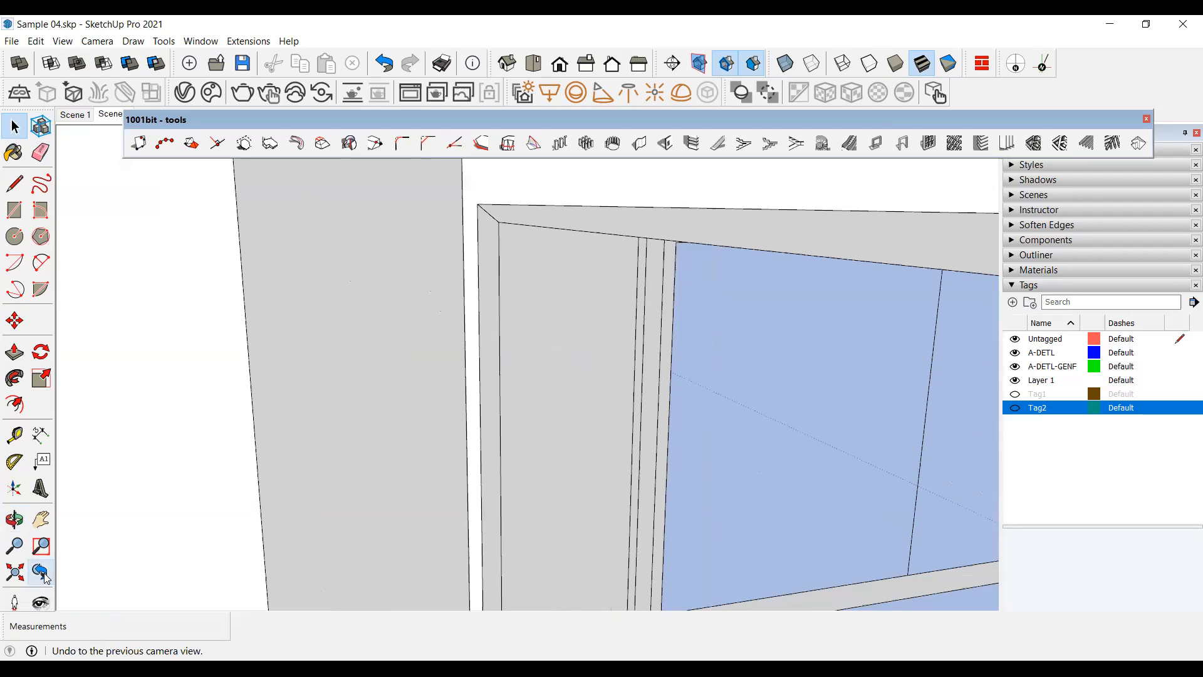
{"action": "left_click", "coordinate": [44, 575]}
{"action": "left_click", "coordinate": [43, 576]}
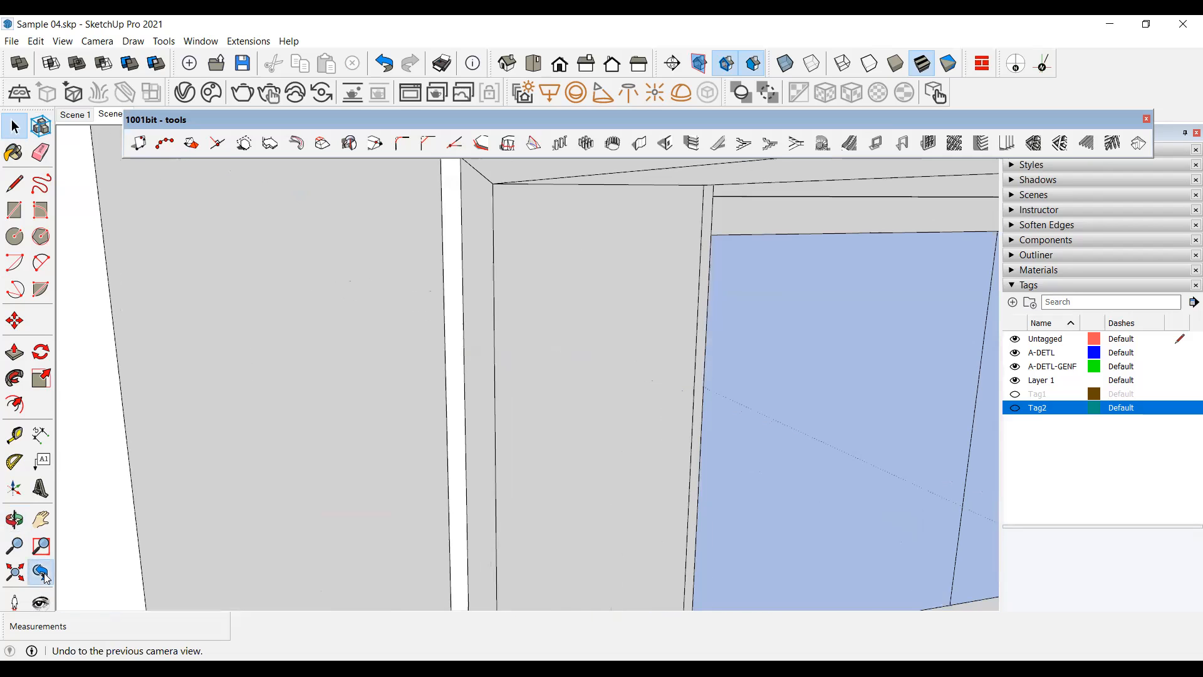
{"action": "left_click", "coordinate": [45, 575]}
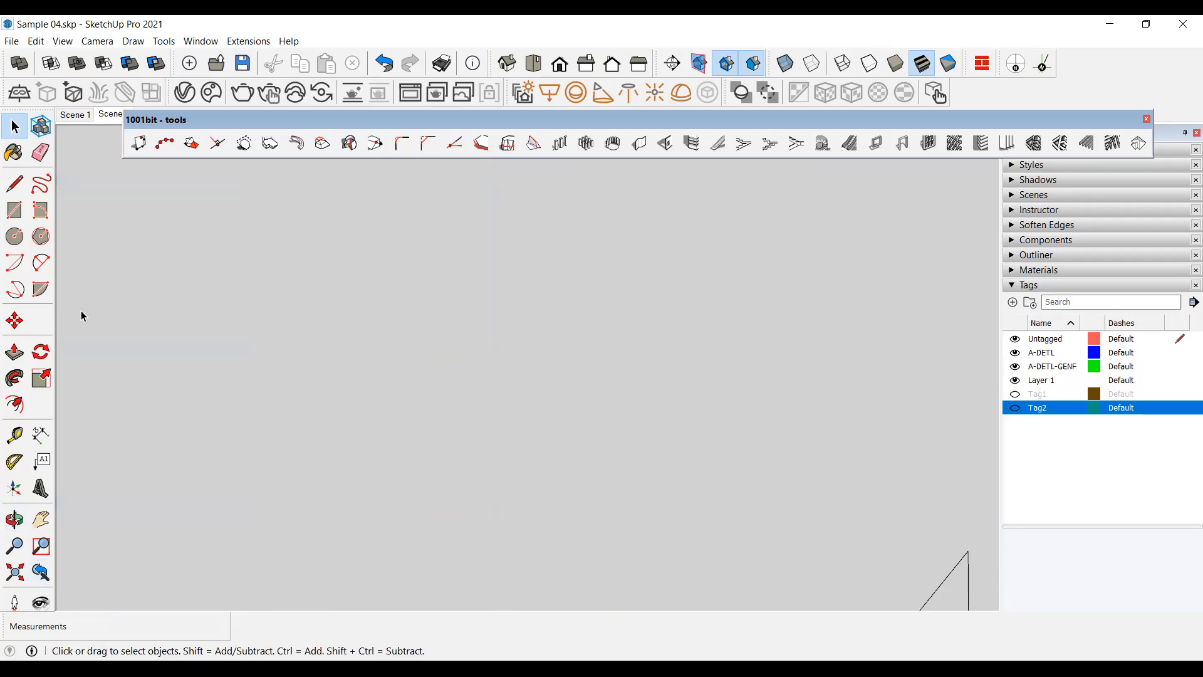
Restore the second saved scene and bring the framed large opening in the patterned wall into view.
{"action": "left_click", "coordinate": [107, 115]}
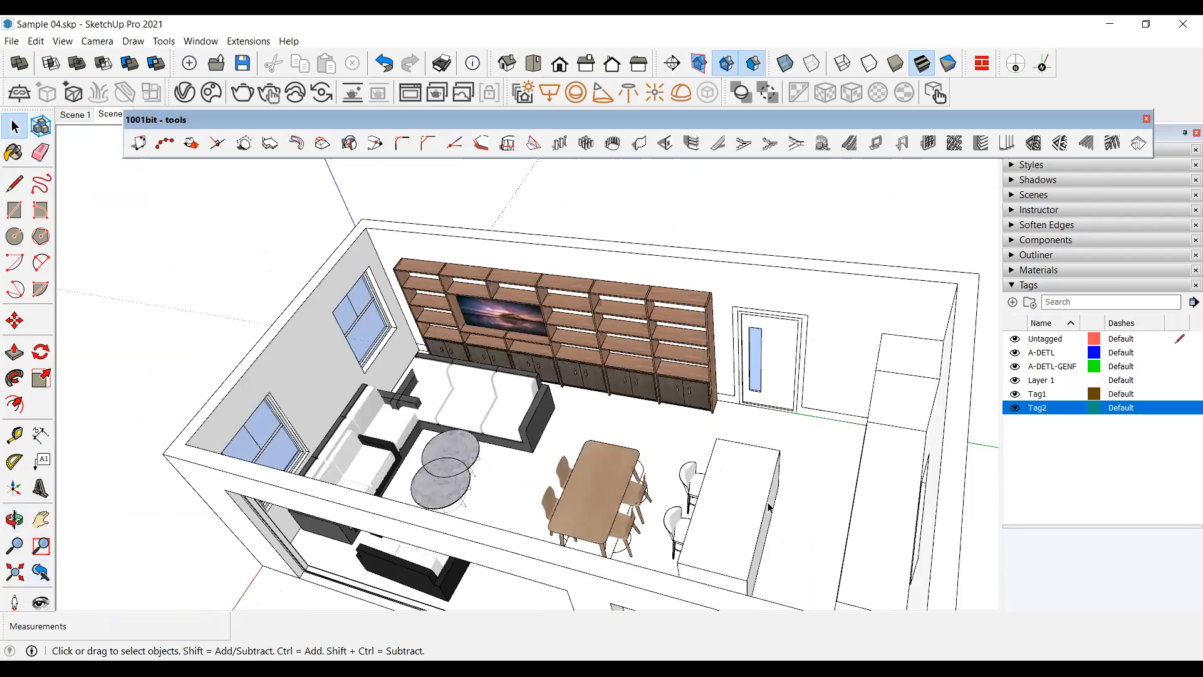
{"action": "middle_click_drag", "start_coordinate": [776, 509], "coordinate": [620, 442]}
{"action": "middle_click_drag", "start_coordinate": [469, 439], "coordinate": [464, 269]}
{"action": "scroll", "coordinate": [415, 319], "scroll_direction": "up", "scroll_amount": 5}
{"action": "scroll", "coordinate": [467, 282], "scroll_direction": "up", "scroll_amount": 5}
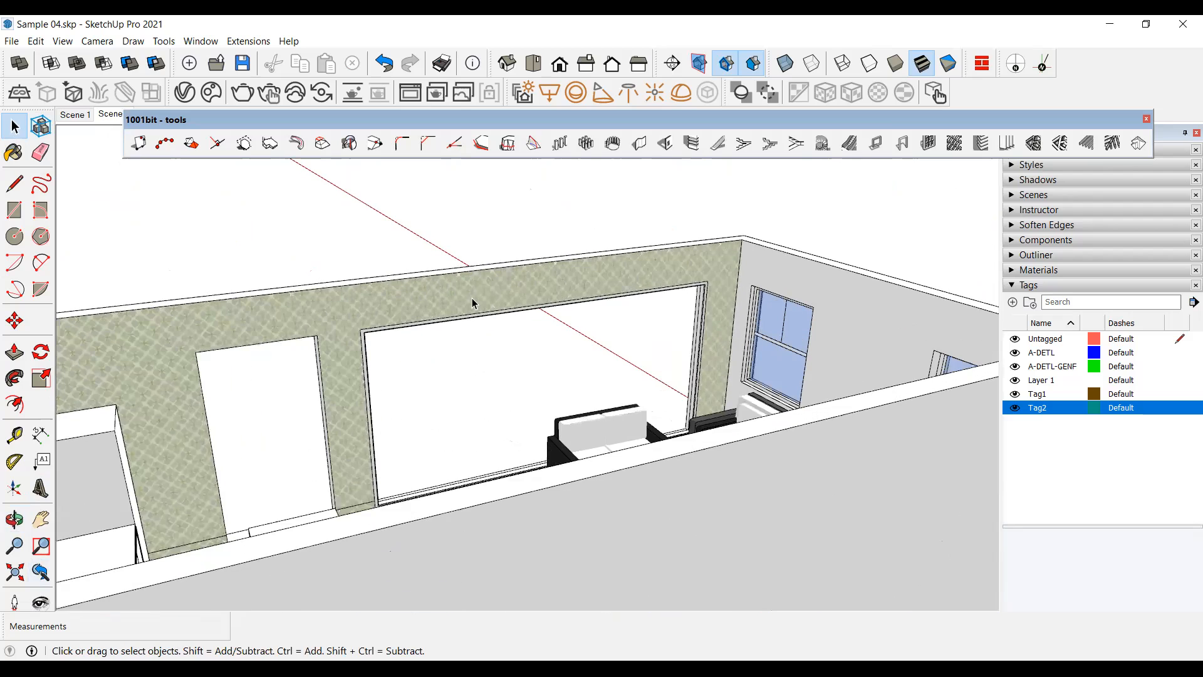
{"action": "scroll", "coordinate": [403, 484], "scroll_direction": "up", "scroll_amount": 2}
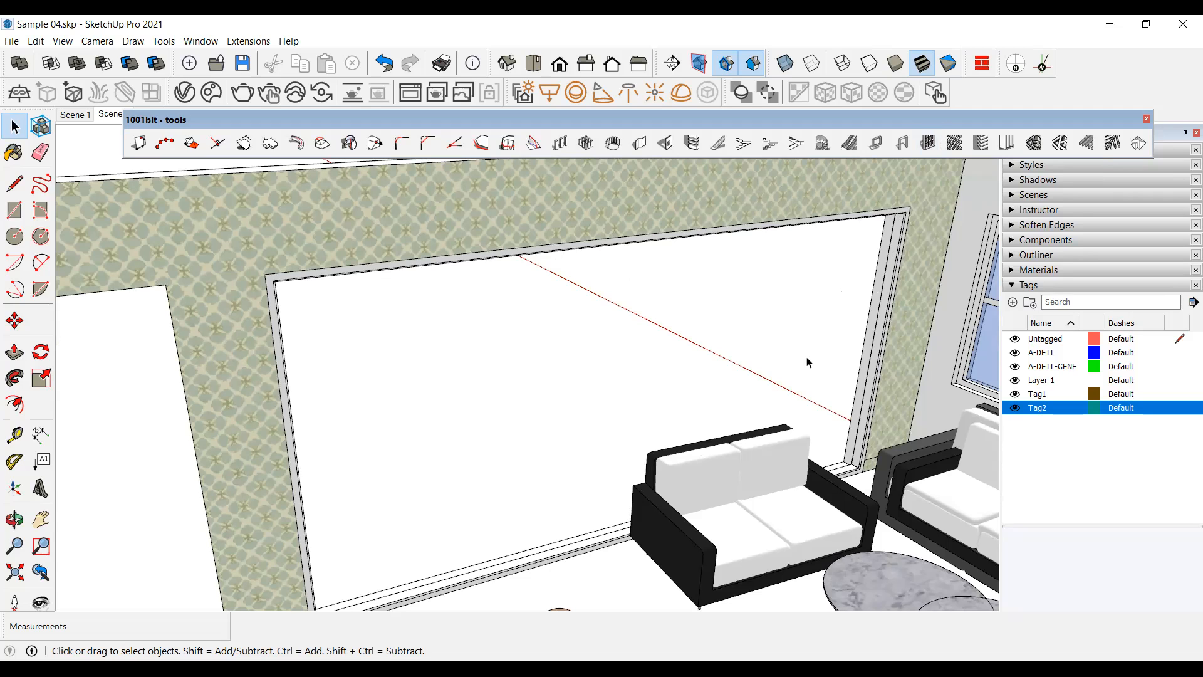
Draw an 8' 2" by 4' 4" rectangle across the door opening beside the large opening, from corner to corner.
{"action": "scroll", "coordinate": [736, 337], "scroll_direction": "down", "scroll_amount": 3}
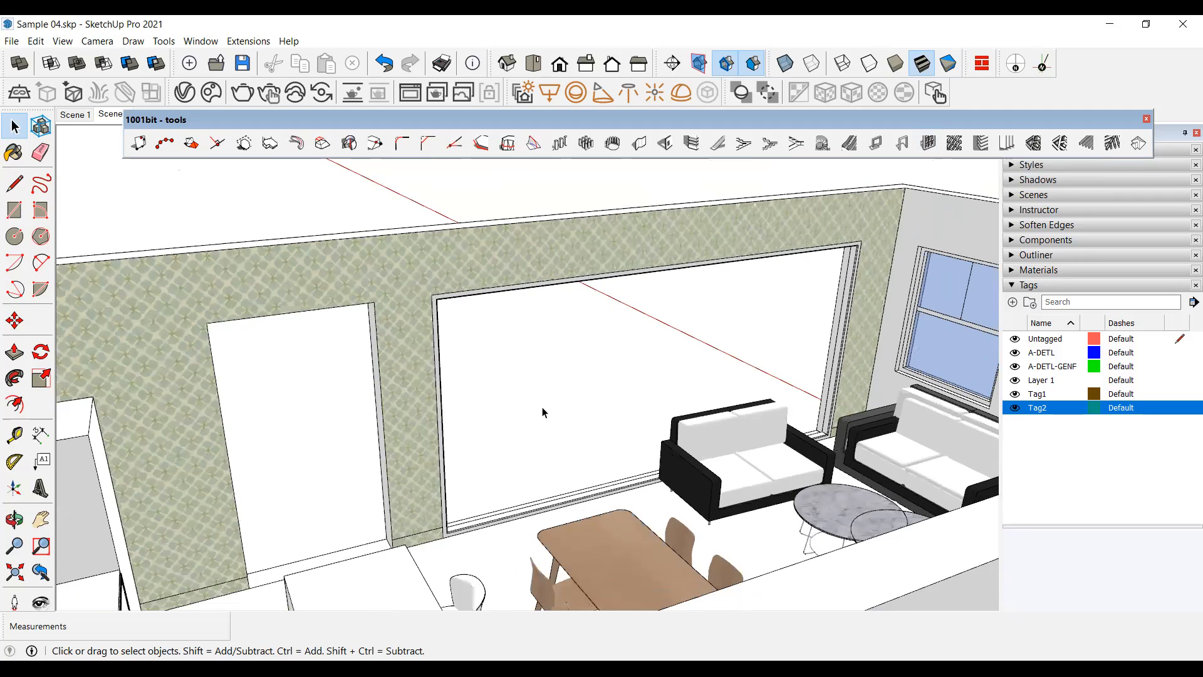
{"action": "scroll", "coordinate": [385, 426], "scroll_direction": "up", "scroll_amount": 5}
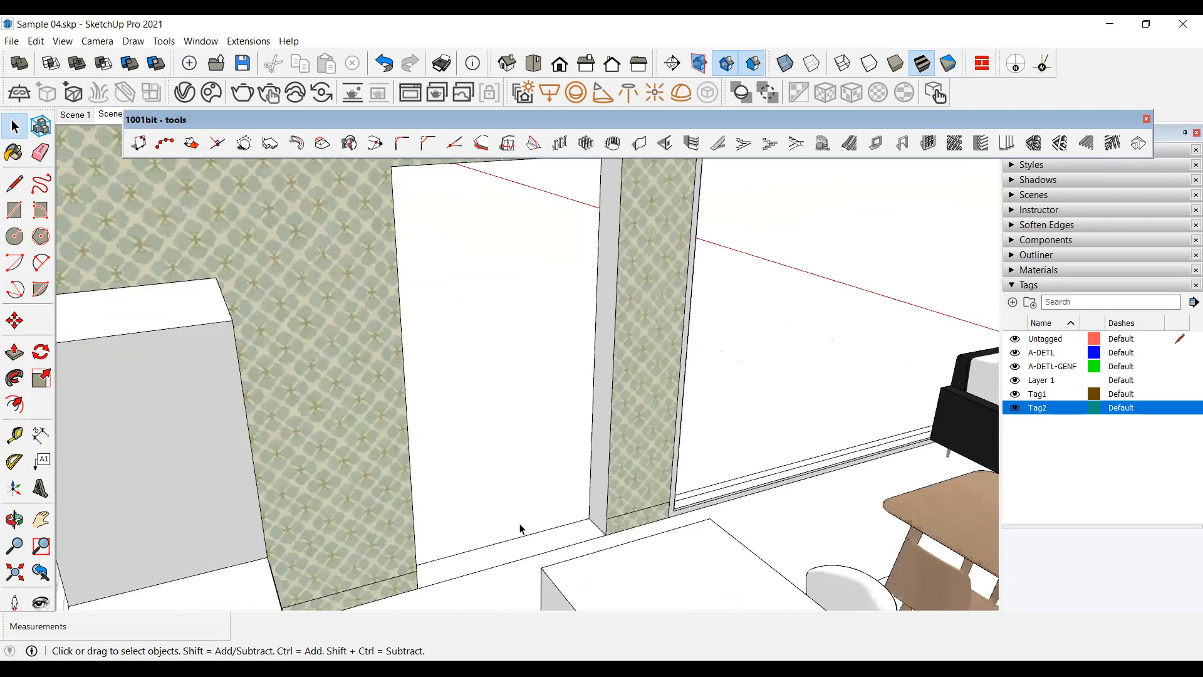
{"action": "scroll", "coordinate": [430, 307], "scroll_direction": "up", "scroll_amount": 1}
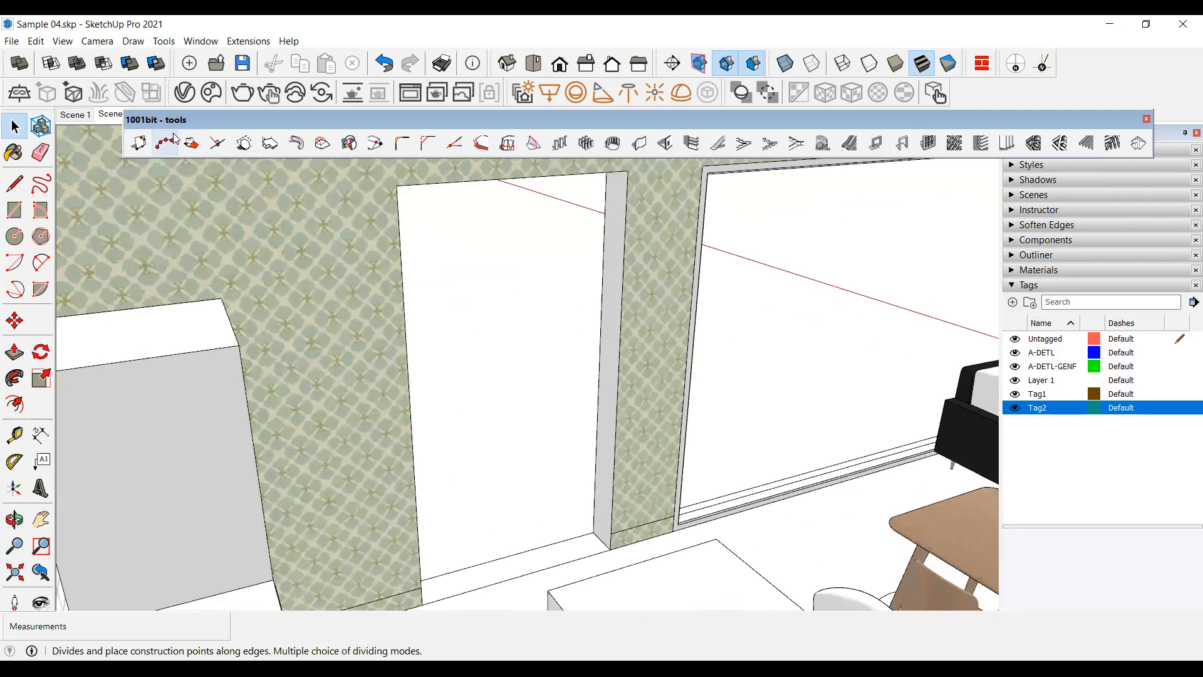
{"action": "left_click", "coordinate": [15, 210]}
{"action": "left_click", "coordinate": [396, 185]}
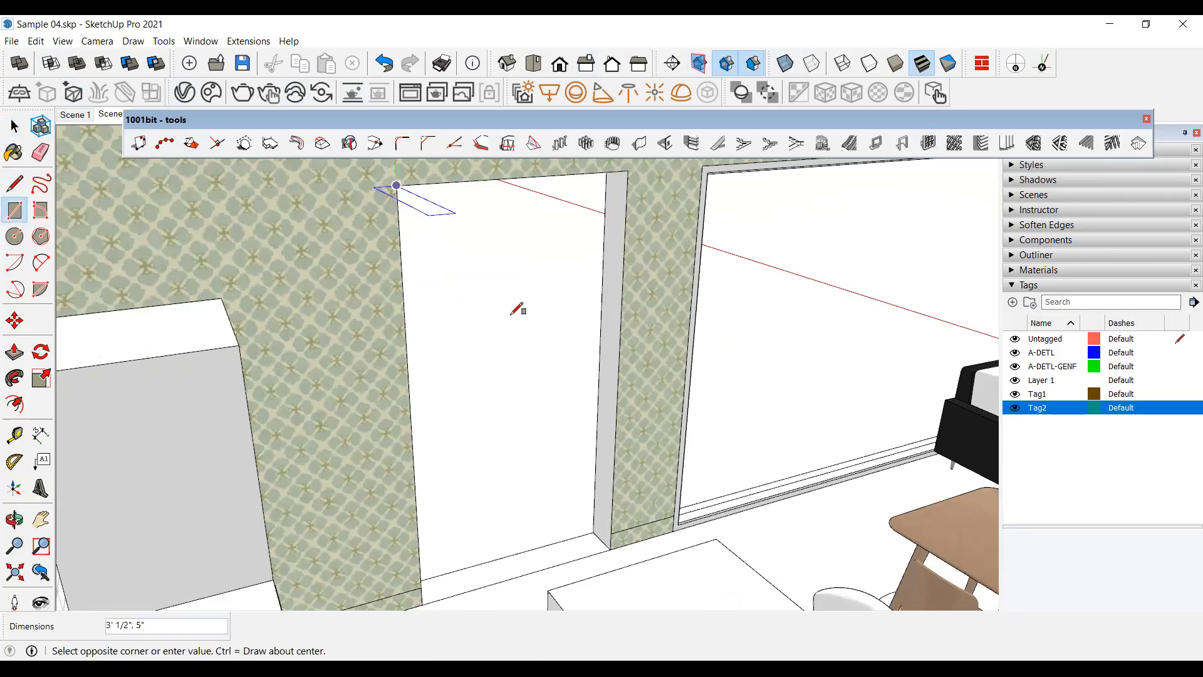
{"action": "left_click", "coordinate": [610, 549]}
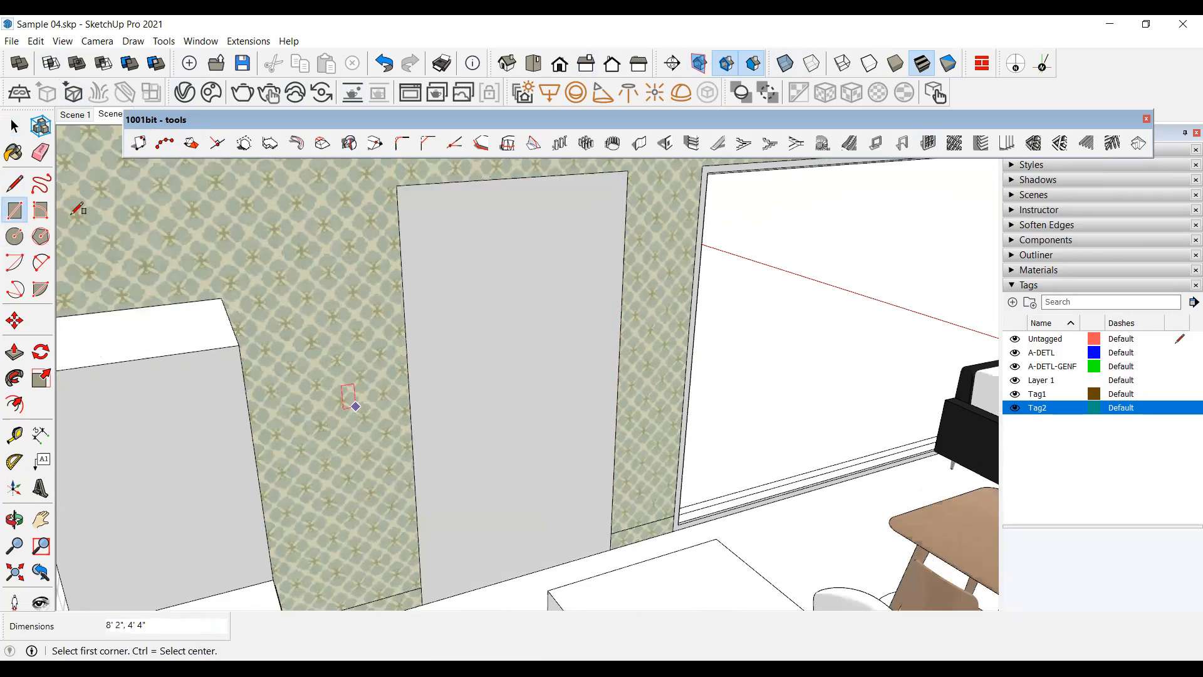
Create a rectangular door frame, 9" deep and 2" wide with back location, on the door opening's face using 1001bit Create Door Frame.
{"action": "left_click", "coordinate": [14, 126]}
{"action": "left_click", "coordinate": [547, 305]}
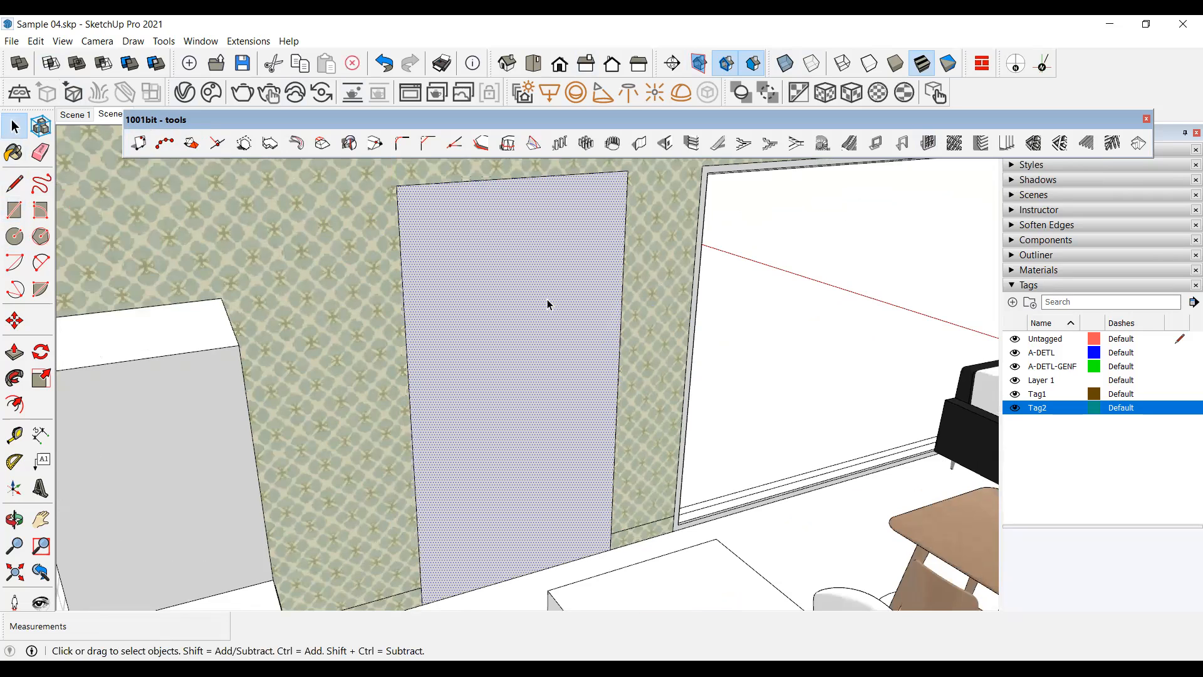
{"action": "double_click", "coordinate": [526, 270]}
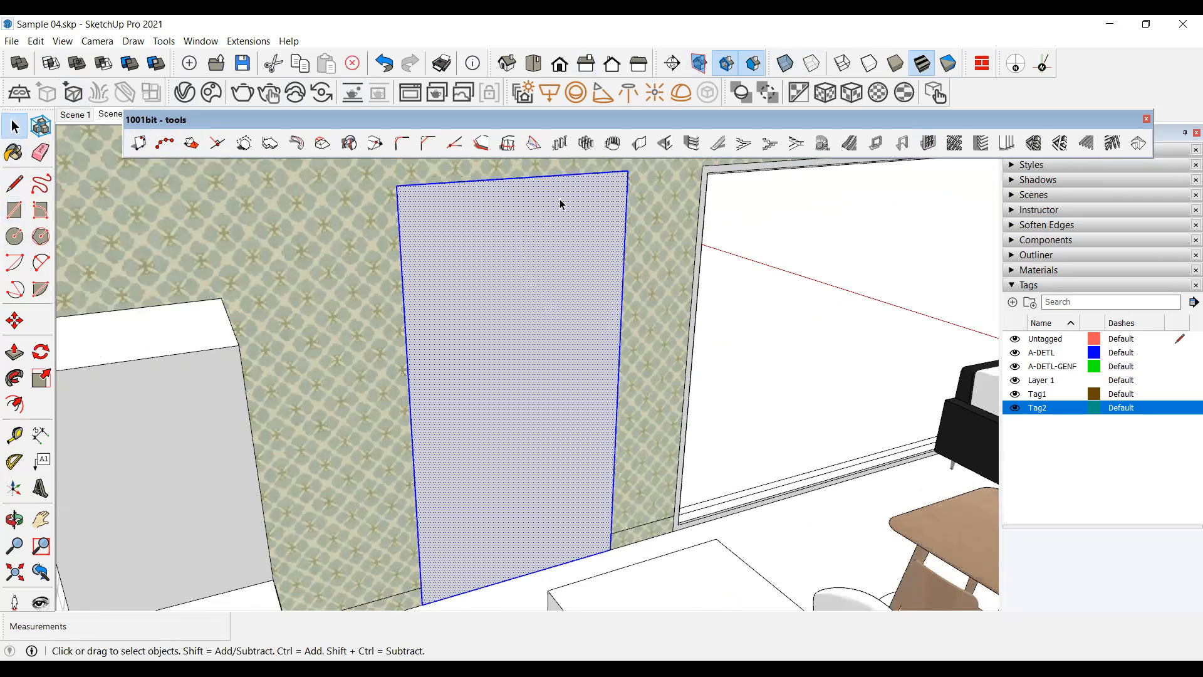
{"action": "left_click", "coordinate": [903, 145]}
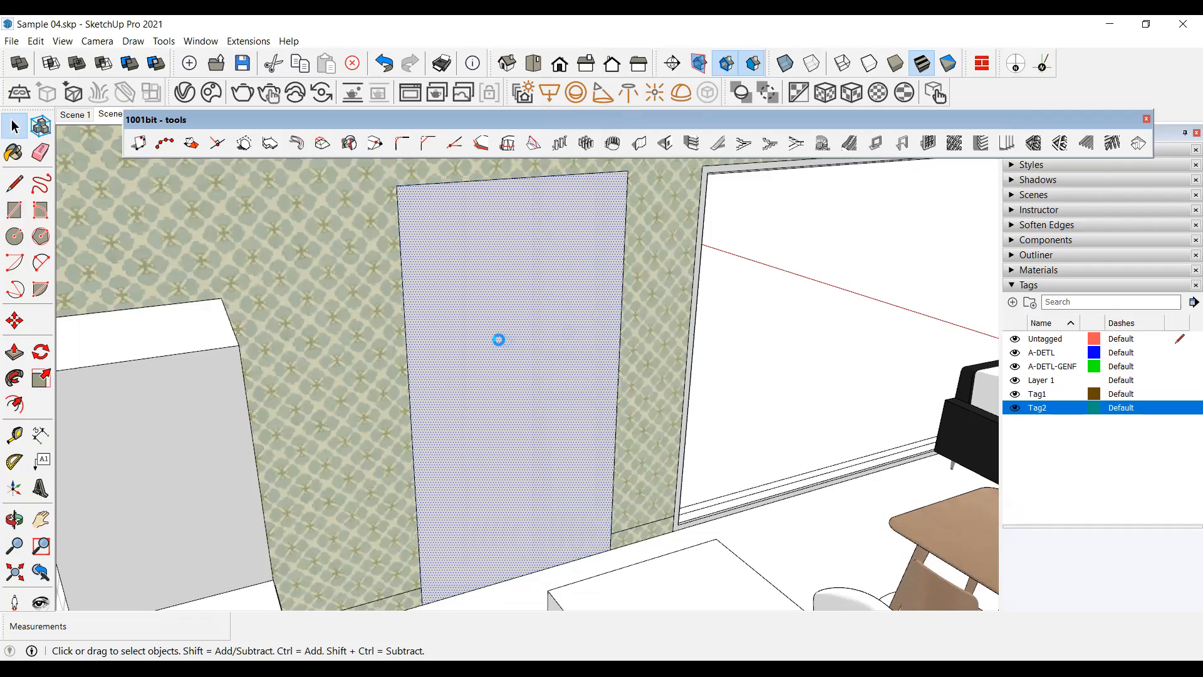
{"action": "double_click", "coordinate": [499, 341]}
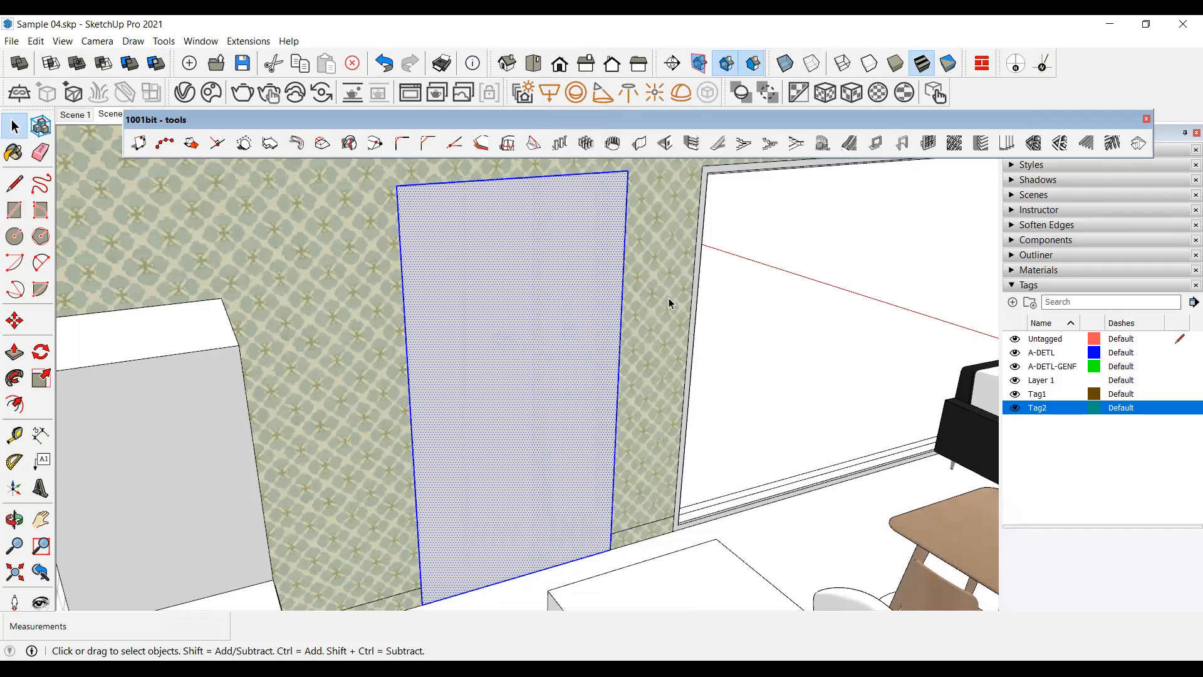
{"action": "left_click", "coordinate": [900, 144]}
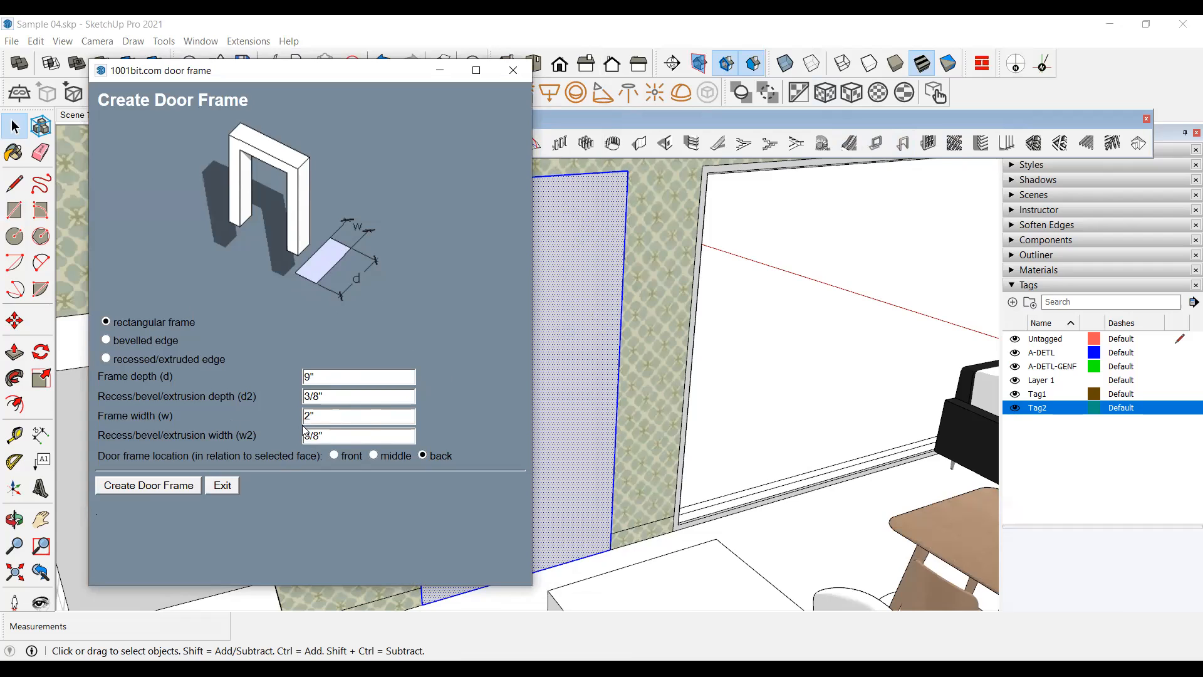
{"action": "left_click", "coordinate": [175, 488]}
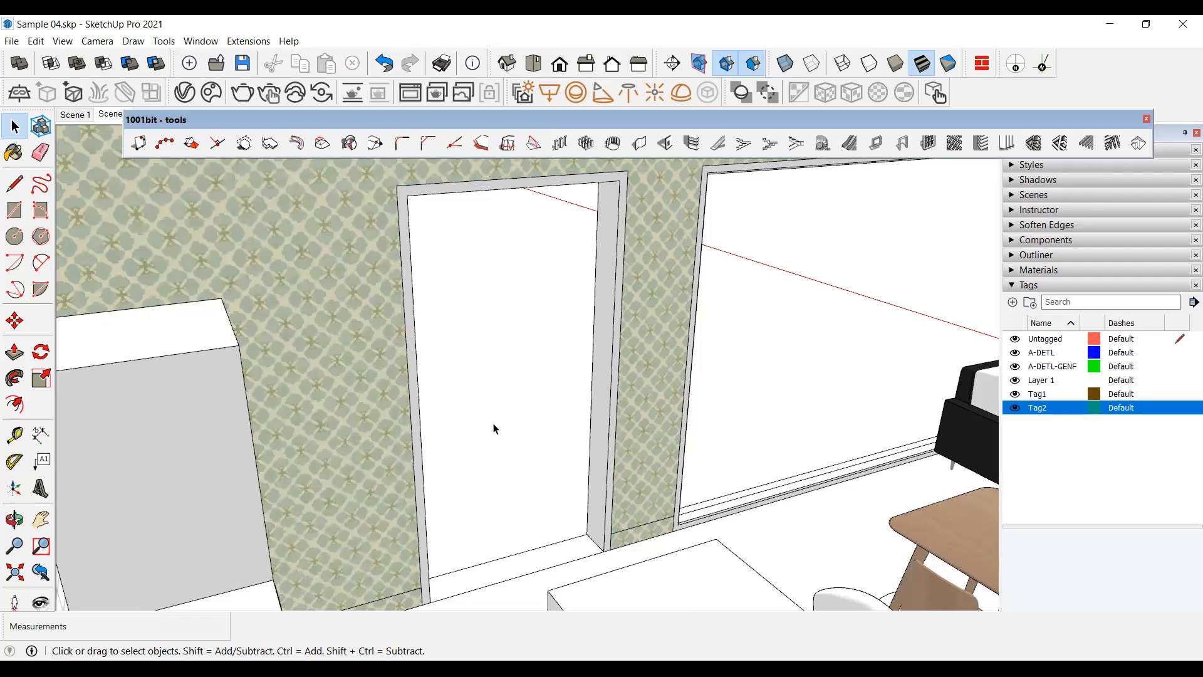
Inspect the upper corner of the plain rectangular door frame and undo its creation.
{"action": "scroll", "coordinate": [527, 496], "scroll_direction": "down", "scroll_amount": 3}
{"action": "scroll", "coordinate": [601, 307], "scroll_direction": "up", "scroll_amount": 6}
{"action": "middle_click_drag", "start_coordinate": [613, 310], "coordinate": [602, 266]}
{"action": "scroll", "coordinate": [545, 201], "scroll_direction": "up", "scroll_amount": 2}
{"action": "scroll", "coordinate": [594, 321], "scroll_direction": "down", "scroll_amount": 3}
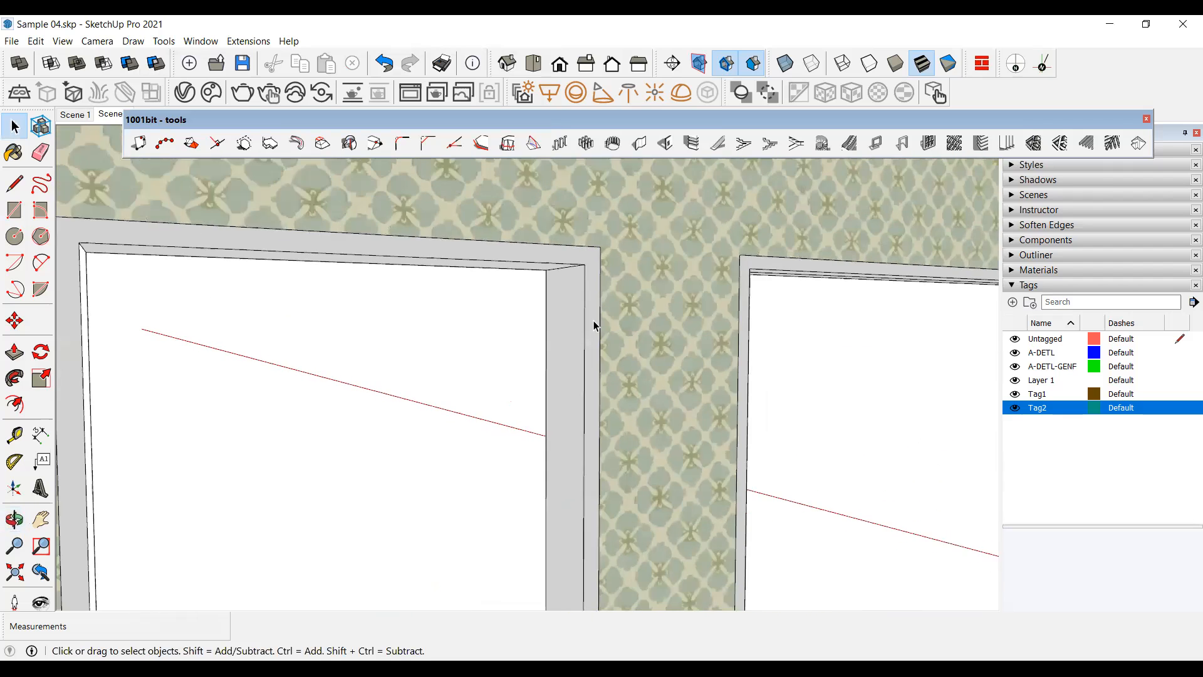
{"action": "scroll", "coordinate": [598, 322], "scroll_direction": "down", "scroll_amount": 4}
{"action": "key", "text": "ctrl+z"}
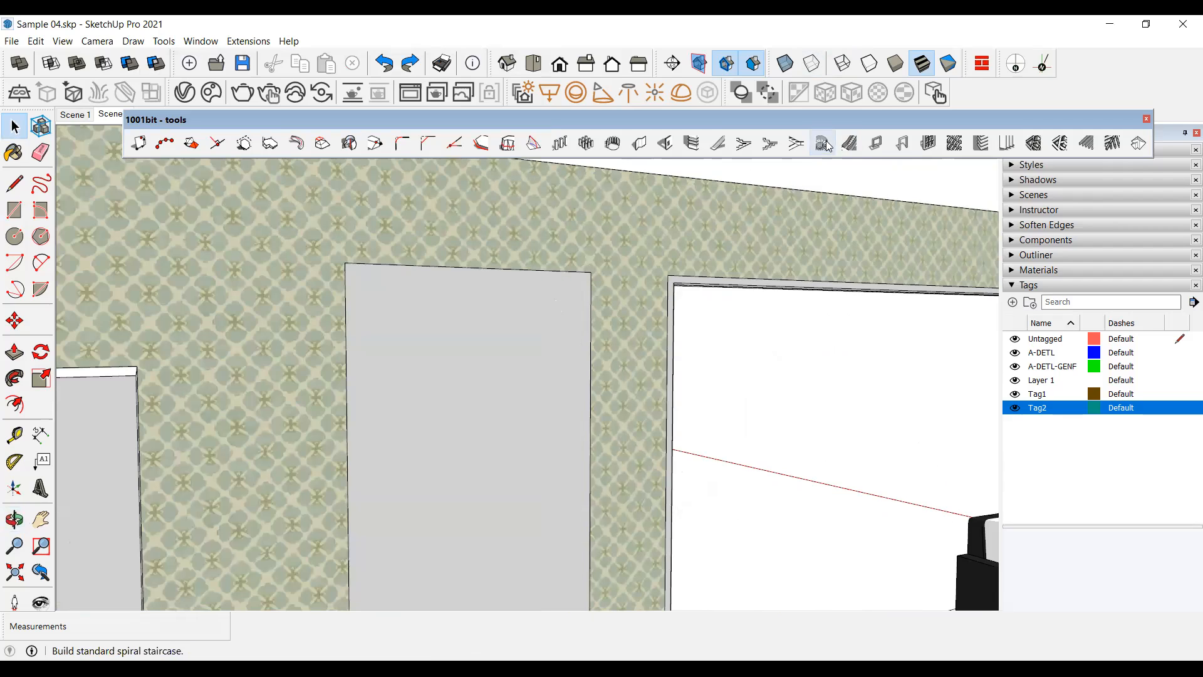
Create a bevelled-edge door frame, 9" deep and 2" wide with 3/8" bevel and back location, on the door opening's face.
{"action": "left_click", "coordinate": [903, 144]}
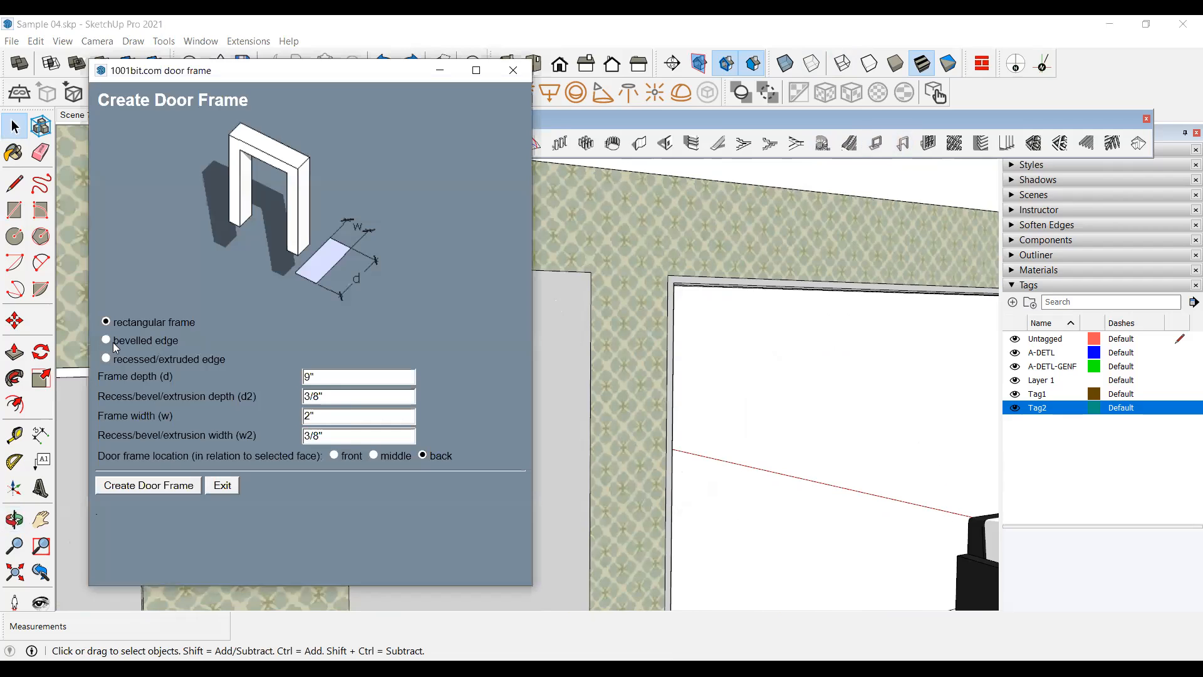
{"action": "left_click", "coordinate": [106, 341]}
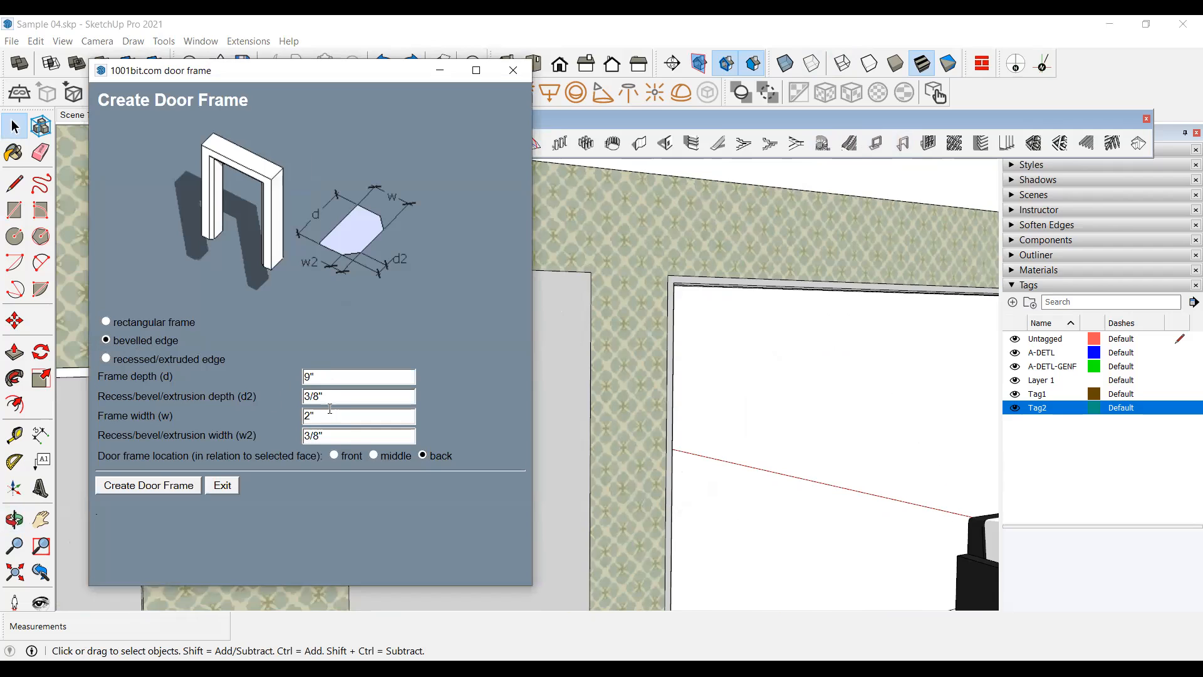
{"action": "left_click", "coordinate": [148, 485]}
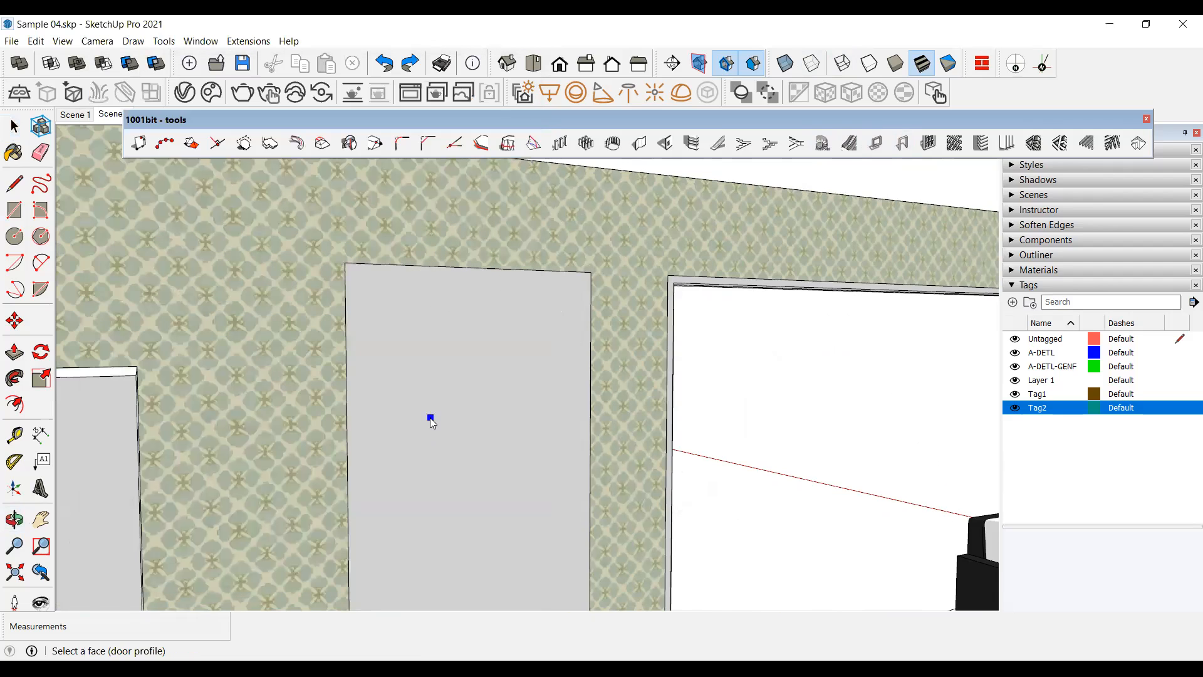
{"action": "left_click", "coordinate": [431, 420]}
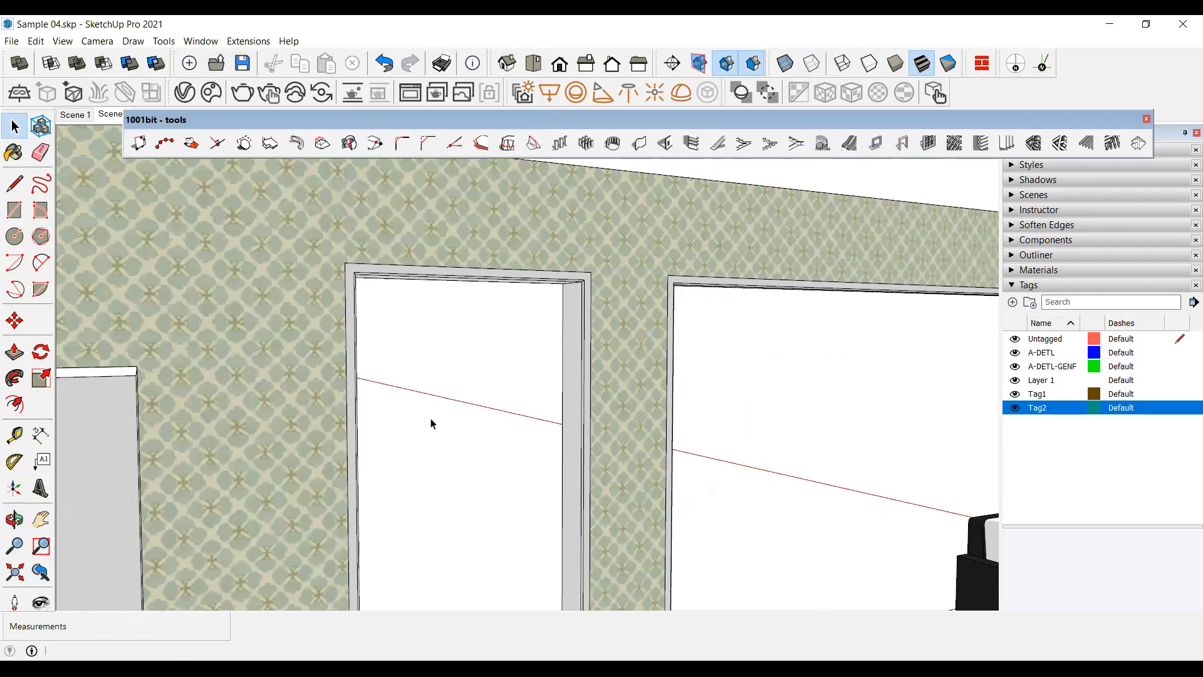
{"action": "left_click", "coordinate": [14, 127]}
Examine the bevelled door frame up close and beside the framed large opening.
{"action": "middle_click_drag", "start_coordinate": [540, 378], "coordinate": [325, 452]}
{"action": "scroll", "coordinate": [561, 309], "scroll_direction": "up", "scroll_amount": 5}
{"action": "scroll", "coordinate": [596, 328], "scroll_direction": "up", "scroll_amount": 2}
{"action": "scroll", "coordinate": [385, 396], "scroll_direction": "down", "scroll_amount": 5}
{"action": "scroll", "coordinate": [462, 374], "scroll_direction": "down", "scroll_amount": 5}
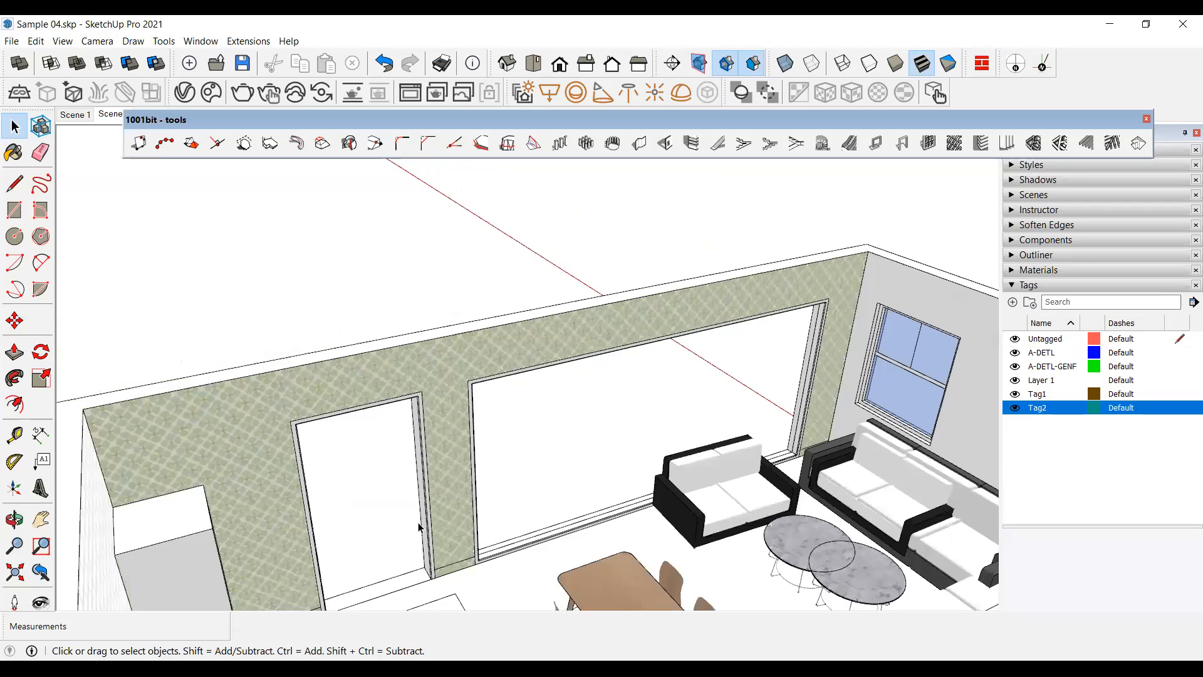
{"action": "scroll", "coordinate": [439, 551], "scroll_direction": "up", "scroll_amount": 5}
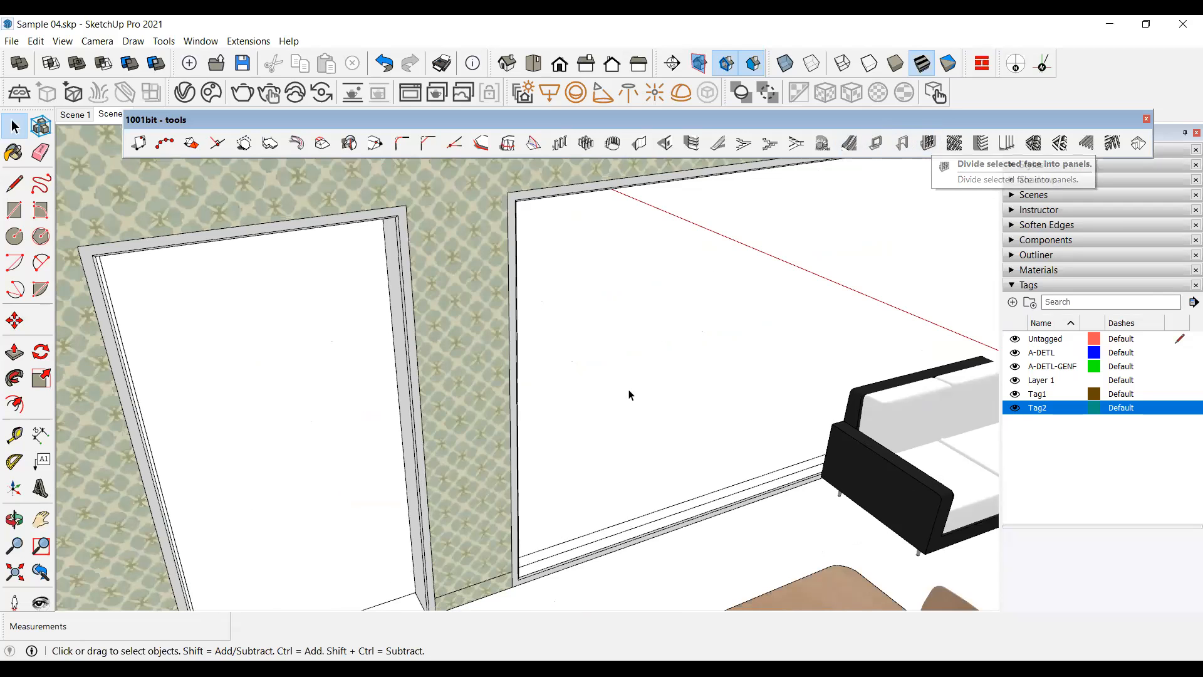
{"action": "scroll", "coordinate": [485, 483], "scroll_direction": "down", "scroll_amount": 2}
{"action": "scroll", "coordinate": [663, 422], "scroll_direction": "up", "scroll_amount": 1}
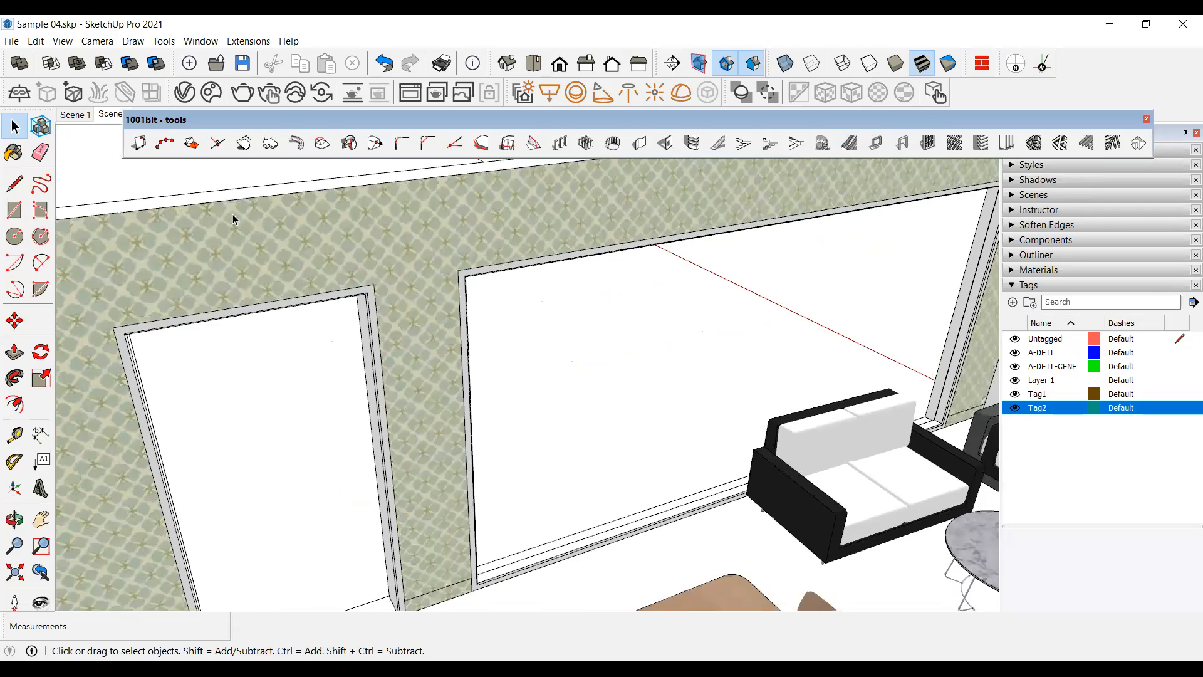
Select the bevelled window frame in the large opening and delete it.
{"action": "left_click", "coordinate": [15, 128]}
{"action": "scroll", "coordinate": [514, 272], "scroll_direction": "up", "scroll_amount": 3}
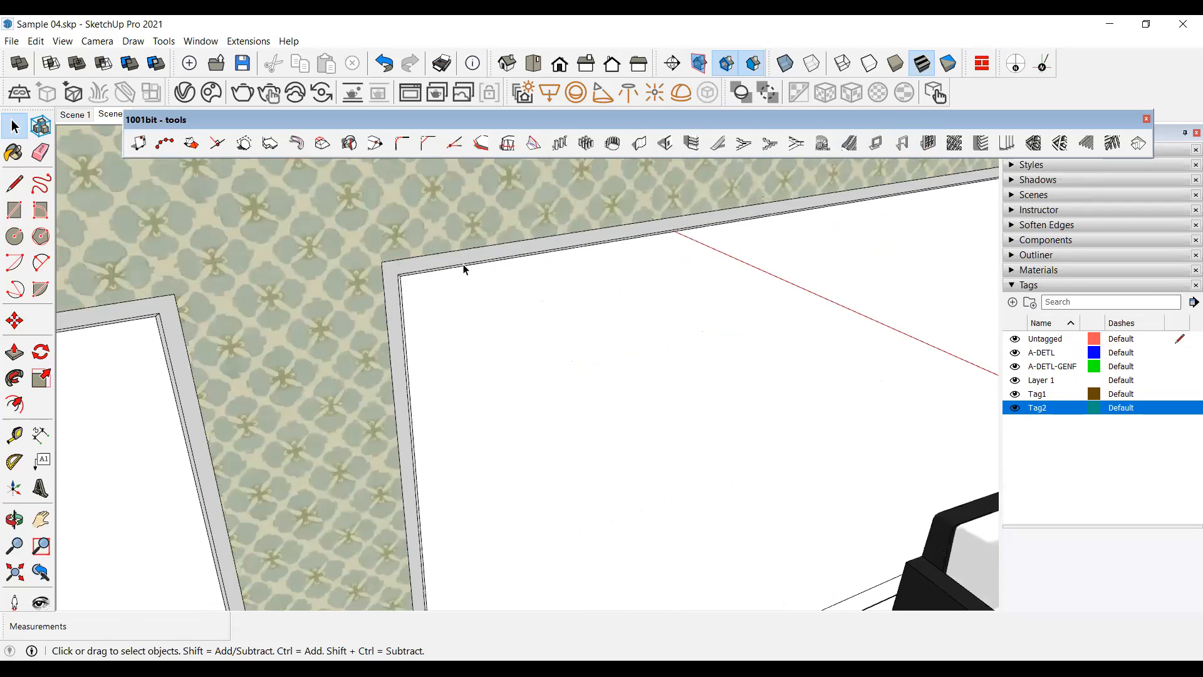
{"action": "left_click", "coordinate": [464, 269]}
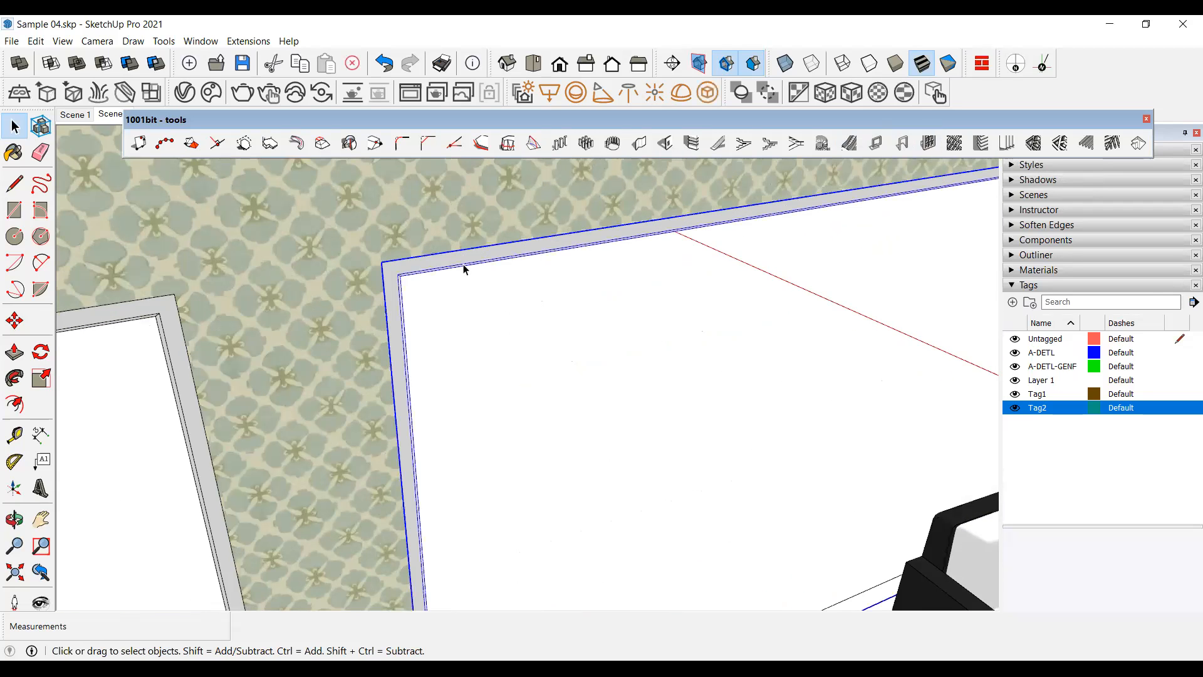
{"action": "left_click", "coordinate": [408, 323]}
{"action": "scroll", "coordinate": [414, 316], "scroll_direction": "down", "scroll_amount": 5}
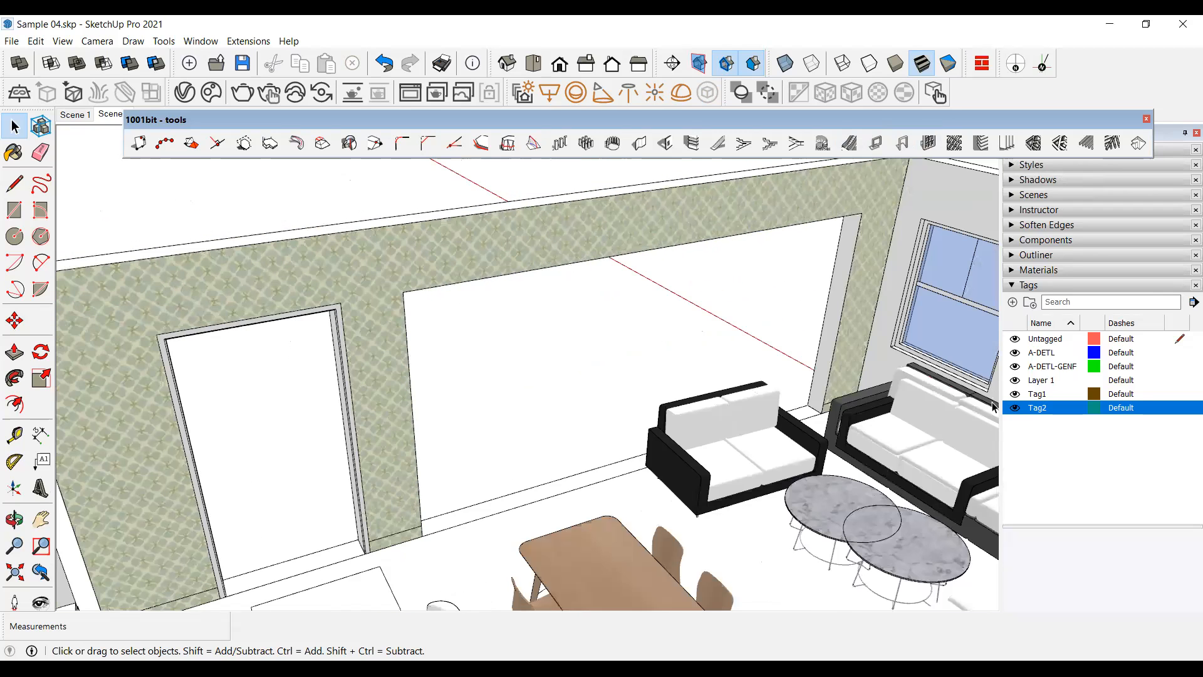
Hide Tag1 and Tag2 and draw an 8' 2" by 16' 10" rectangle across the large opening.
{"action": "left_click", "coordinate": [1015, 408]}
{"action": "left_click", "coordinate": [1015, 394]}
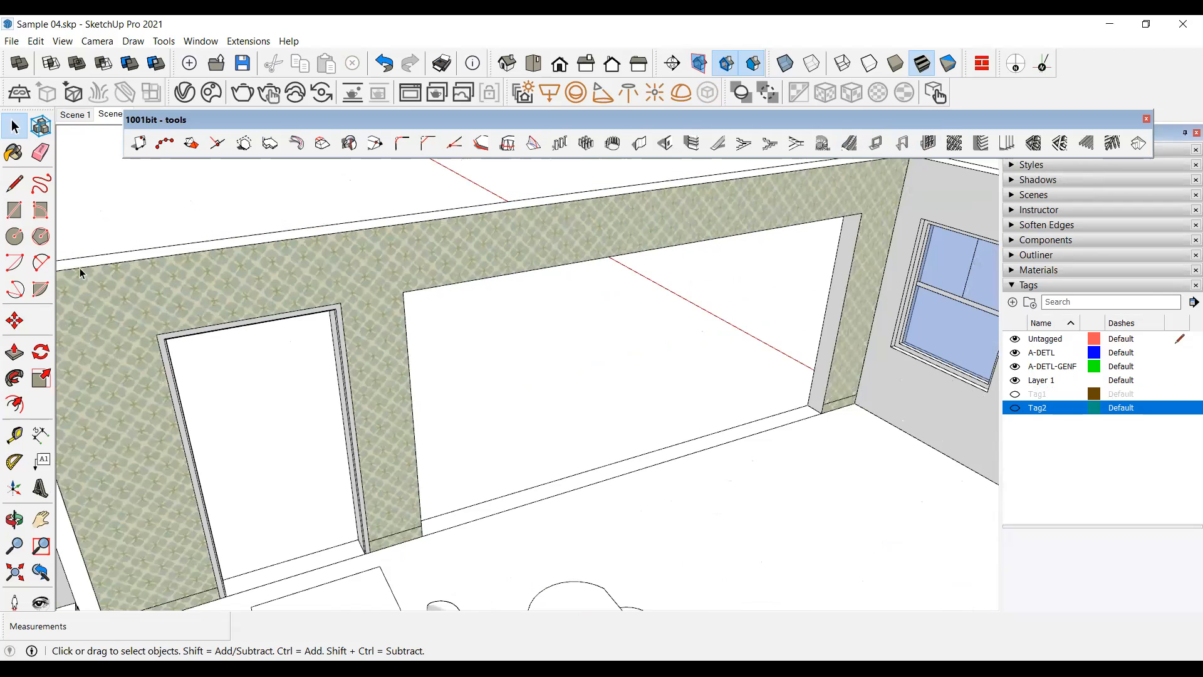
{"action": "left_click", "coordinate": [14, 210]}
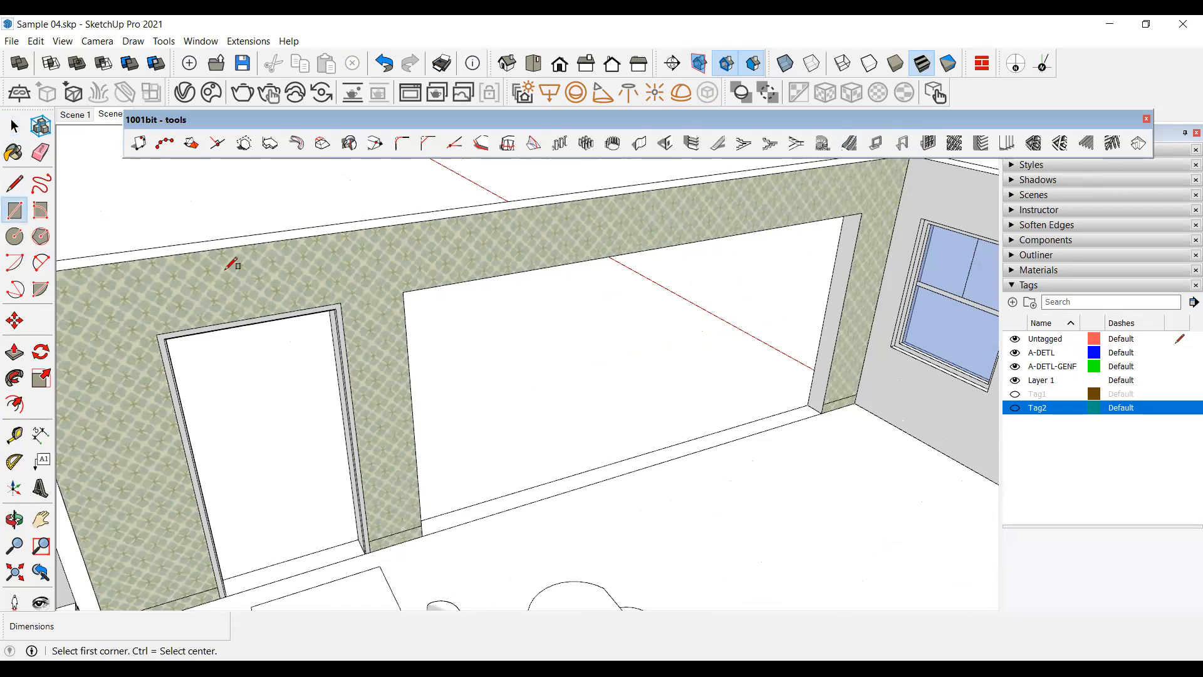
{"action": "left_click", "coordinate": [403, 291]}
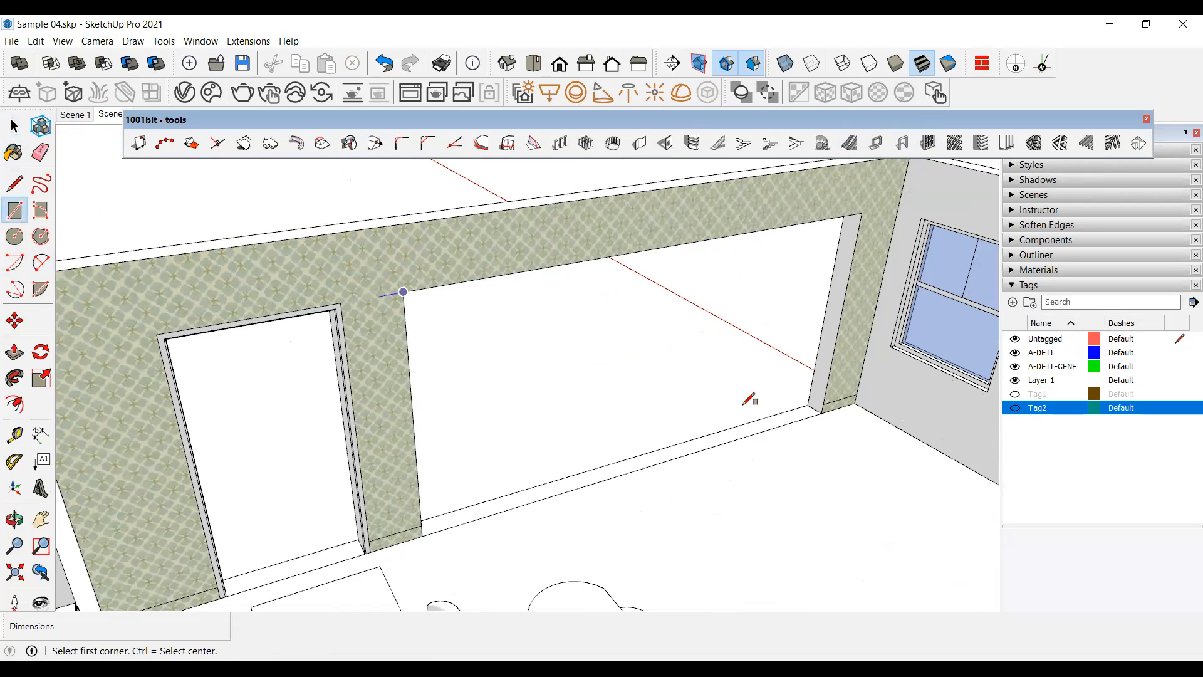
{"action": "left_click", "coordinate": [823, 411]}
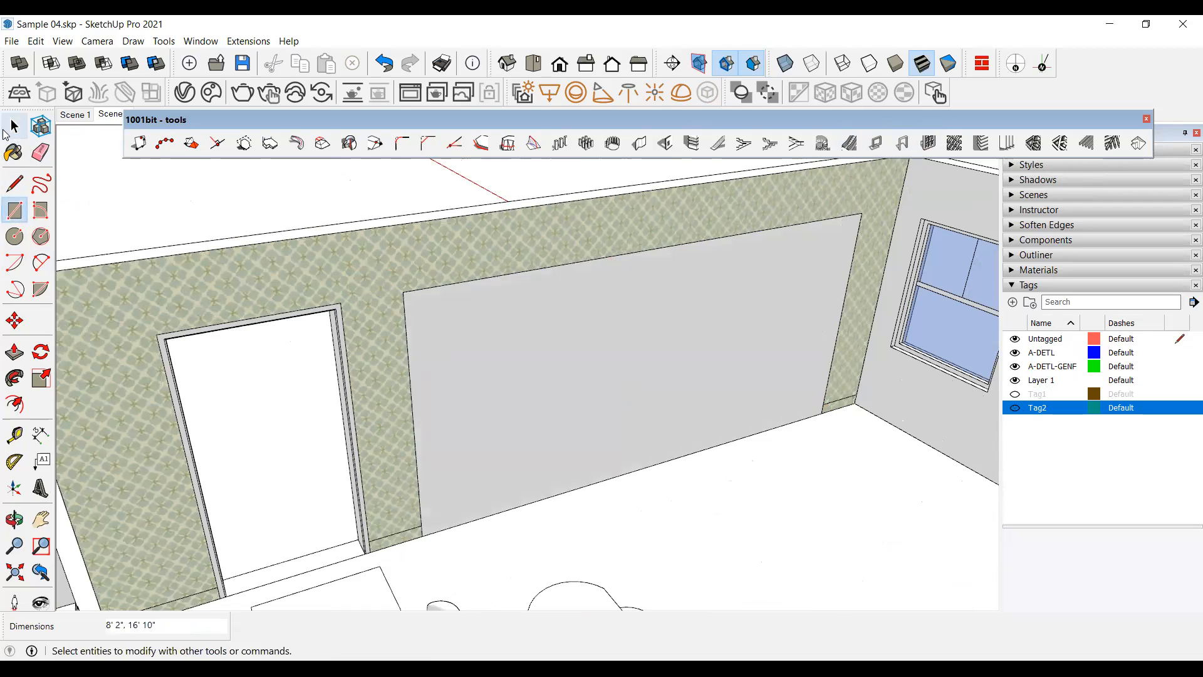
Divide the large opening's face into 1 row and 3 columns, rectangular frame 4" deep, frame and divider 2" wide, back location, using Panel Divider.
{"action": "left_click", "coordinate": [14, 127]}
{"action": "left_click", "coordinate": [693, 414]}
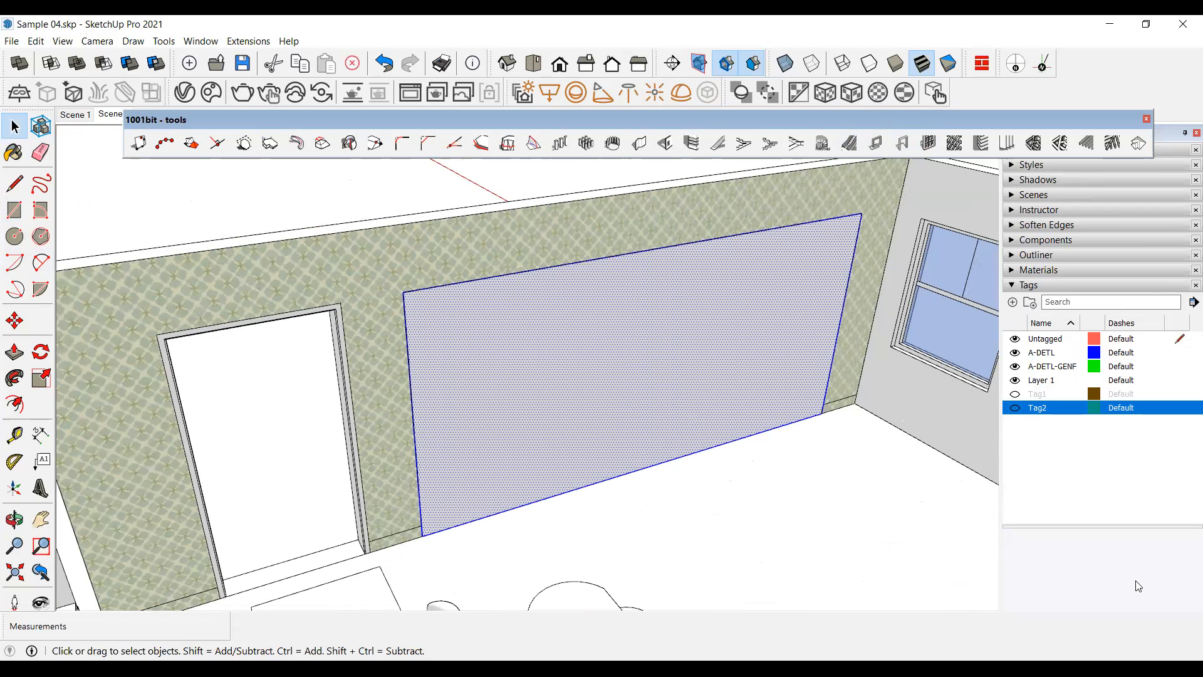
{"action": "left_click", "coordinate": [930, 143]}
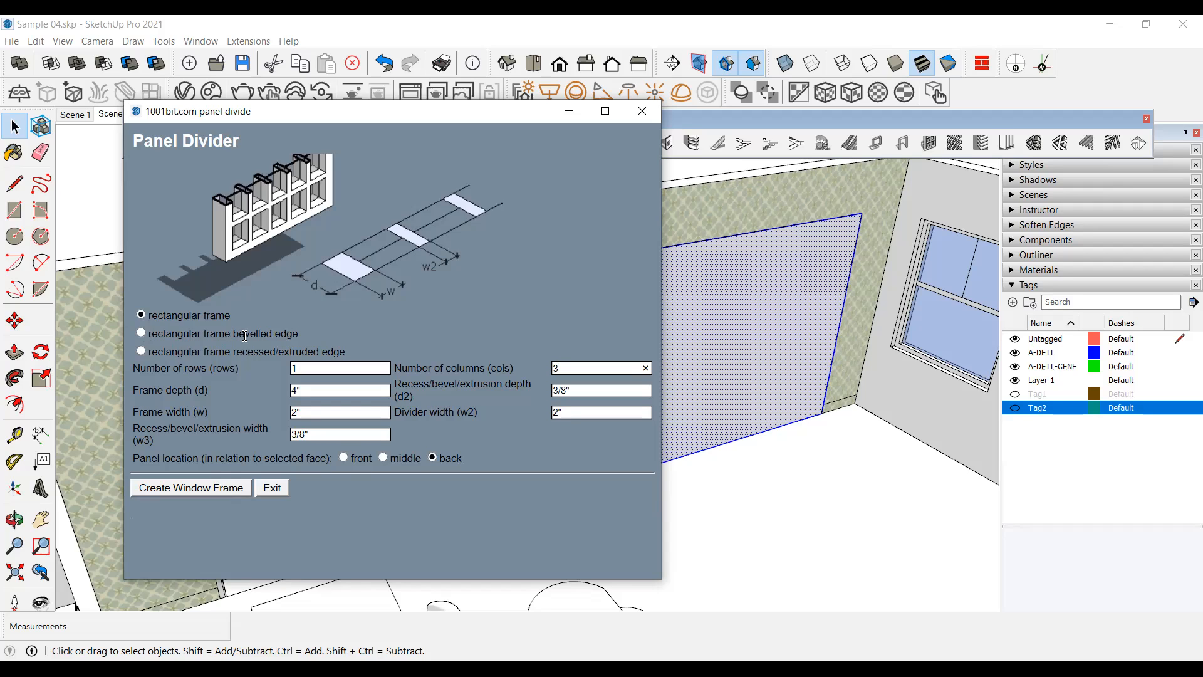
{"action": "left_click", "coordinate": [232, 493]}
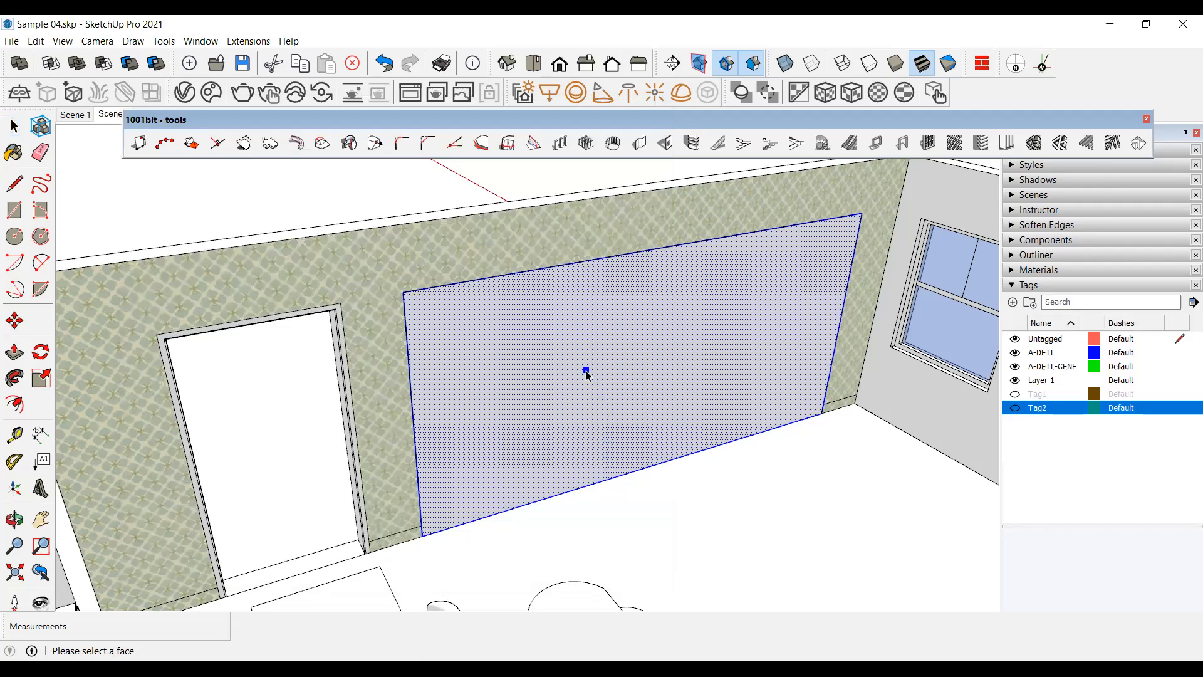
{"action": "left_click", "coordinate": [587, 374]}
{"action": "scroll", "coordinate": [524, 362], "scroll_direction": "up", "scroll_amount": 4}
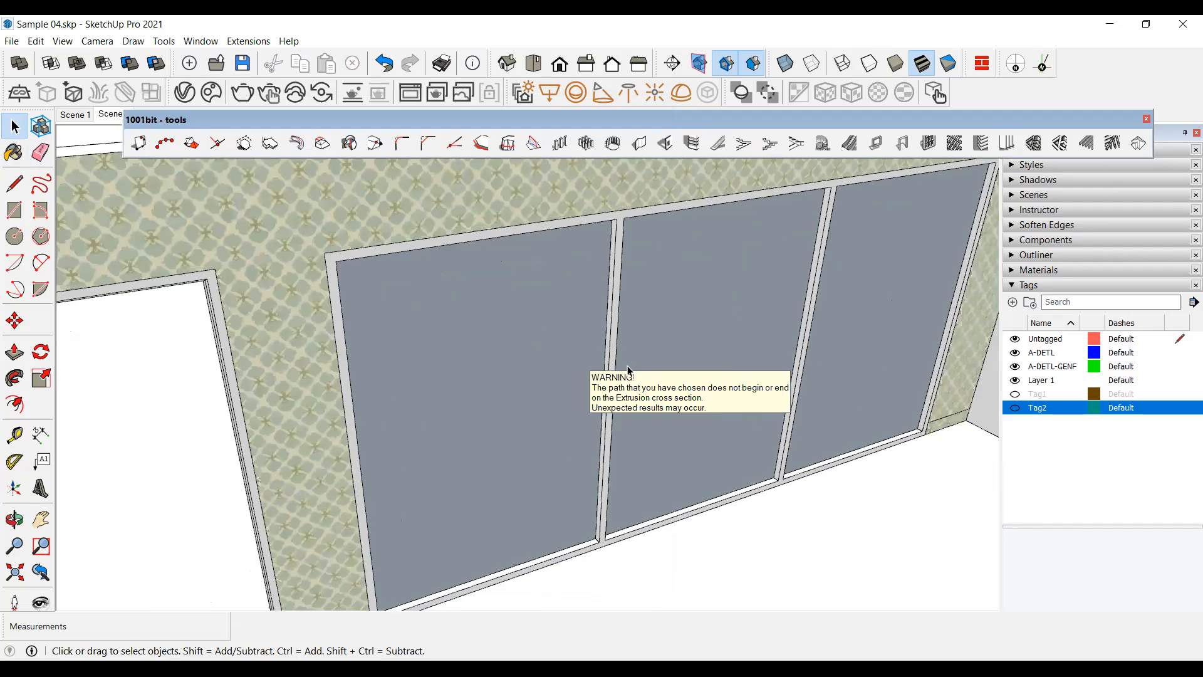
{"action": "scroll", "coordinate": [543, 440], "scroll_direction": "down", "scroll_amount": 2}
{"action": "scroll", "coordinate": [564, 363], "scroll_direction": "down", "scroll_amount": 2}
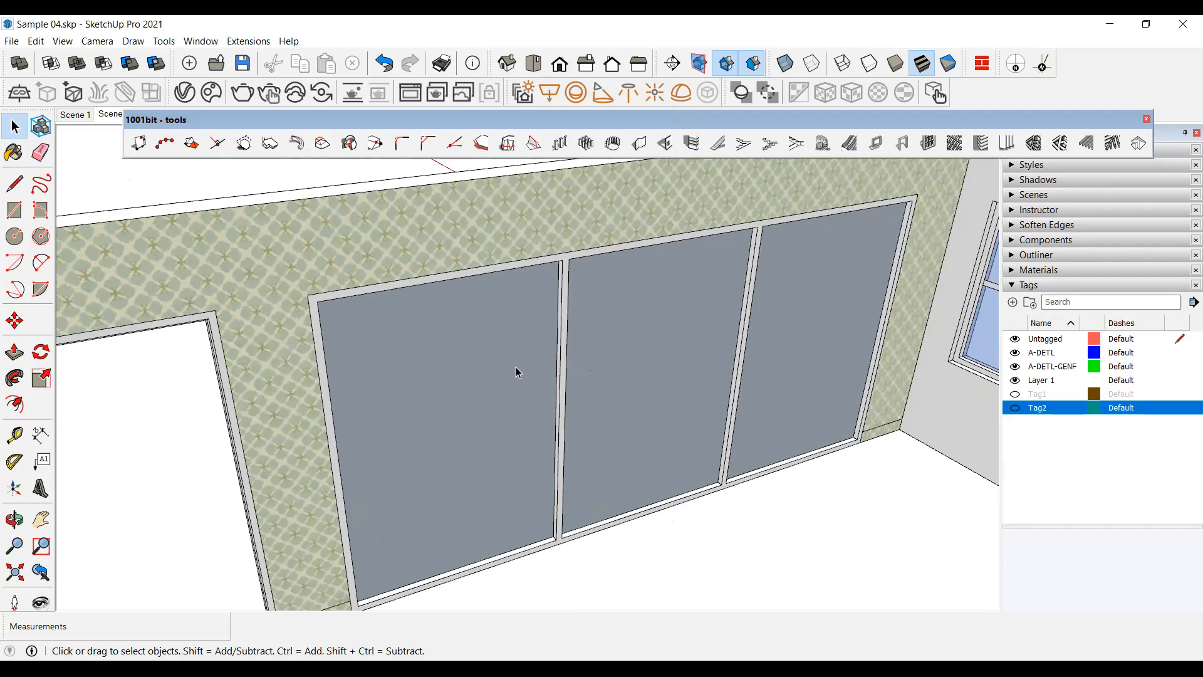
Delete the pane nearest the door inside the divided panel's nested group, then undo the deletion.
{"action": "scroll", "coordinate": [439, 367], "scroll_direction": "up", "scroll_amount": 2}
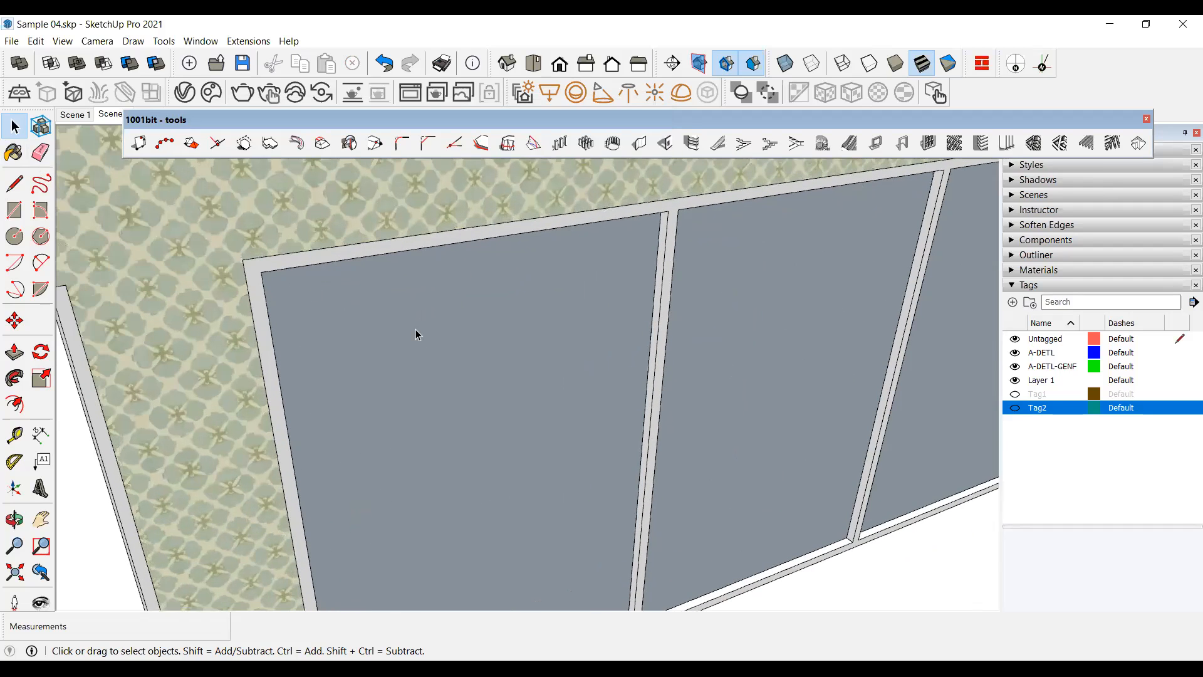
{"action": "double_click", "coordinate": [416, 329]}
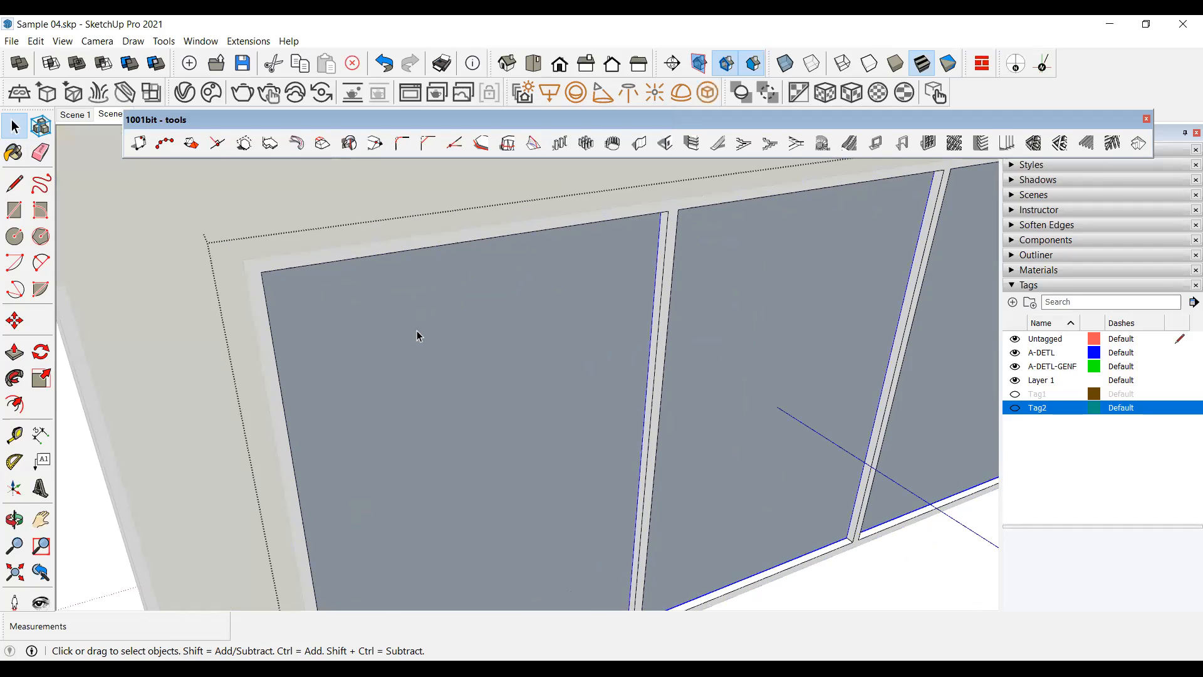
{"action": "double_click", "coordinate": [417, 330]}
{"action": "left_click", "coordinate": [416, 330]}
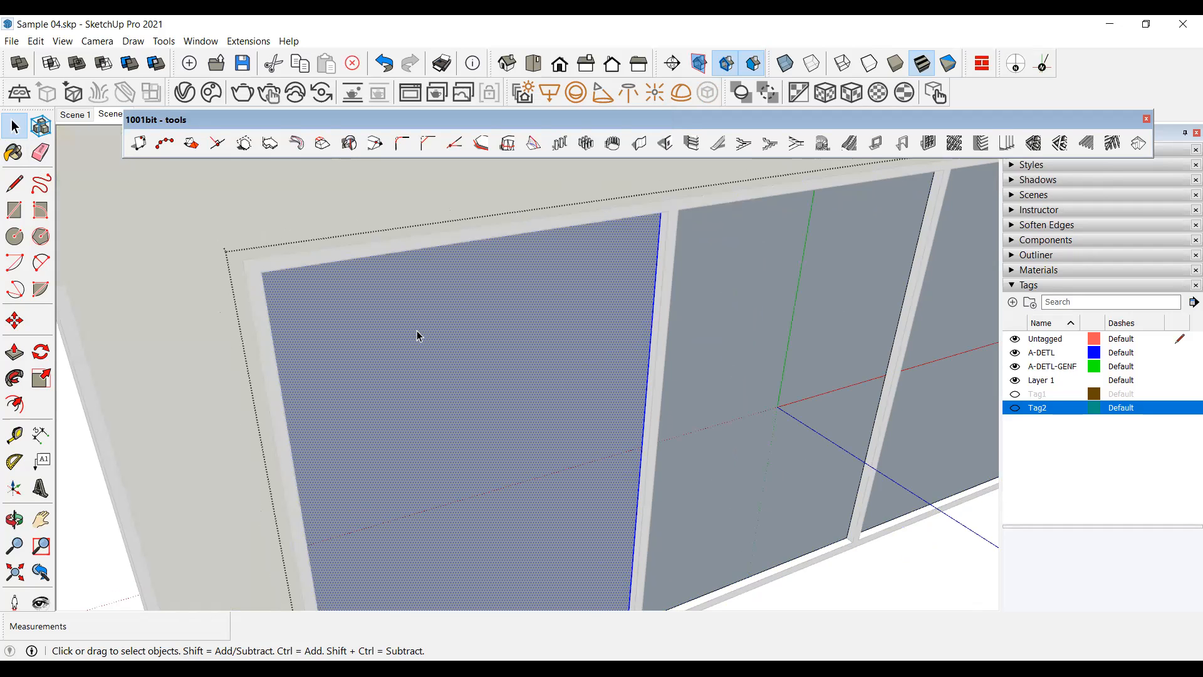
{"action": "key", "text": "Delete"}
{"action": "scroll", "coordinate": [552, 354], "scroll_direction": "down", "scroll_amount": 3}
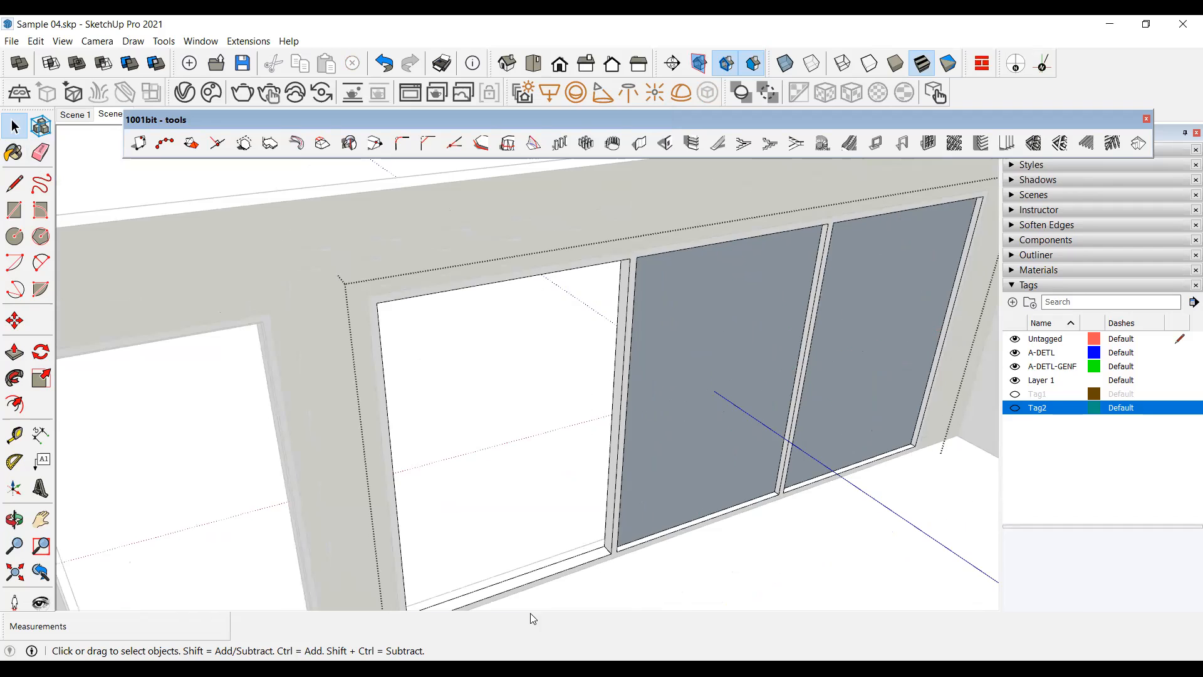
{"action": "scroll", "coordinate": [582, 567], "scroll_direction": "up", "scroll_amount": 6}
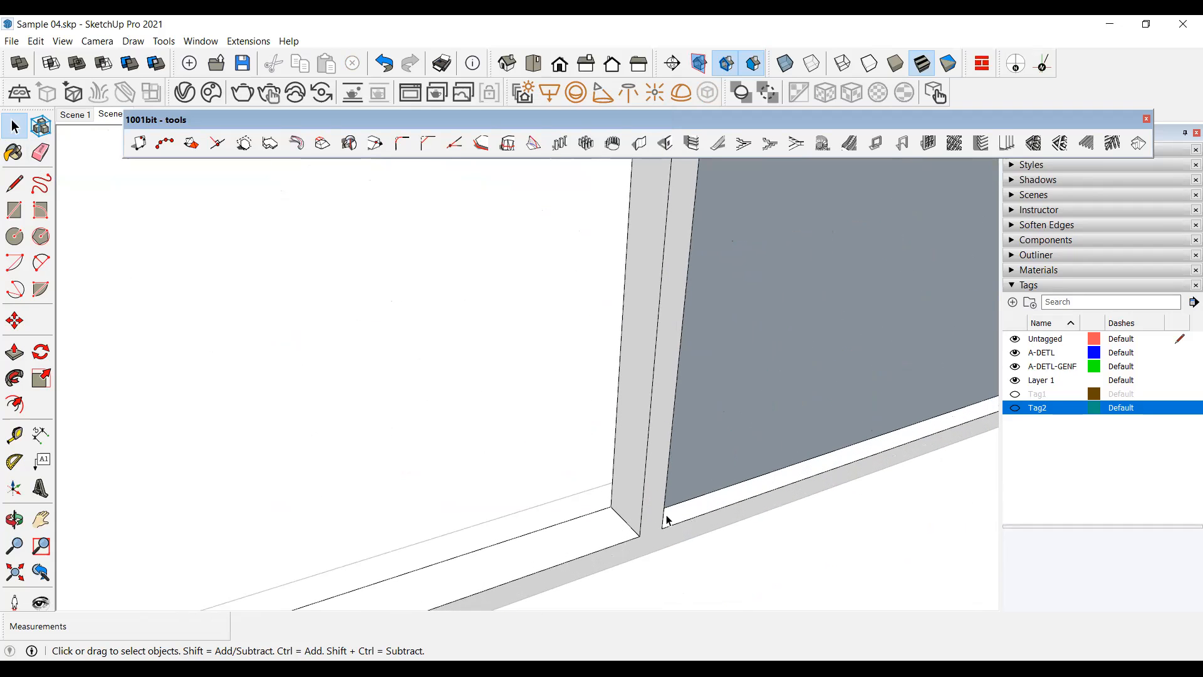
{"action": "scroll", "coordinate": [457, 478], "scroll_direction": "down", "scroll_amount": 6}
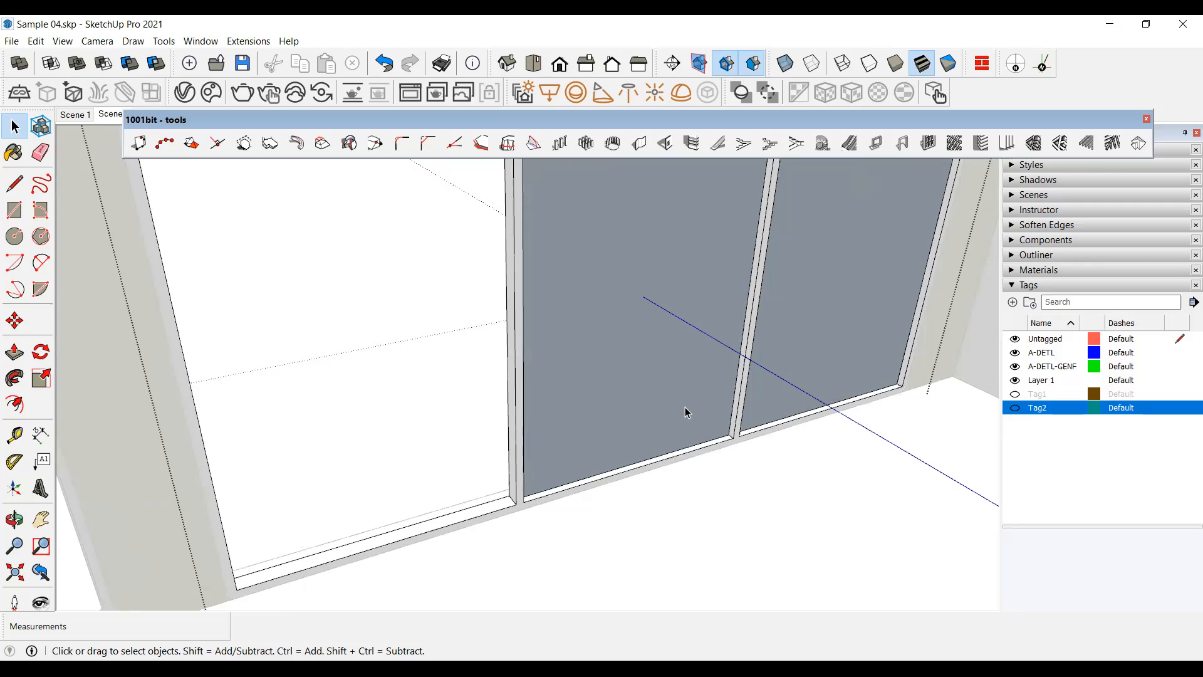
{"action": "left_click", "coordinate": [686, 413]}
{"action": "key", "text": "ctrl+z"}
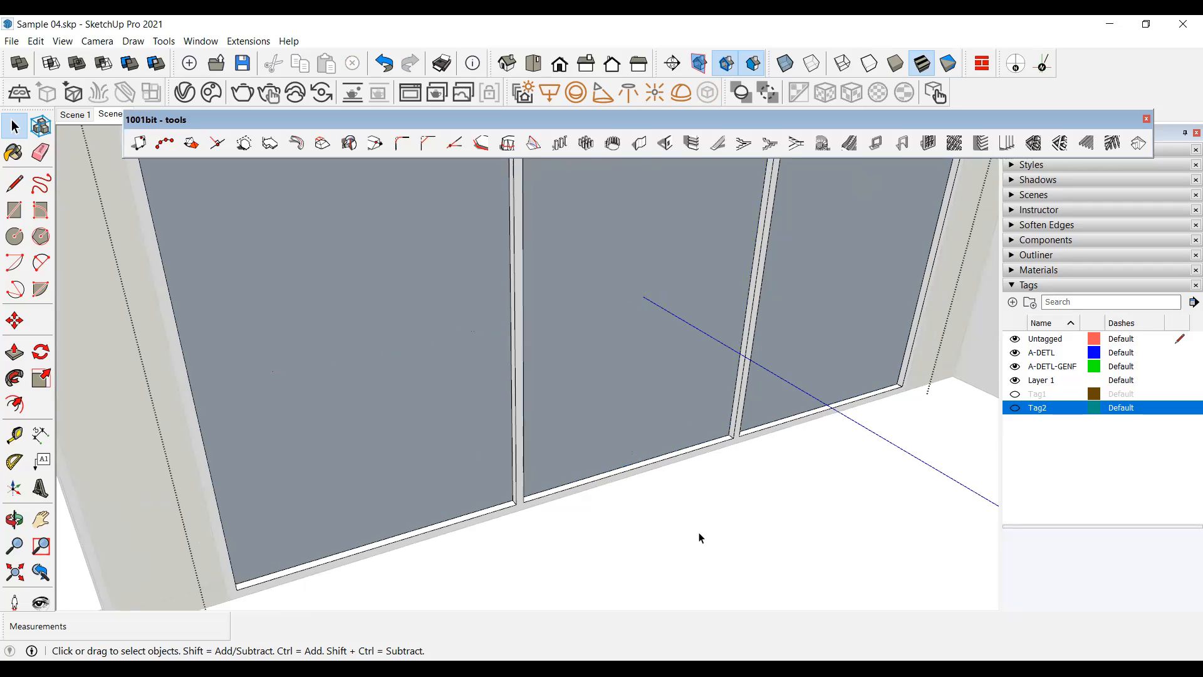
Paint the three panes inside the panel group with Translucent Glass Blue from the Glass and Mirrors collection.
{"action": "left_click", "coordinate": [424, 437]}
{"action": "double_click", "coordinate": [424, 438]}
{"action": "left_click", "coordinate": [424, 437]}
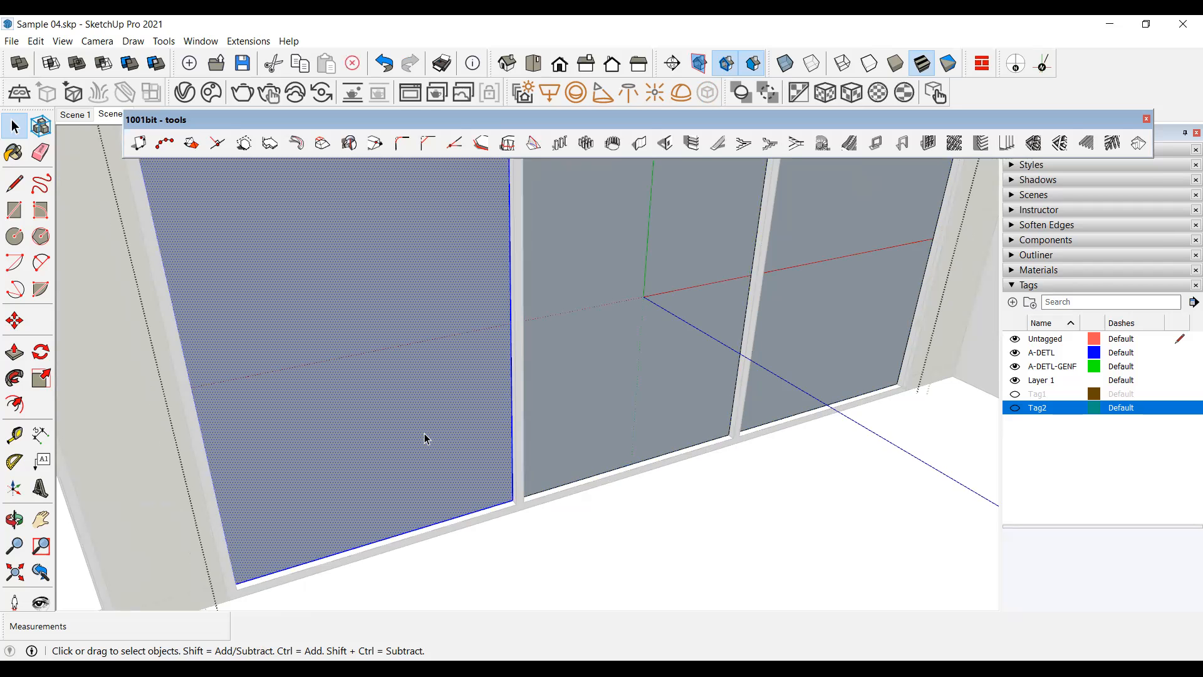
{"action": "left_click", "coordinate": [1014, 271]}
{"action": "left_click", "coordinate": [1143, 401]}
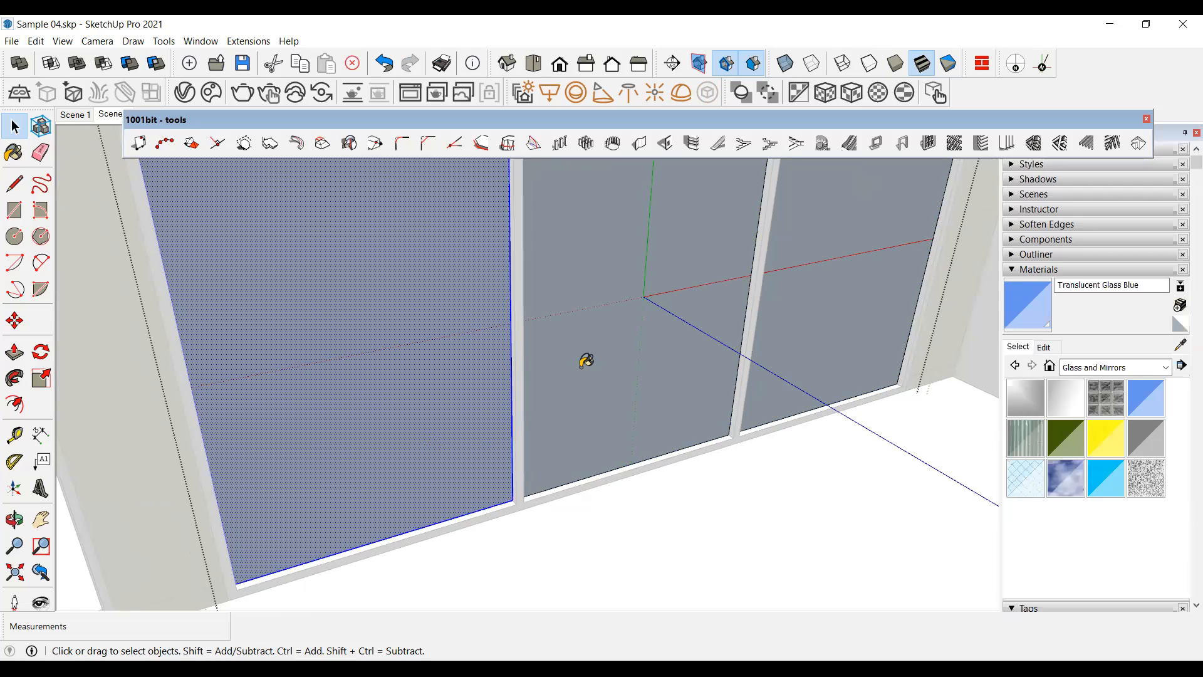
{"action": "left_click", "coordinate": [397, 336]}
{"action": "left_click", "coordinate": [578, 335]}
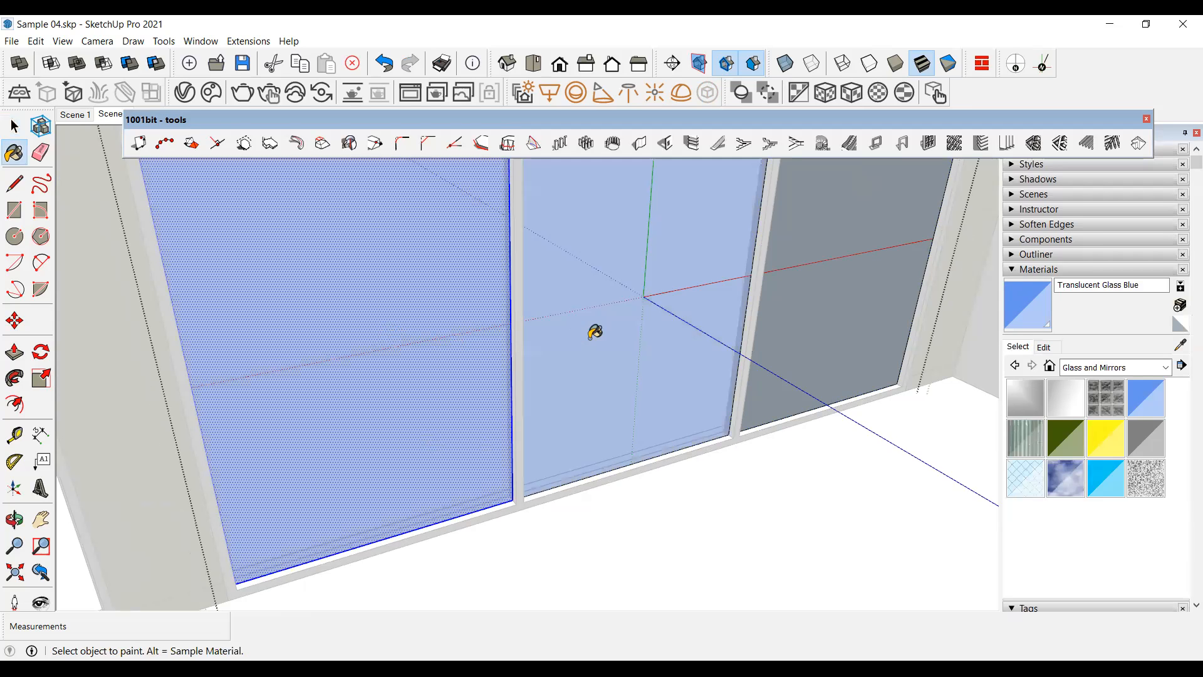
{"action": "left_click", "coordinate": [830, 332]}
{"action": "left_click", "coordinate": [14, 126]}
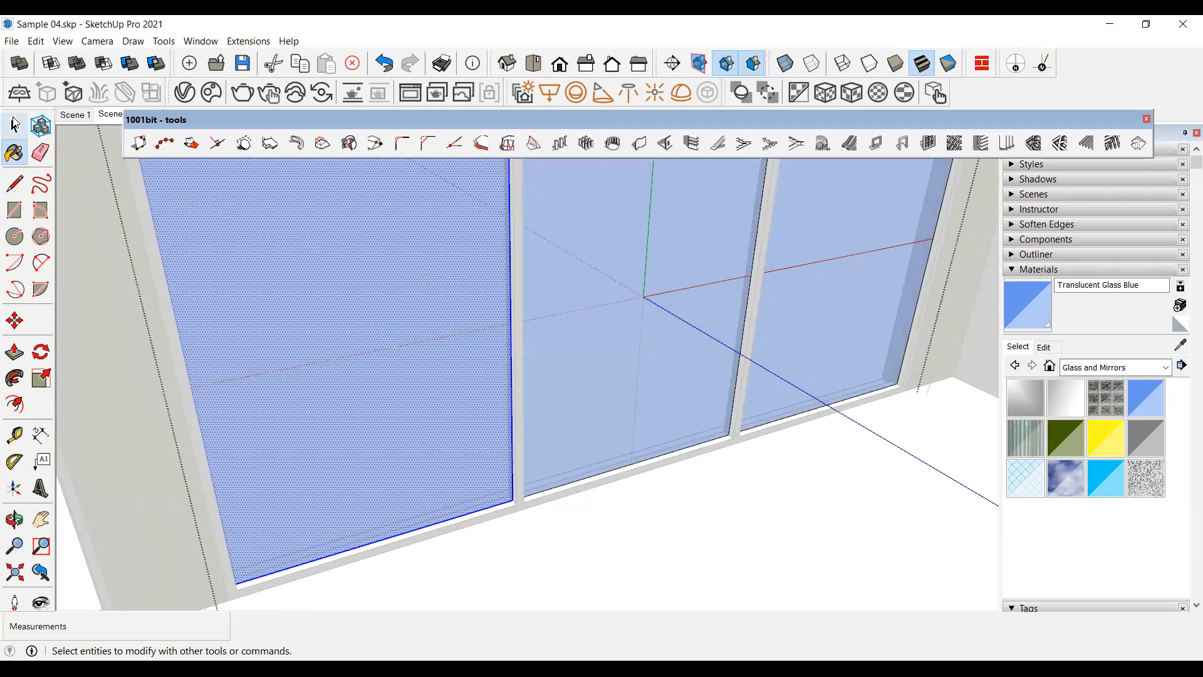
Examine the glazed three-pane panel from inside and outside the room.
{"action": "scroll", "coordinate": [482, 376], "scroll_direction": "down", "scroll_amount": 3}
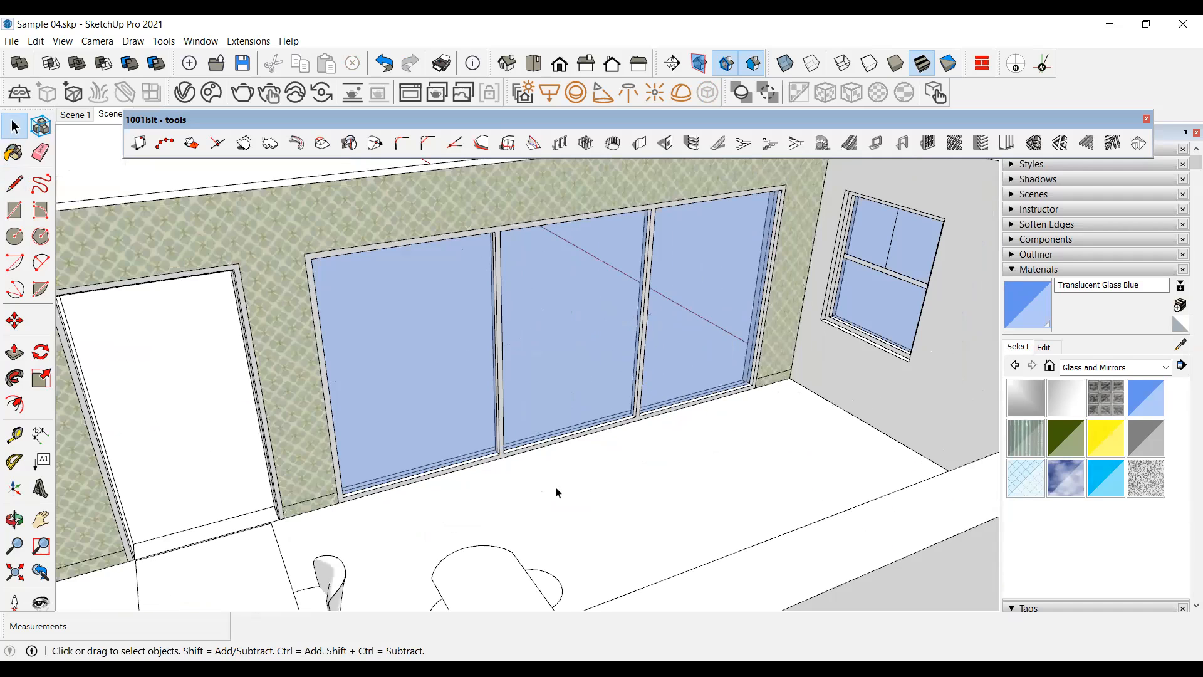
{"action": "middle_click_drag", "start_coordinate": [348, 360], "coordinate": [803, 336]}
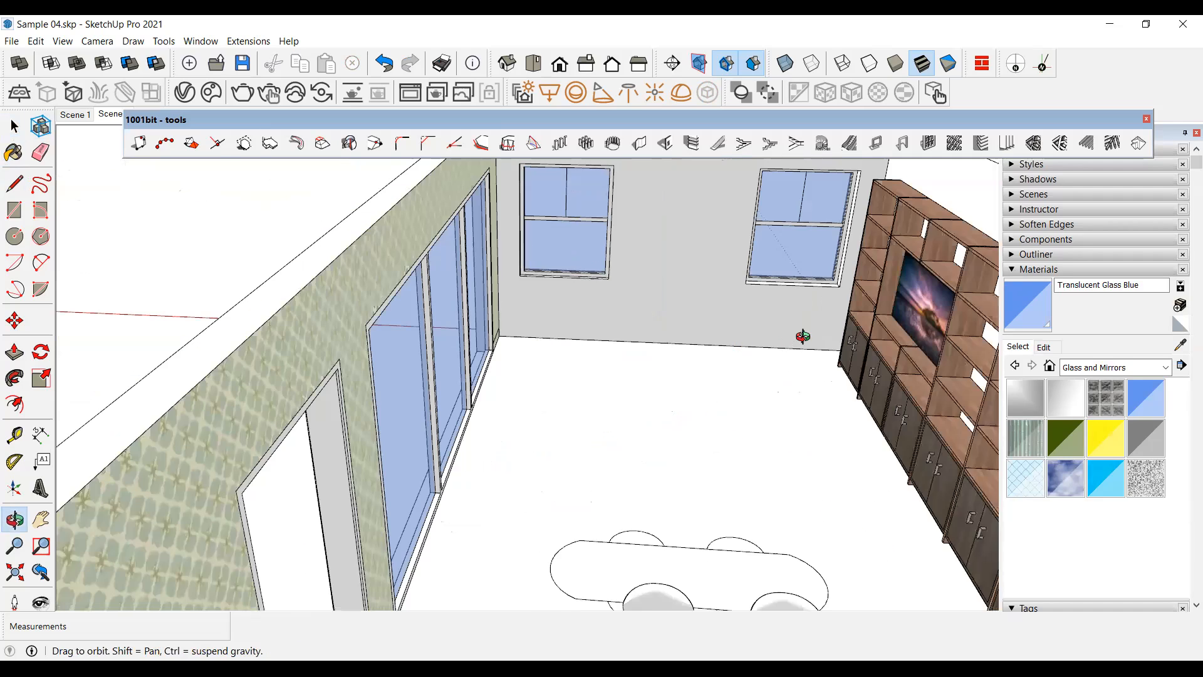
{"action": "middle_click_drag", "start_coordinate": [355, 421], "coordinate": [540, 317]}
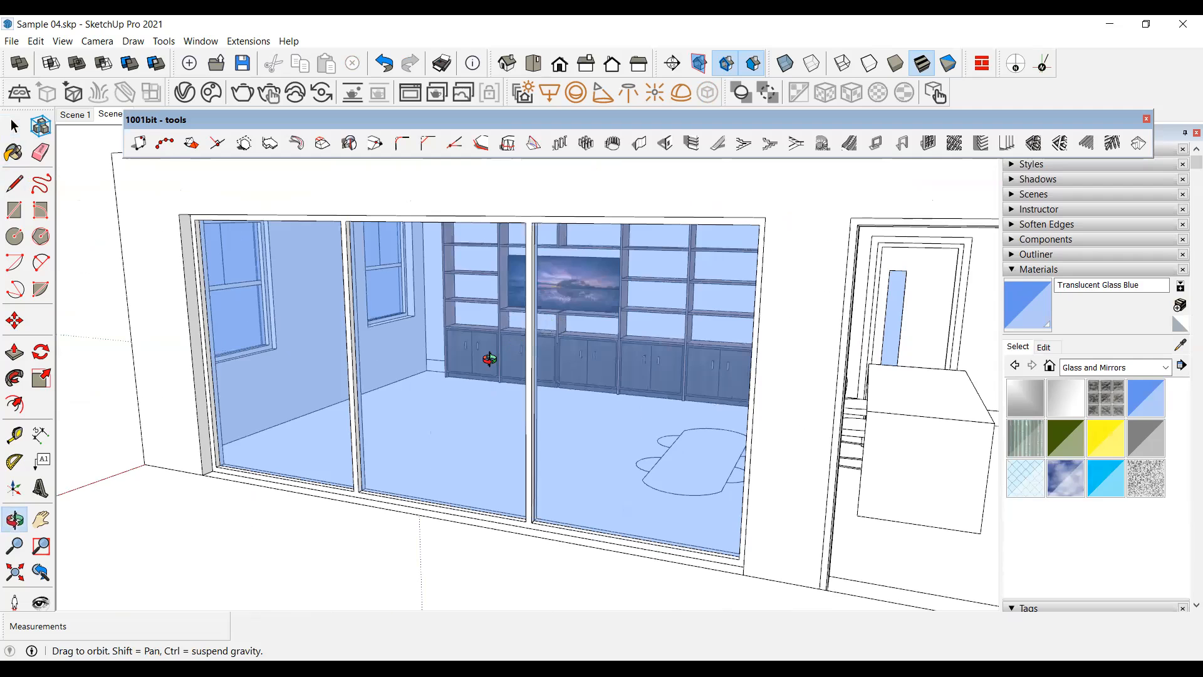
{"action": "middle_click_drag", "start_coordinate": [487, 352], "coordinate": [228, 462]}
{"action": "middle_click_drag", "start_coordinate": [435, 445], "coordinate": [236, 439]}
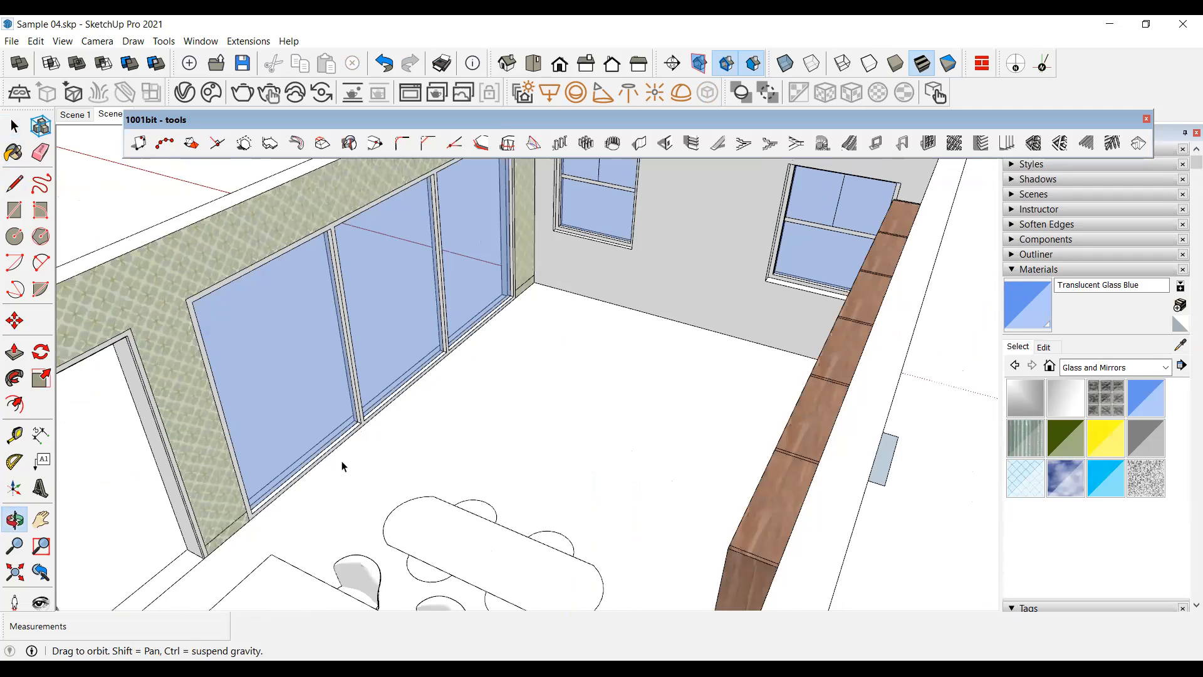
{"action": "middle_click_drag", "start_coordinate": [341, 462], "coordinate": [247, 416]}
{"action": "scroll", "coordinate": [243, 416], "scroll_direction": "up", "scroll_amount": 3}
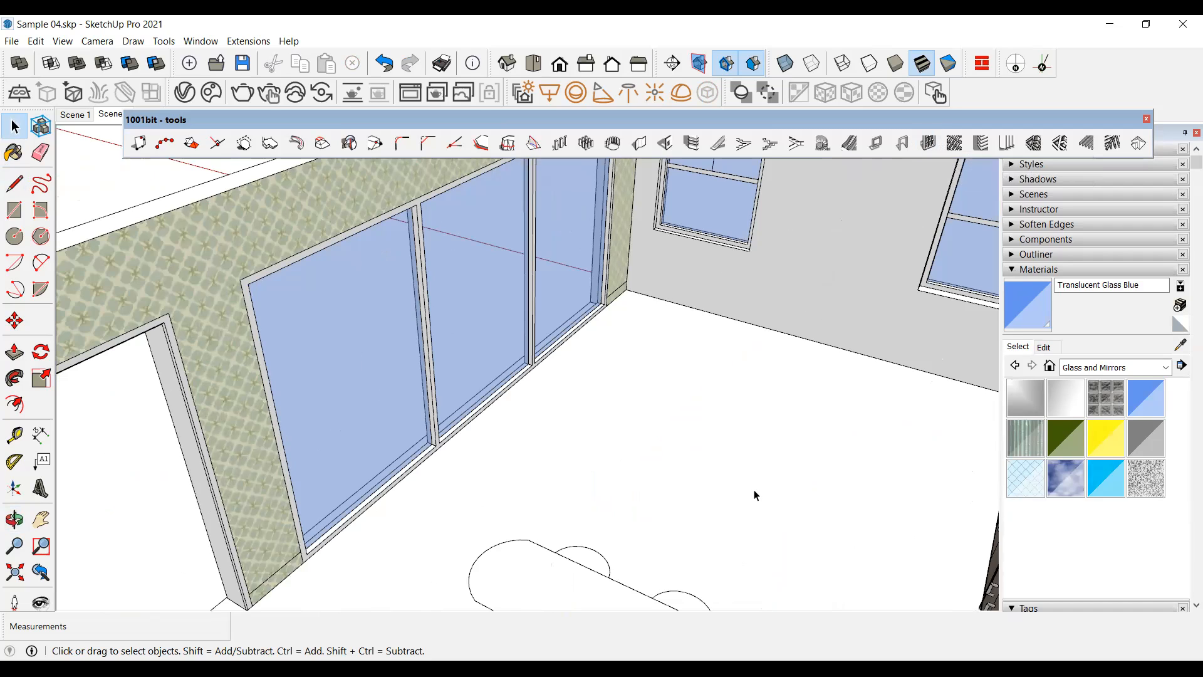
Undo the glass painting and the rectangular panel division back to the large opening's plain face.
{"action": "key", "text": "ctrl+z"}
{"action": "key", "text": "ctrl+z"}
{"action": "key", "text": "ctrl+z"}
{"action": "key", "text": "ctrl+z"}
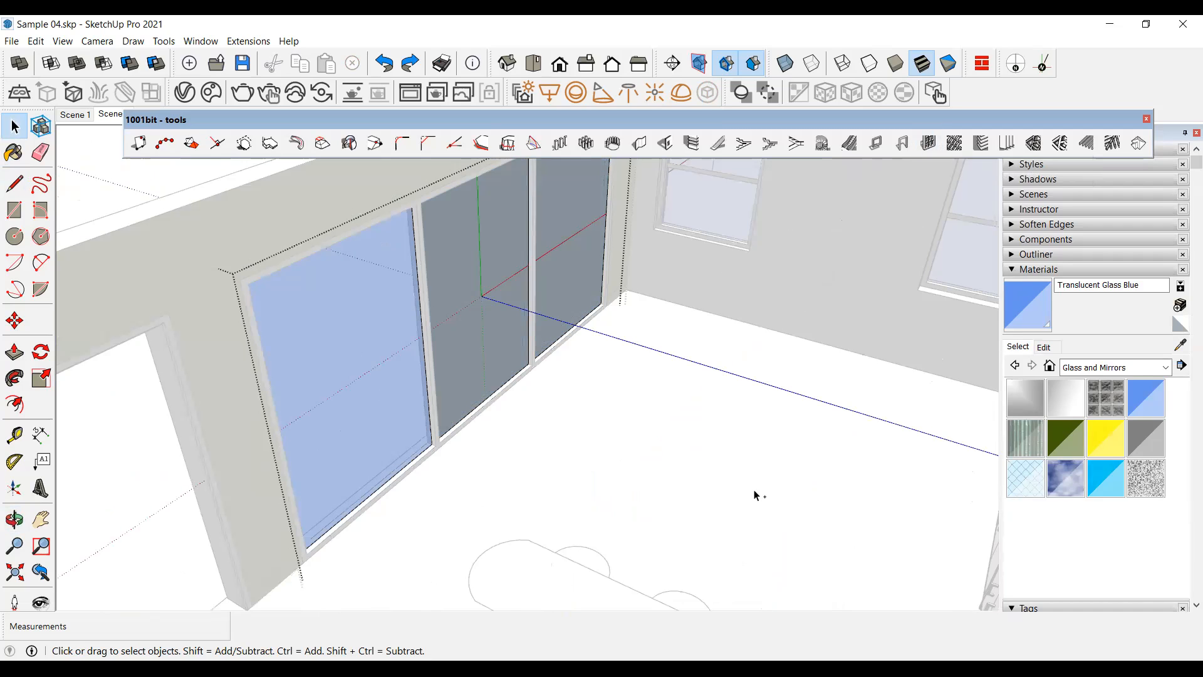
{"action": "key", "text": "ctrl+z"}
{"action": "key", "text": "ctrl+z"}
{"action": "key", "text": "ctrl+z"}
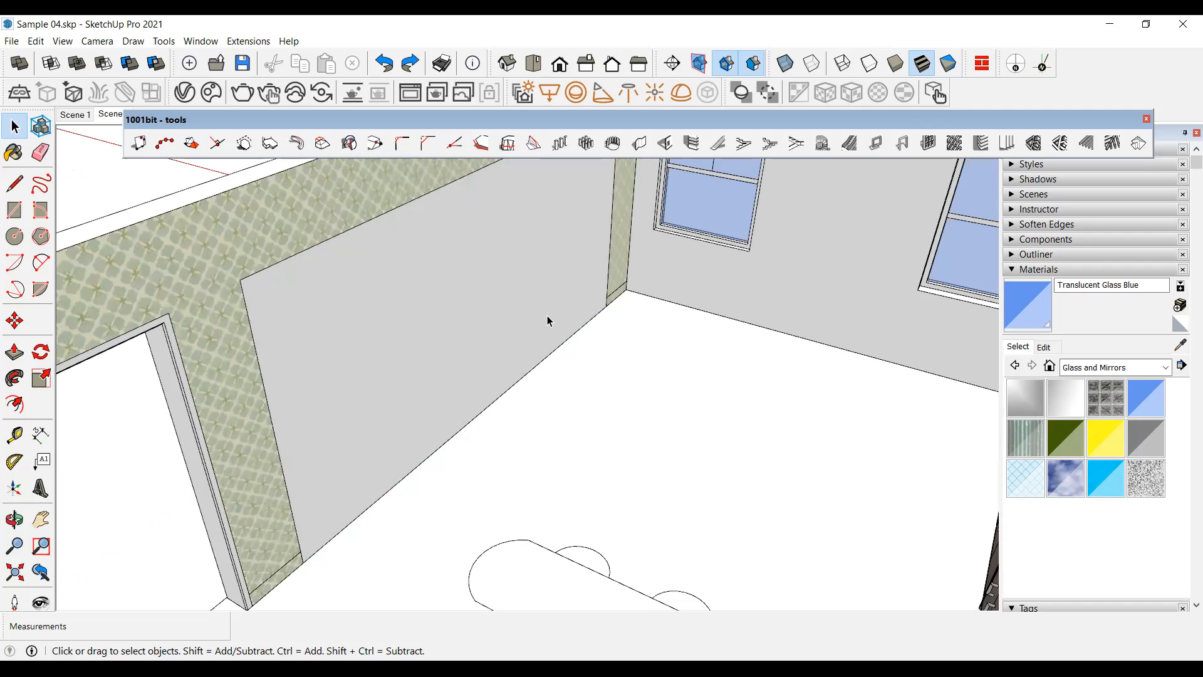
Divide the large opening's face into 1 row and 3 columns, bevelled frame 4" deep, frame and divider 2" wide, 3/8" bevel, back location.
{"action": "left_click", "coordinate": [431, 308]}
{"action": "left_click", "coordinate": [925, 148]}
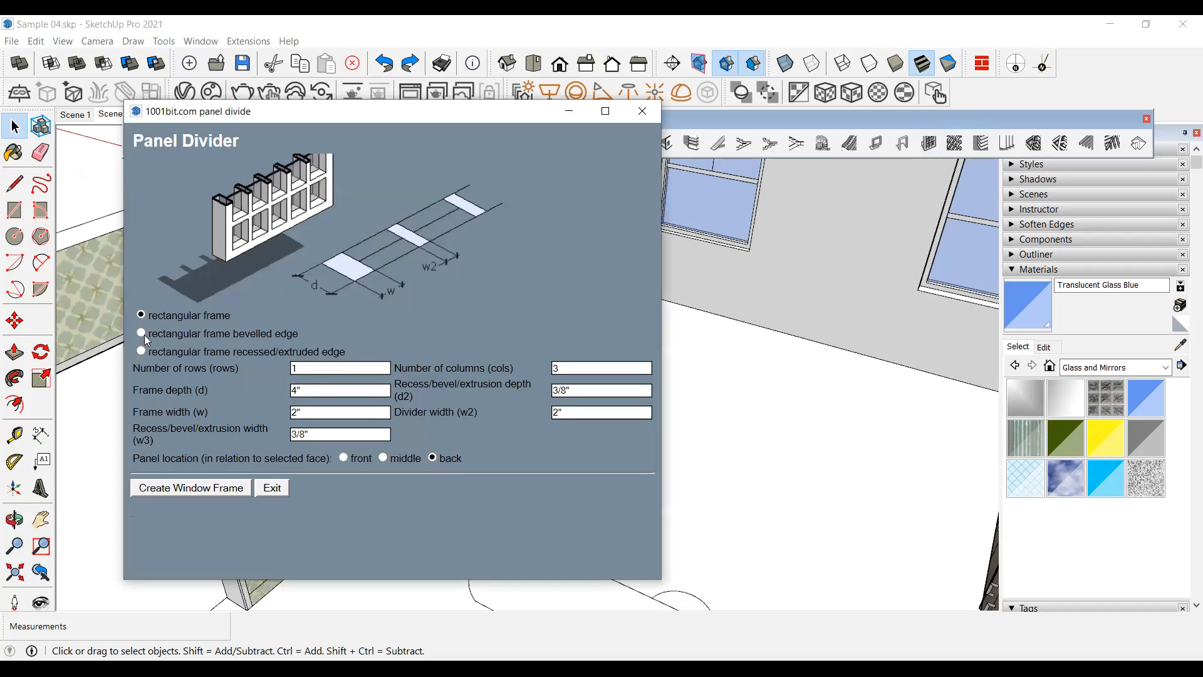
{"action": "left_click", "coordinate": [141, 334]}
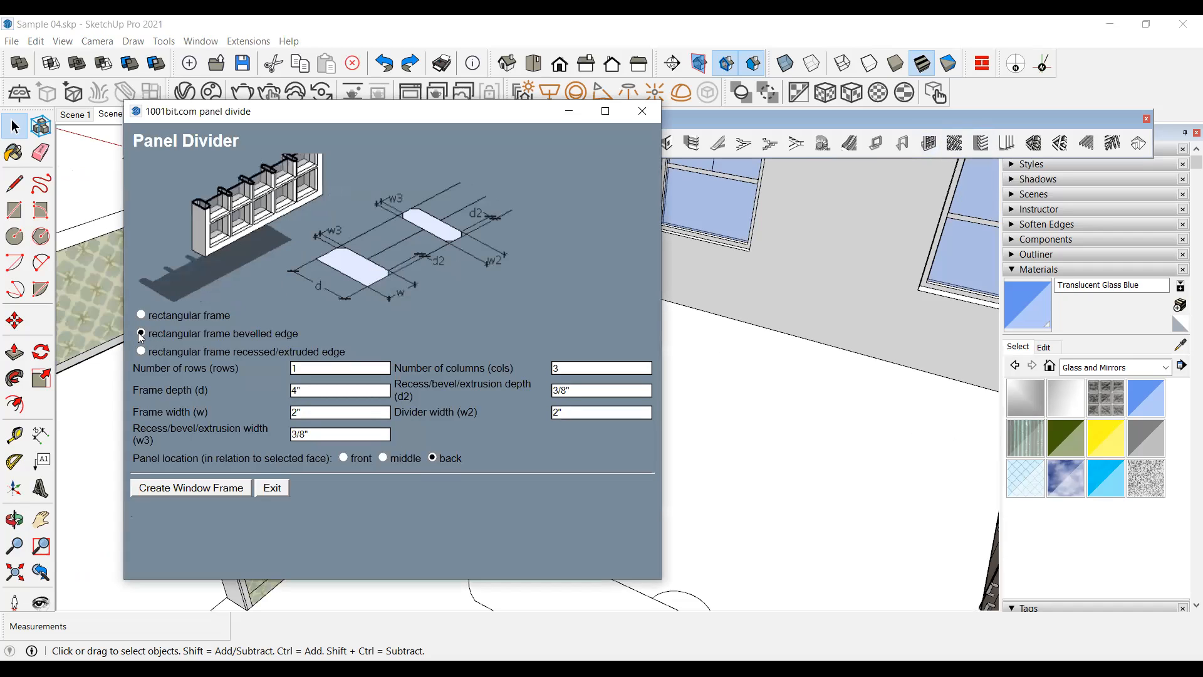
{"action": "left_click", "coordinate": [208, 494]}
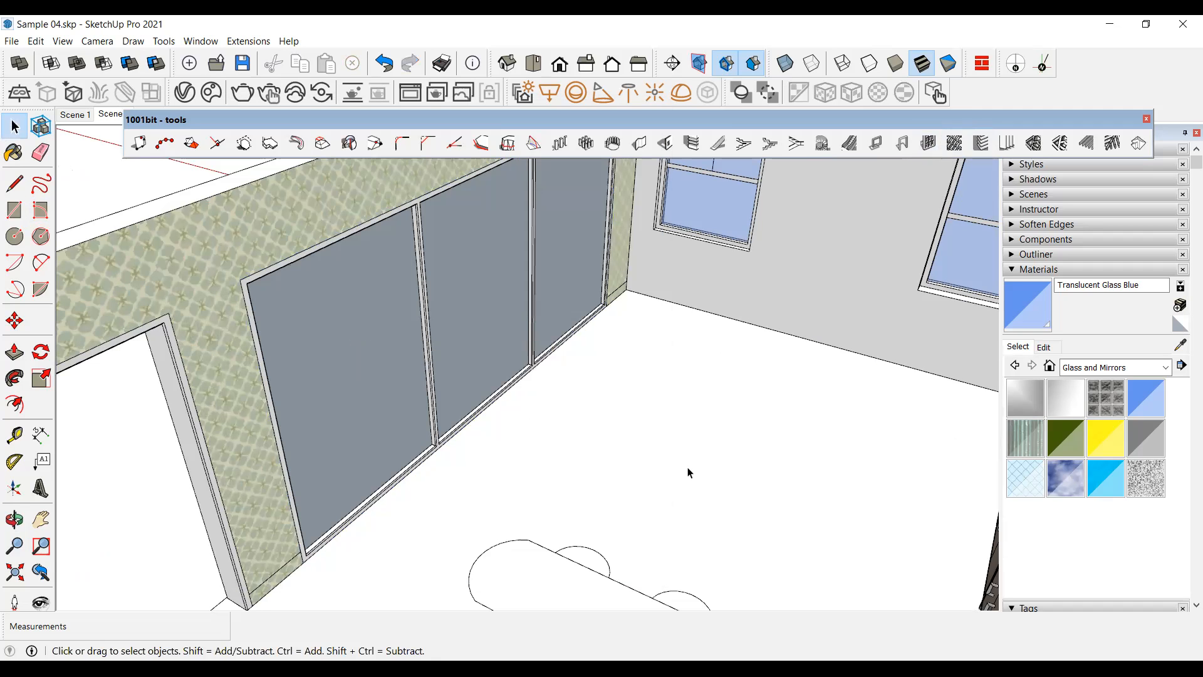
Examine the bevelled edges up close where the panel's vertical divider meets the bottom frame.
{"action": "scroll", "coordinate": [374, 470], "scroll_direction": "up", "scroll_amount": 10}
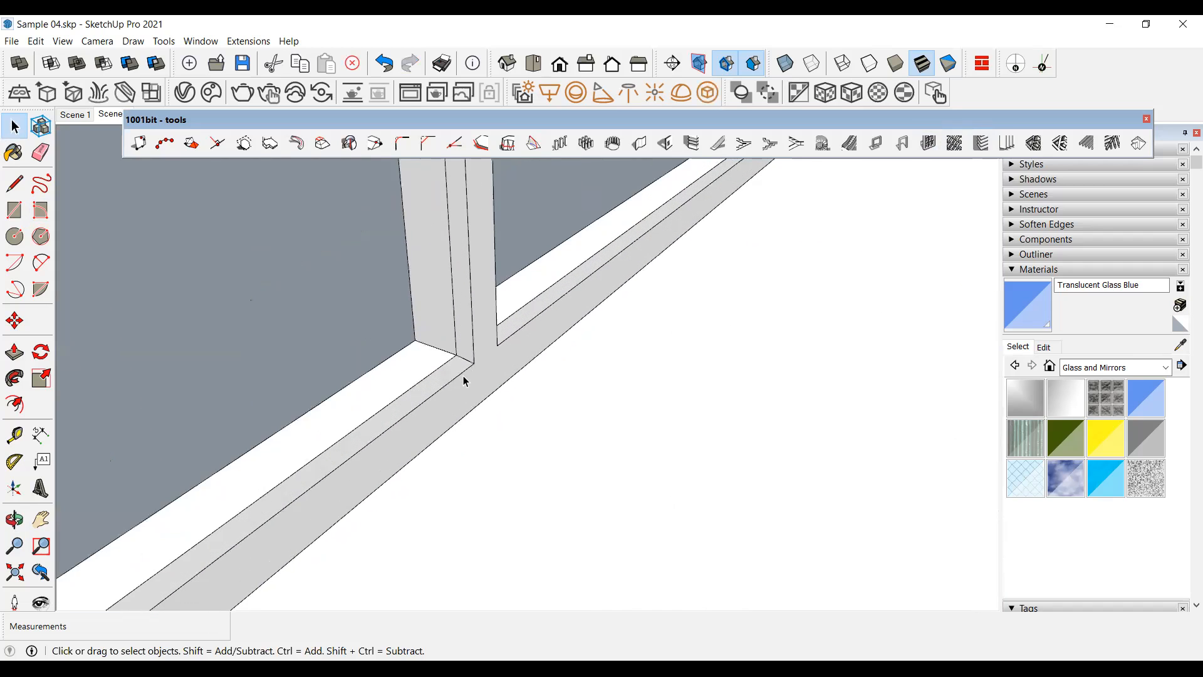
{"action": "mouse_move", "coordinate": [464, 374]}
{"action": "middle_mouse_down"}
{"action": "mouse_move", "coordinate": [438, 333]}
{"action": "mouse_move", "coordinate": [411, 229]}
{"action": "mouse_move", "coordinate": [459, 328]}
{"action": "mouse_move", "coordinate": [445, 387]}
{"action": "middle_mouse_up"}
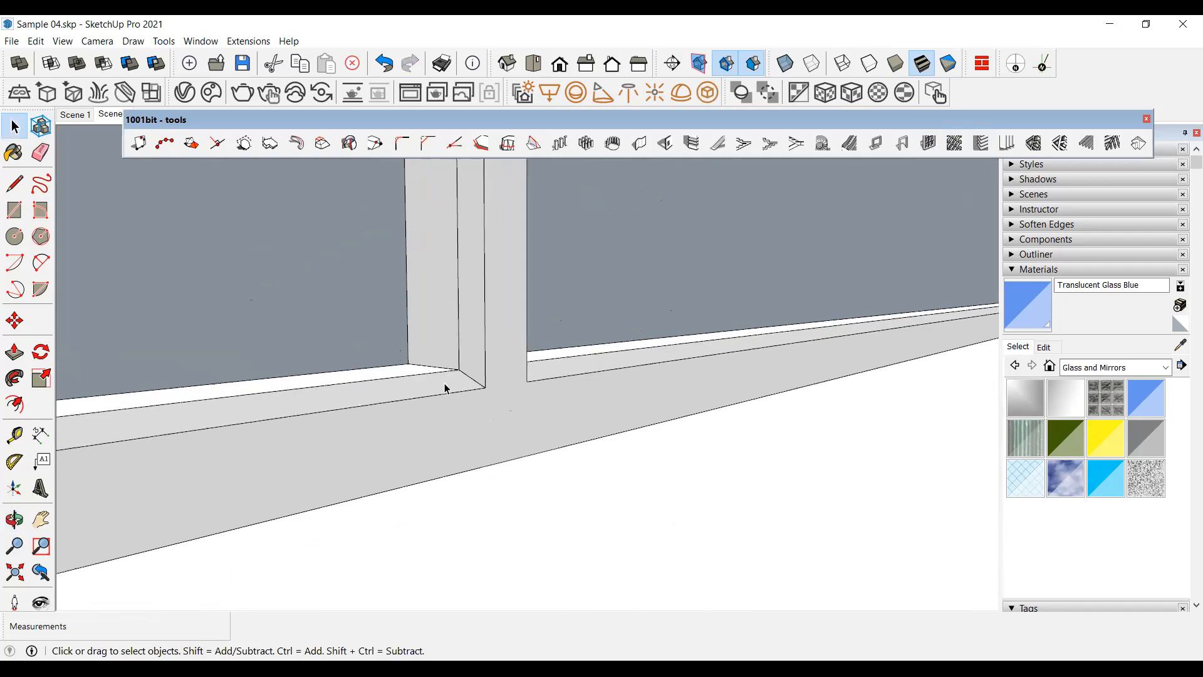
{"action": "scroll", "coordinate": [538, 548], "scroll_direction": "down", "scroll_amount": 6}
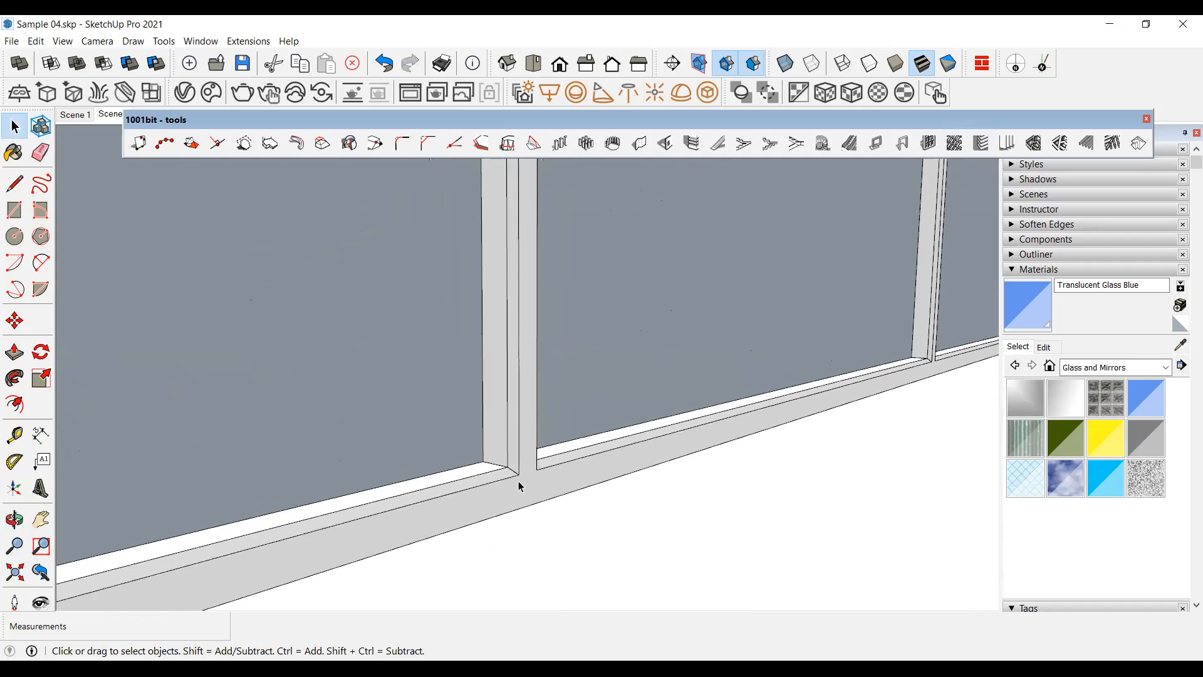
{"action": "scroll", "coordinate": [519, 486], "scroll_direction": "down", "scroll_amount": 3}
{"action": "scroll", "coordinate": [522, 483], "scroll_direction": "up", "scroll_amount": 8}
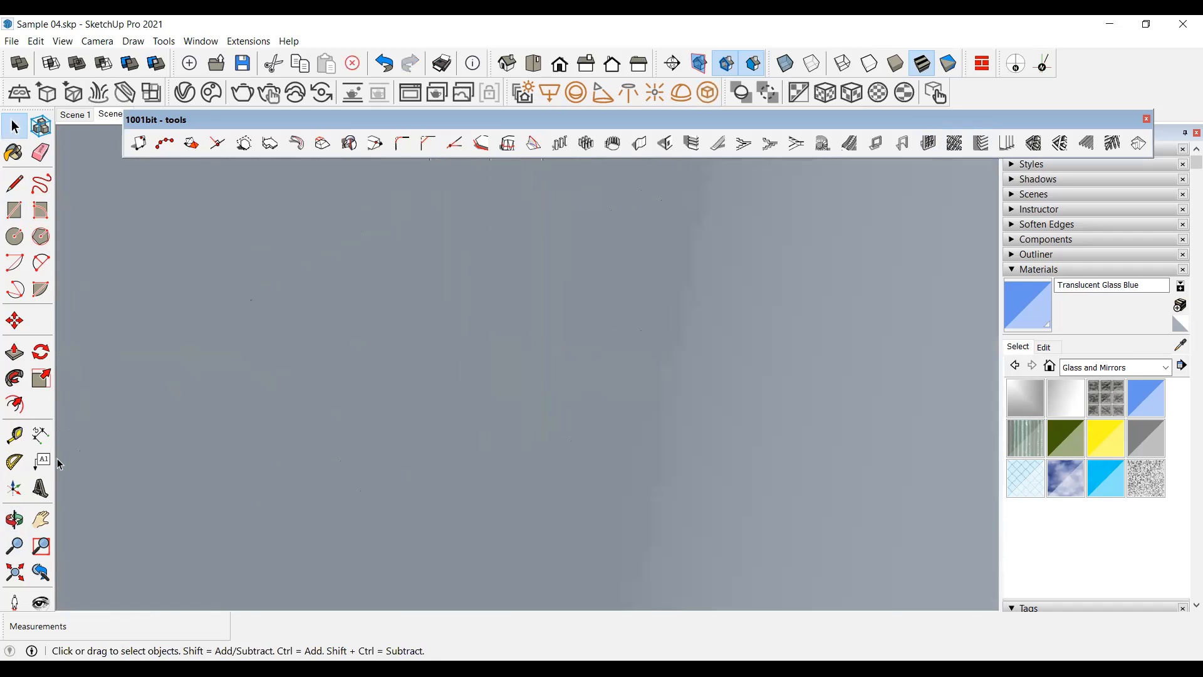
{"action": "left_click", "coordinate": [41, 571]}
{"action": "middle_click_drag", "start_coordinate": [454, 411], "coordinate": [429, 521]}
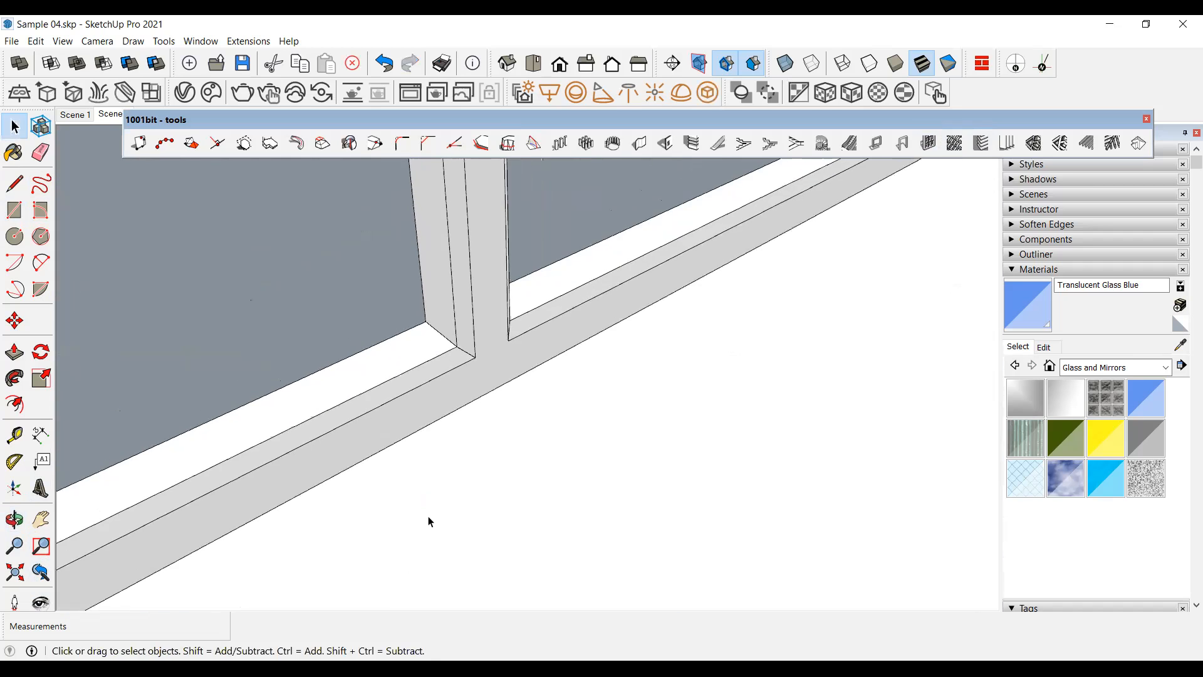
{"action": "scroll", "coordinate": [430, 521], "scroll_direction": "down", "scroll_amount": 10}
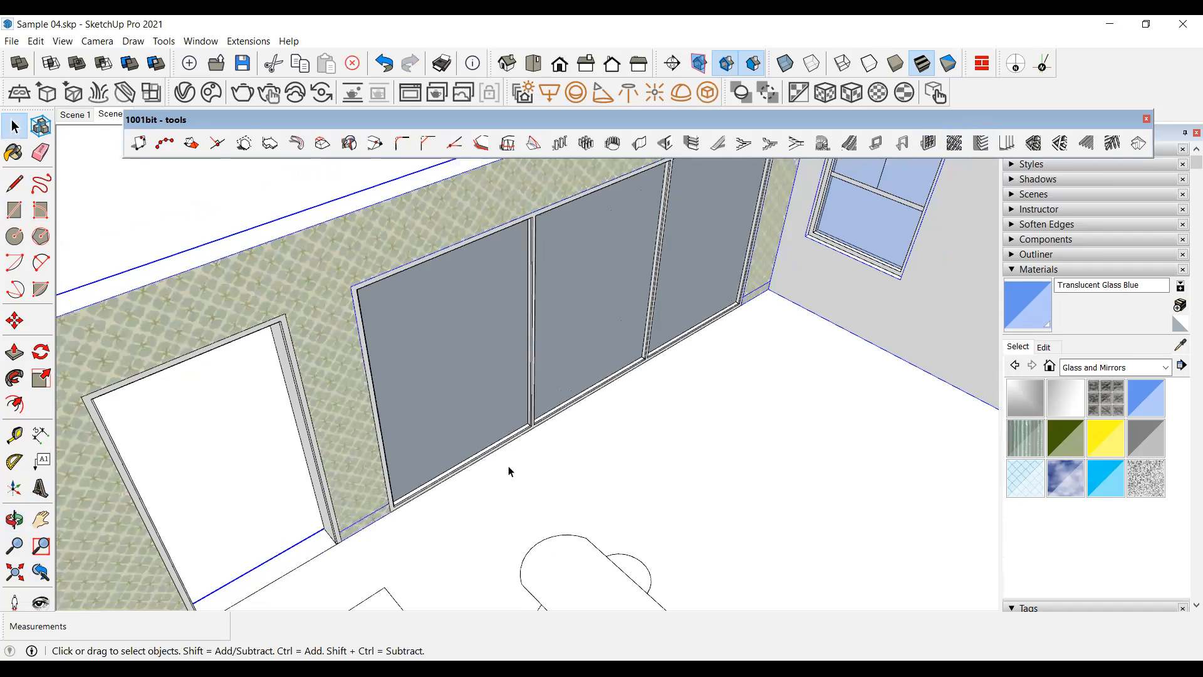
Close the 1001bit tools toolbar.
{"action": "scroll", "coordinate": [518, 404], "scroll_direction": "up", "scroll_amount": 2}
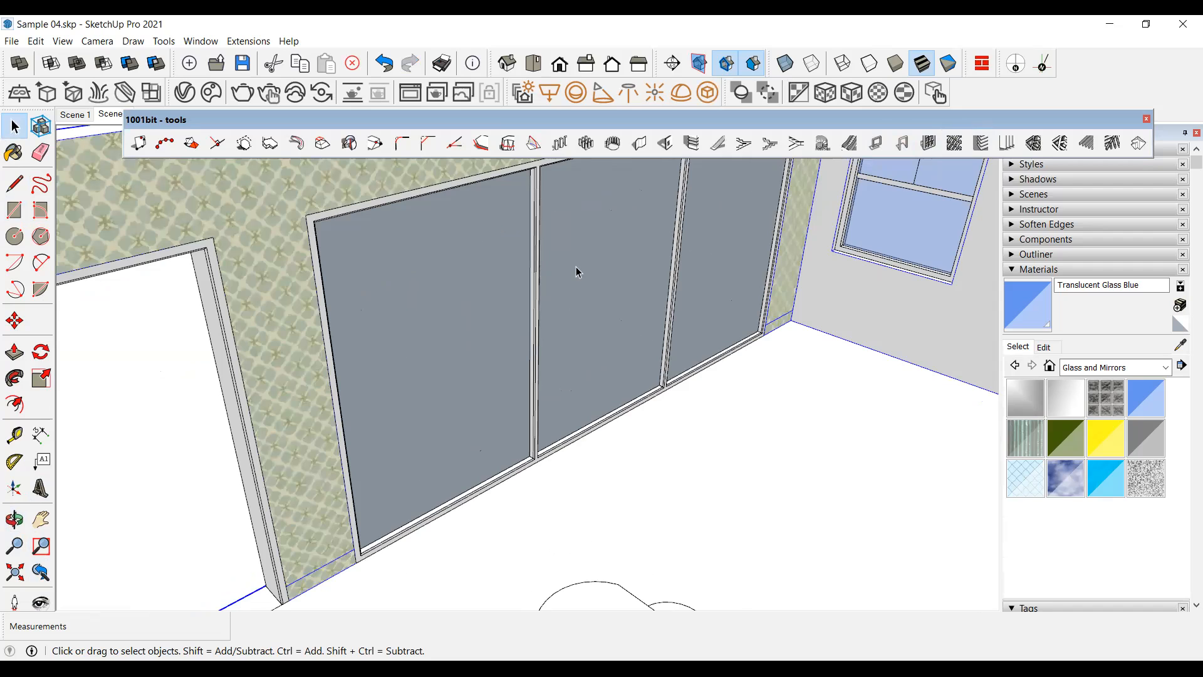
{"action": "scroll", "coordinate": [645, 345], "scroll_direction": "down", "scroll_amount": 1}
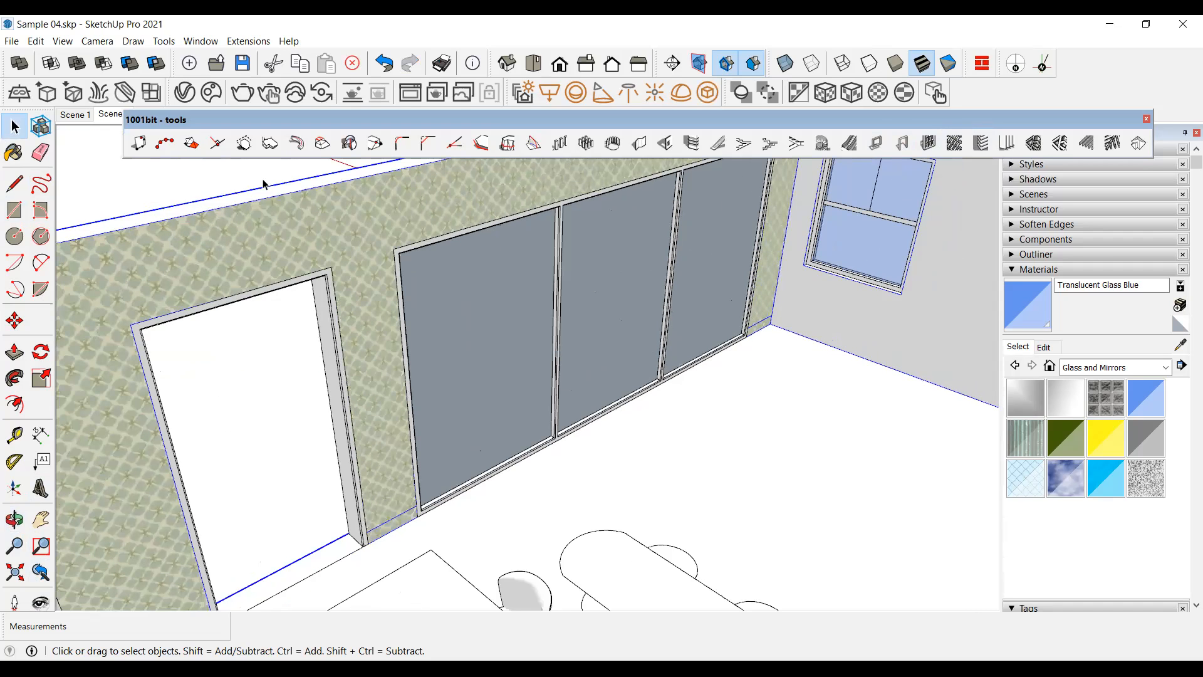
{"action": "left_click", "coordinate": [1146, 119]}
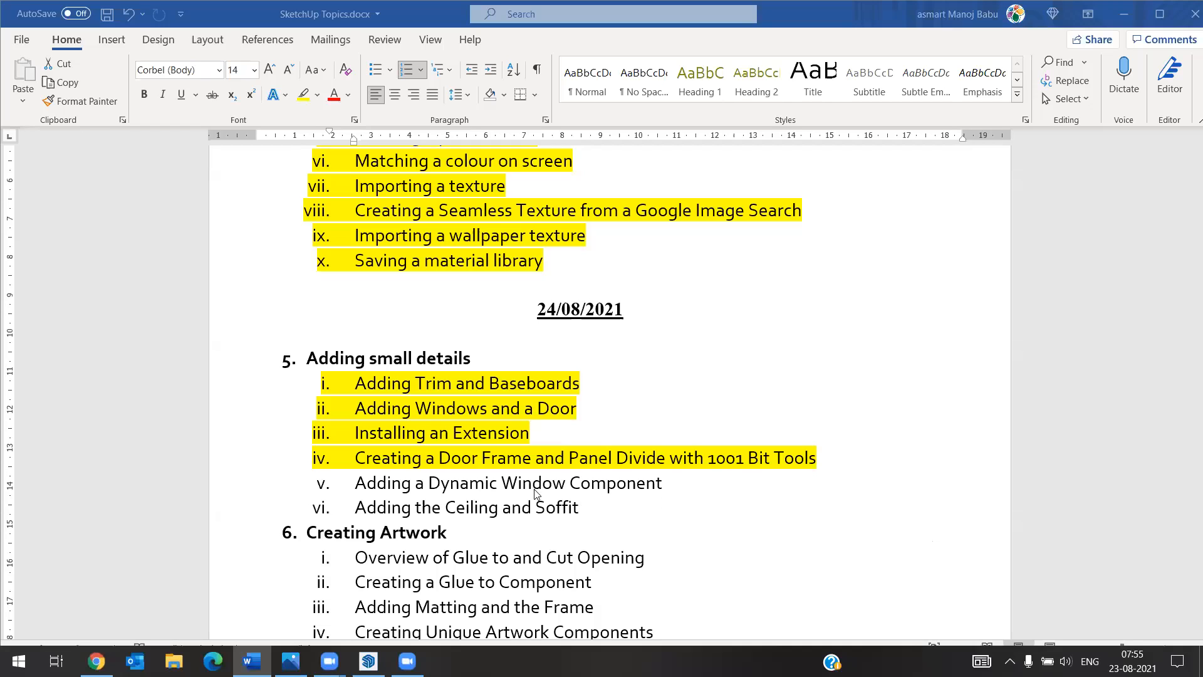
{"action": "left_click", "coordinate": [468, 492]}
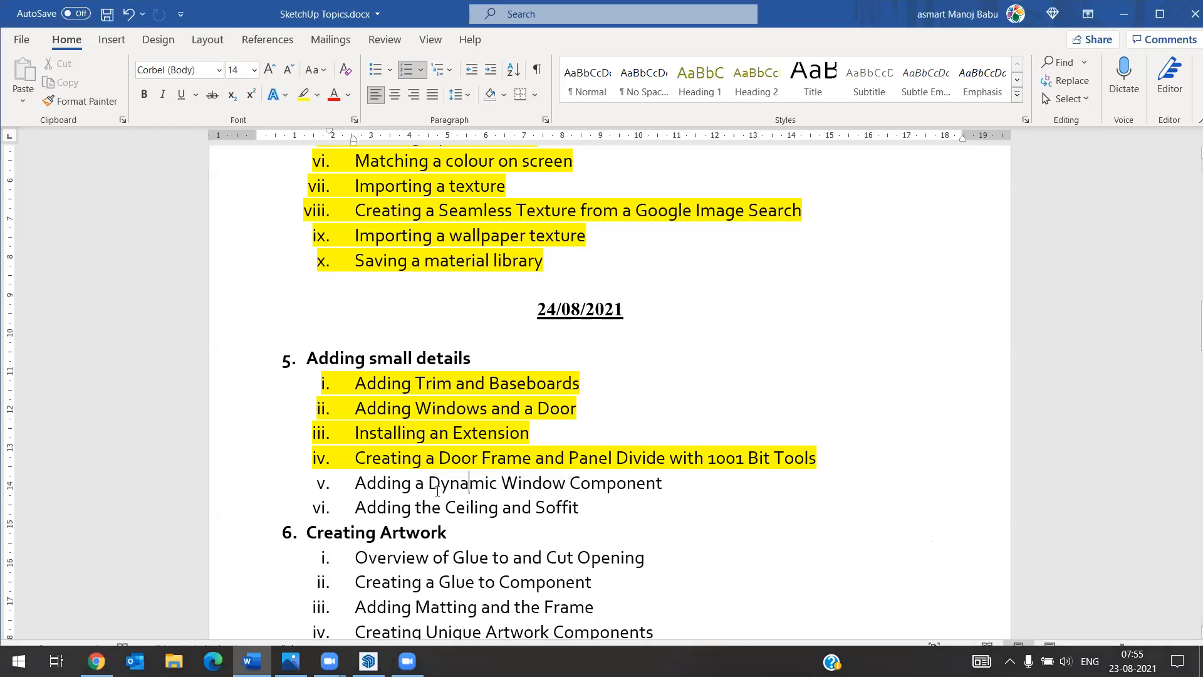
{"action": "left_click_drag", "start_coordinate": [435, 483], "coordinate": [523, 483]}
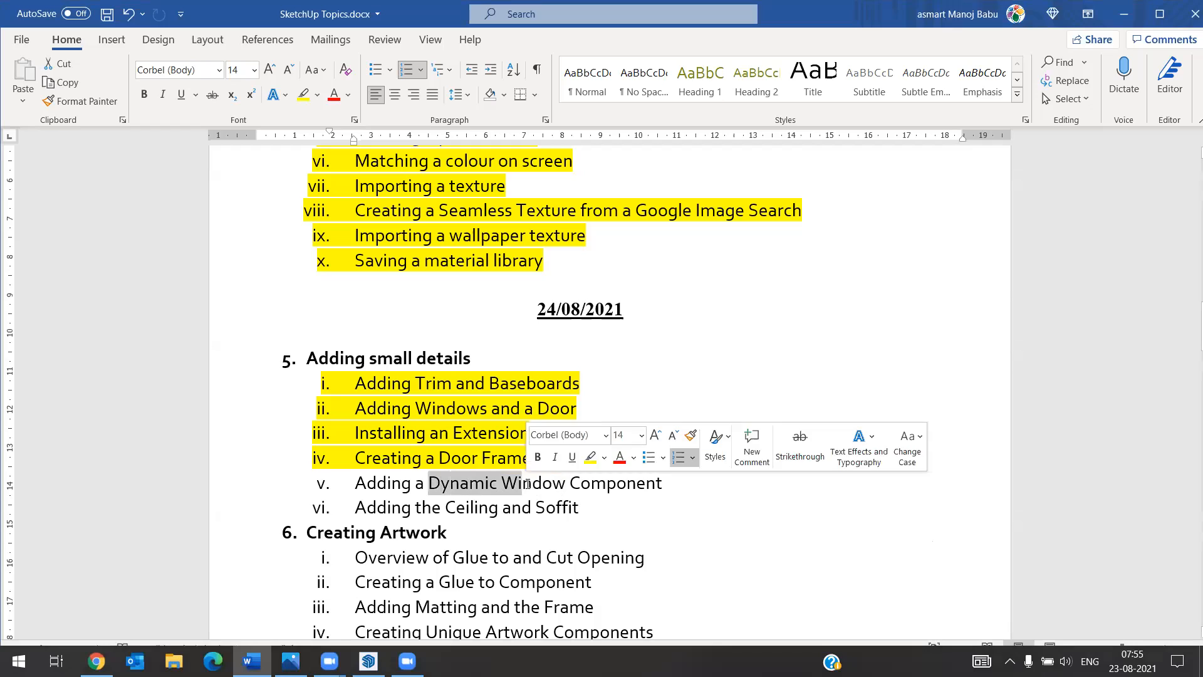
{"action": "left_click", "coordinate": [522, 484]}
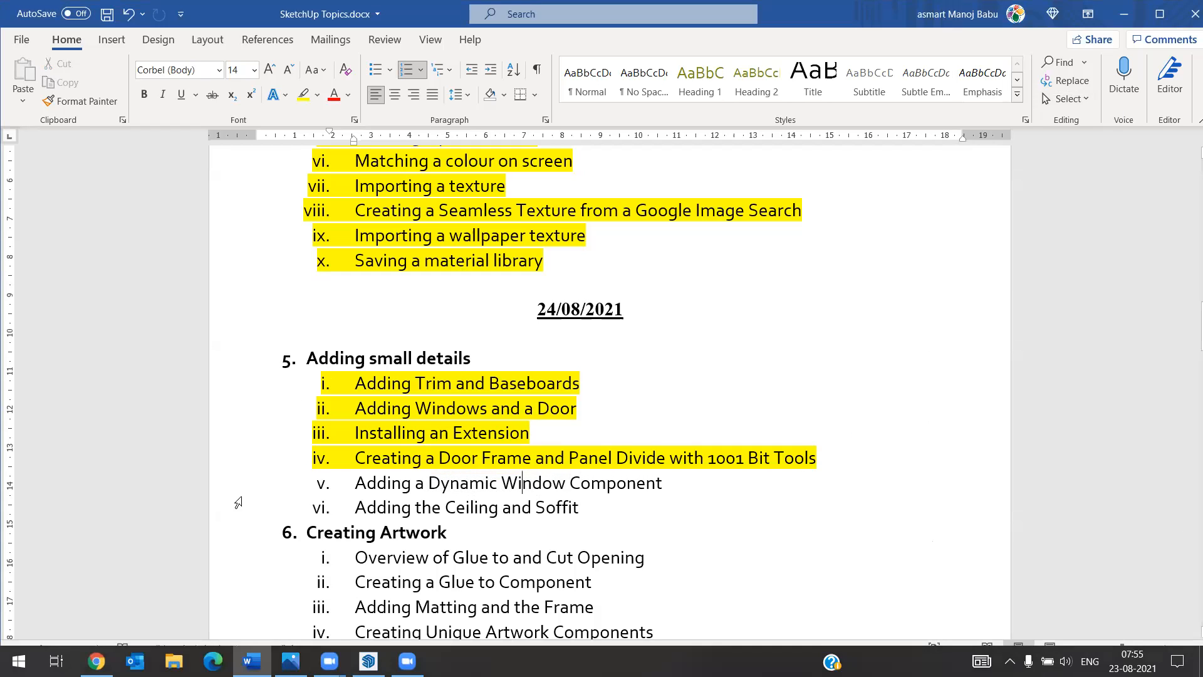
Switch to Chrome, search Google for "3d warehouse" and open the 3D Warehouse website.
{"action": "left_click", "coordinate": [96, 662]}
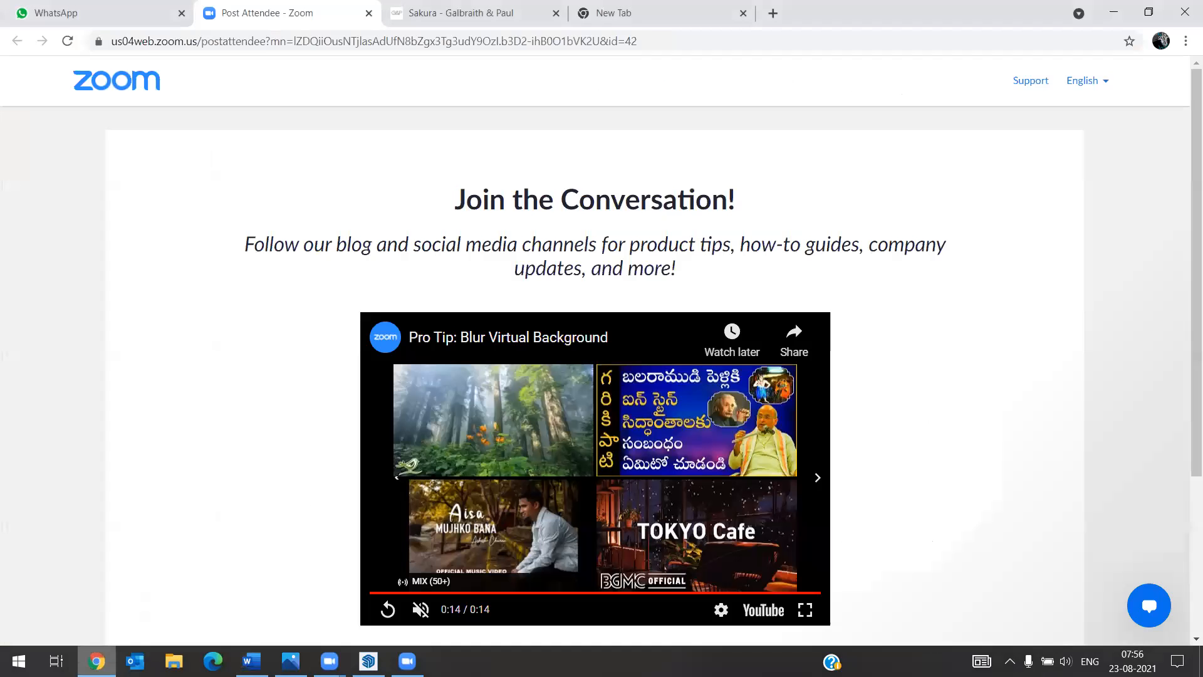
{"action": "left_click", "coordinate": [624, 13]}
{"action": "left_click", "coordinate": [170, 42]}
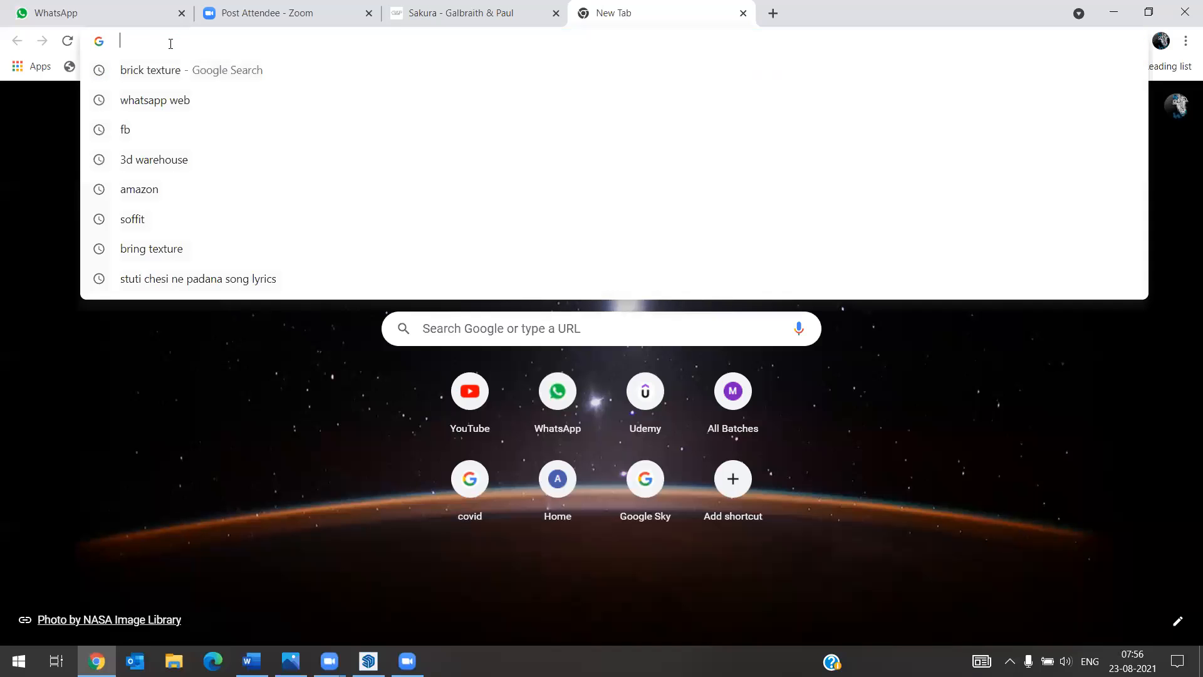
{"action": "type", "text": "3d"}
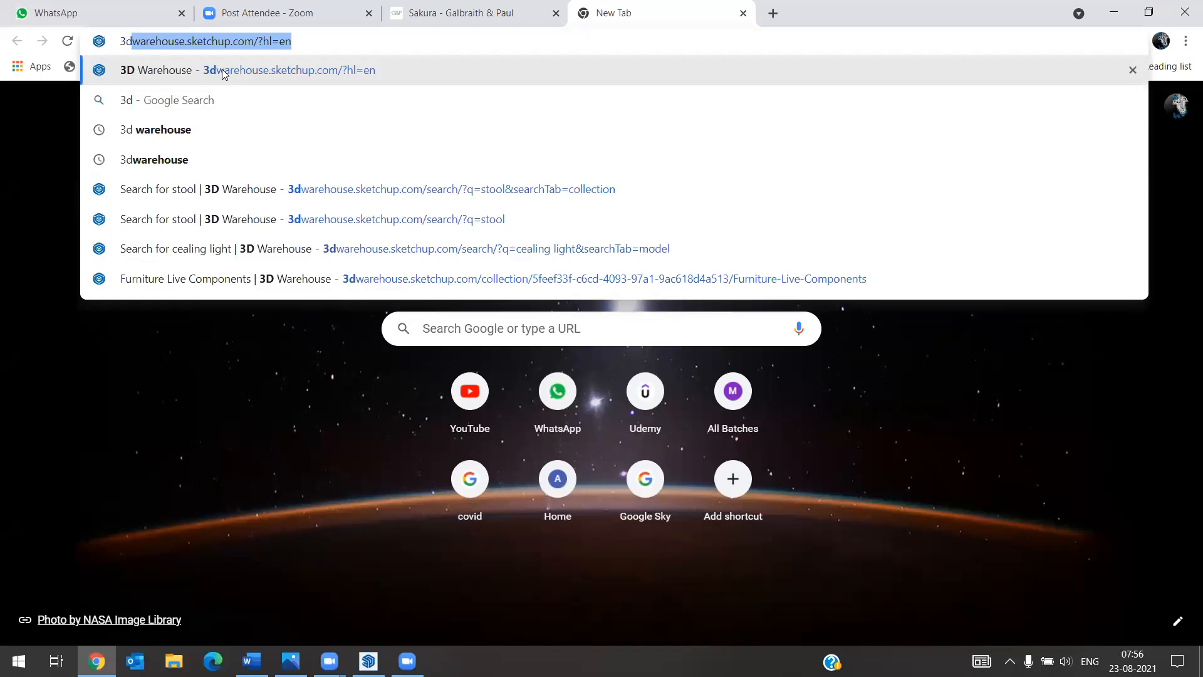
{"action": "left_click", "coordinate": [211, 130]}
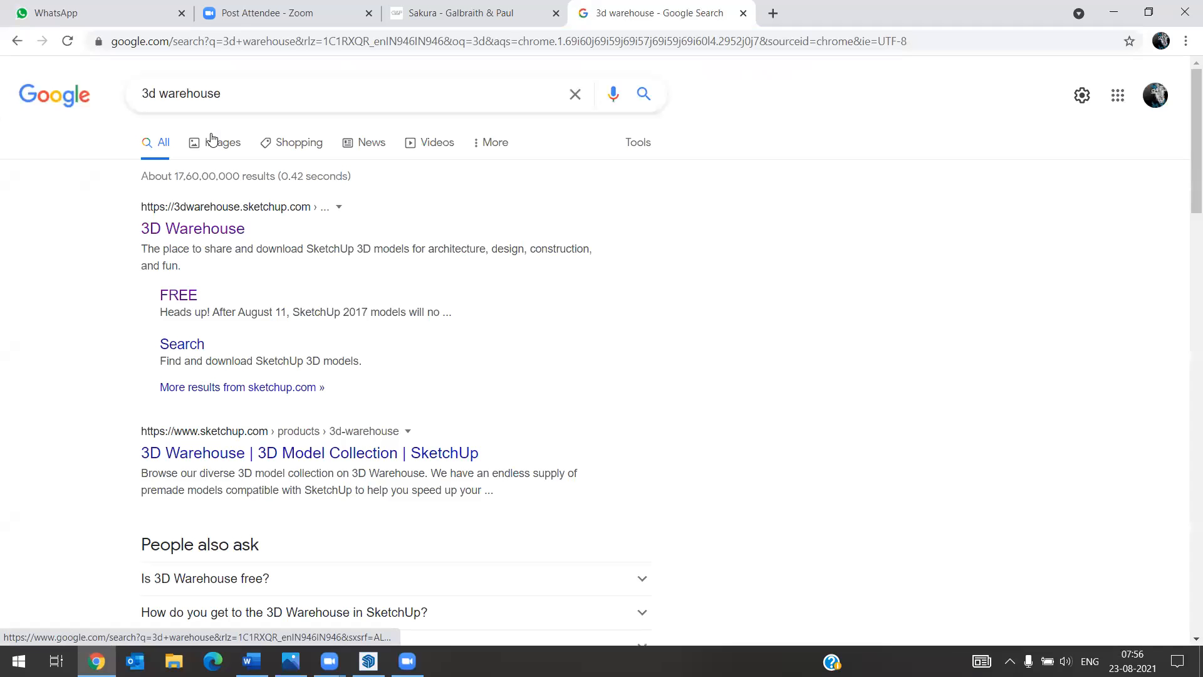
{"action": "left_click", "coordinate": [199, 230]}
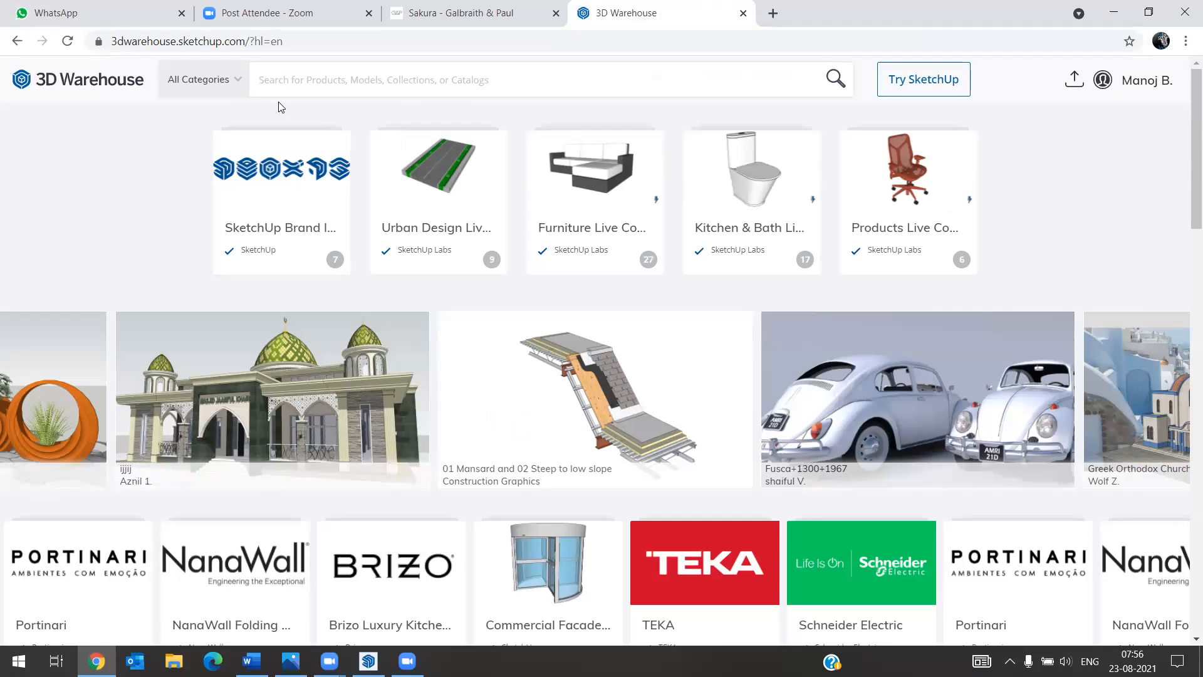
Search 3D Warehouse for "windows" across all categories.
{"action": "type", "text": "win"}
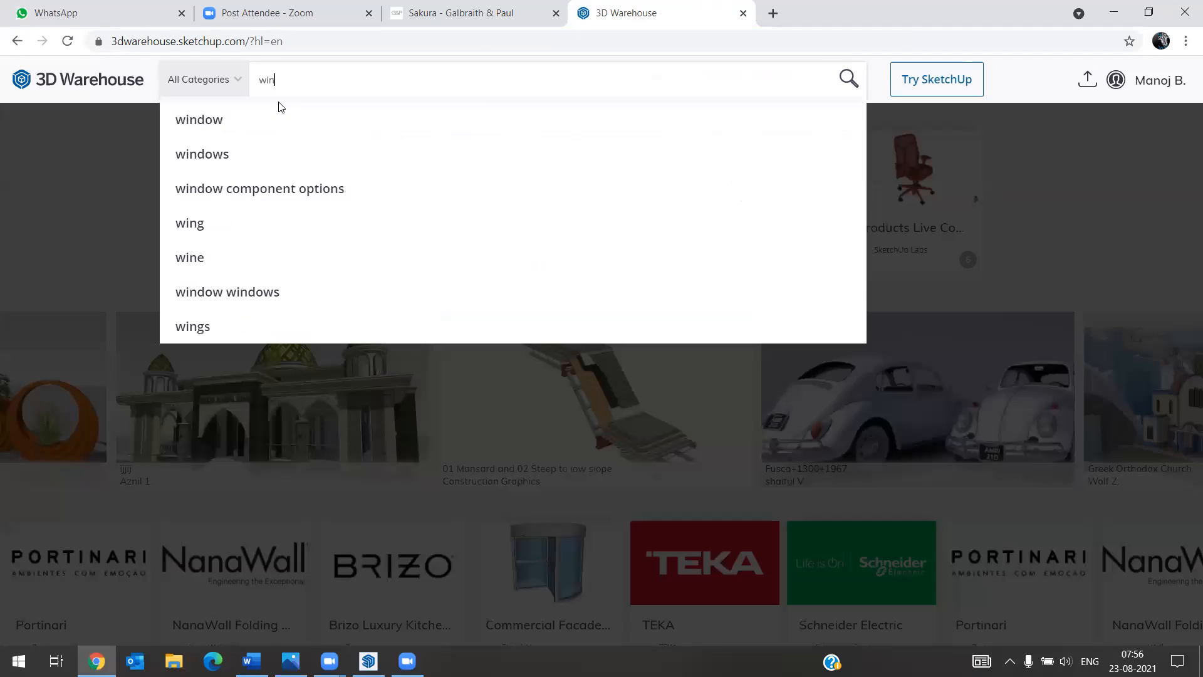
{"action": "type", "text": "dows"}
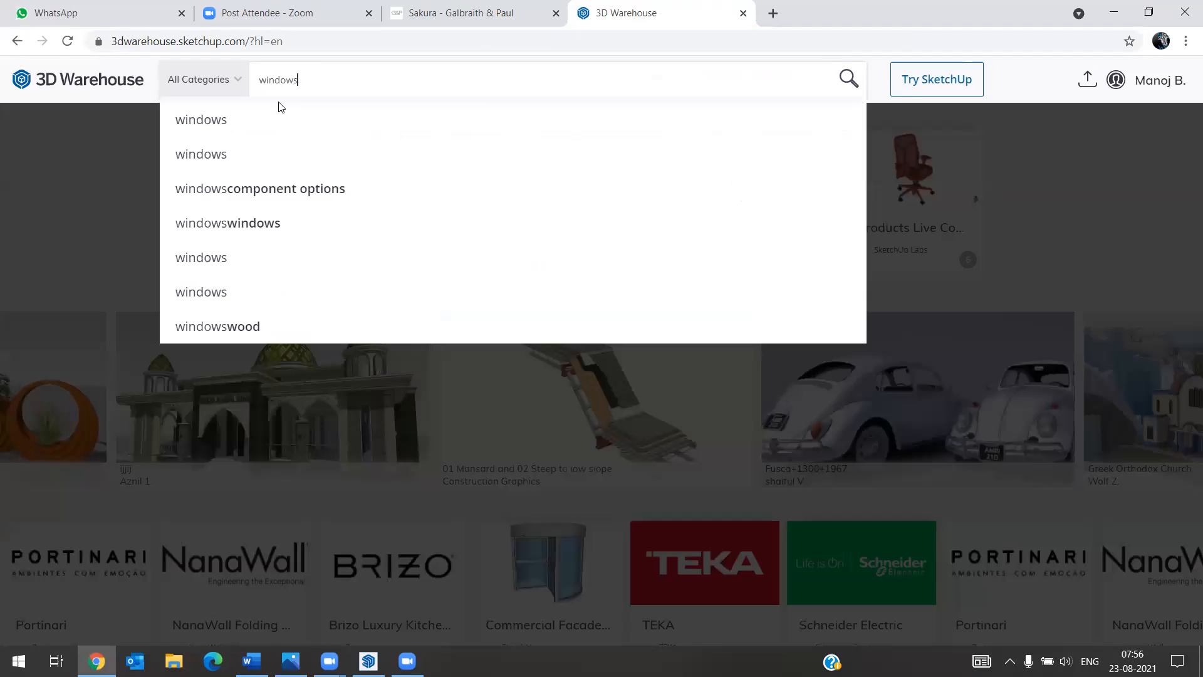
{"action": "key", "text": "Return"}
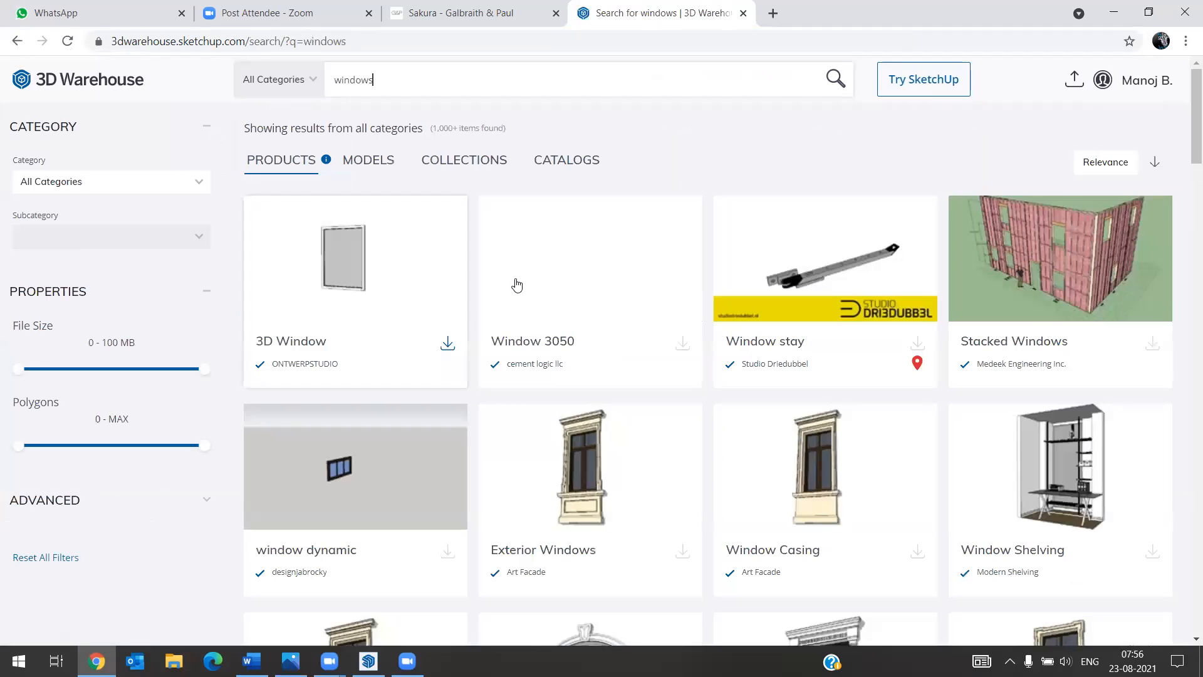
{"action": "left_click", "coordinate": [200, 185]}
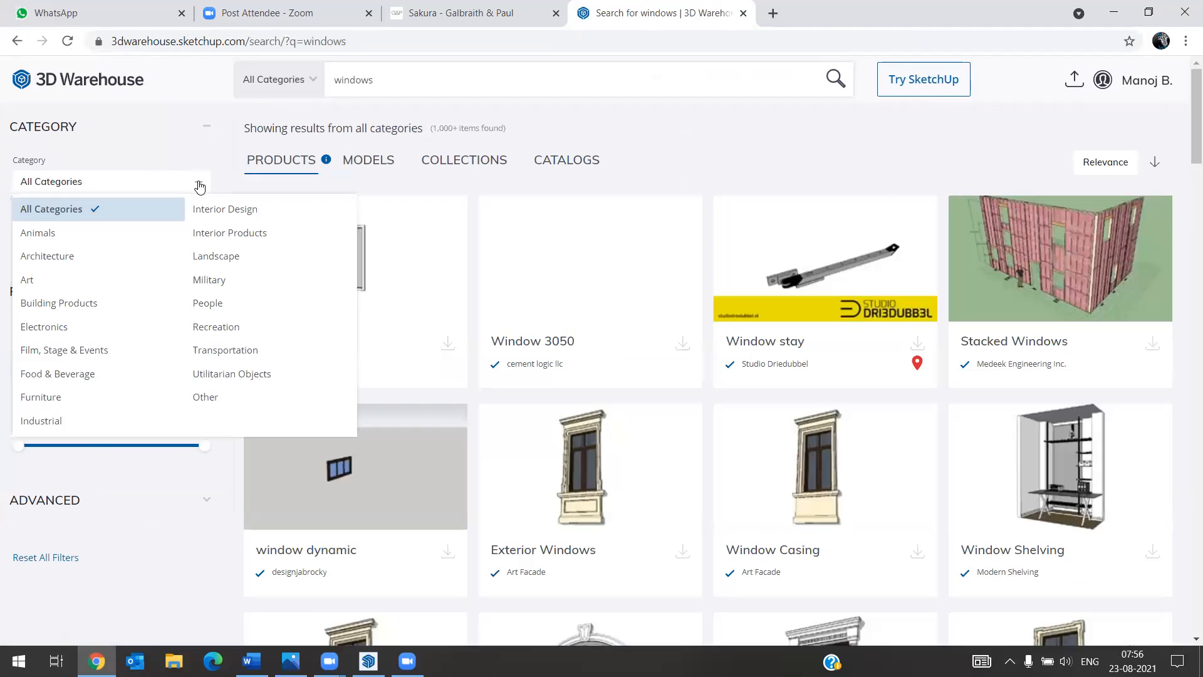
{"action": "left_click", "coordinate": [199, 185]}
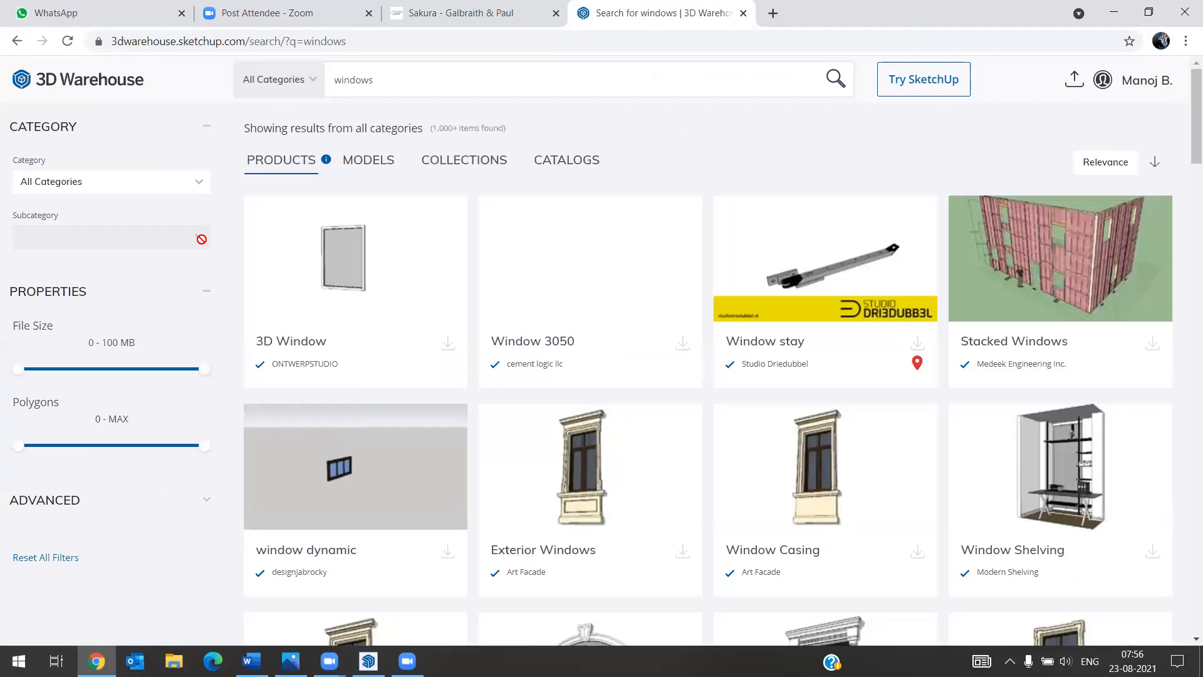
Expand the advanced search filters and restrict the windows results to Live Components.
{"action": "scroll", "coordinate": [81, 462], "scroll_direction": "down", "scroll_amount": 5}
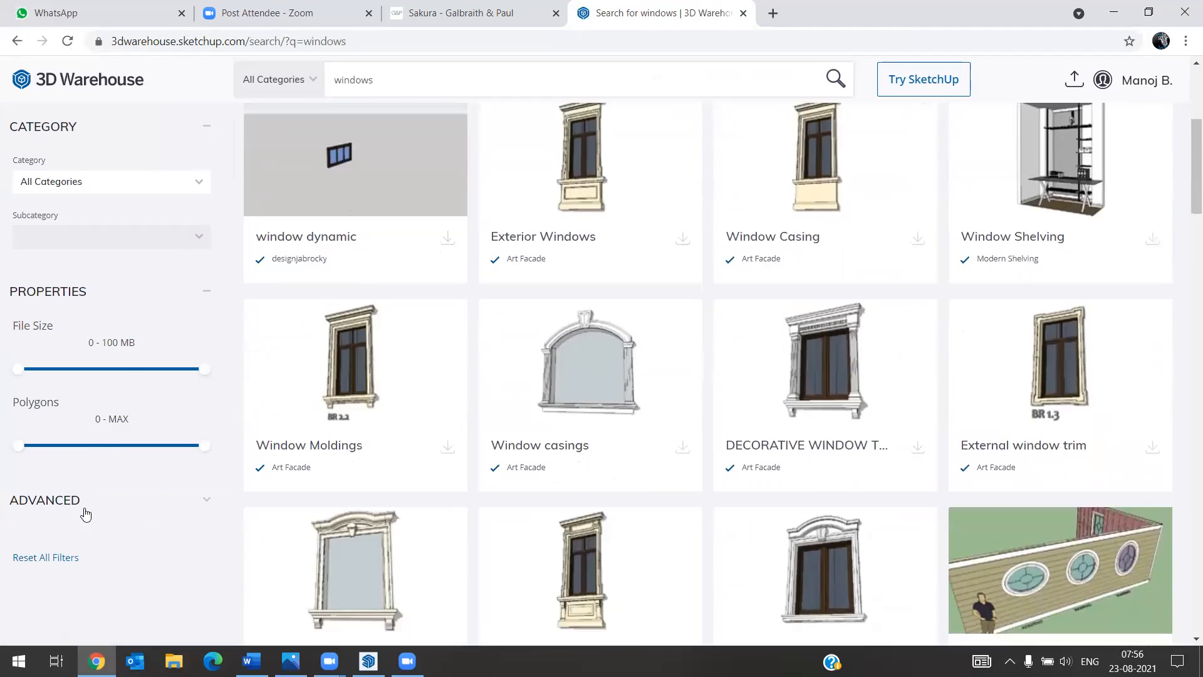
{"action": "left_click", "coordinate": [194, 506]}
{"action": "scroll", "coordinate": [153, 481], "scroll_direction": "down", "scroll_amount": 4}
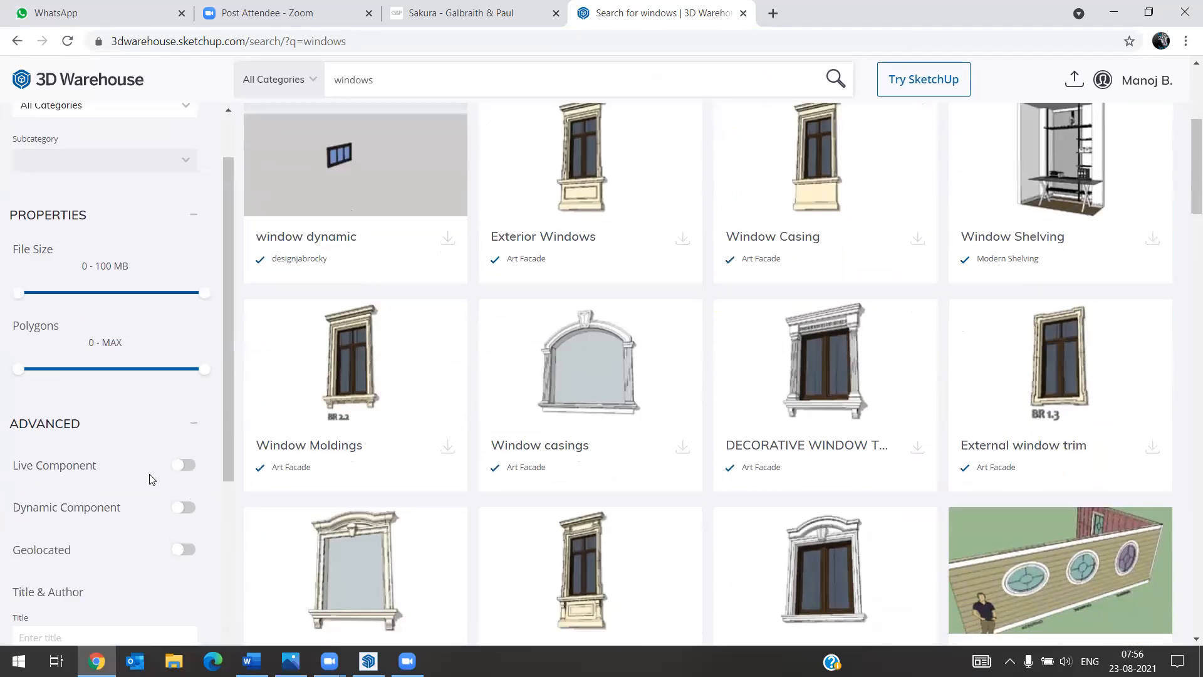
{"action": "scroll", "coordinate": [150, 480], "scroll_direction": "down", "scroll_amount": 1}
{"action": "left_click", "coordinate": [192, 185]}
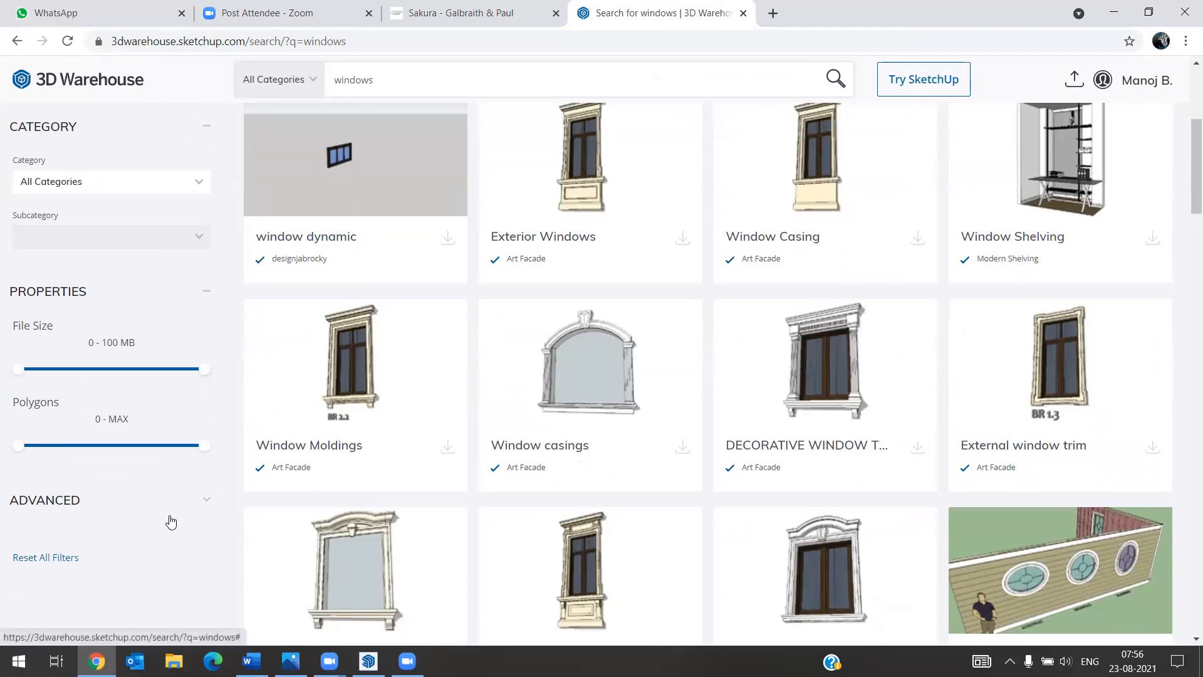
{"action": "left_click", "coordinate": [189, 501]}
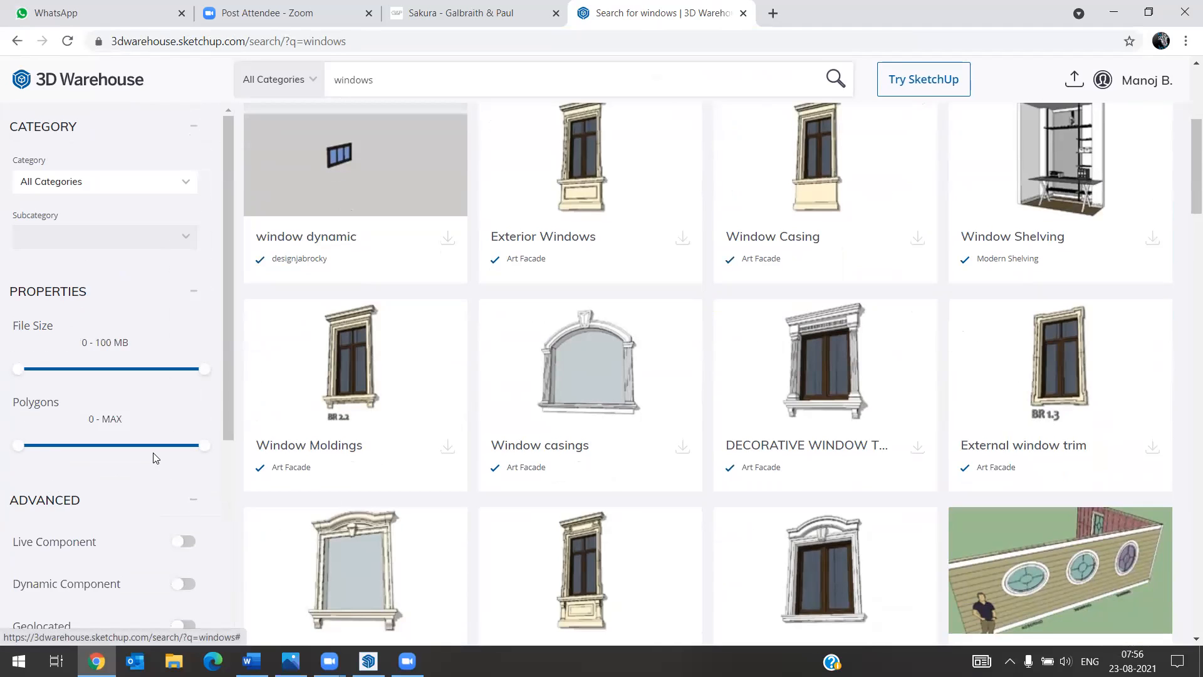
{"action": "scroll", "coordinate": [154, 458], "scroll_direction": "down", "scroll_amount": 3}
{"action": "scroll", "coordinate": [153, 457], "scroll_direction": "down", "scroll_amount": 2}
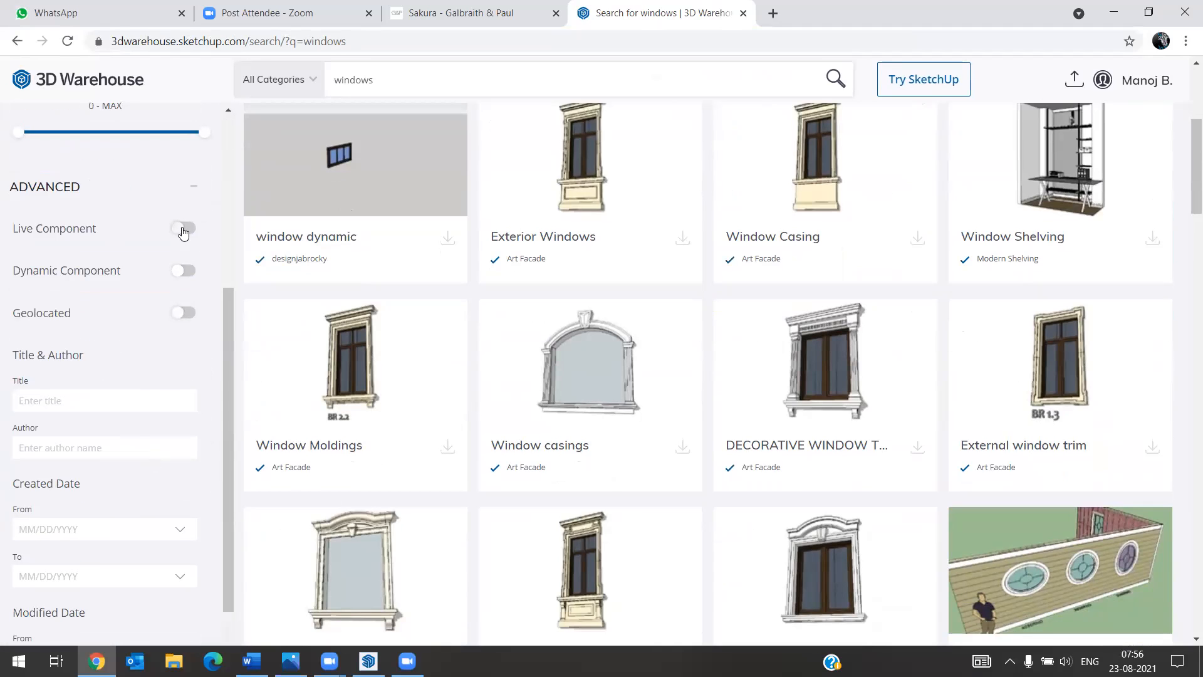
{"action": "left_click", "coordinate": [182, 230]}
Show the windows results as models and replace the Live Component filter with the Dynamic Component filter.
{"action": "left_click", "coordinate": [374, 163]}
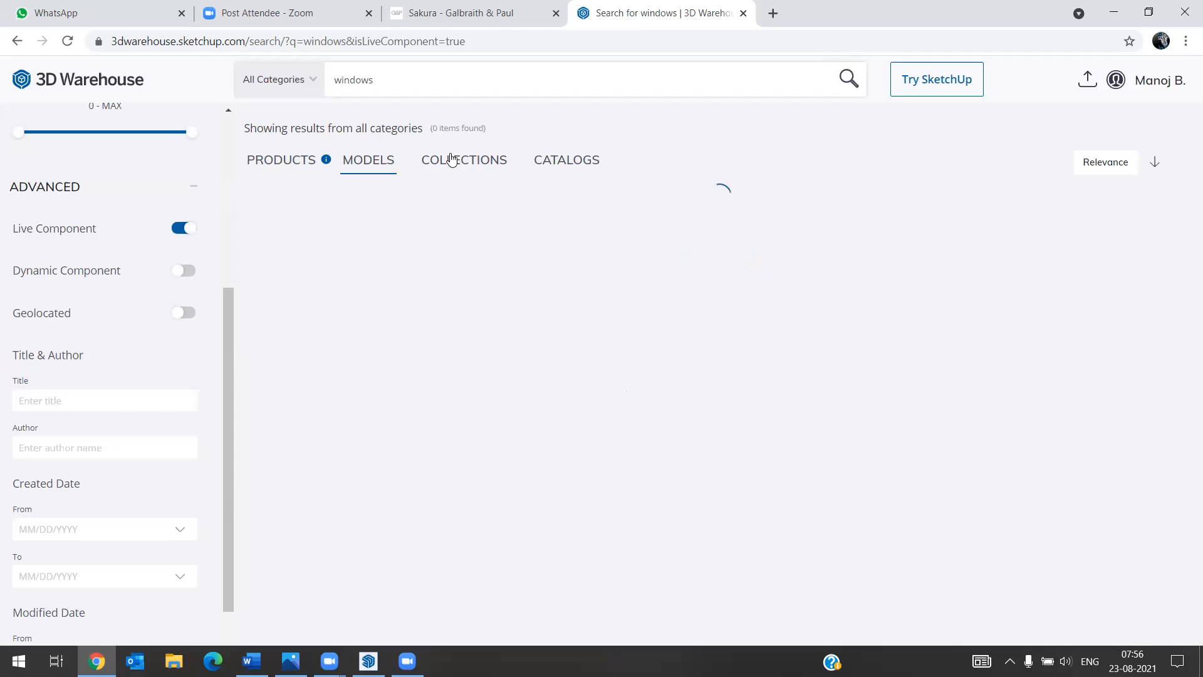
{"action": "left_click", "coordinate": [473, 165]}
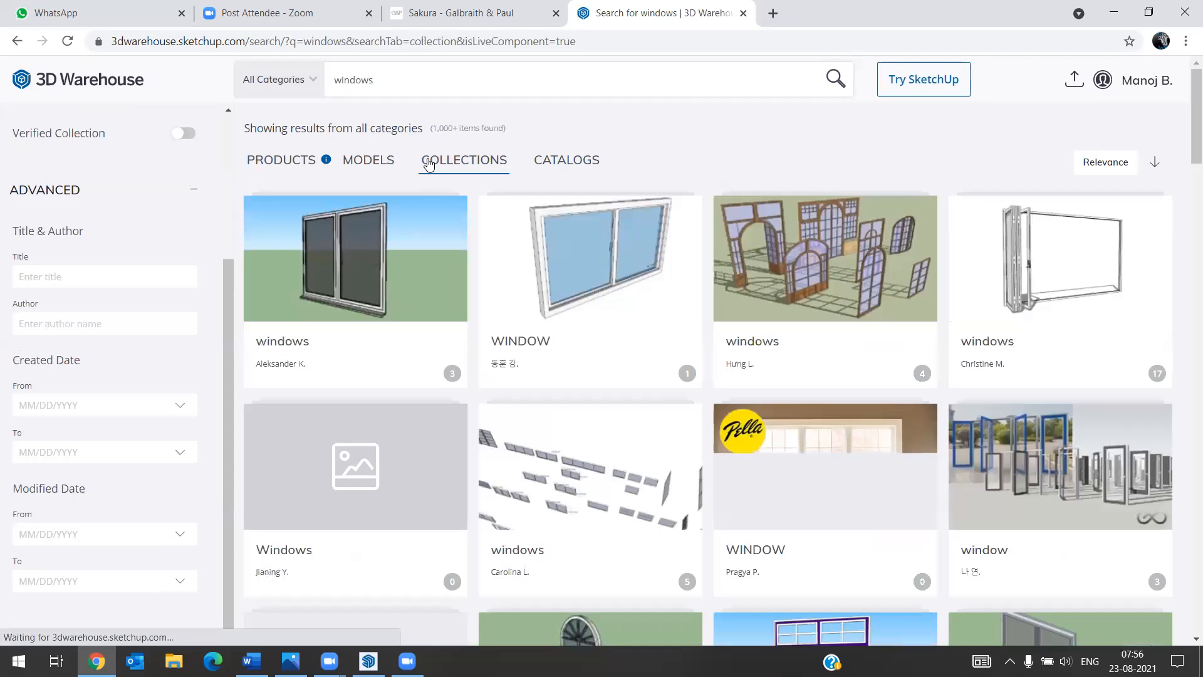
{"action": "left_click", "coordinate": [380, 162]}
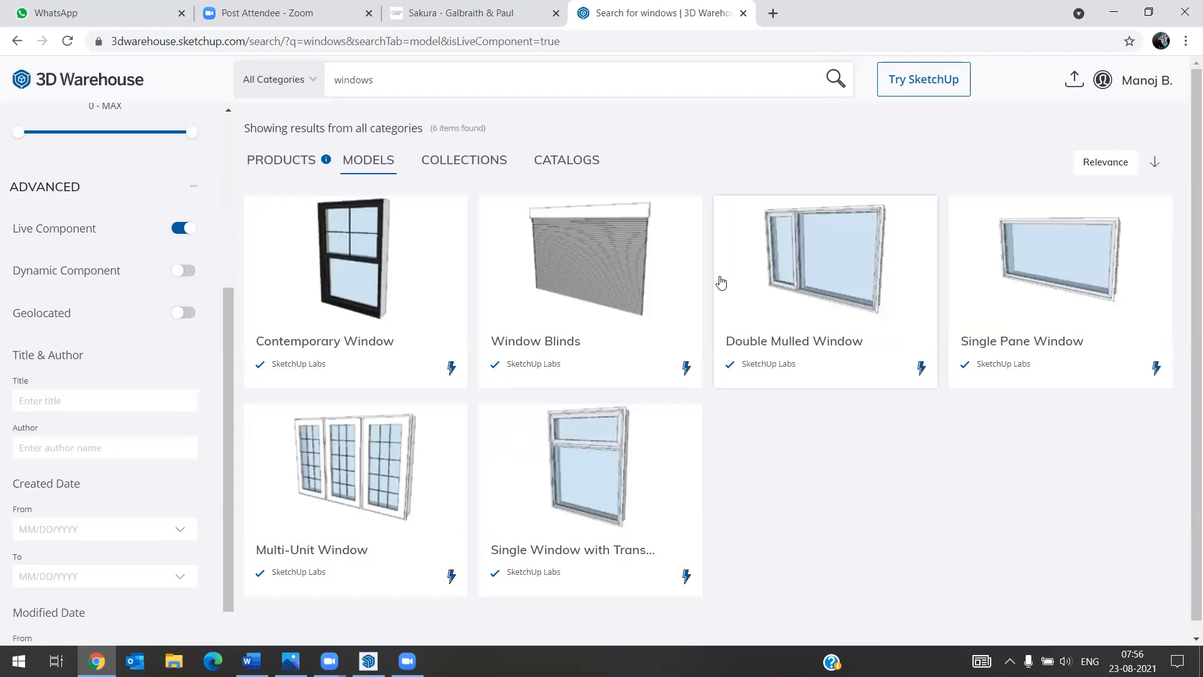
{"action": "left_click", "coordinate": [184, 230]}
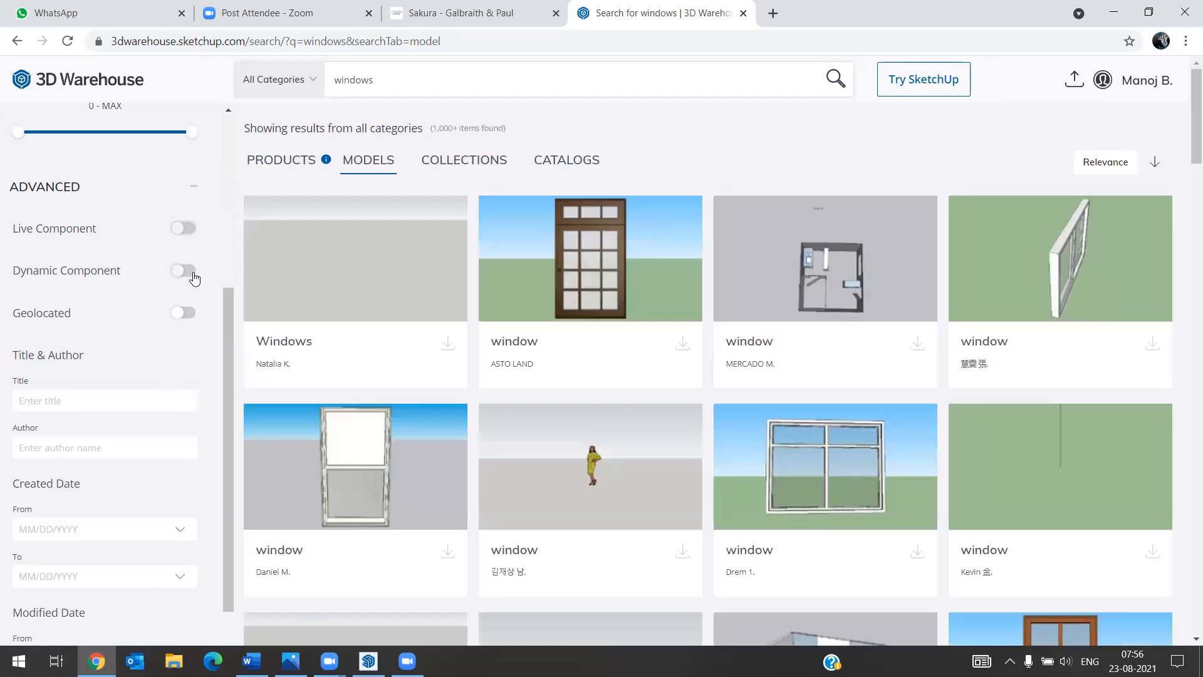
{"action": "left_click", "coordinate": [191, 273]}
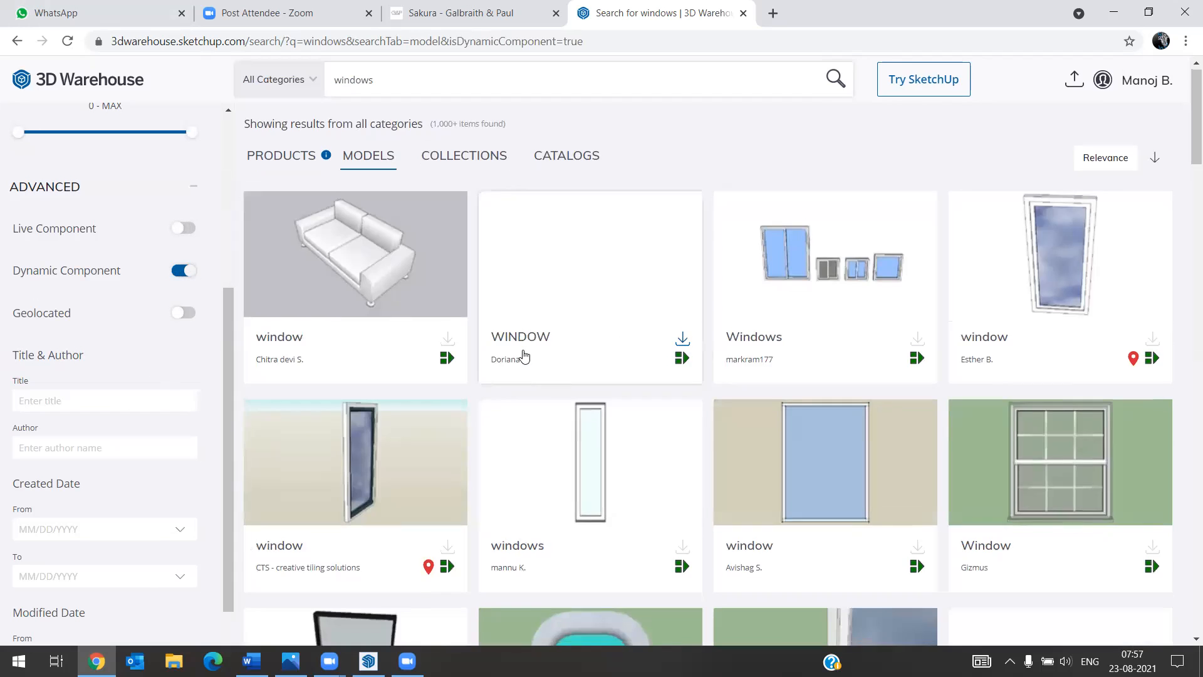
Look through the dynamic component window models in the 3D Warehouse results for one that suits the large opening.
{"action": "scroll", "coordinate": [523, 354], "scroll_direction": "down", "scroll_amount": 4}
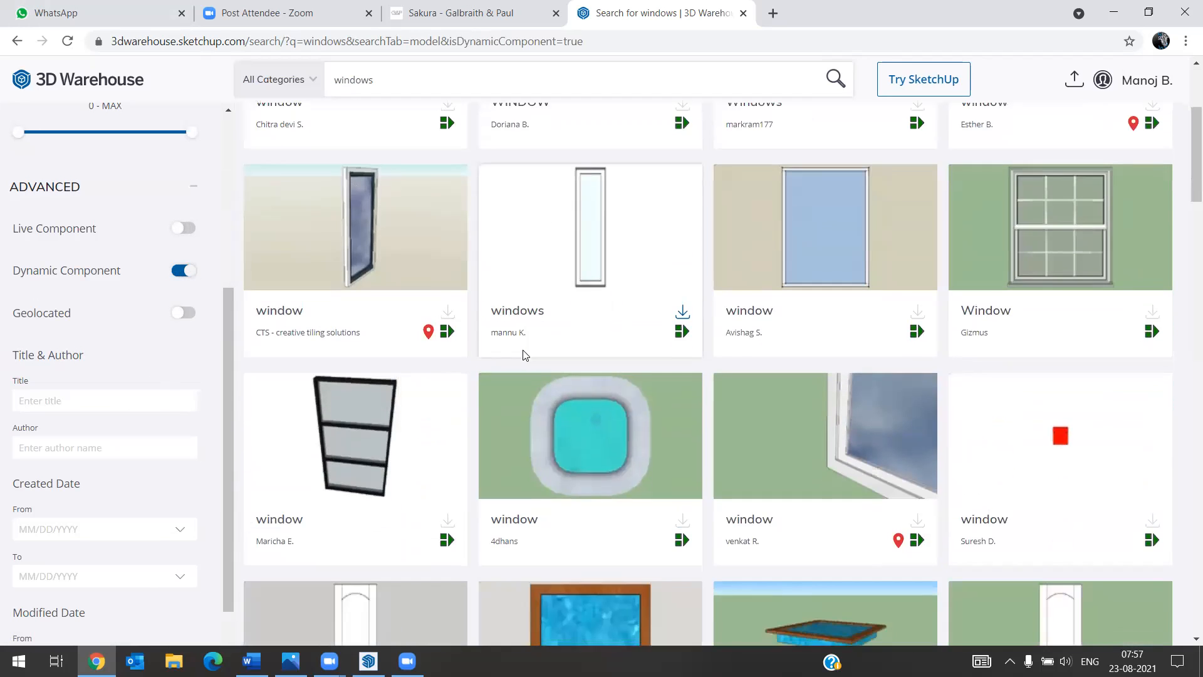
{"action": "scroll", "coordinate": [525, 356], "scroll_direction": "down", "scroll_amount": 6}
{"action": "scroll", "coordinate": [524, 356], "scroll_direction": "down", "scroll_amount": 12}
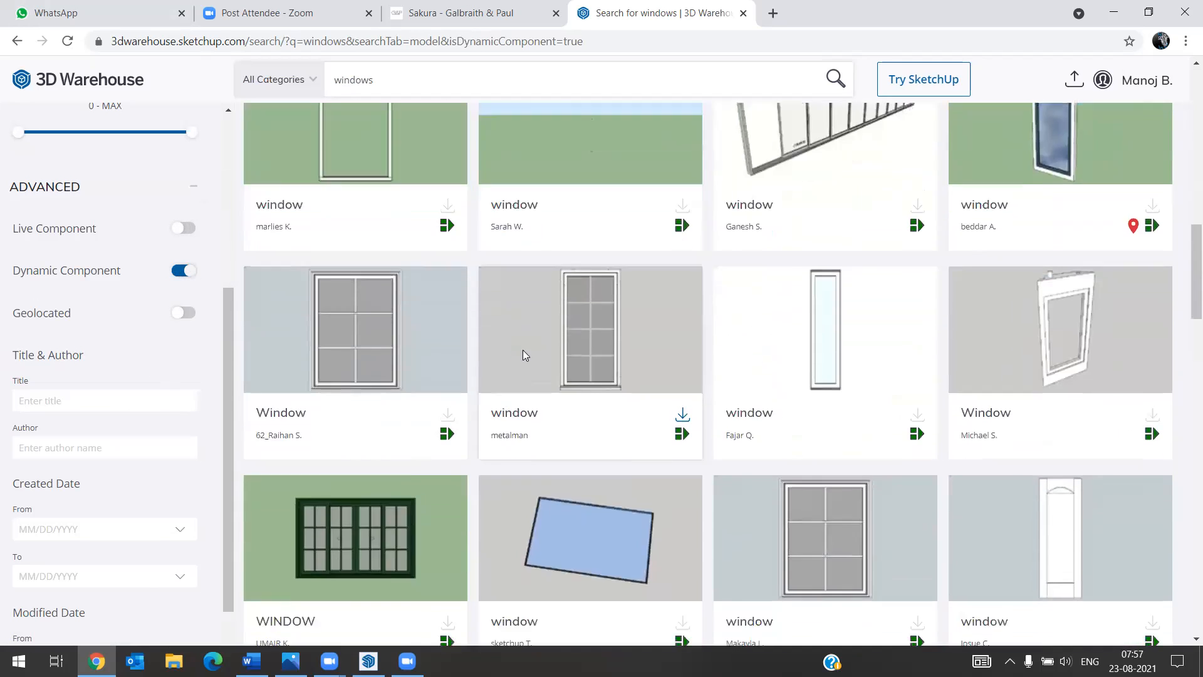
{"action": "scroll", "coordinate": [525, 355], "scroll_direction": "down", "scroll_amount": 2}
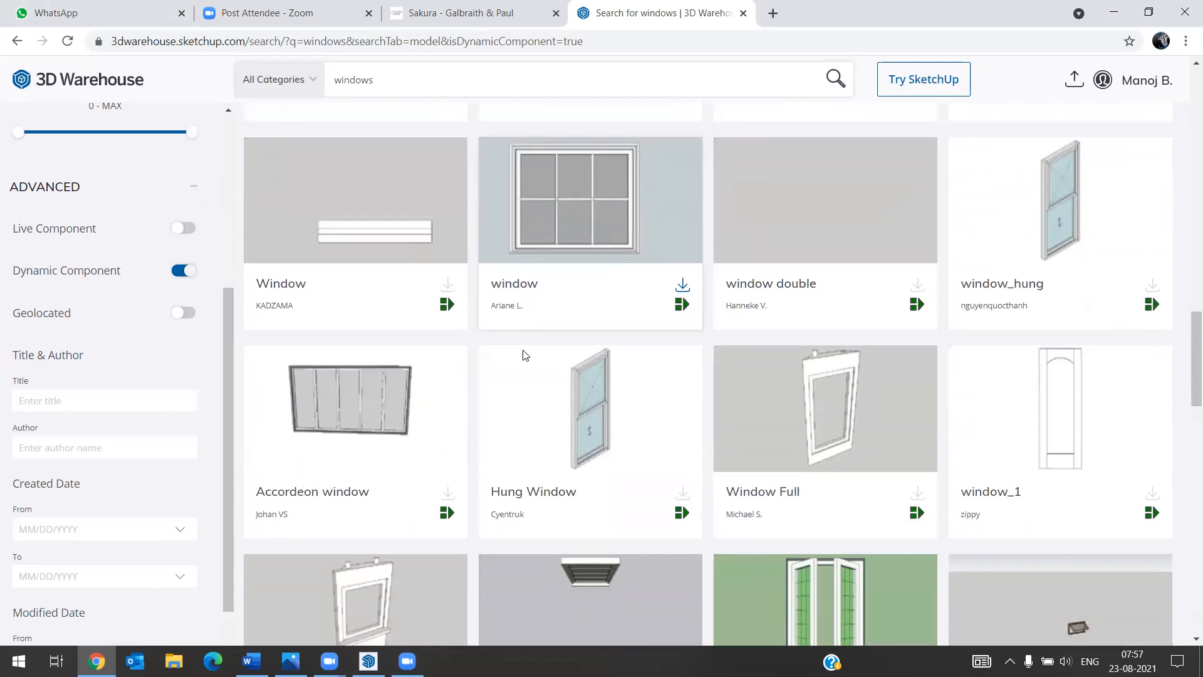
{"action": "scroll", "coordinate": [526, 355], "scroll_direction": "down", "scroll_amount": 4}
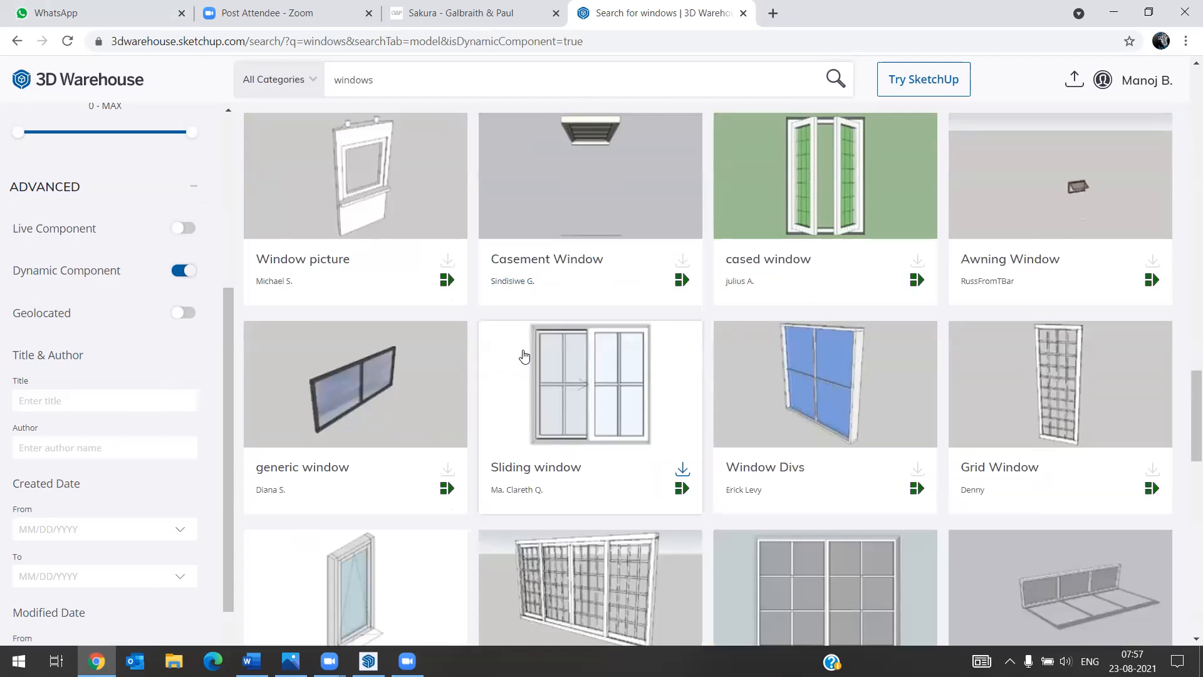
{"action": "scroll", "coordinate": [525, 355], "scroll_direction": "down", "scroll_amount": 2}
{"action": "scroll", "coordinate": [525, 355], "scroll_direction": "down", "scroll_amount": 3}
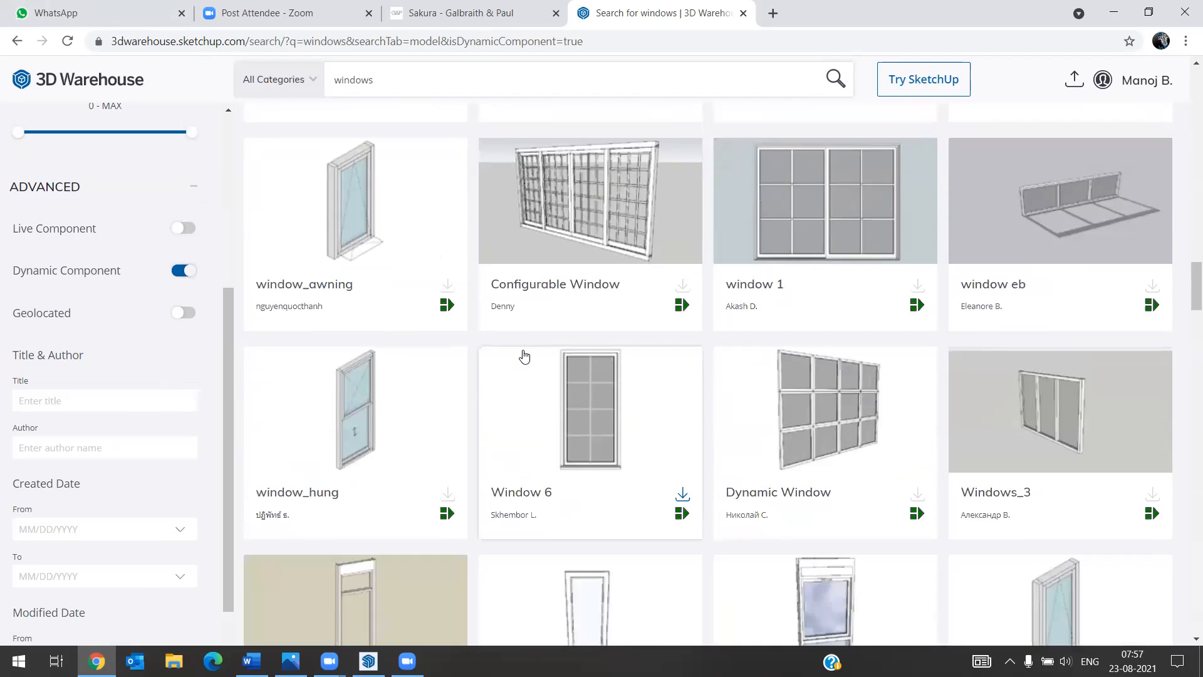
{"action": "scroll", "coordinate": [525, 356], "scroll_direction": "down", "scroll_amount": 2}
{"action": "scroll", "coordinate": [525, 356], "scroll_direction": "up", "scroll_amount": 5}
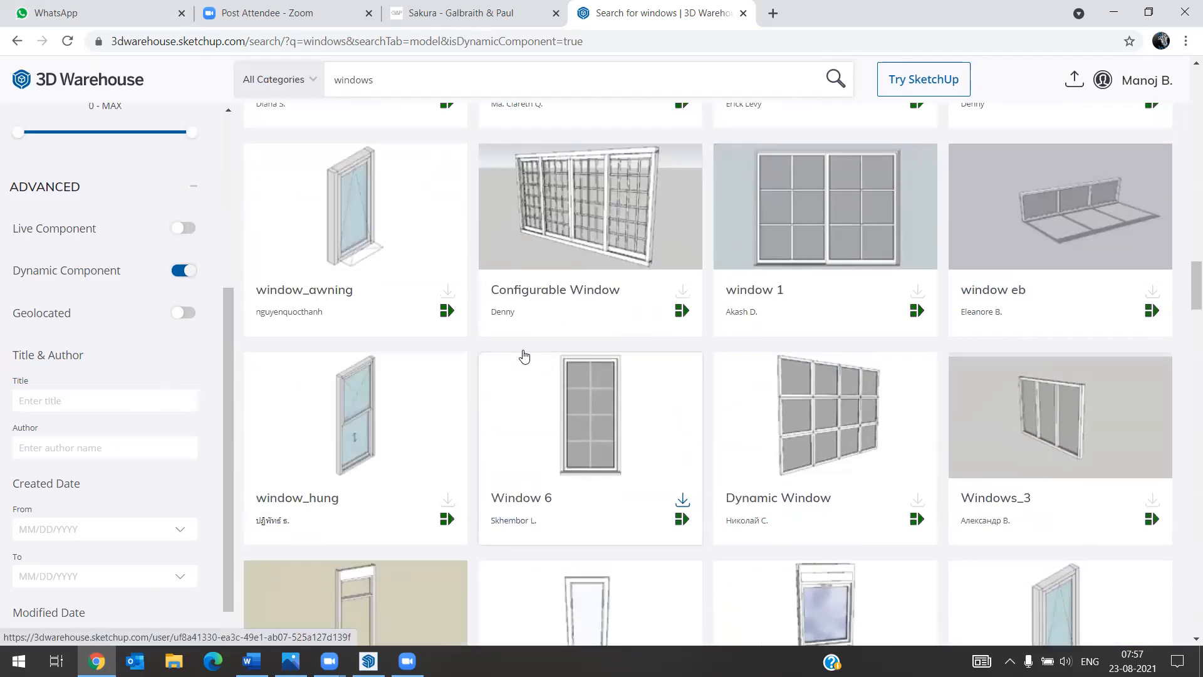
{"action": "scroll", "coordinate": [525, 356], "scroll_direction": "up", "scroll_amount": 20}
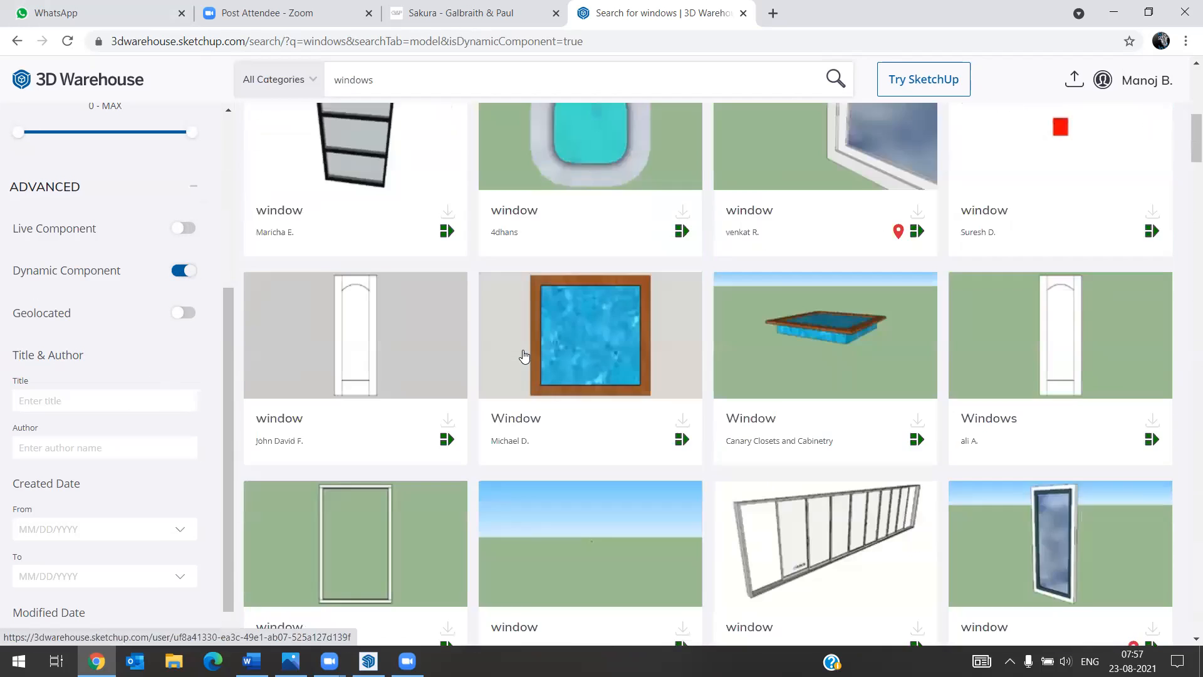
{"action": "scroll", "coordinate": [525, 356], "scroll_direction": "up", "scroll_amount": 2}
{"action": "scroll", "coordinate": [525, 356], "scroll_direction": "up", "scroll_amount": 2}
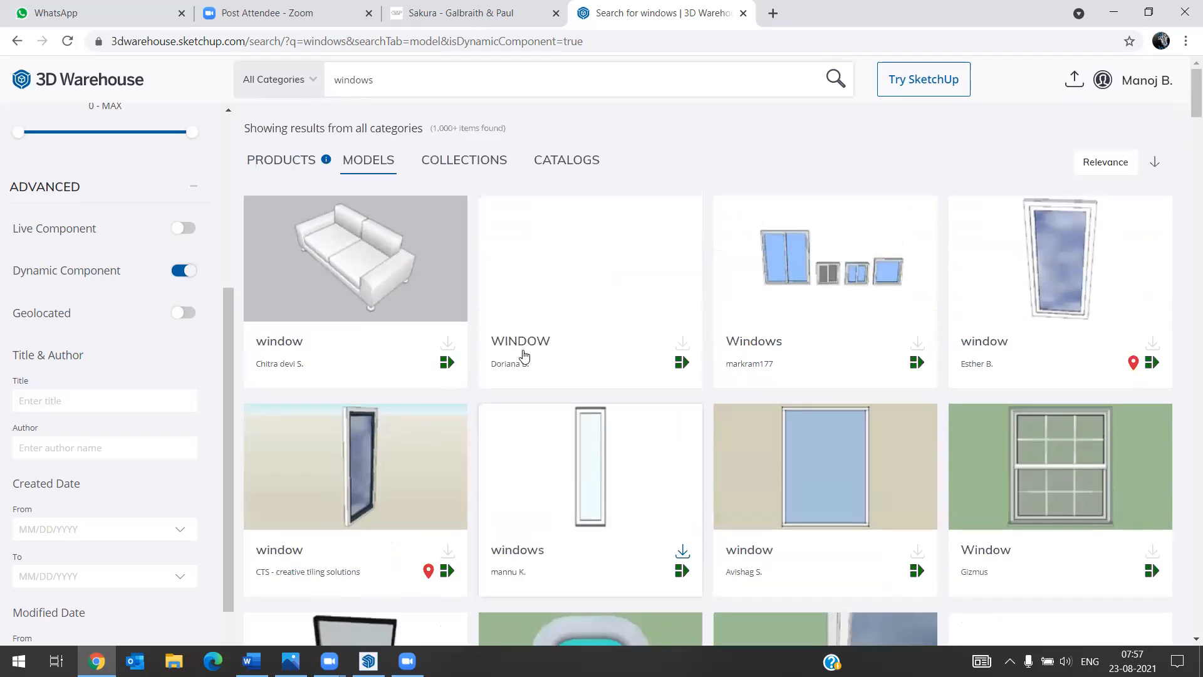
Find the white-framed Dynamic Window with a four-by-three pane grid and download it as a SketchUp 2021 Model.
{"action": "scroll", "coordinate": [525, 356], "scroll_direction": "down", "scroll_amount": 10}
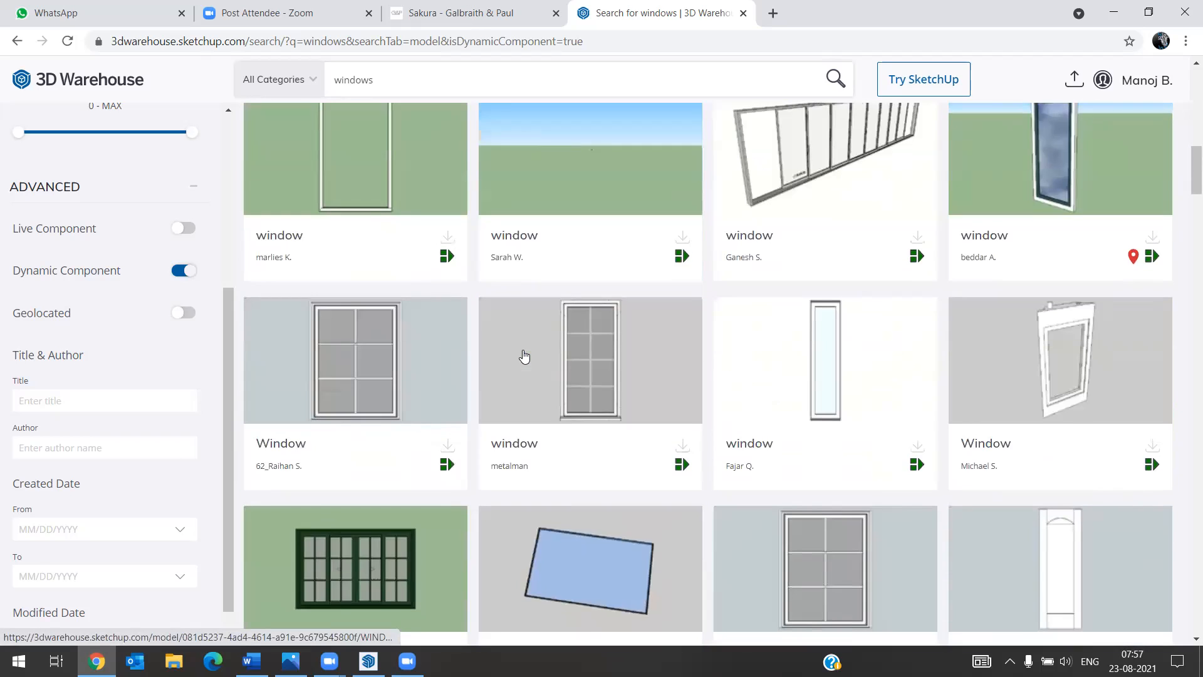
{"action": "scroll", "coordinate": [525, 356], "scroll_direction": "down", "scroll_amount": 2}
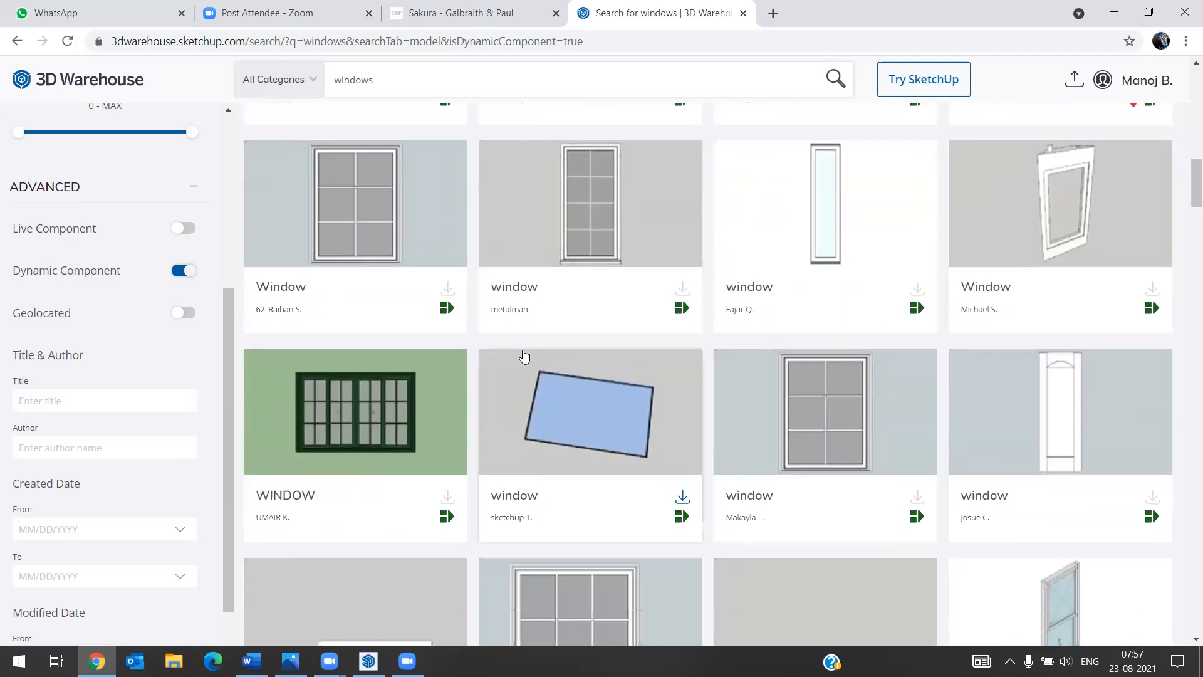
{"action": "scroll", "coordinate": [525, 356], "scroll_direction": "down", "scroll_amount": 5}
{"action": "scroll", "coordinate": [526, 356], "scroll_direction": "down", "scroll_amount": 9}
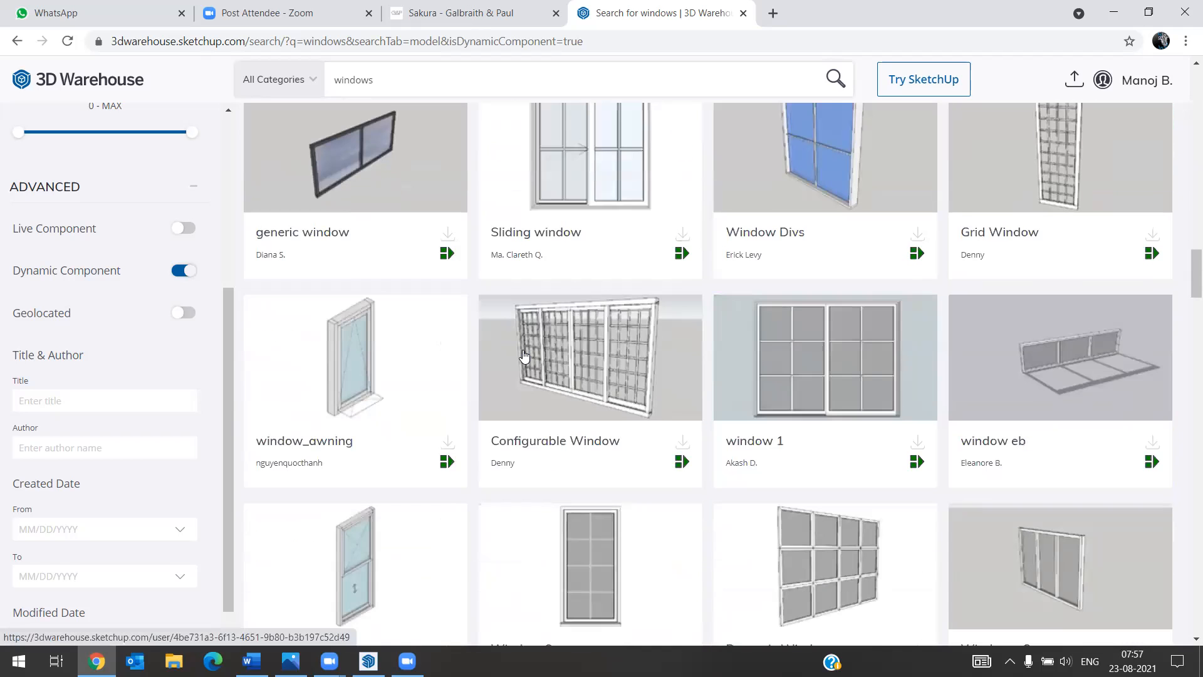
{"action": "scroll", "coordinate": [525, 356], "scroll_direction": "down", "scroll_amount": 4}
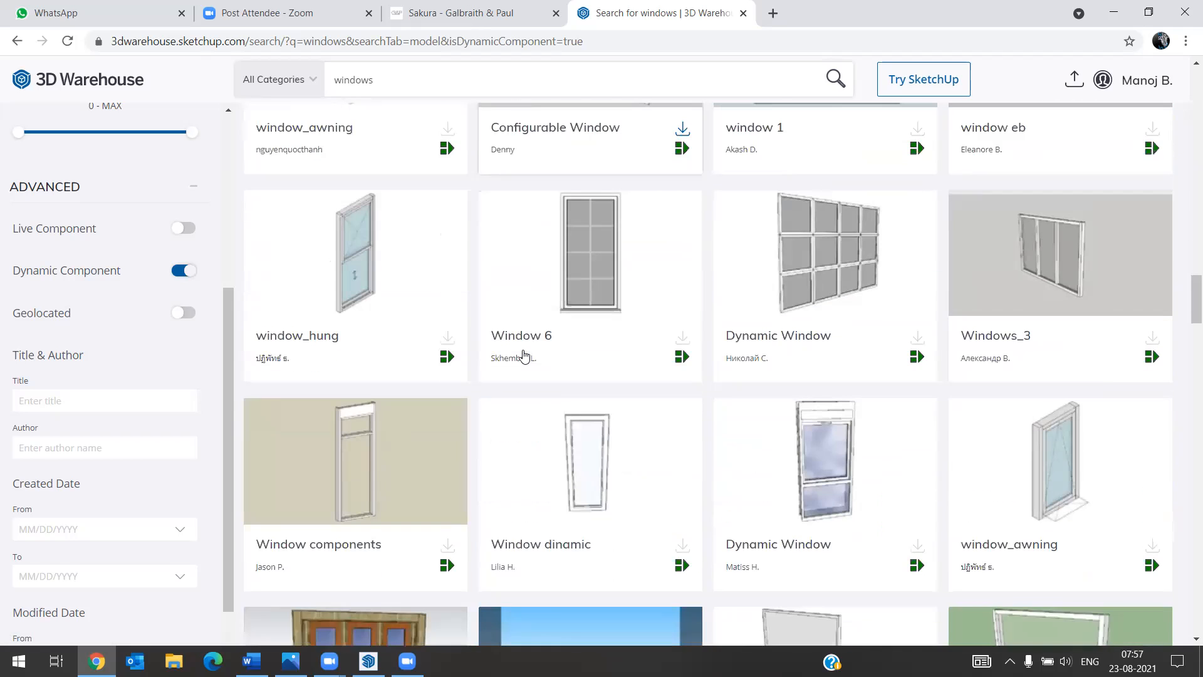
{"action": "left_click", "coordinate": [917, 340]}
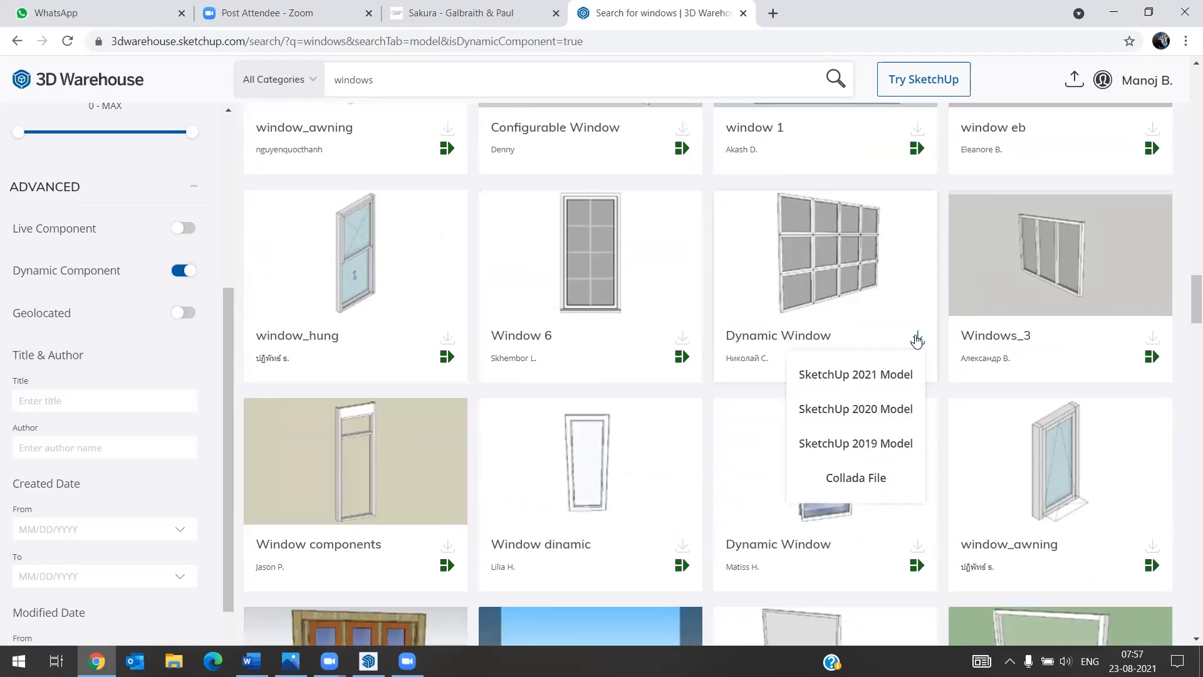
{"action": "left_click", "coordinate": [840, 374]}
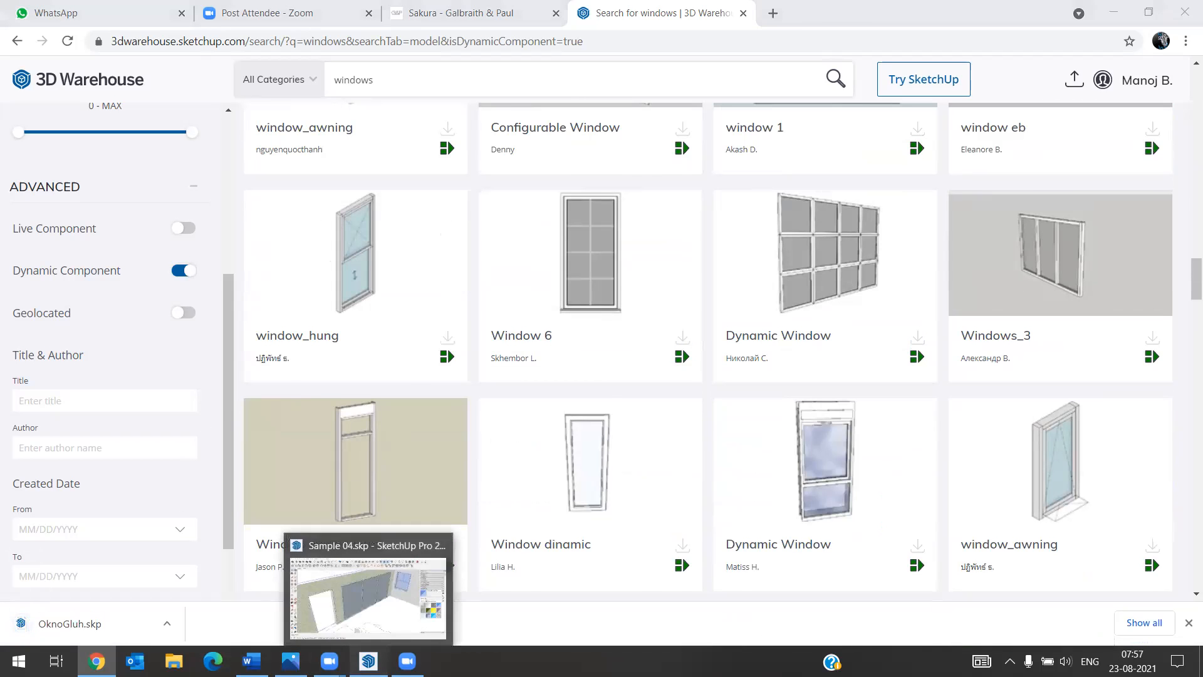
Switch to SketchUp and delete the three-panel frame from the large opening in the patterned wall.
{"action": "left_click", "coordinate": [369, 661]}
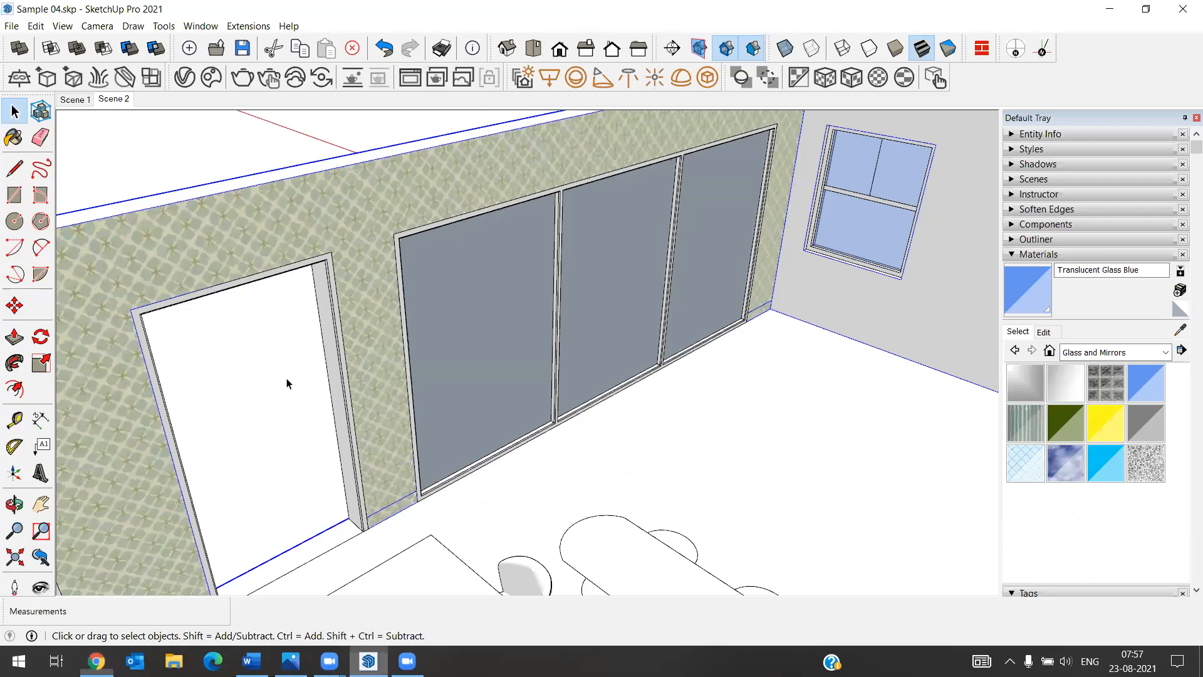
{"action": "left_click", "coordinate": [526, 307]}
{"action": "key", "text": "Delete"}
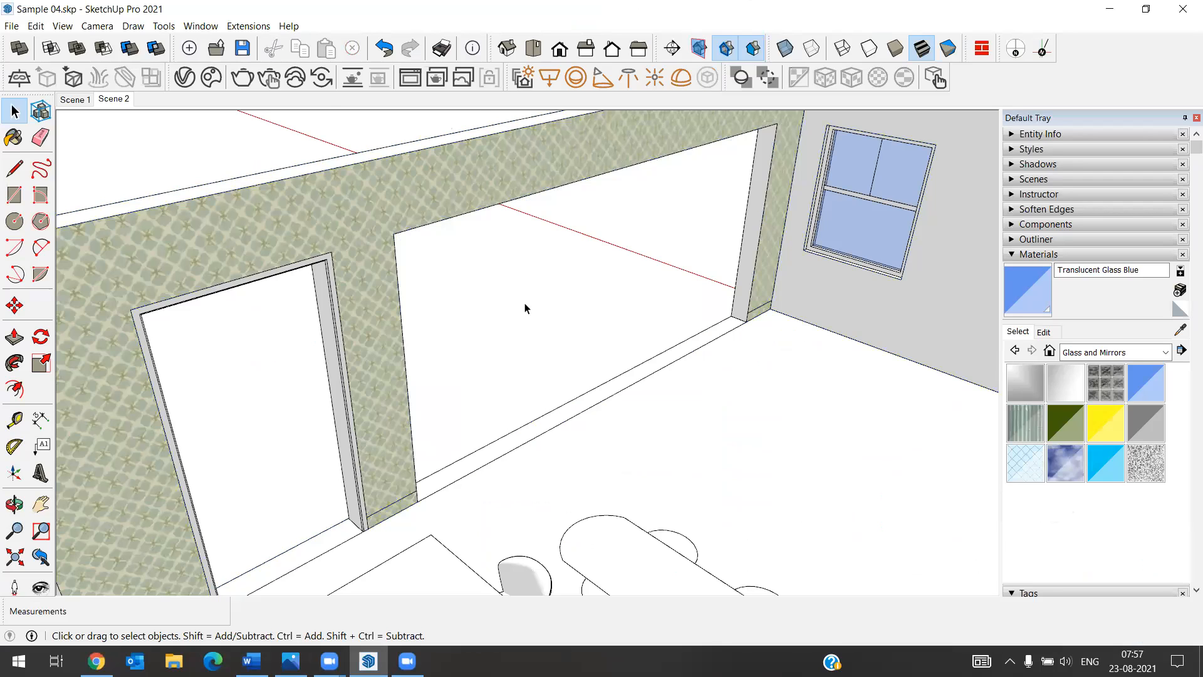
Import OknoGluh.skp from the Downloads folder and place it at the large opening's lower corner nearest the plain window wall.
{"action": "left_click", "coordinate": [11, 27]}
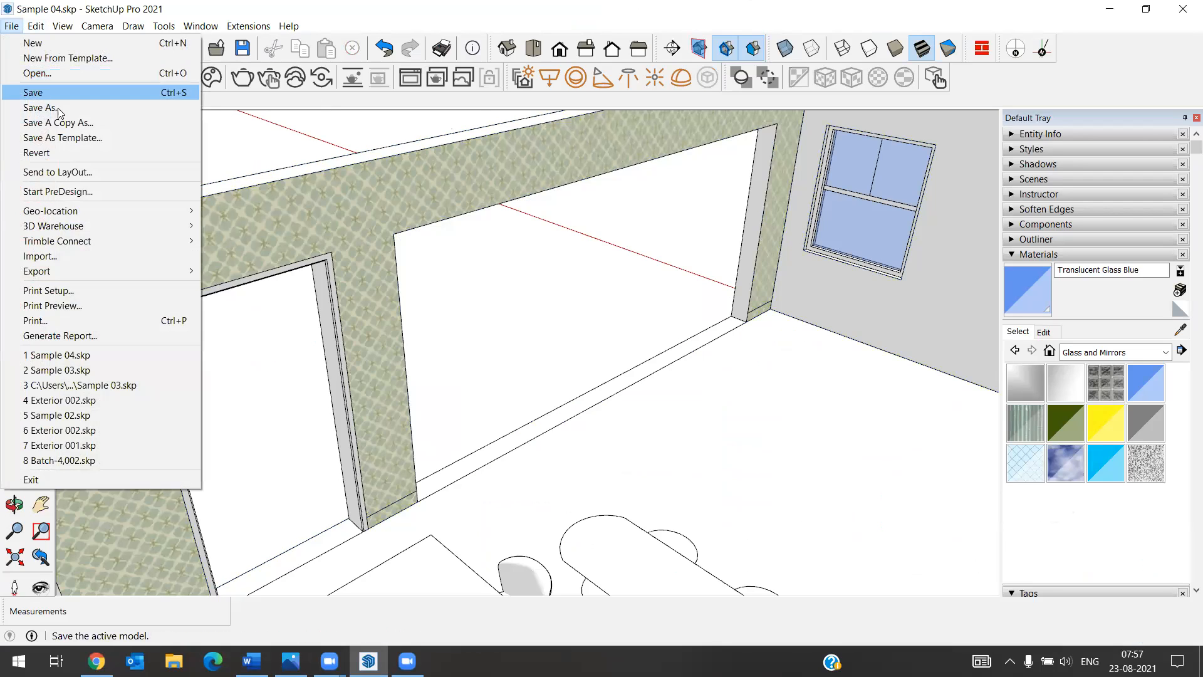
{"action": "left_click", "coordinate": [94, 256]}
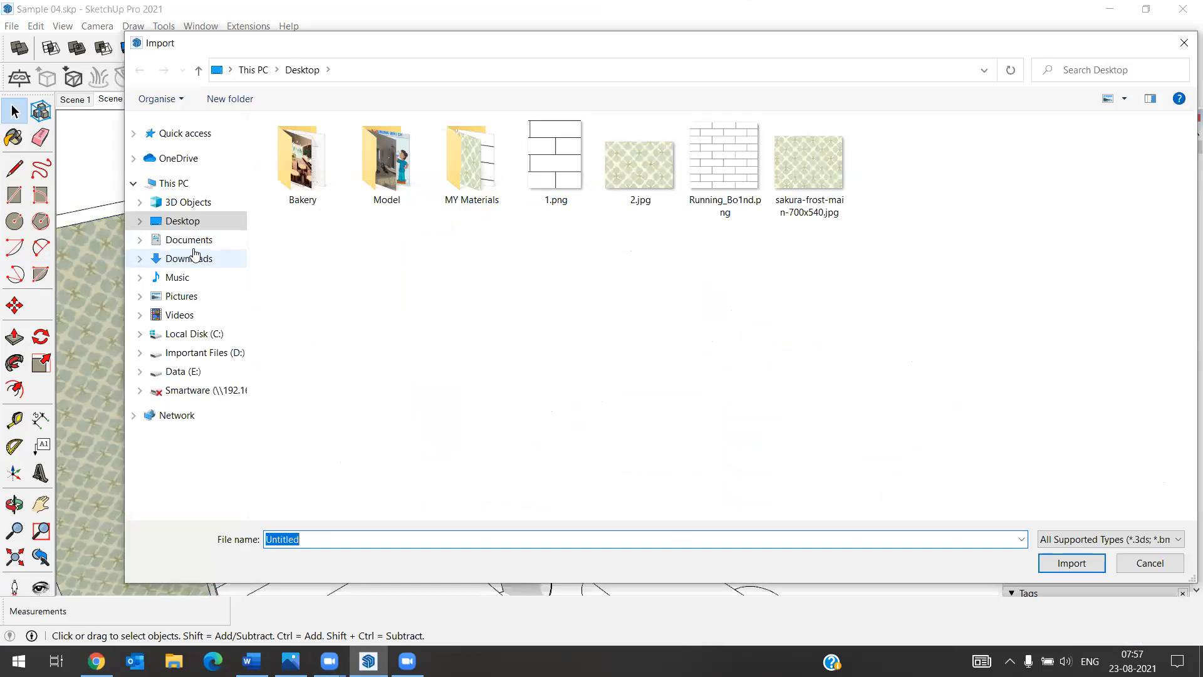
{"action": "left_click", "coordinate": [195, 255]}
{"action": "left_click", "coordinate": [332, 180]}
{"action": "left_click", "coordinate": [1070, 563]}
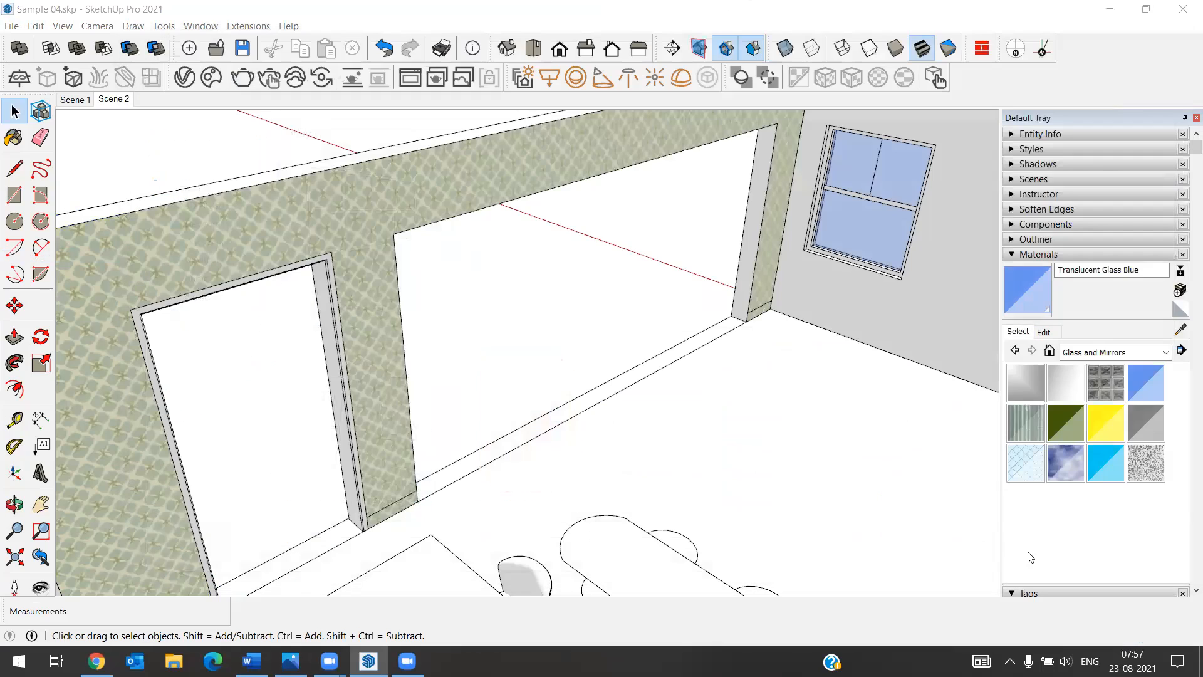
{"action": "left_click", "coordinate": [748, 322]}
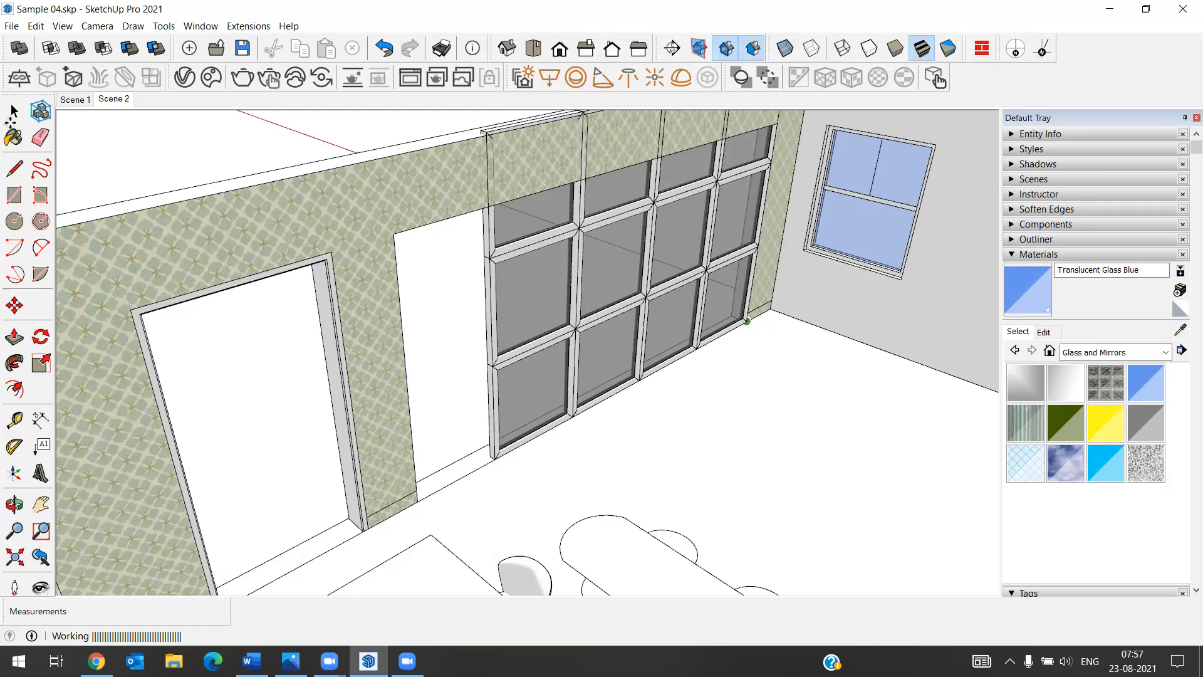
{"action": "key", "text": "space"}
{"action": "scroll", "coordinate": [509, 372], "scroll_direction": "down", "scroll_amount": 2}
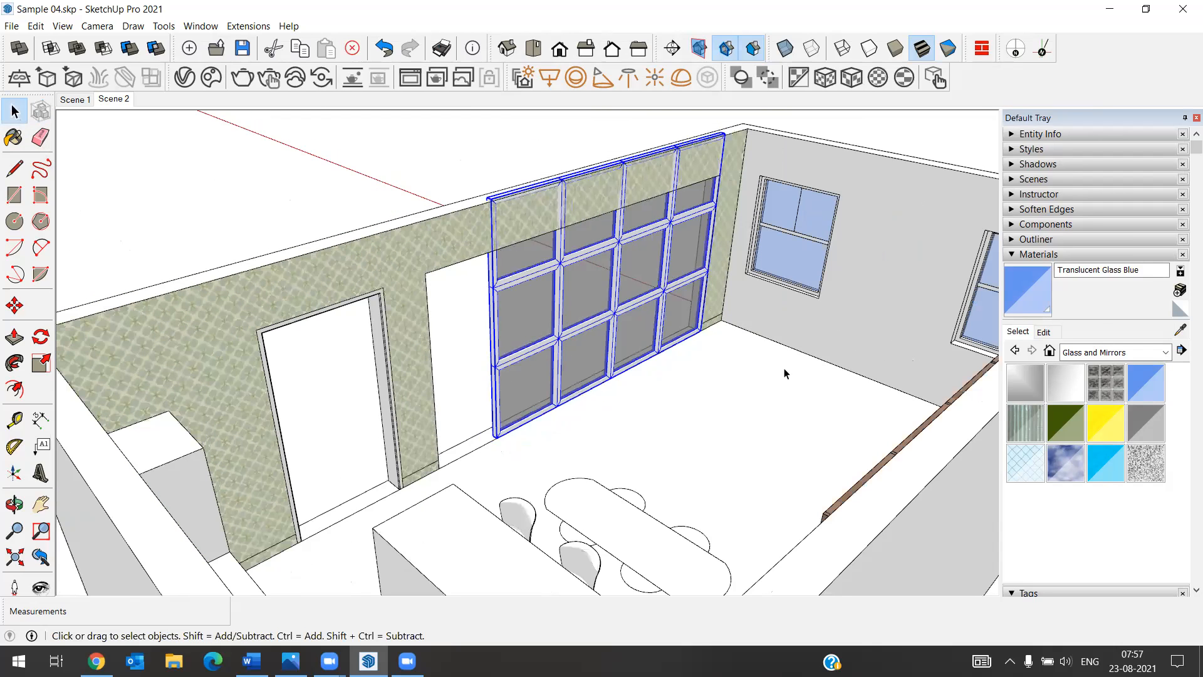
{"action": "scroll", "coordinate": [785, 374], "scroll_direction": "up", "scroll_amount": 2}
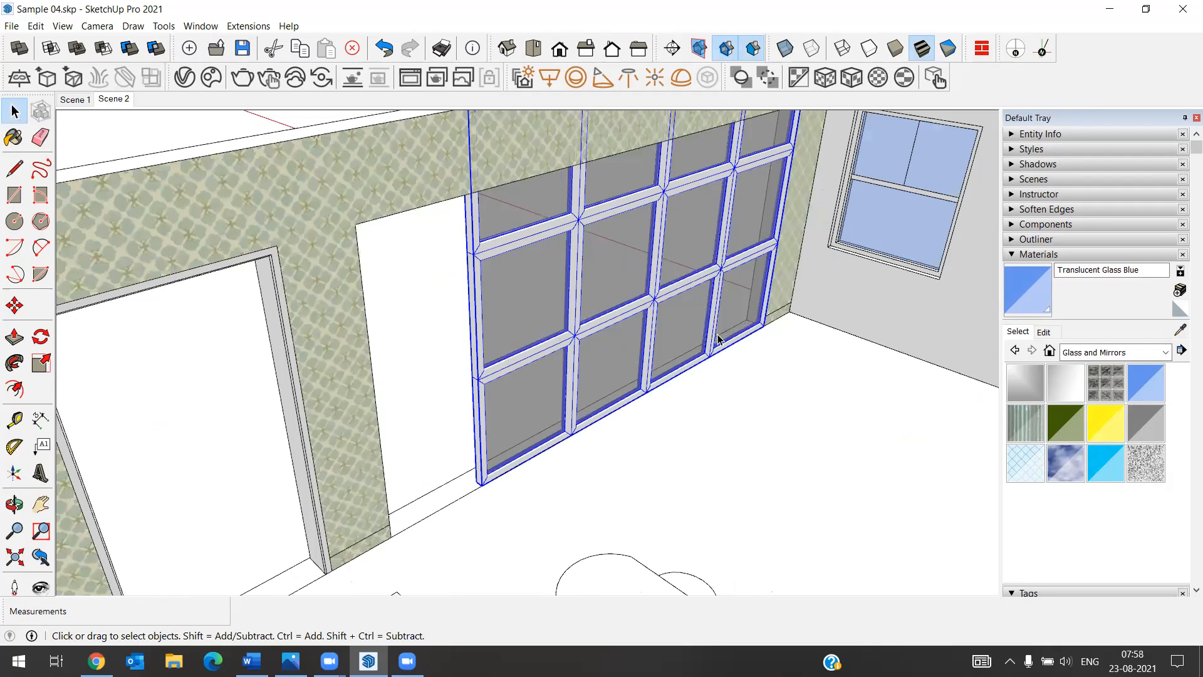
{"action": "left_click", "coordinate": [52, 369]}
{"action": "scroll", "coordinate": [453, 411], "scroll_direction": "down", "scroll_amount": 1}
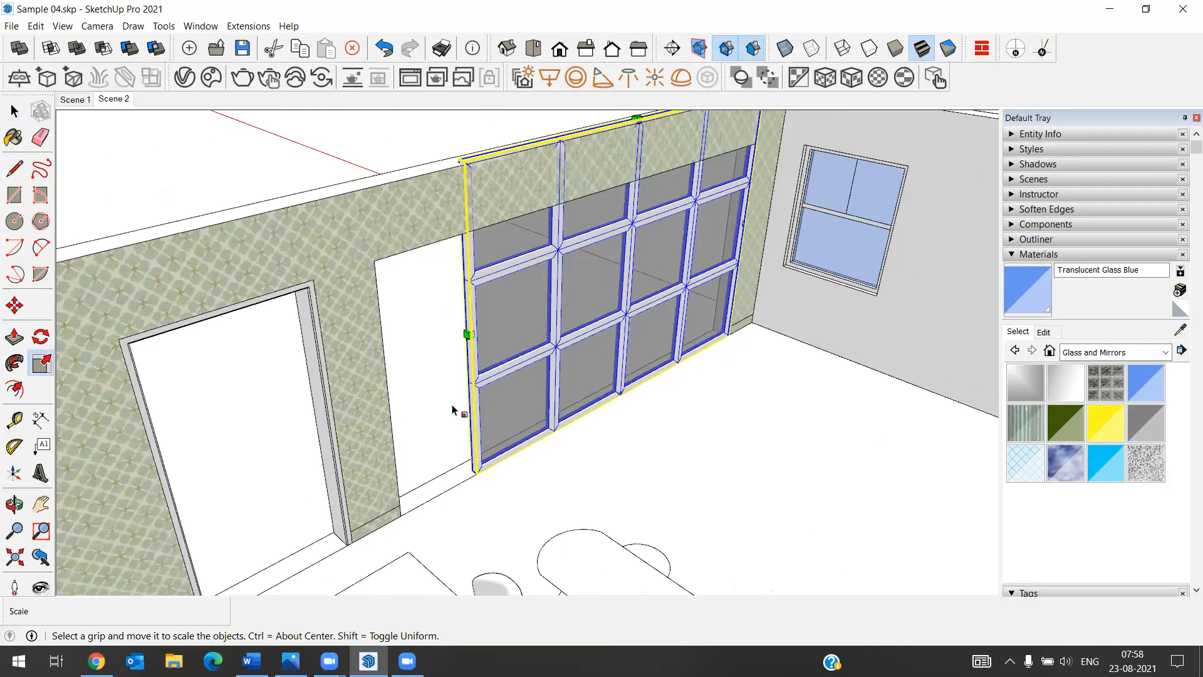
{"action": "scroll", "coordinate": [487, 343], "scroll_direction": "up", "scroll_amount": 1}
{"action": "left_click", "coordinate": [486, 344]}
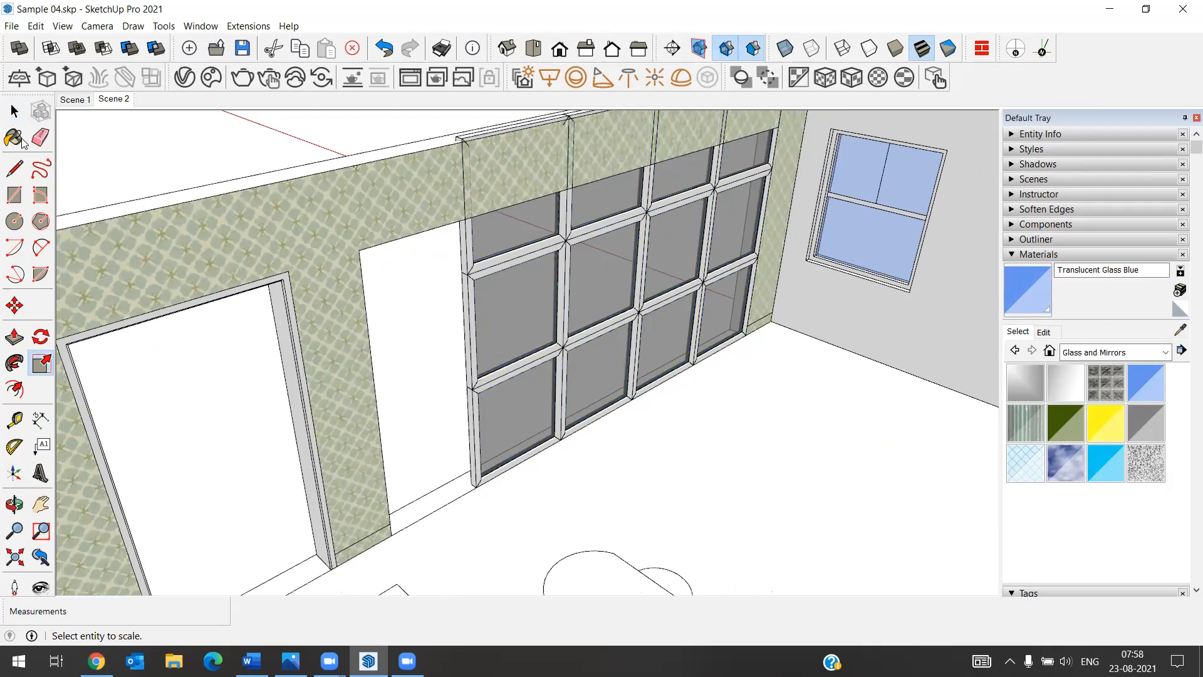
{"action": "left_click", "coordinate": [14, 111]}
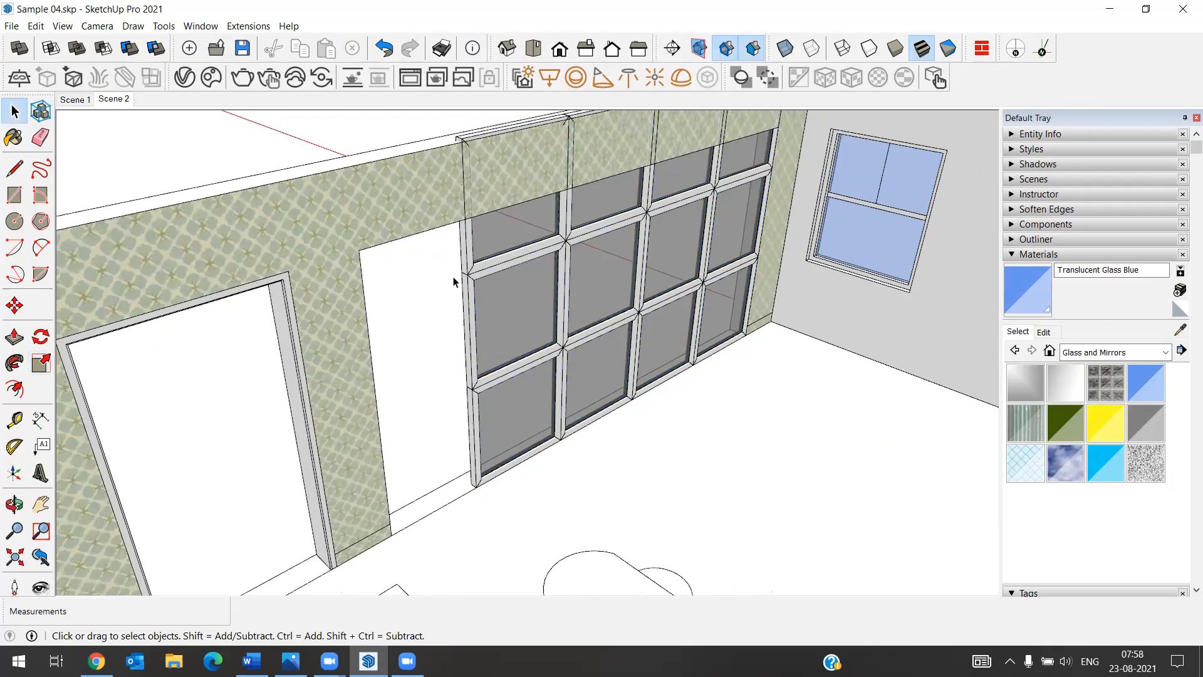
Open the imported window's dynamic Component Options, examine its size and divider spacing fields, and close them unchanged.
{"action": "left_click", "coordinate": [468, 274]}
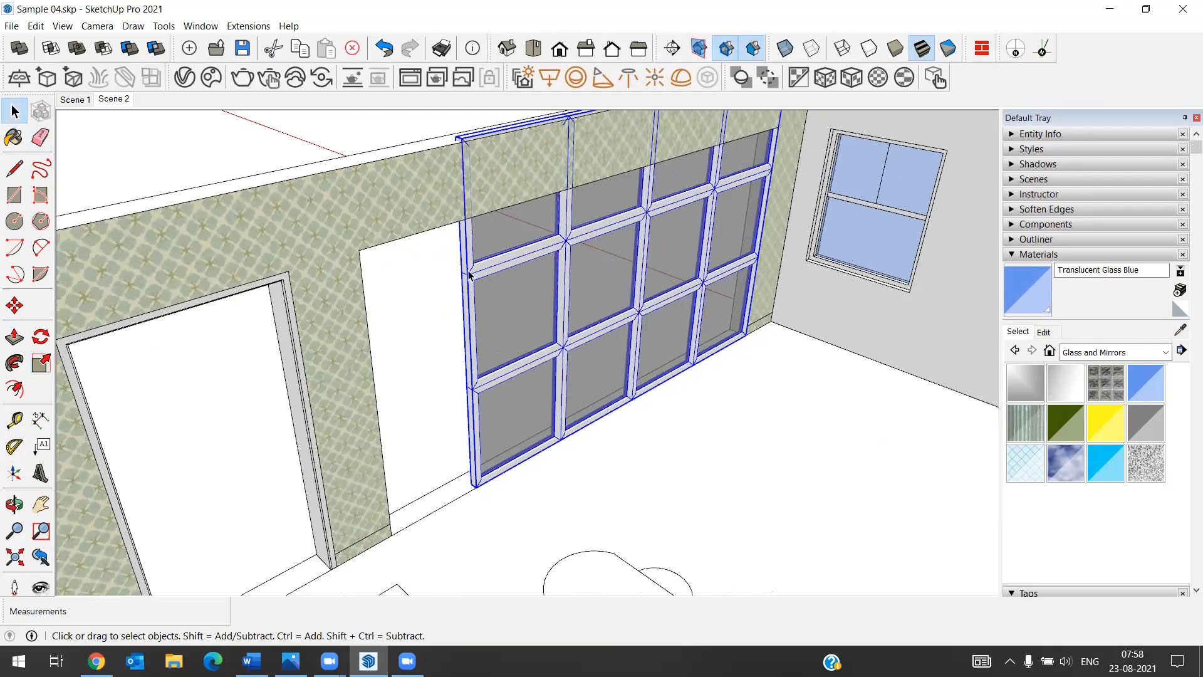
{"action": "right_click", "coordinate": [469, 274]}
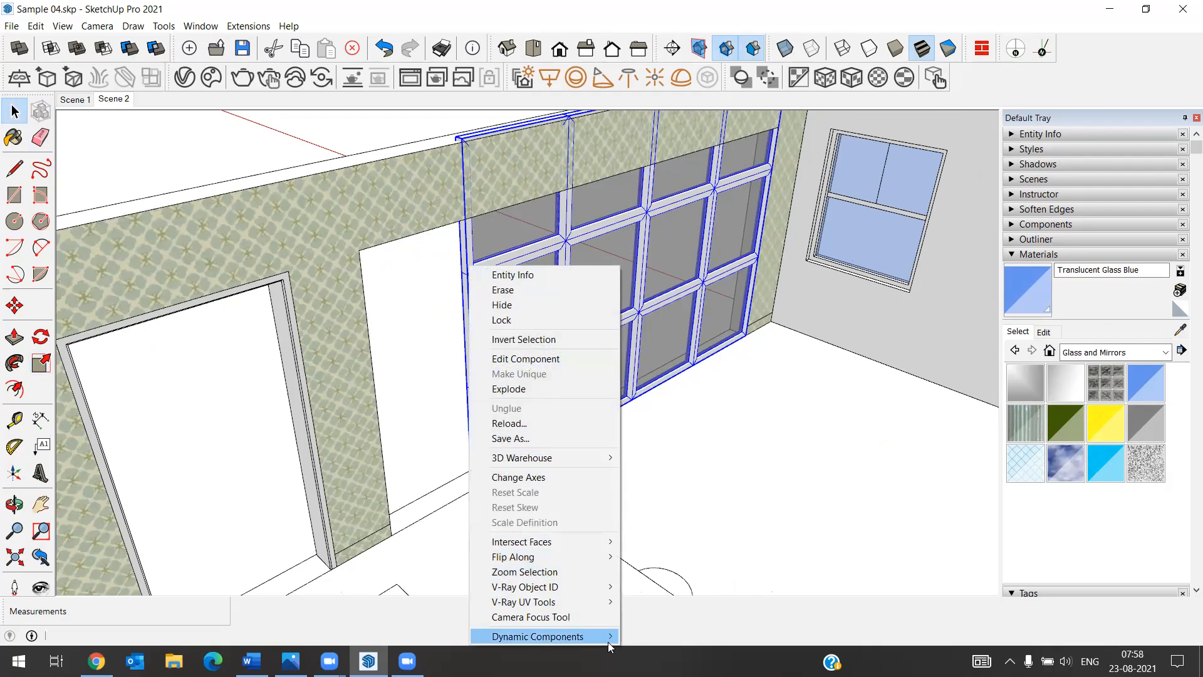
{"action": "mouse_move", "coordinate": [608, 641]}
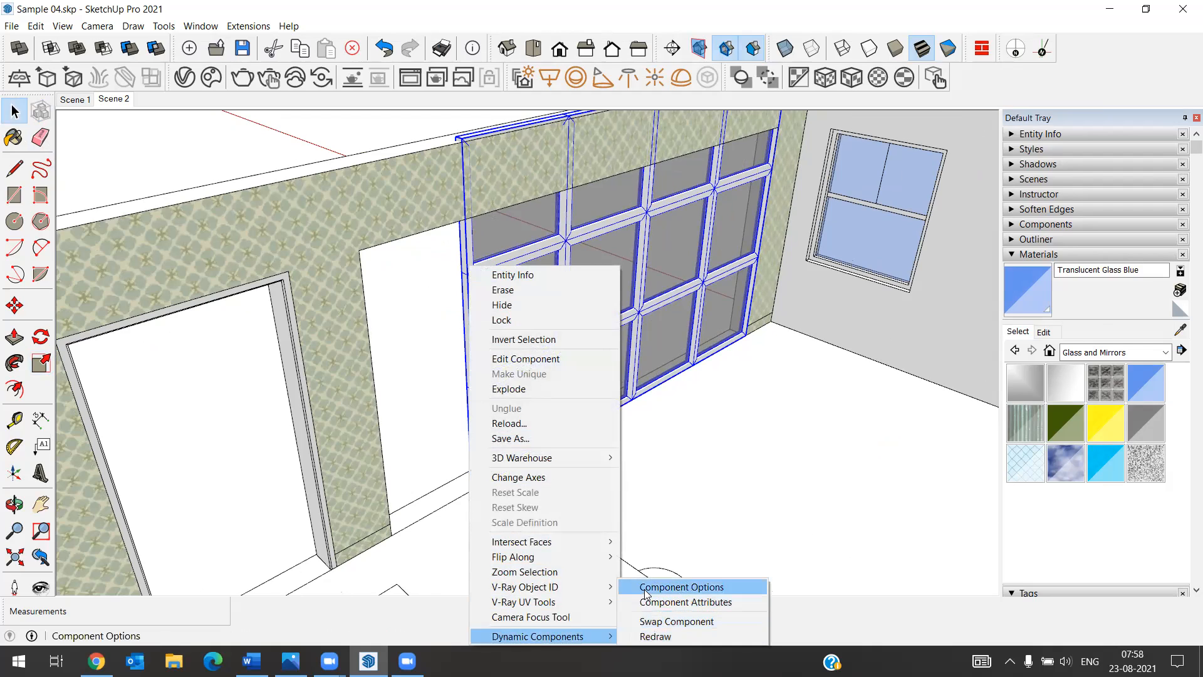
{"action": "right_click", "coordinate": [571, 229]}
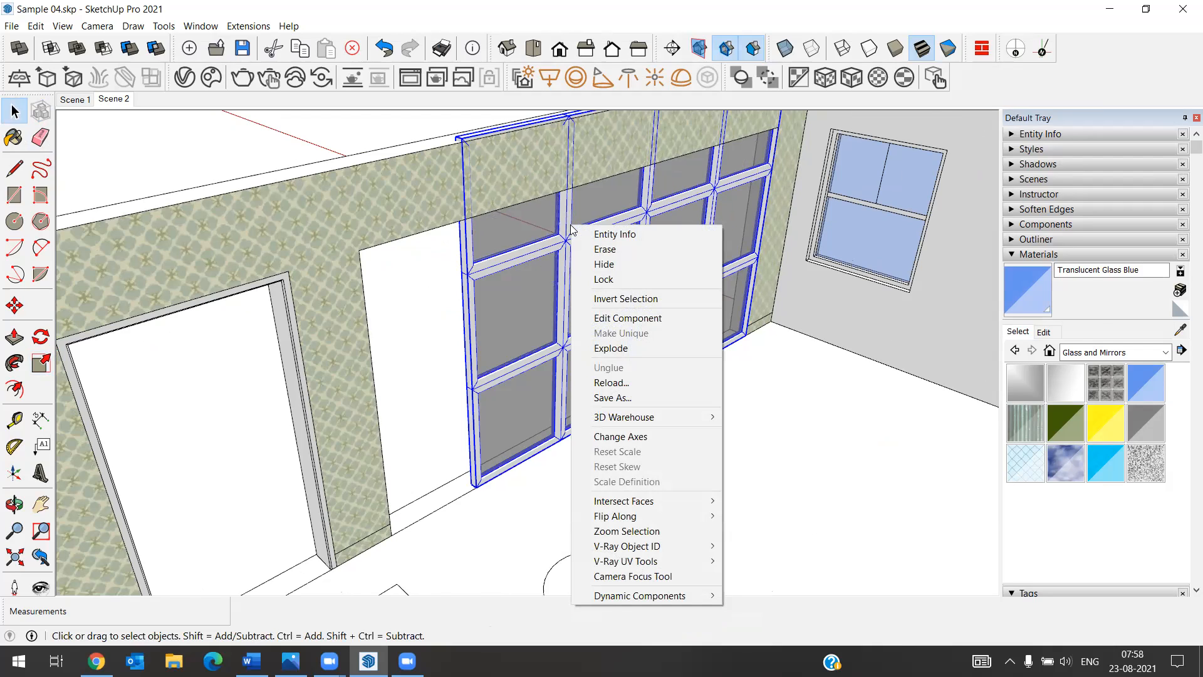
{"action": "mouse_move", "coordinate": [674, 599]}
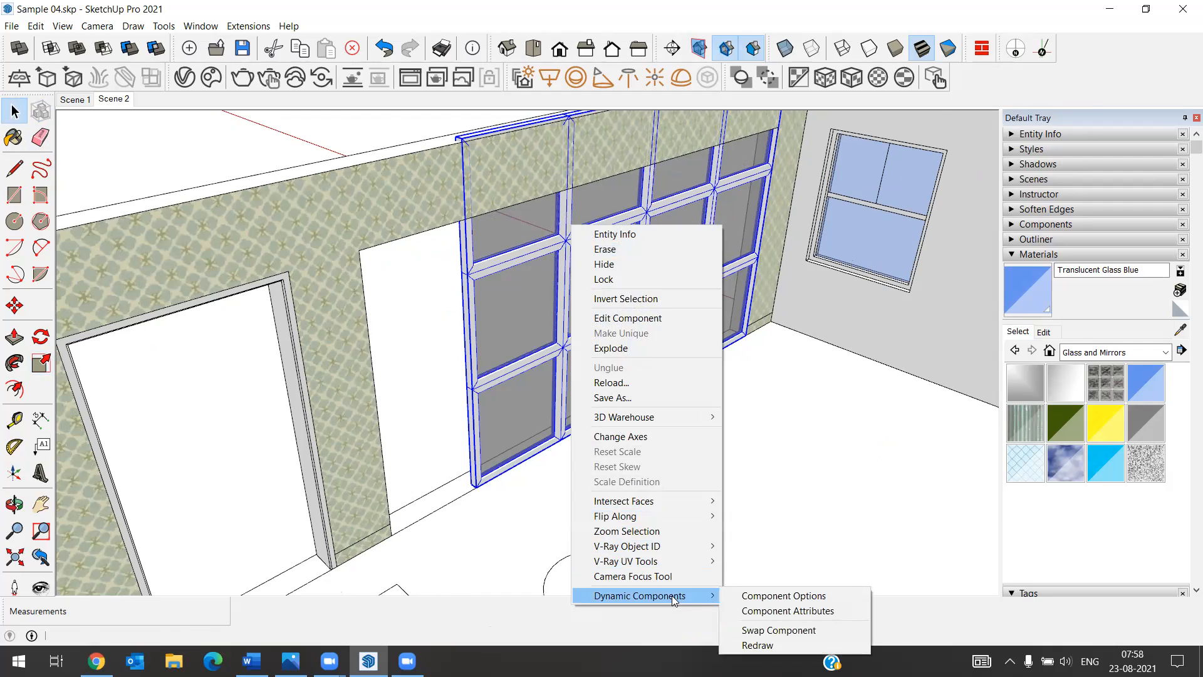
{"action": "left_click", "coordinate": [759, 597]}
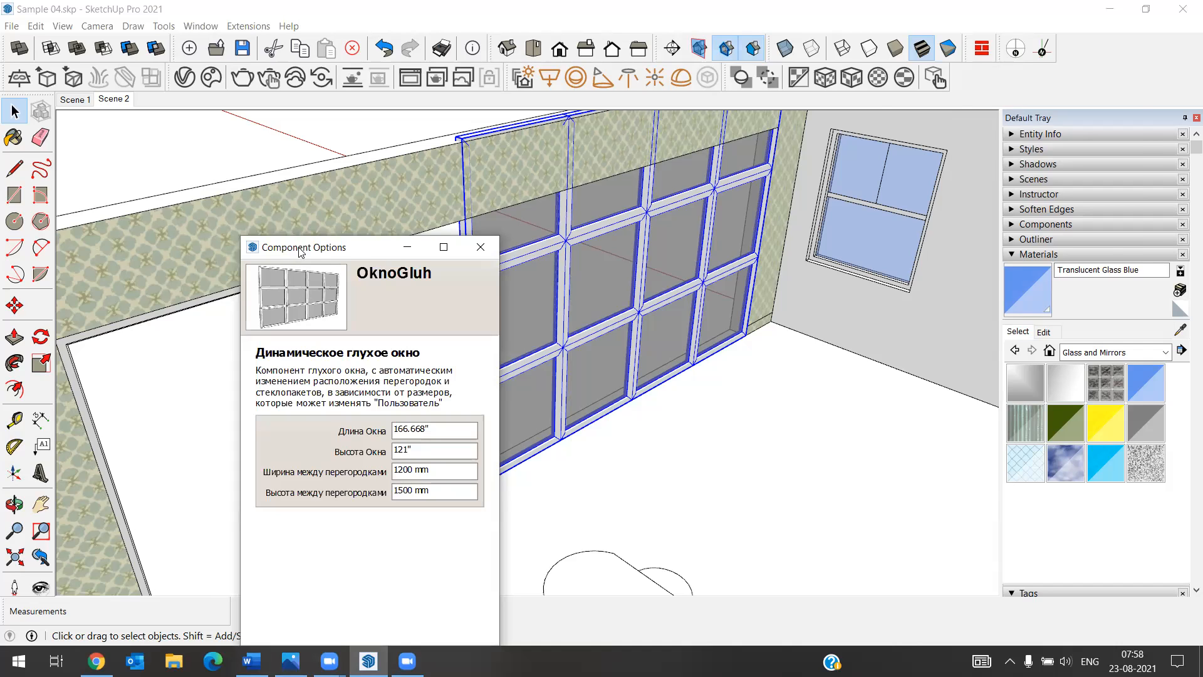
{"action": "left_click_drag", "start_coordinate": [302, 251], "coordinate": [939, 59]}
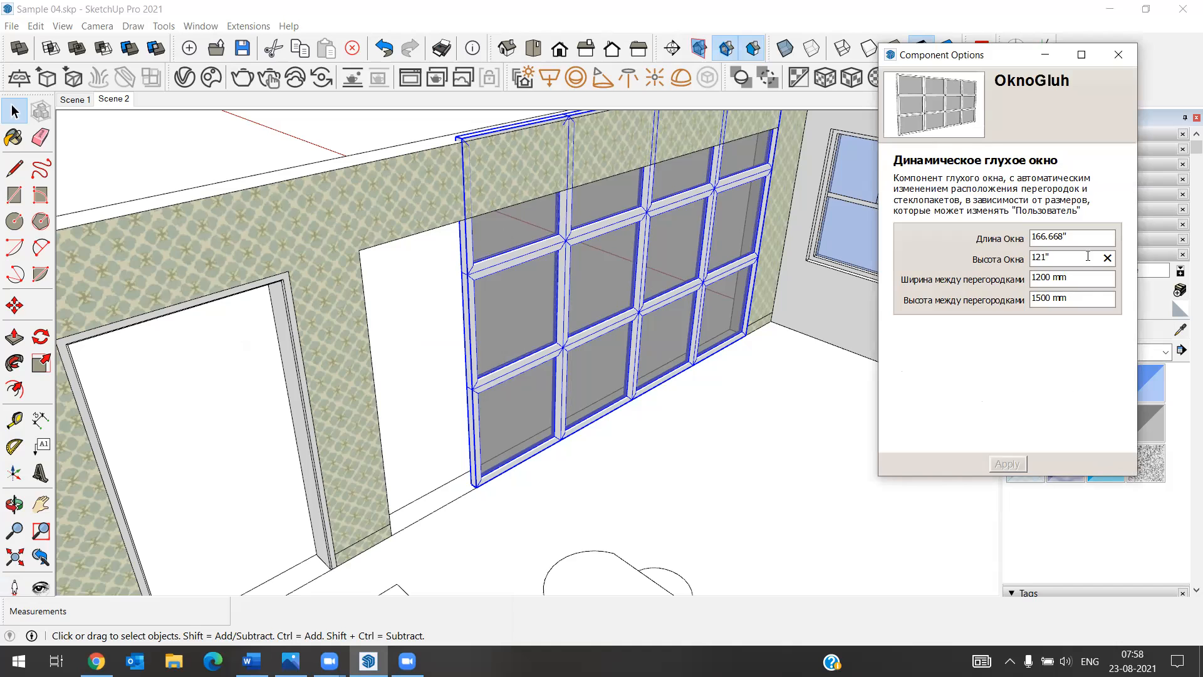
{"action": "left_click", "coordinate": [1119, 54]}
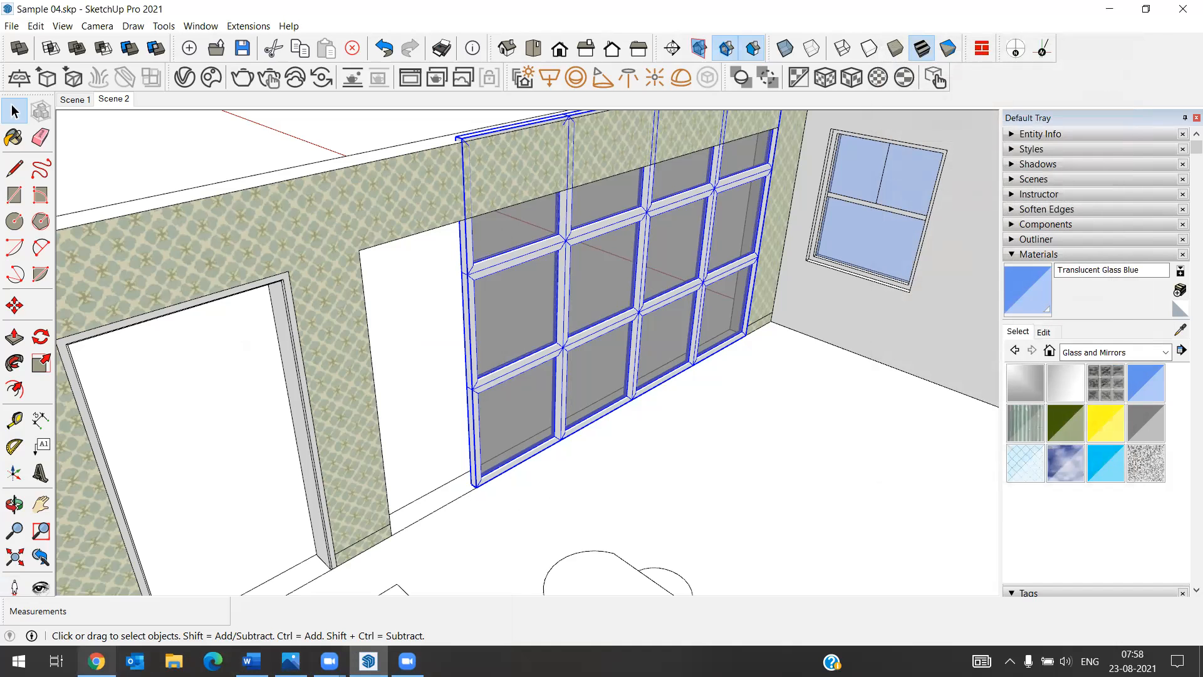
Switch to 3D Warehouse, find the Accordeon window among the window results, and download it as a SketchUp 2021 Model.
{"action": "left_click", "coordinate": [96, 662]}
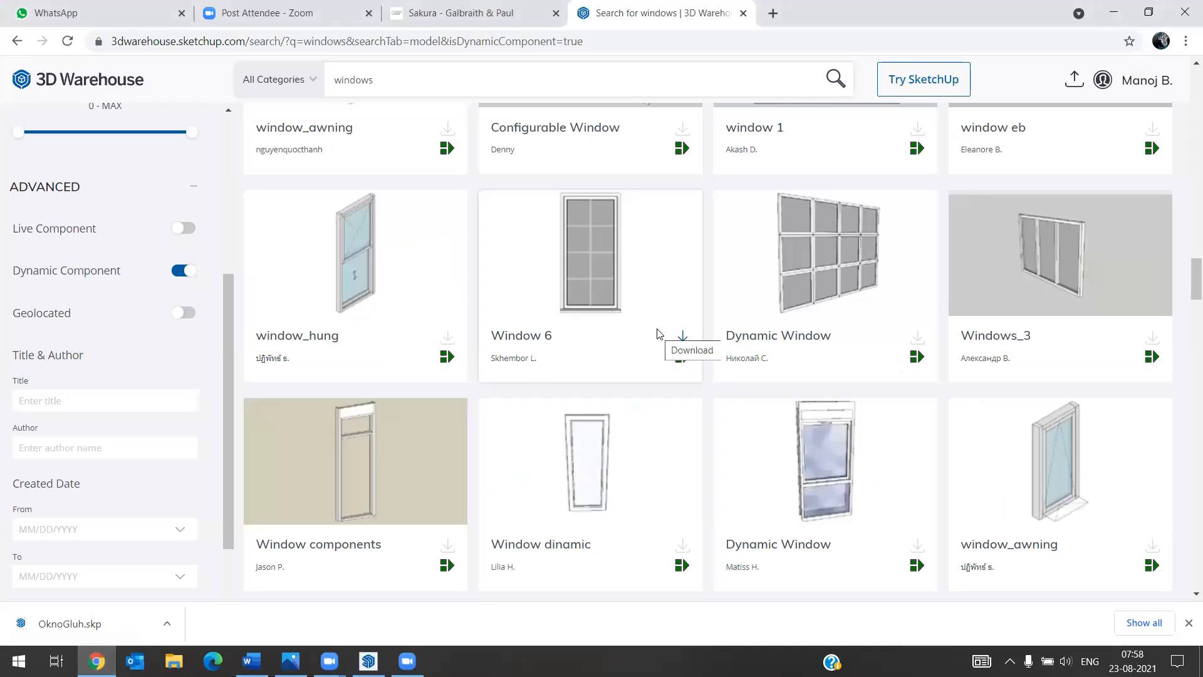
{"action": "scroll", "coordinate": [696, 333], "scroll_direction": "up", "scroll_amount": 6}
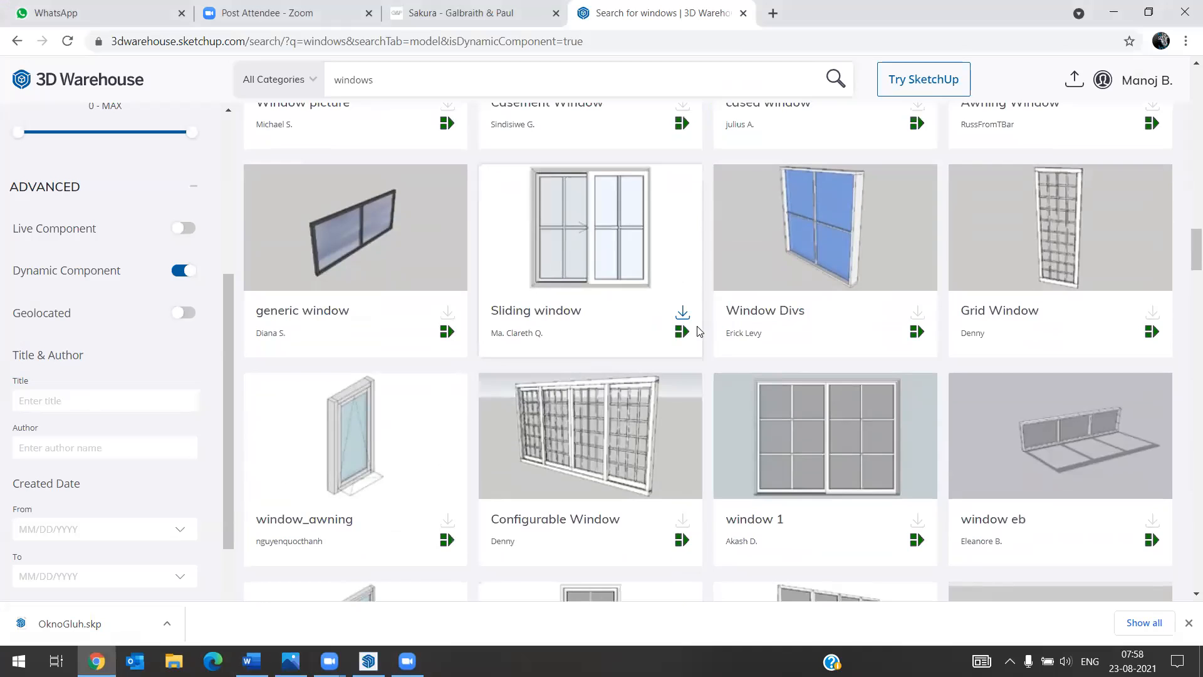
{"action": "scroll", "coordinate": [700, 330], "scroll_direction": "up", "scroll_amount": 13}
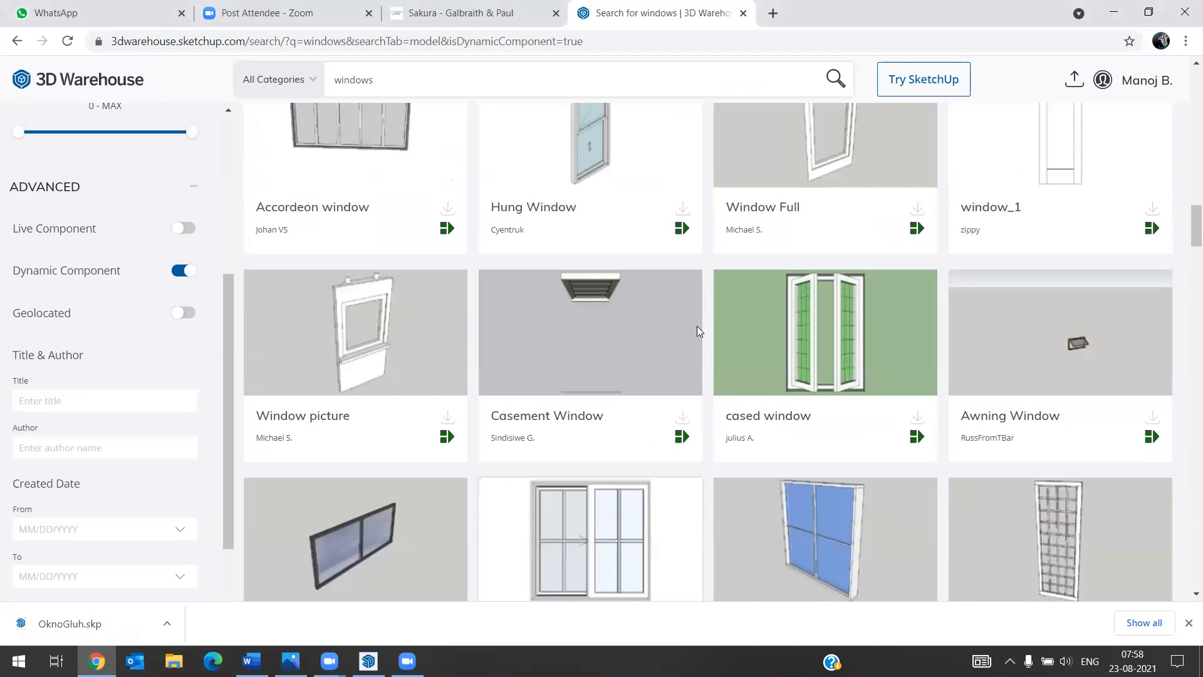
{"action": "scroll", "coordinate": [700, 332], "scroll_direction": "down", "scroll_amount": 4}
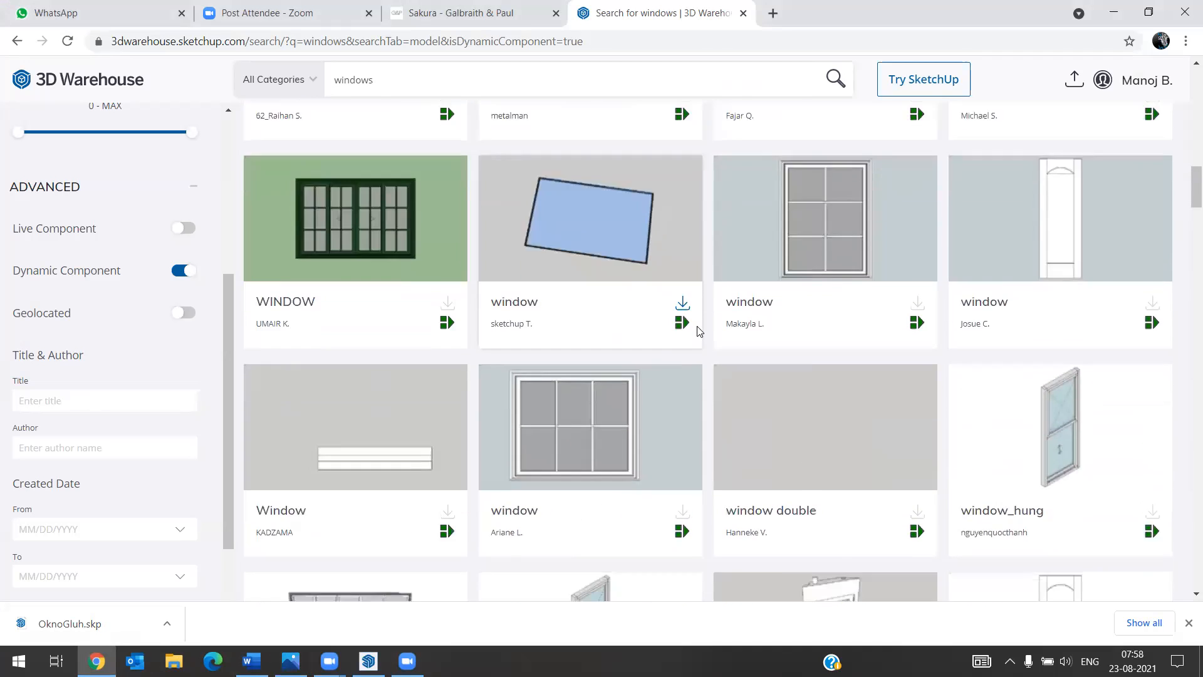
{"action": "scroll", "coordinate": [700, 331], "scroll_direction": "down", "scroll_amount": 1}
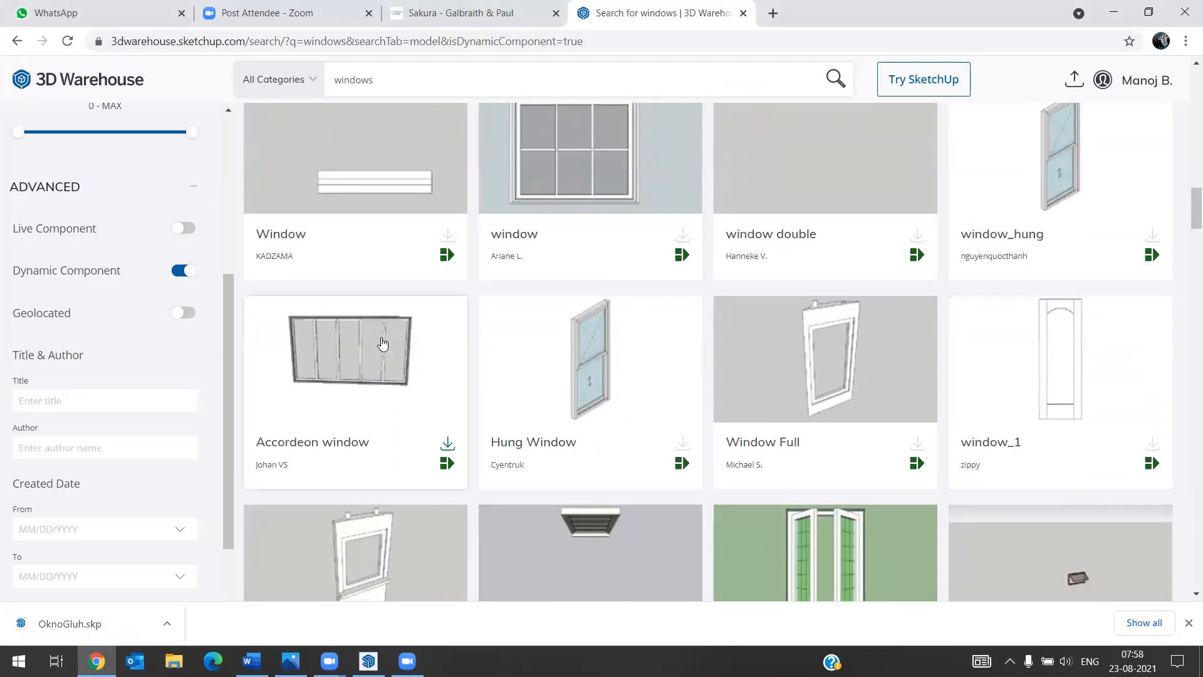
{"action": "left_click", "coordinate": [447, 447]}
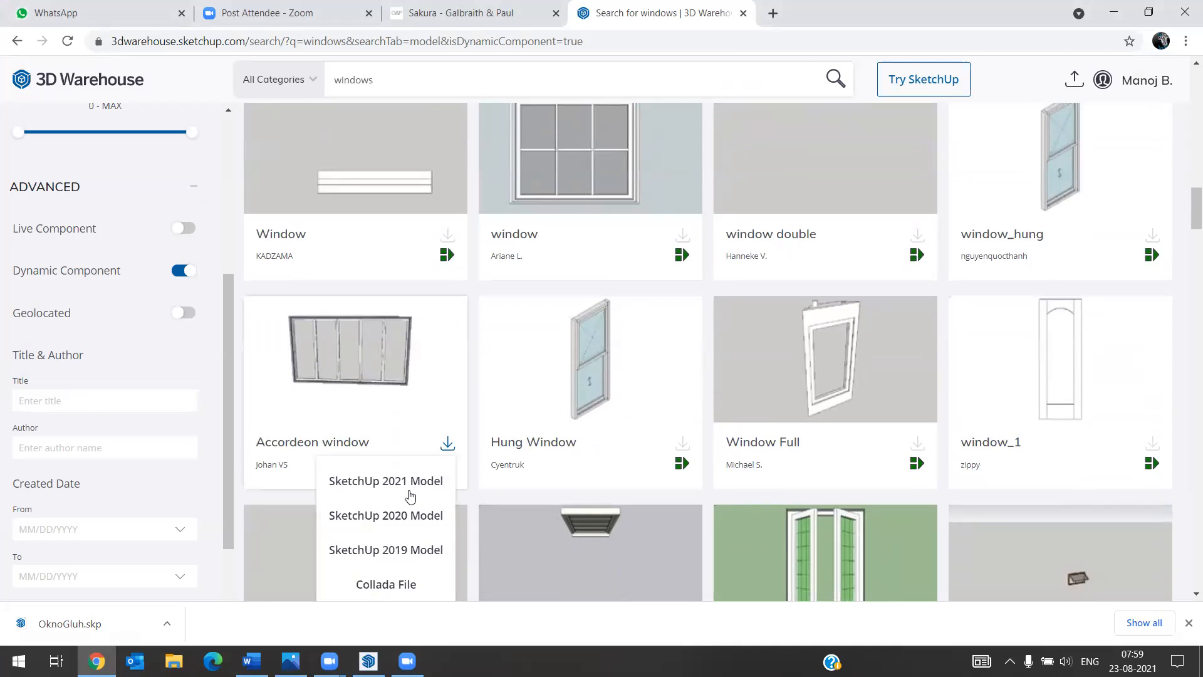
{"action": "left_click", "coordinate": [408, 485]}
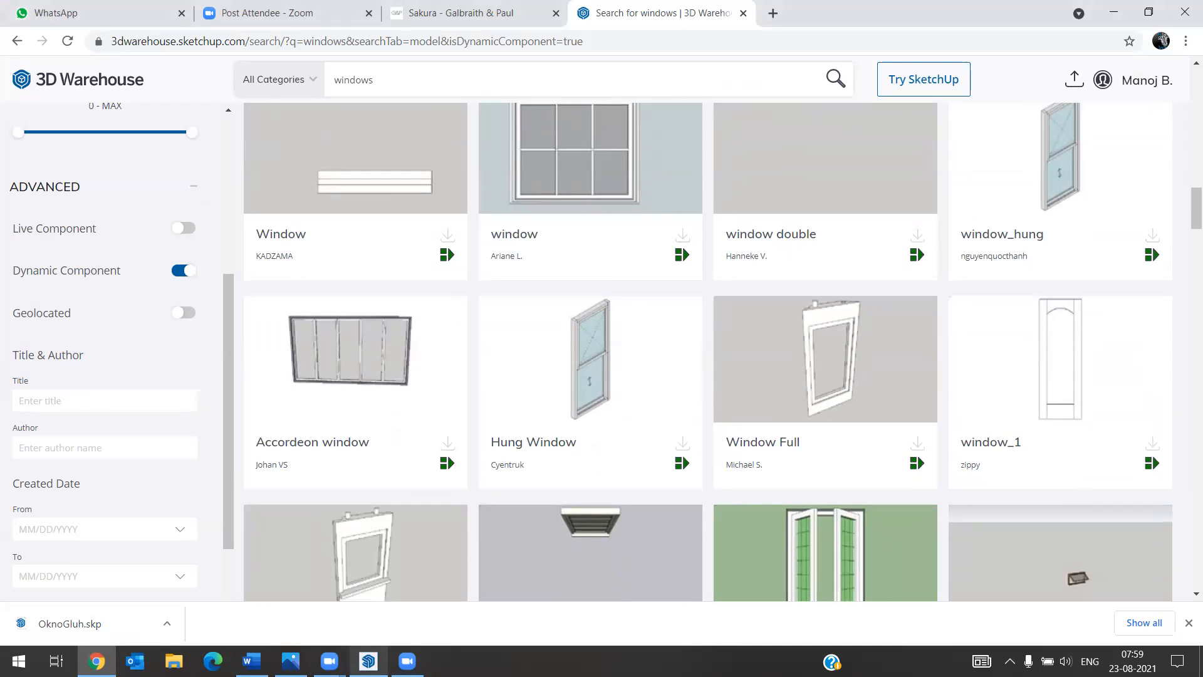
Switch to SketchUp and delete the four-by-three grid window from the large opening in the patterned wall.
{"action": "mouse_move", "coordinate": [369, 661]}
{"action": "left_click", "coordinate": [401, 583]}
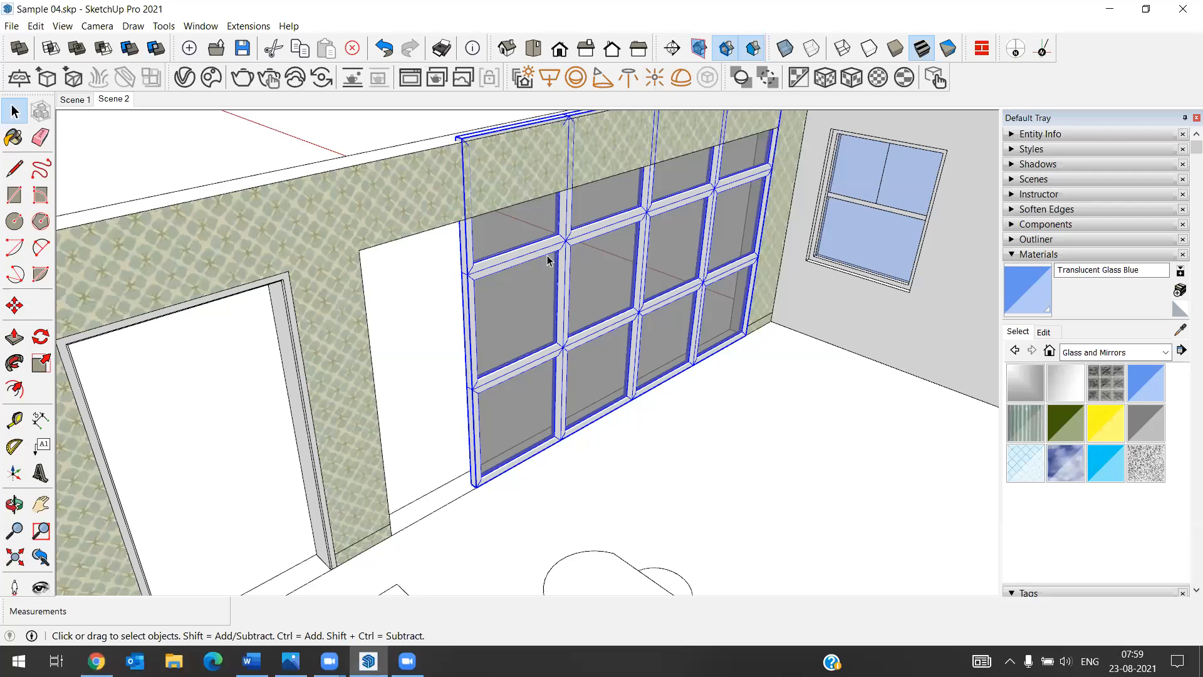
{"action": "key", "text": "Delete"}
Import Accordeon+door_1.skp from the Downloads folder and place it at the large opening's lower corner nearest the plain window wall.
{"action": "left_click", "coordinate": [11, 25]}
{"action": "left_click", "coordinate": [79, 256]}
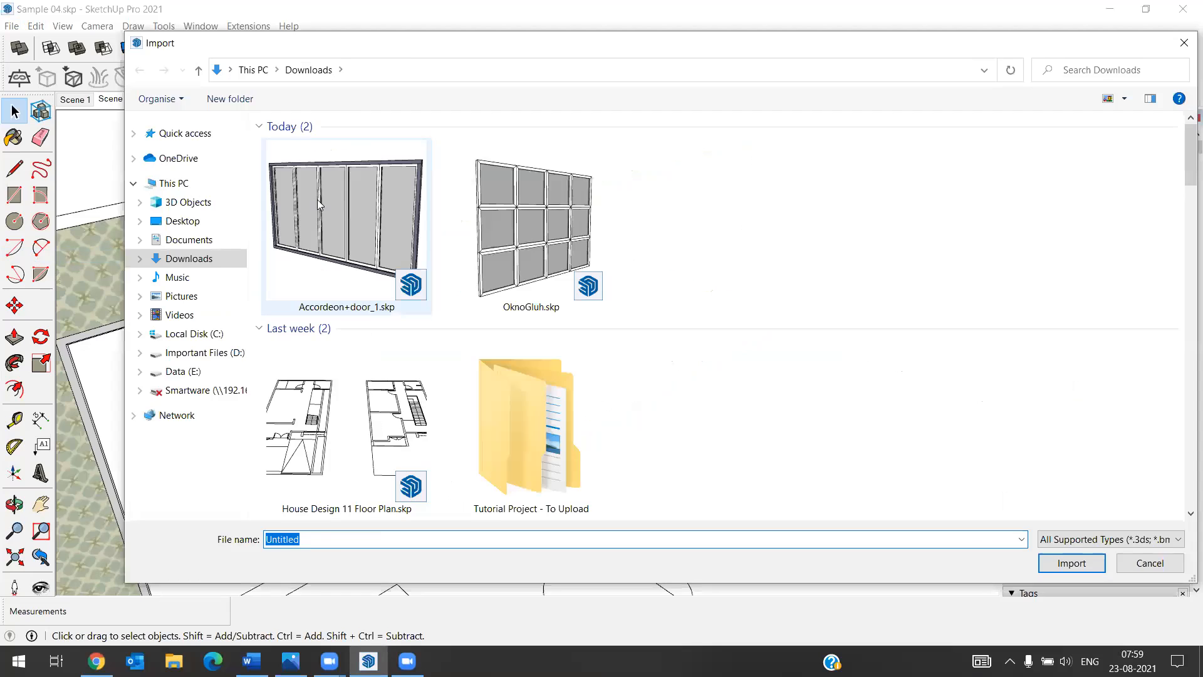
{"action": "left_click", "coordinate": [319, 204]}
{"action": "left_click", "coordinate": [1056, 564]}
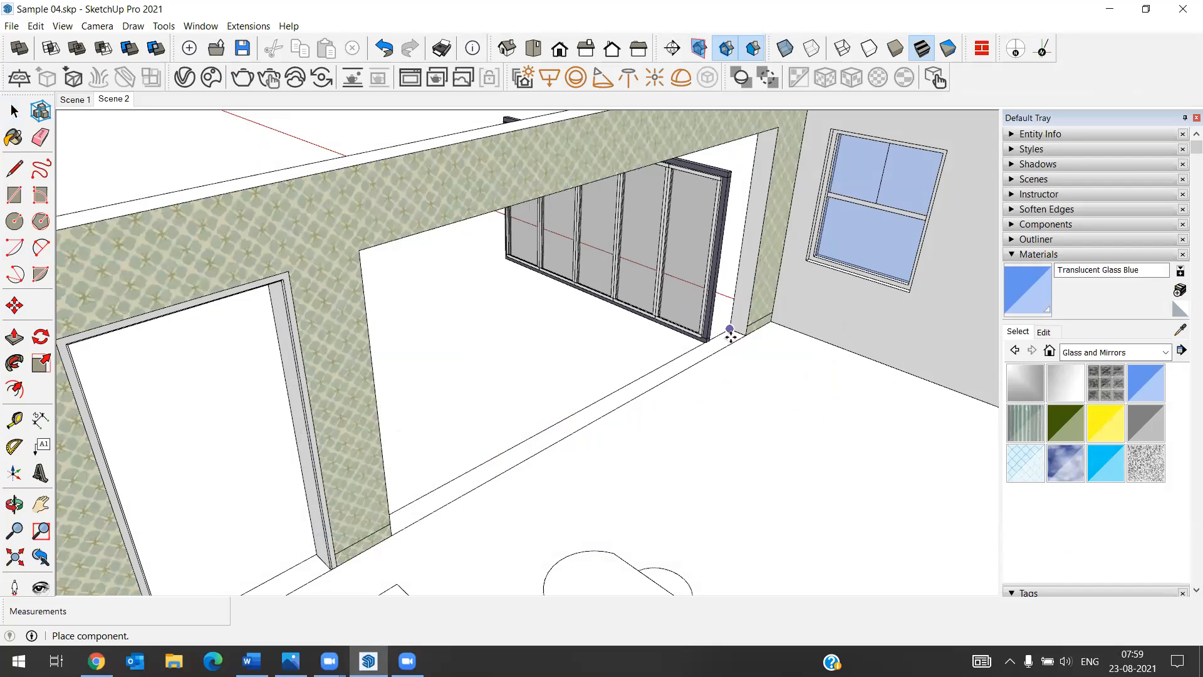
{"action": "left_click", "coordinate": [730, 330]}
Move the accordion window so its lower corner sits on the large opening's inner floor edge, near the plain window wall.
{"action": "key", "text": "m"}
{"action": "scroll", "coordinate": [720, 344], "scroll_direction": "up", "scroll_amount": 3}
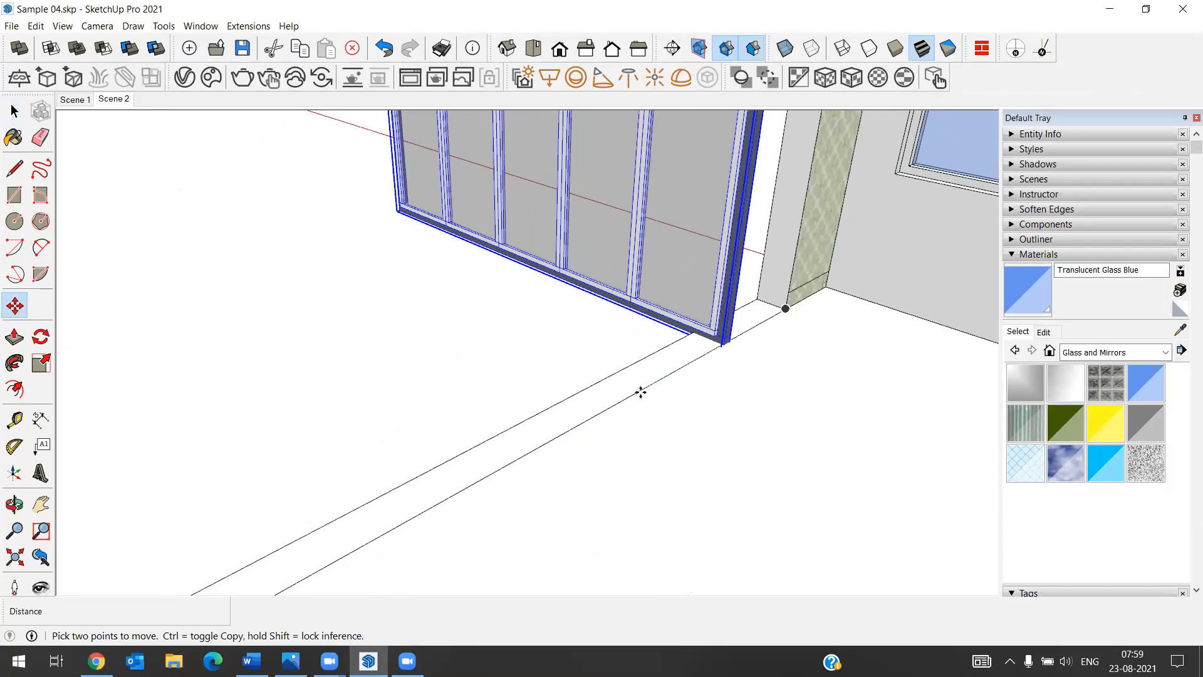
{"action": "scroll", "coordinate": [688, 357], "scroll_direction": "up", "scroll_amount": 2}
{"action": "scroll", "coordinate": [758, 352], "scroll_direction": "up", "scroll_amount": 2}
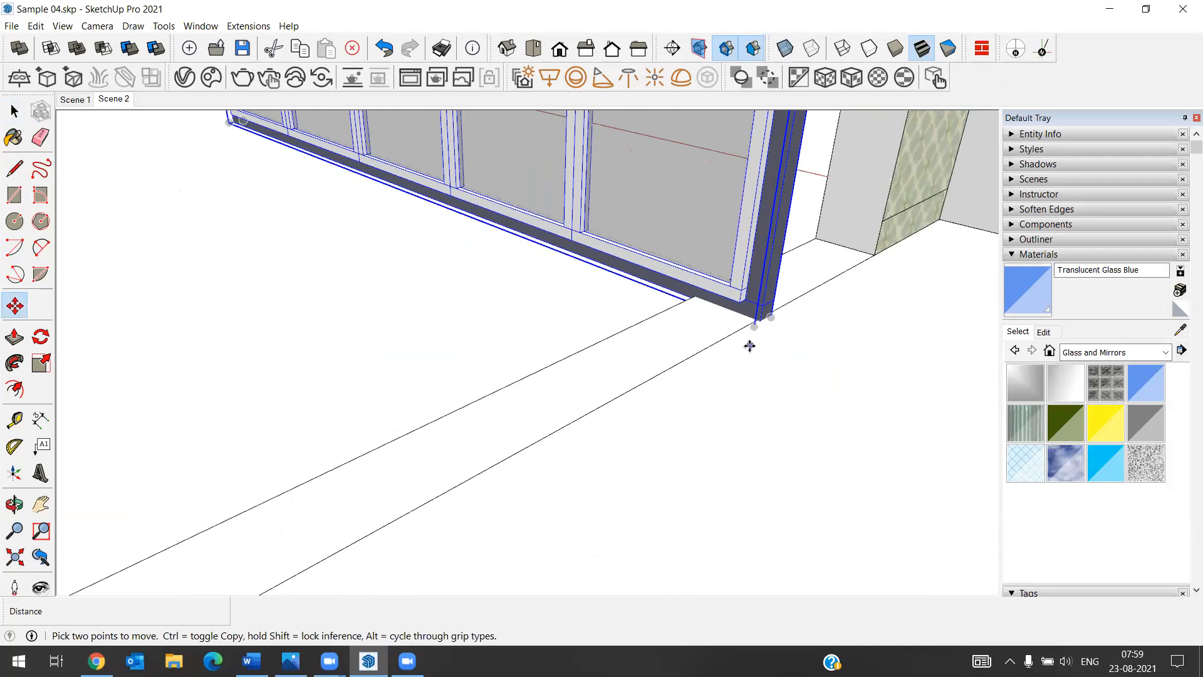
{"action": "left_click", "coordinate": [750, 345]}
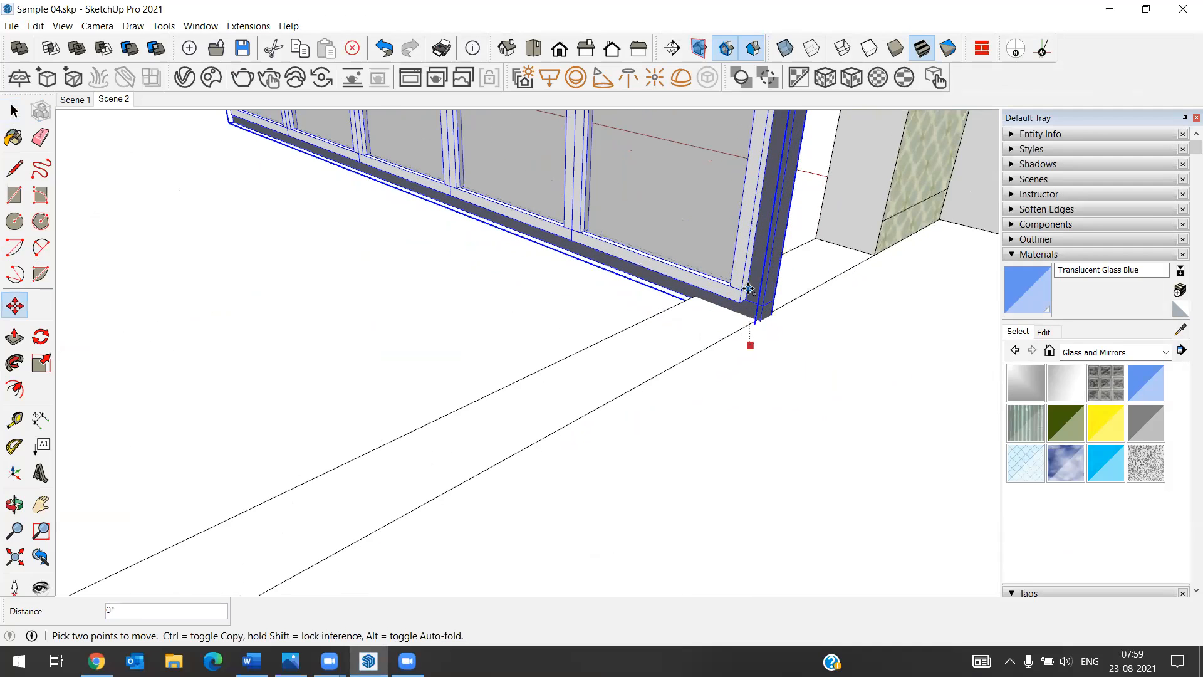
{"action": "left_click", "coordinate": [751, 246]}
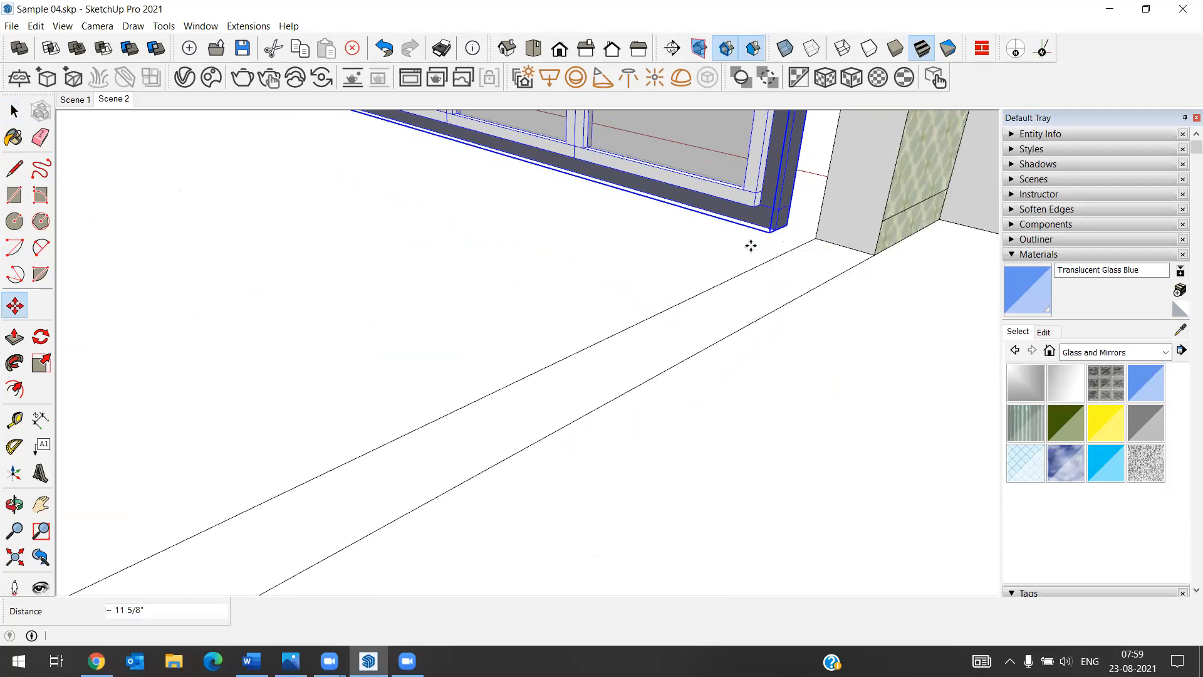
{"action": "scroll", "coordinate": [781, 243], "scroll_direction": "up", "scroll_amount": 3}
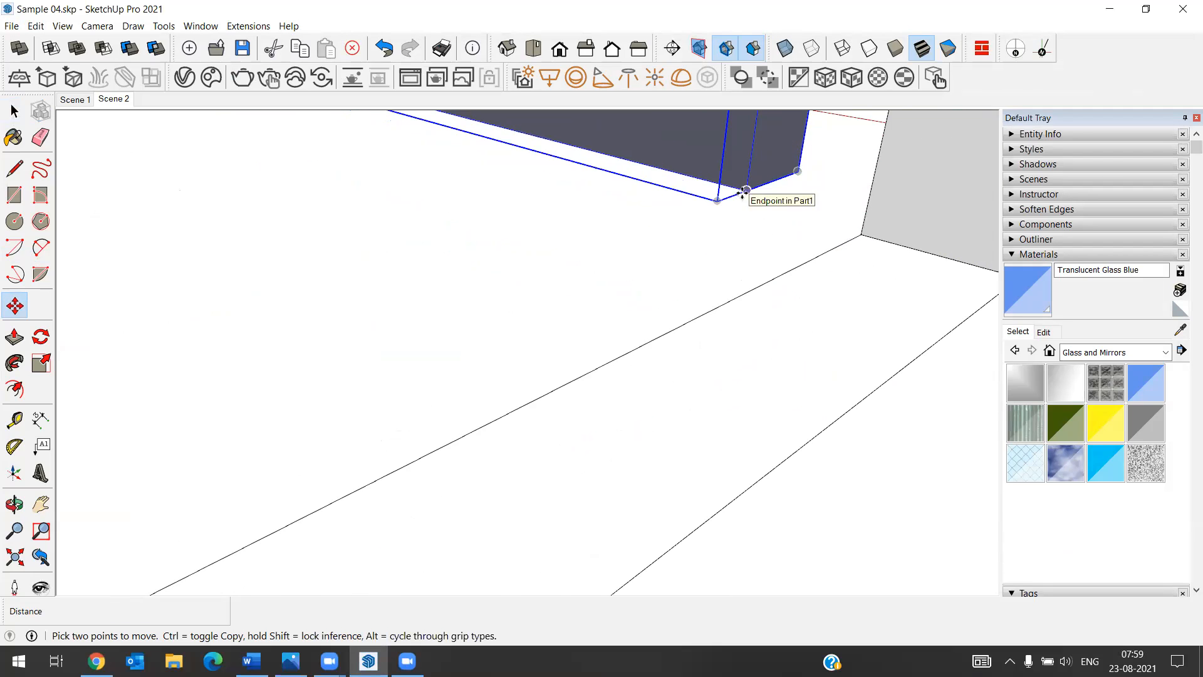
{"action": "left_click", "coordinate": [744, 191]}
{"action": "scroll", "coordinate": [745, 191], "scroll_direction": "up", "scroll_amount": 2}
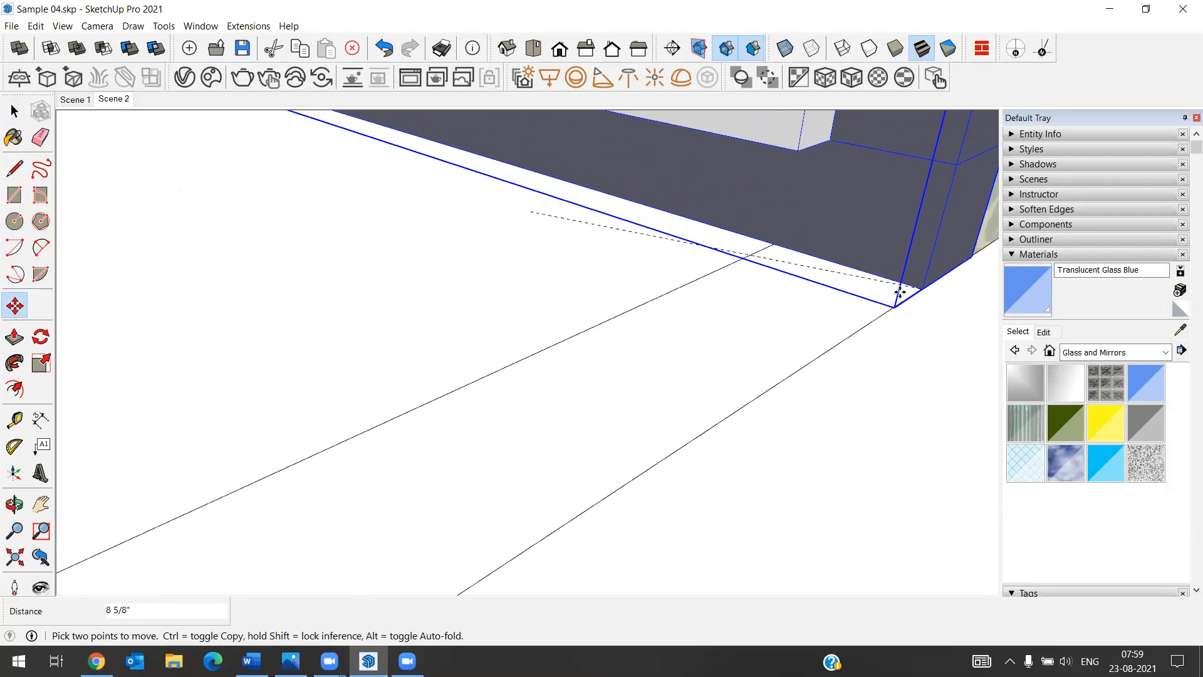
{"action": "scroll", "coordinate": [900, 293], "scroll_direction": "down", "scroll_amount": 3}
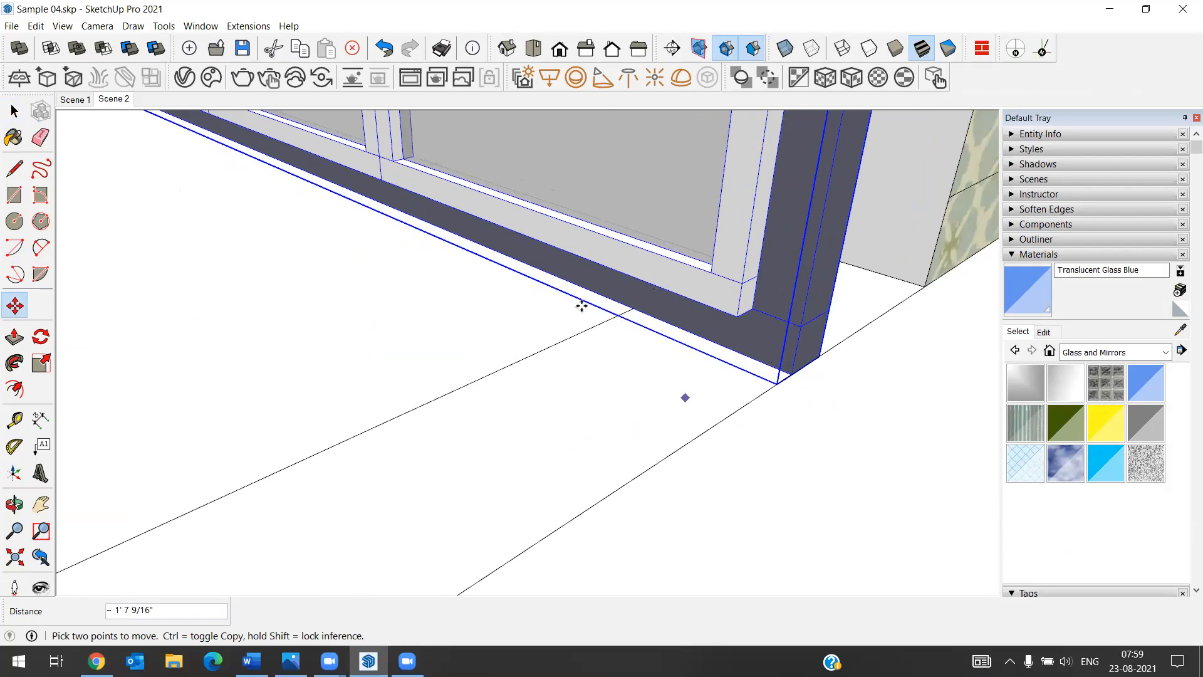
Rotate the accordion window horizontally around its lower corner so it runs along the patterned wall.
{"action": "left_click", "coordinate": [41, 336]}
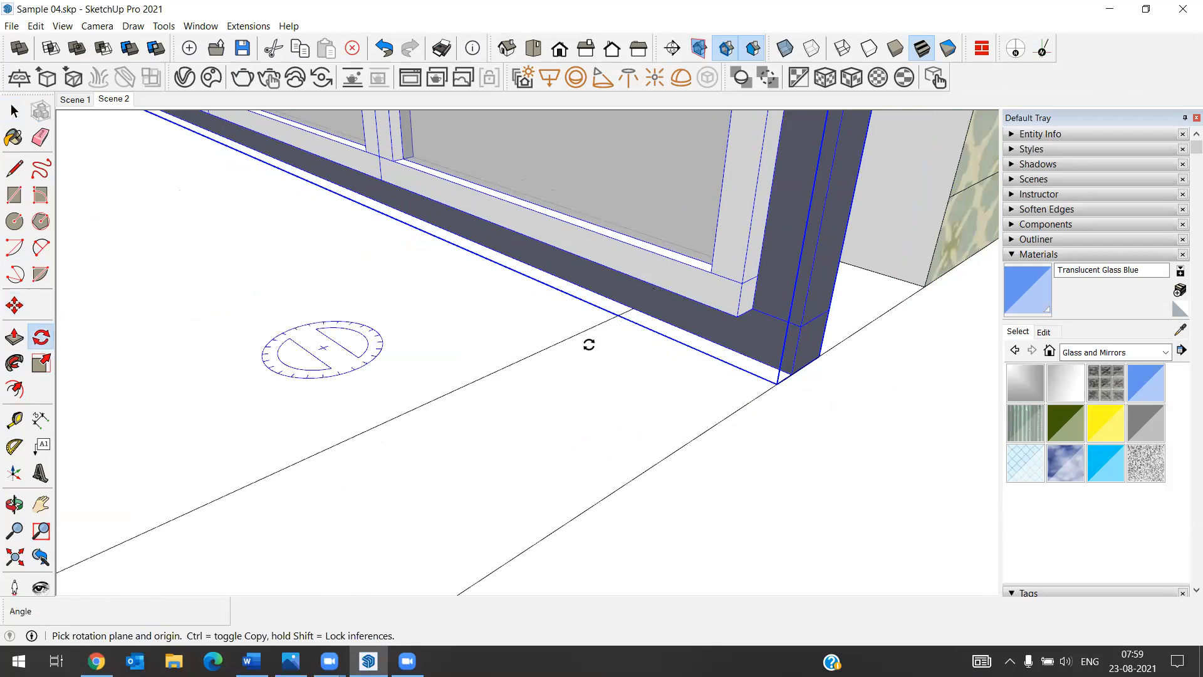
{"action": "left_click", "coordinate": [727, 348]}
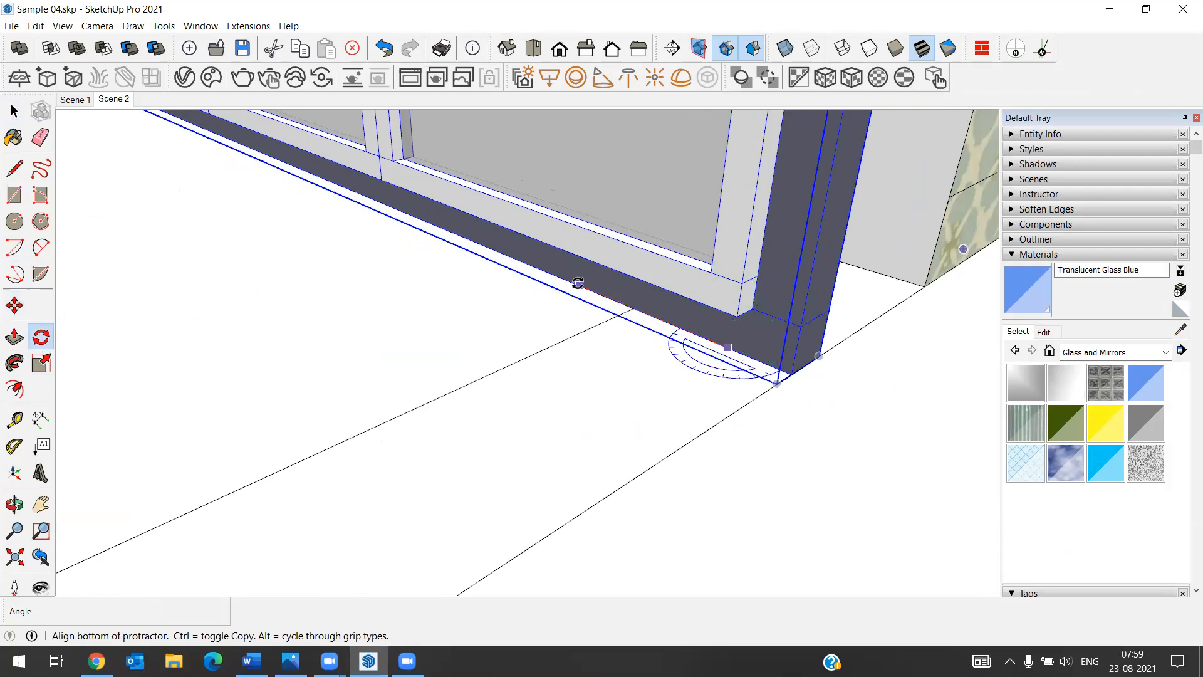
{"action": "left_click", "coordinate": [578, 283]}
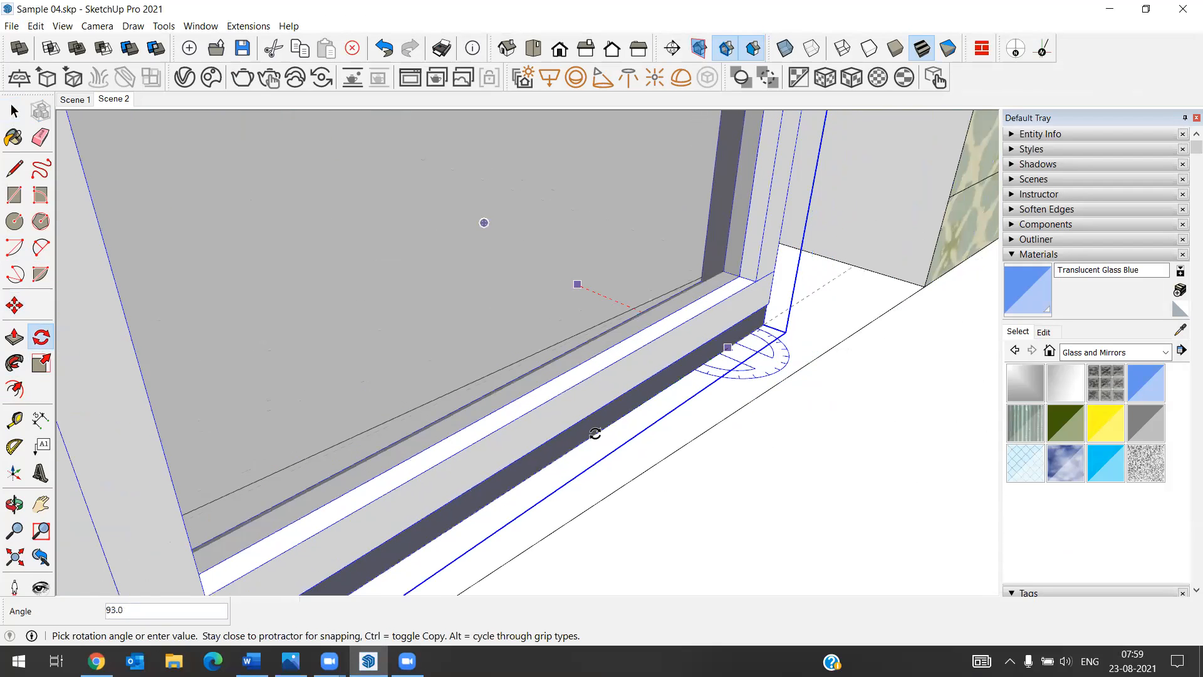
{"action": "left_click", "coordinate": [578, 430]}
Move the accordion window into the large opening, aligning its lower corner with the opening's corner beside the plain window wall.
{"action": "left_click", "coordinate": [14, 305]}
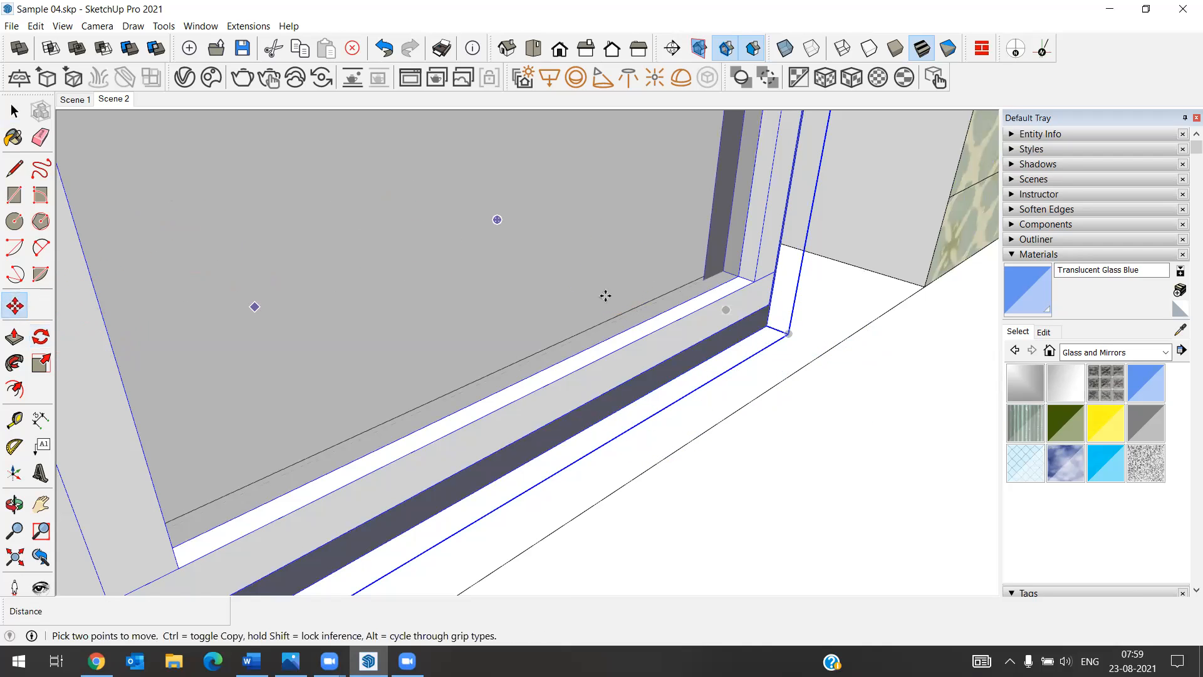
{"action": "left_click", "coordinate": [766, 327]}
{"action": "left_click", "coordinate": [823, 279]}
{"action": "middle_click_drag", "start_coordinate": [945, 309], "coordinate": [535, 227]}
{"action": "left_click", "coordinate": [672, 260]}
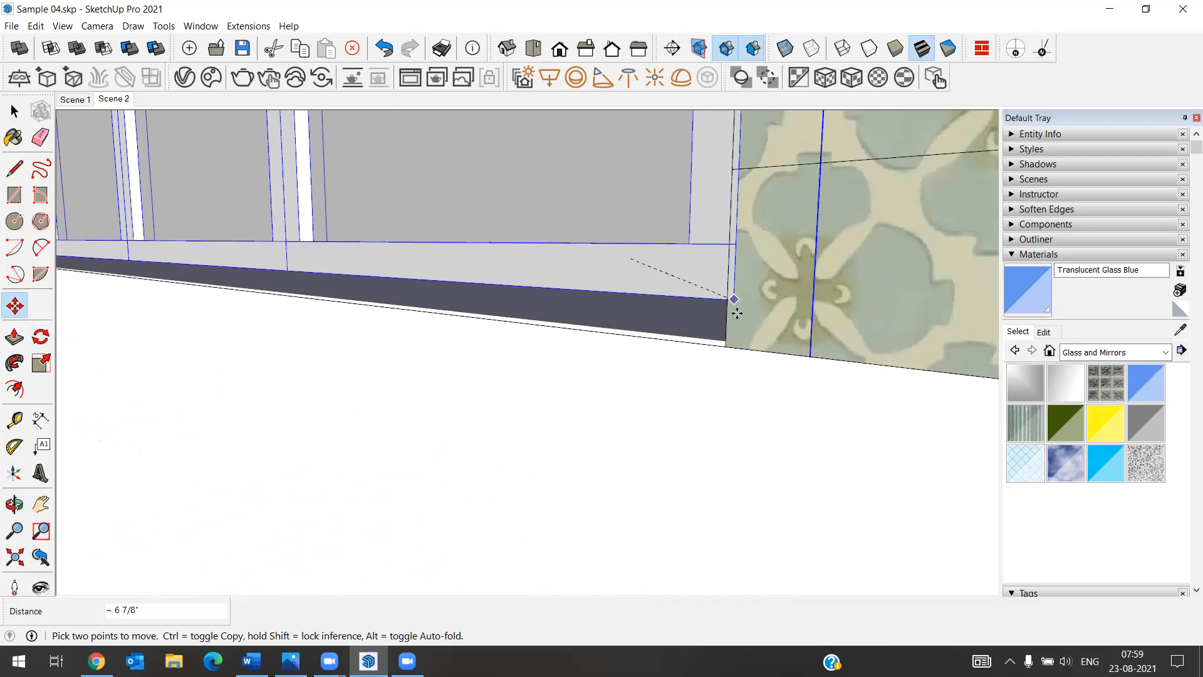
{"action": "left_click", "coordinate": [726, 344]}
{"action": "key", "text": "space"}
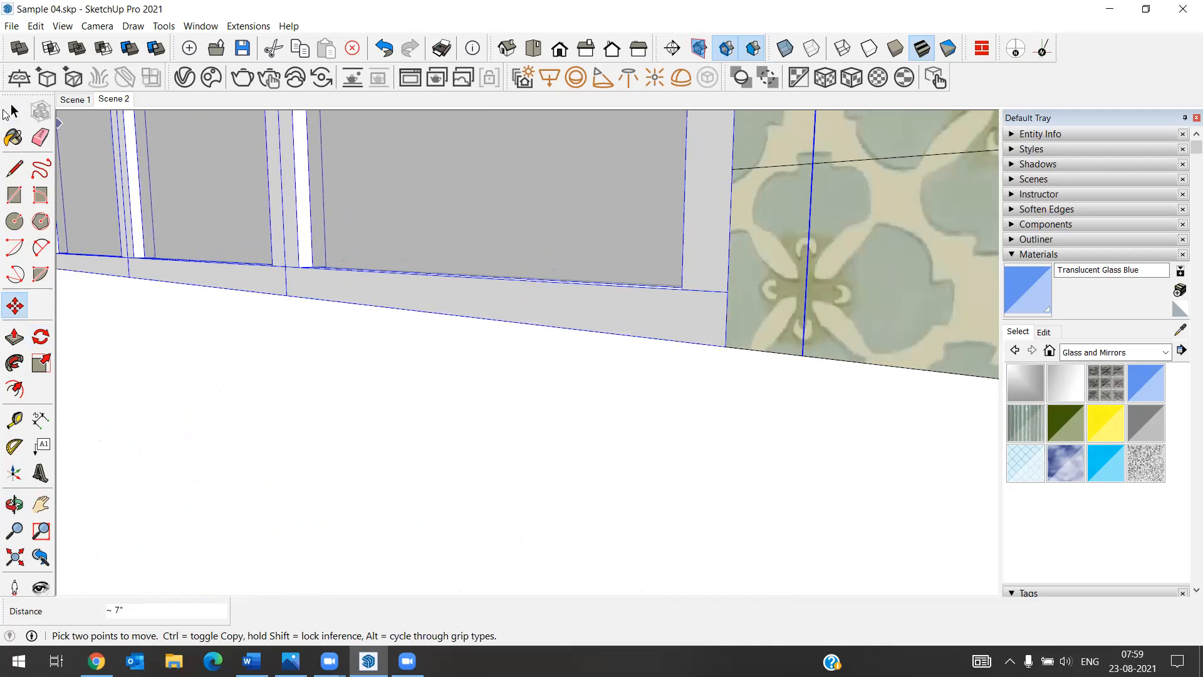
Examine the accordion window's fit in the large opening from outside the building.
{"action": "scroll", "coordinate": [714, 448], "scroll_direction": "down", "scroll_amount": 5}
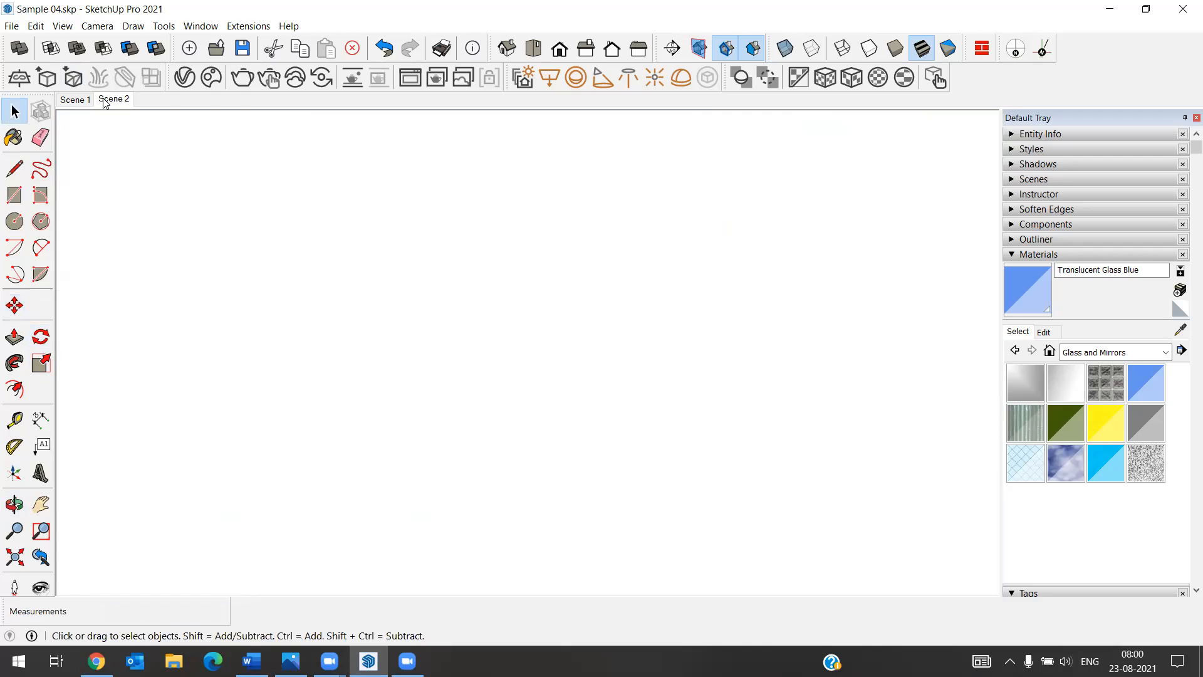
{"action": "left_click", "coordinate": [107, 99]}
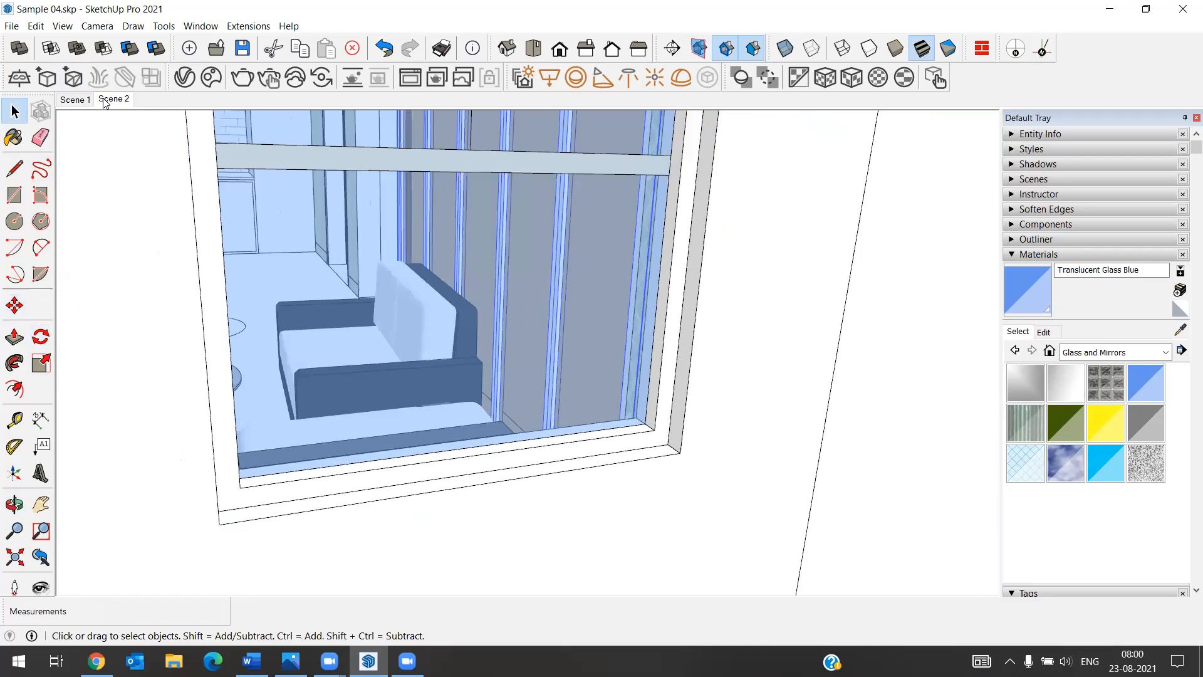
{"action": "middle_click_drag", "start_coordinate": [467, 358], "coordinate": [116, 339]}
{"action": "scroll", "coordinate": [298, 471], "scroll_direction": "up", "scroll_amount": 5}
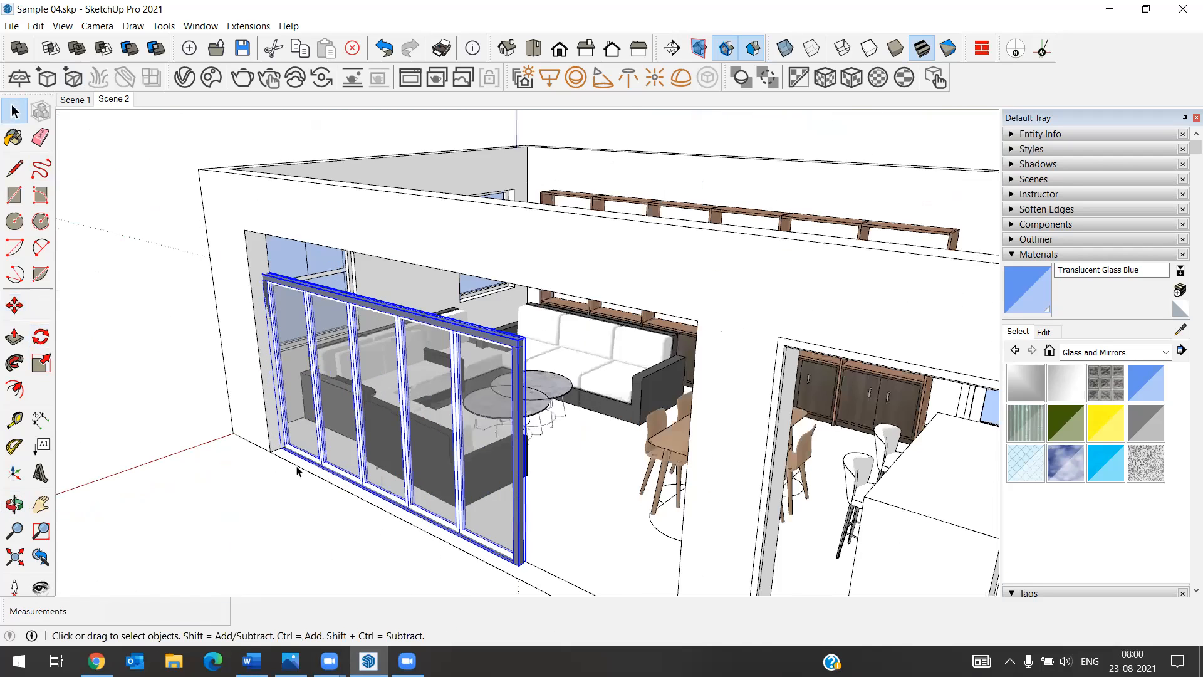
Open the dynamic component options for the accordion window in the front wall opening.
{"action": "middle_click_drag", "start_coordinate": [297, 471], "coordinate": [301, 477]}
{"action": "middle_click_drag", "start_coordinate": [331, 439], "coordinate": [291, 477]}
{"action": "scroll", "coordinate": [291, 477], "scroll_direction": "up", "scroll_amount": 3}
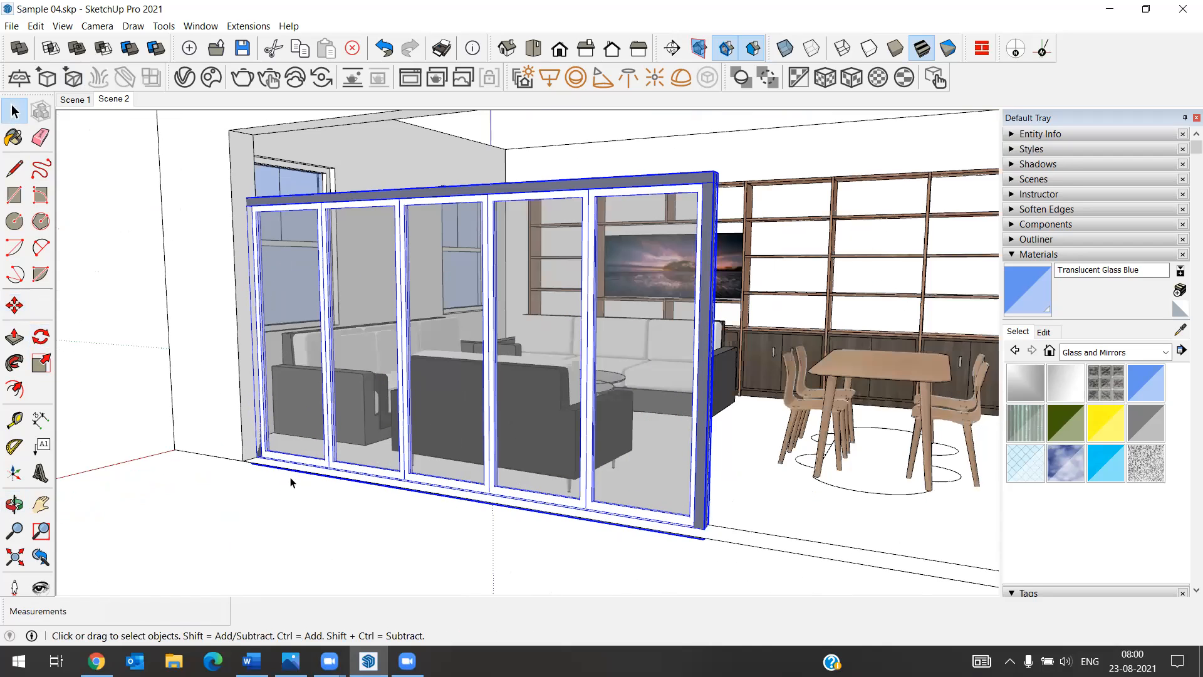
{"action": "scroll", "coordinate": [298, 478], "scroll_direction": "up", "scroll_amount": 8}
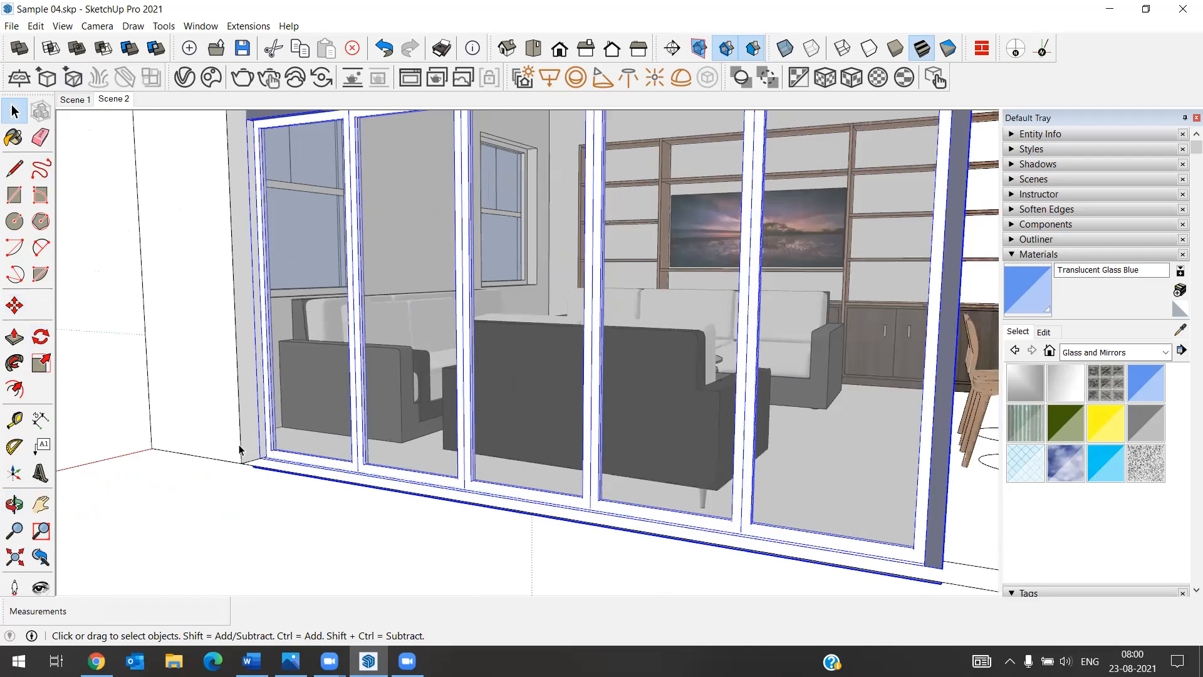
{"action": "scroll", "coordinate": [260, 469], "scroll_direction": "up", "scroll_amount": 5}
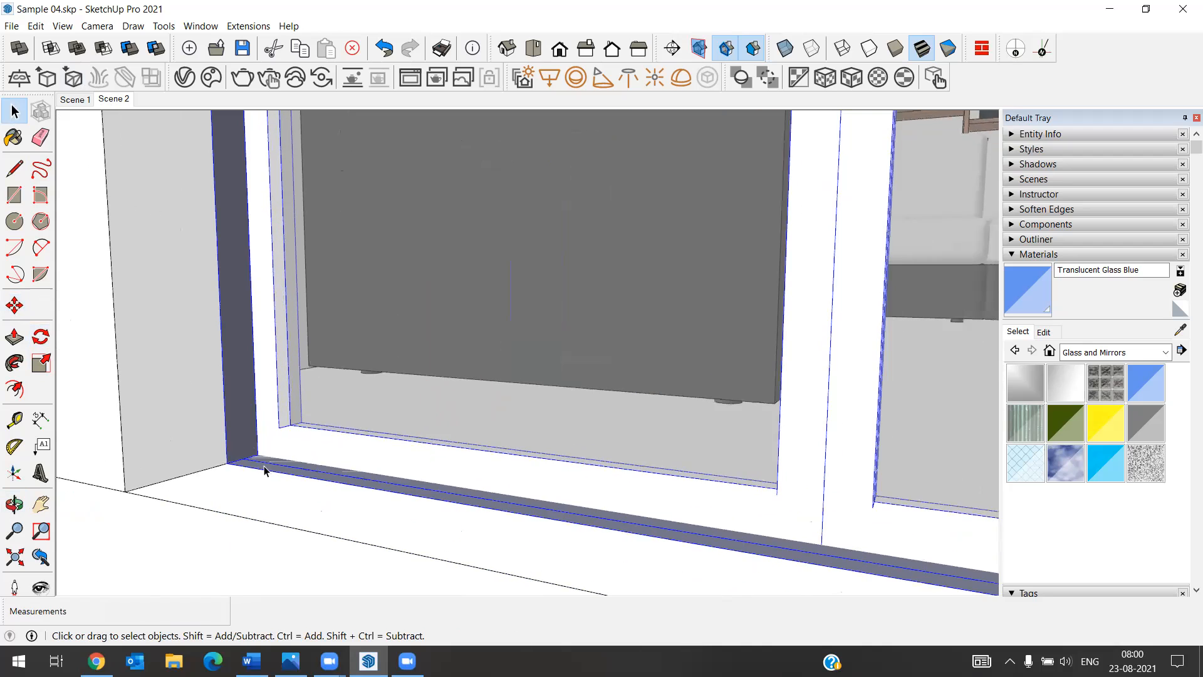
{"action": "scroll", "coordinate": [213, 483], "scroll_direction": "down", "scroll_amount": 8}
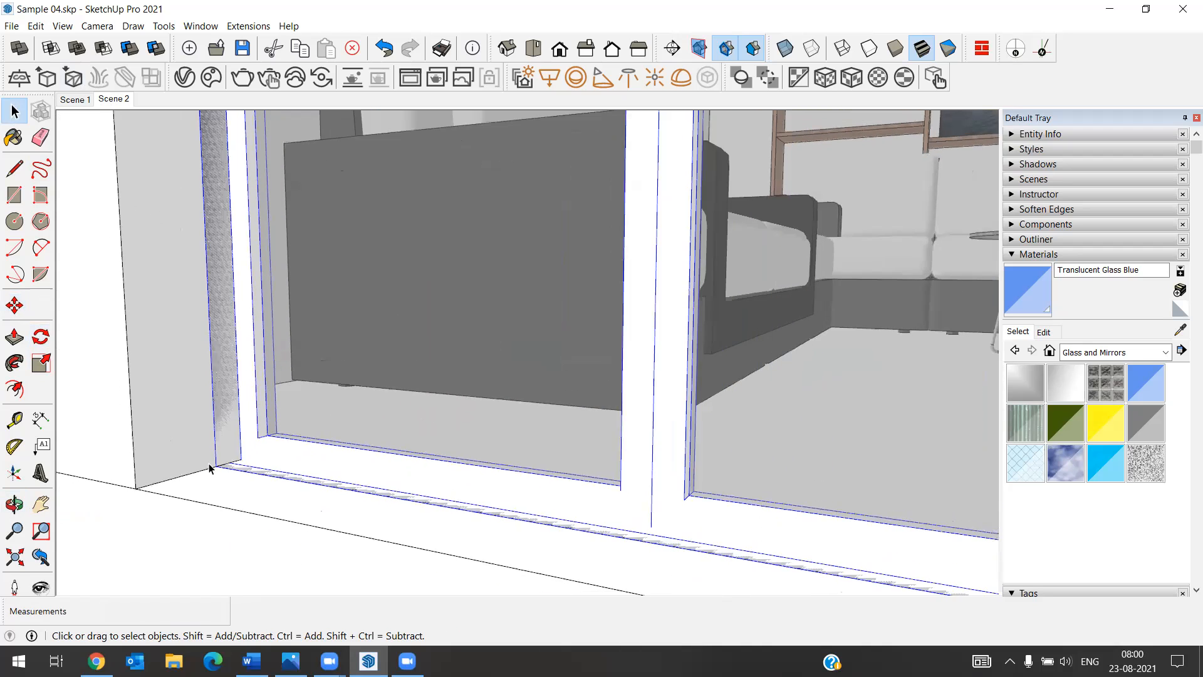
{"action": "scroll", "coordinate": [255, 475], "scroll_direction": "down", "scroll_amount": 3}
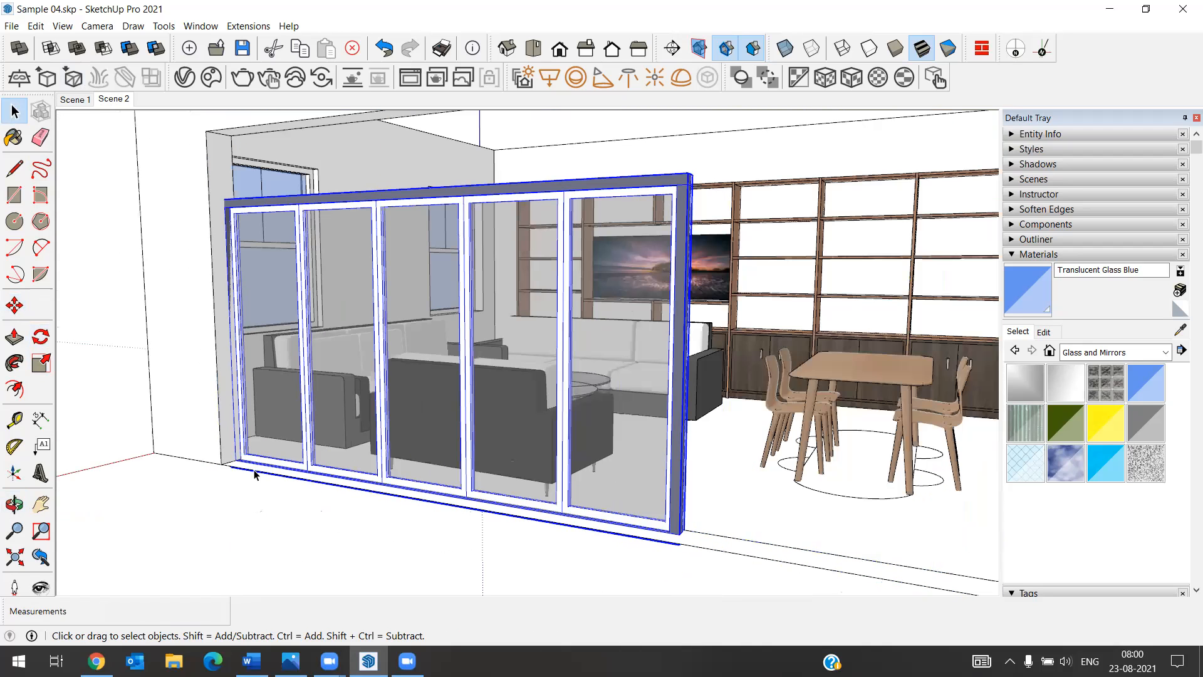
{"action": "right_click", "coordinate": [442, 251]}
{"action": "mouse_move", "coordinate": [536, 627]}
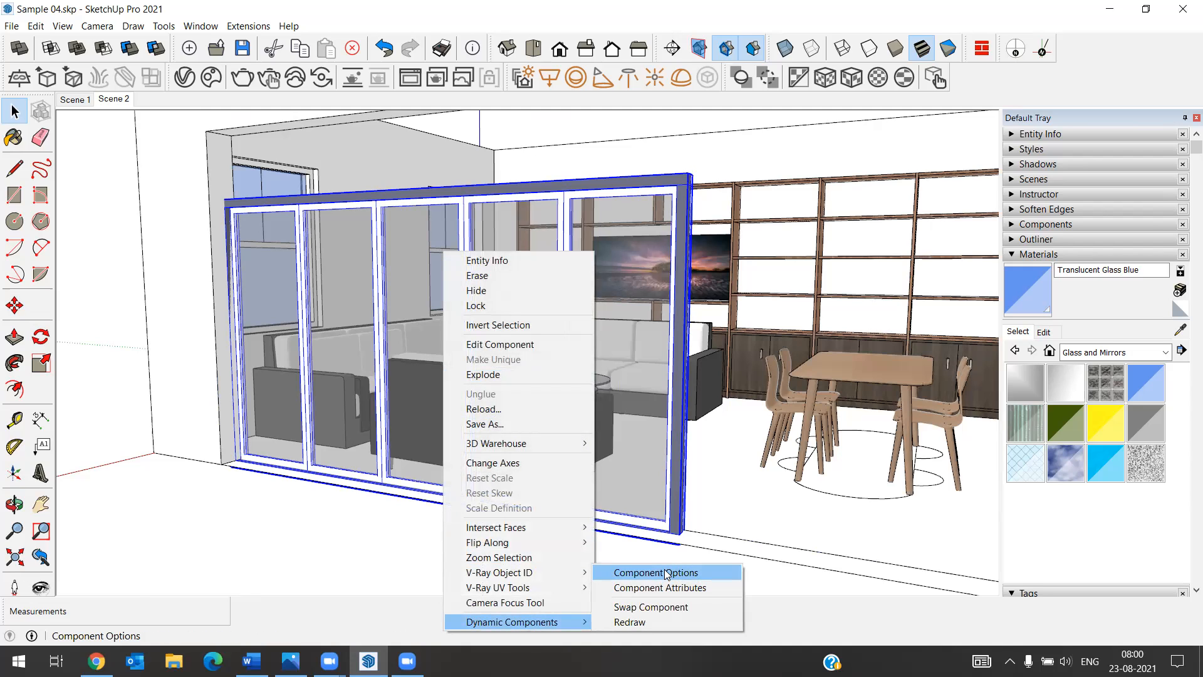
{"action": "left_click", "coordinate": [667, 573]}
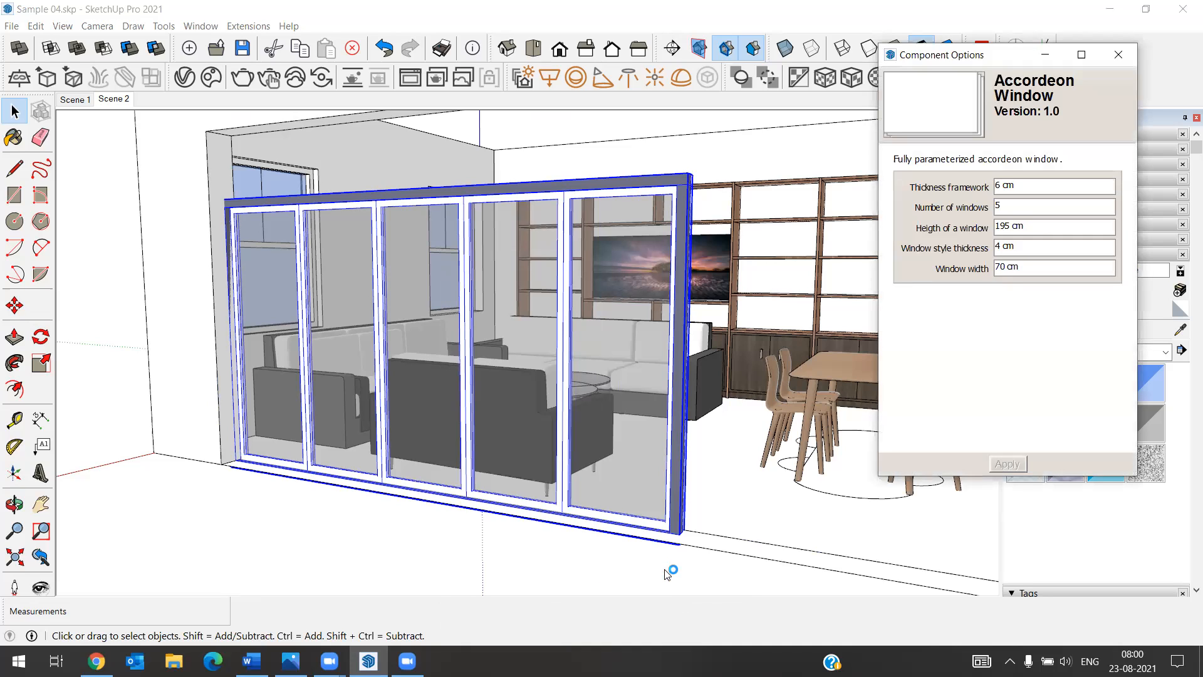
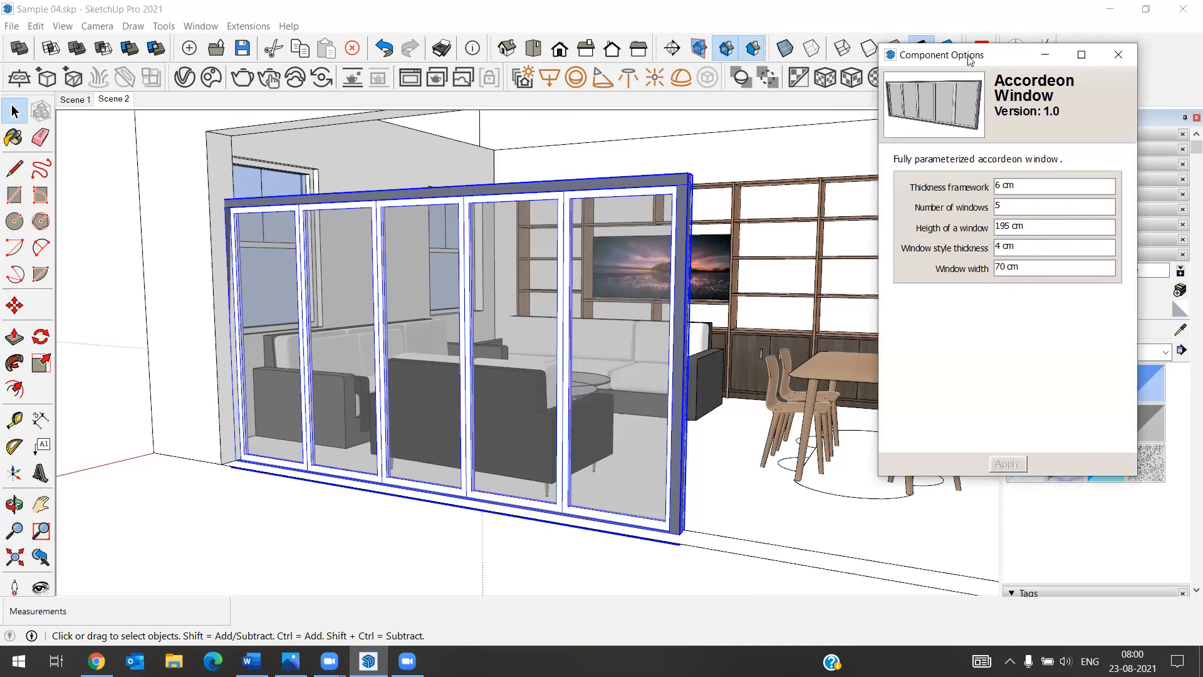
{"action": "left_click_drag", "start_coordinate": [953, 59], "coordinate": [989, 47]}
Measure the height of the front wall opening at its corner edge and reselect the accordion window.
{"action": "scroll", "coordinate": [269, 452], "scroll_direction": "down", "scroll_amount": 3}
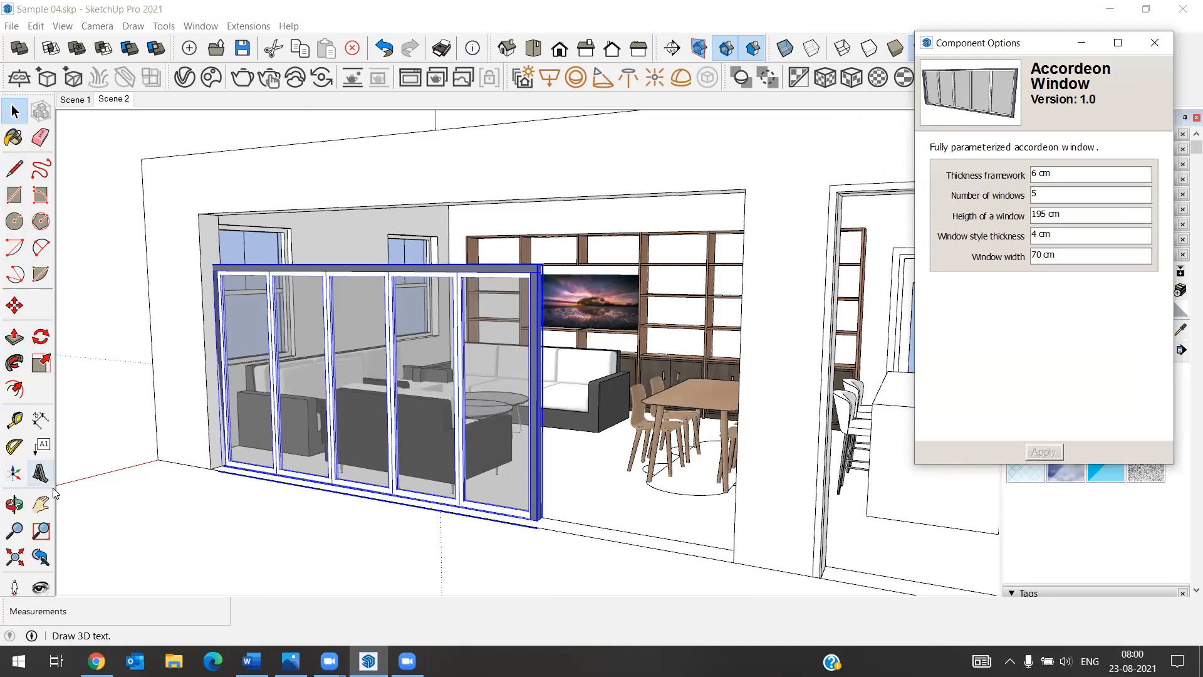
{"action": "left_click", "coordinate": [40, 420]}
{"action": "left_click", "coordinate": [211, 468]}
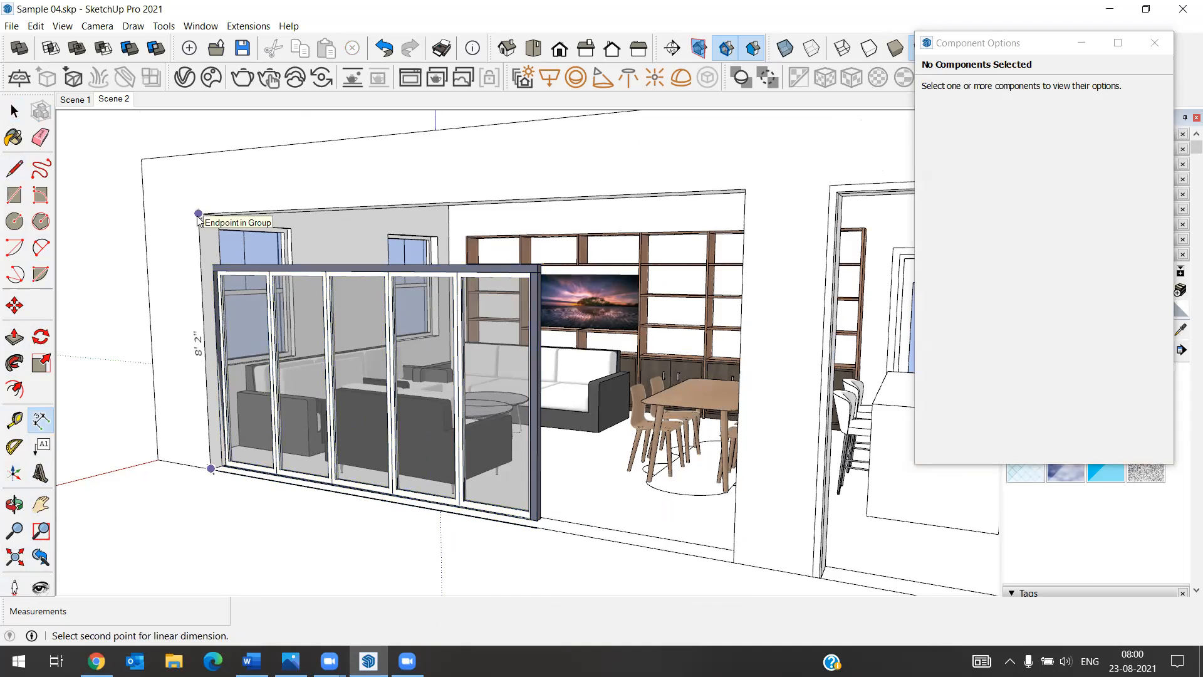
{"action": "left_click", "coordinate": [14, 111]}
{"action": "left_click", "coordinate": [368, 359]}
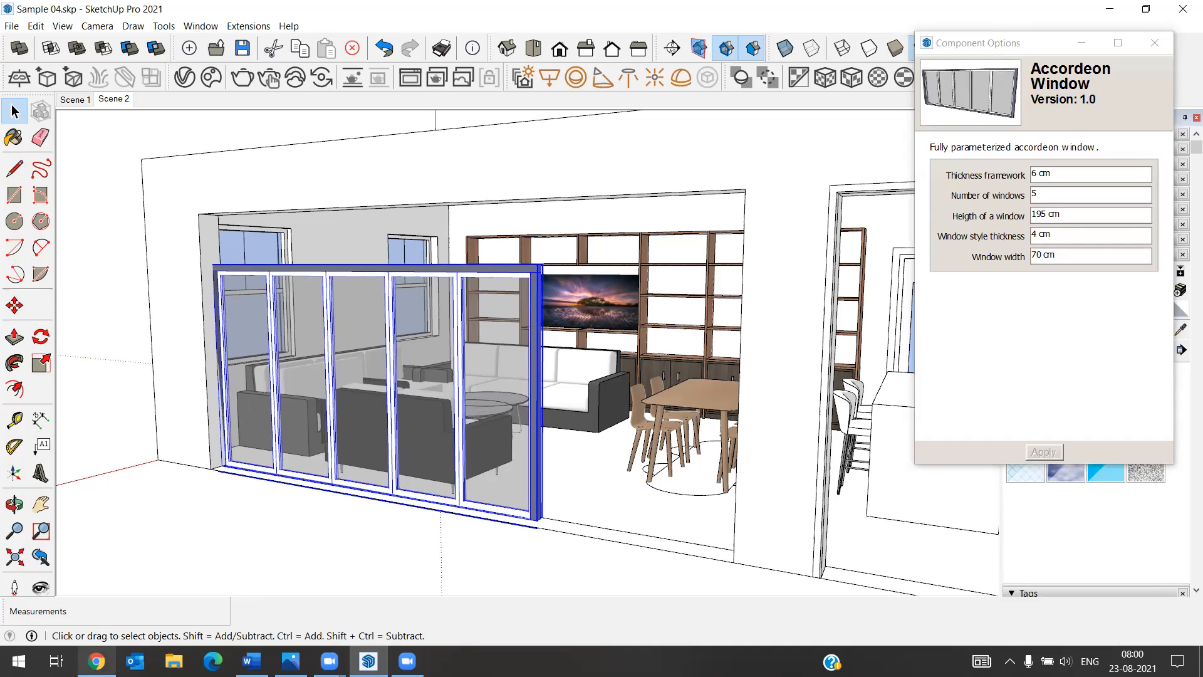
Switch to Chrome and search for "unit converter" in a new tab.
{"action": "left_click", "coordinate": [97, 660]}
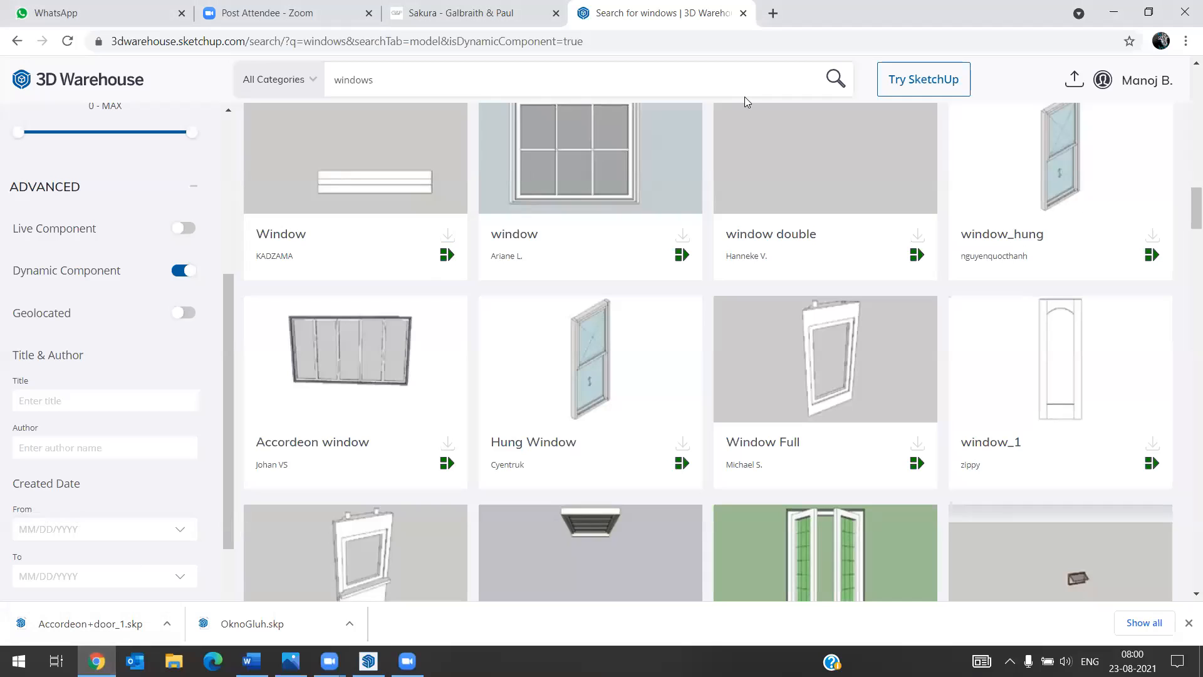
{"action": "left_click", "coordinate": [773, 9]}
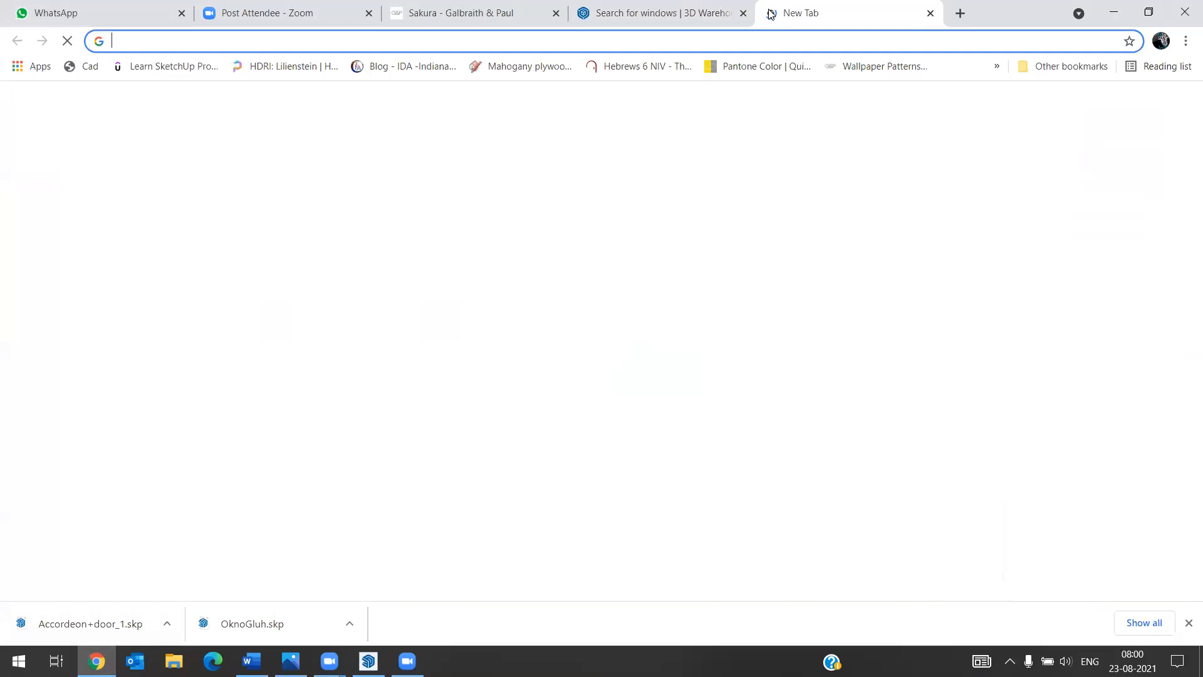
{"action": "left_click", "coordinate": [175, 43]}
{"action": "type", "text": "uni"}
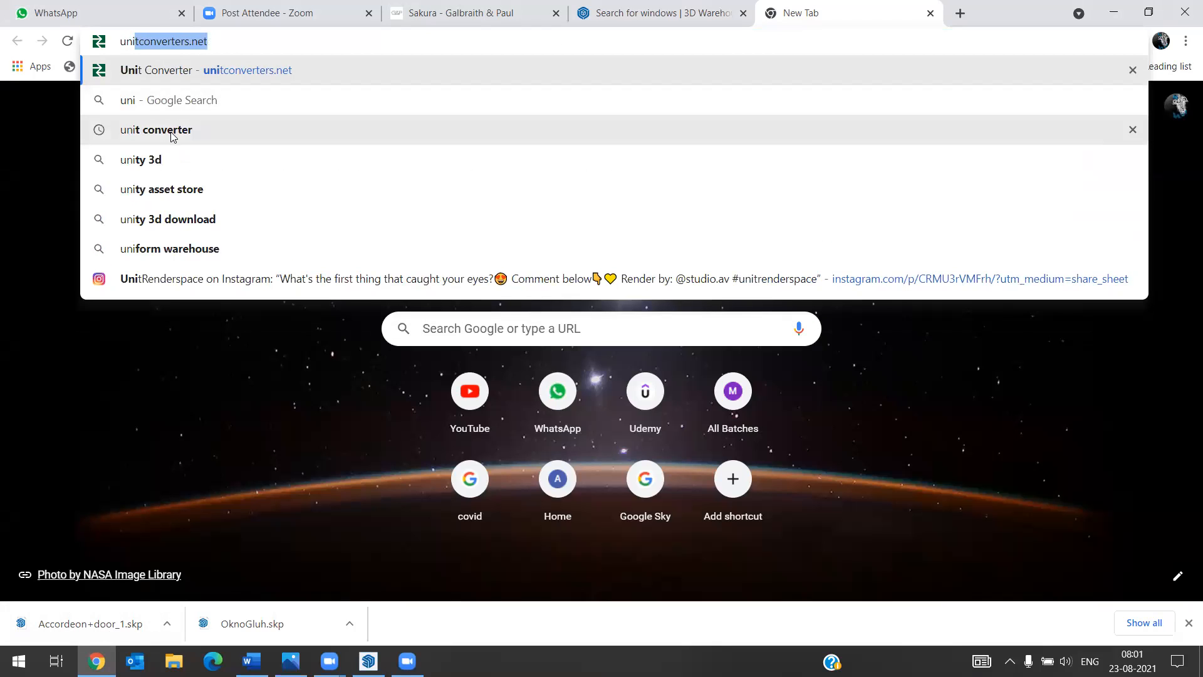
{"action": "left_click", "coordinate": [177, 130]}
Convert 94 inches to centimetres and return to the SketchUp model.
{"action": "left_click", "coordinate": [257, 300]}
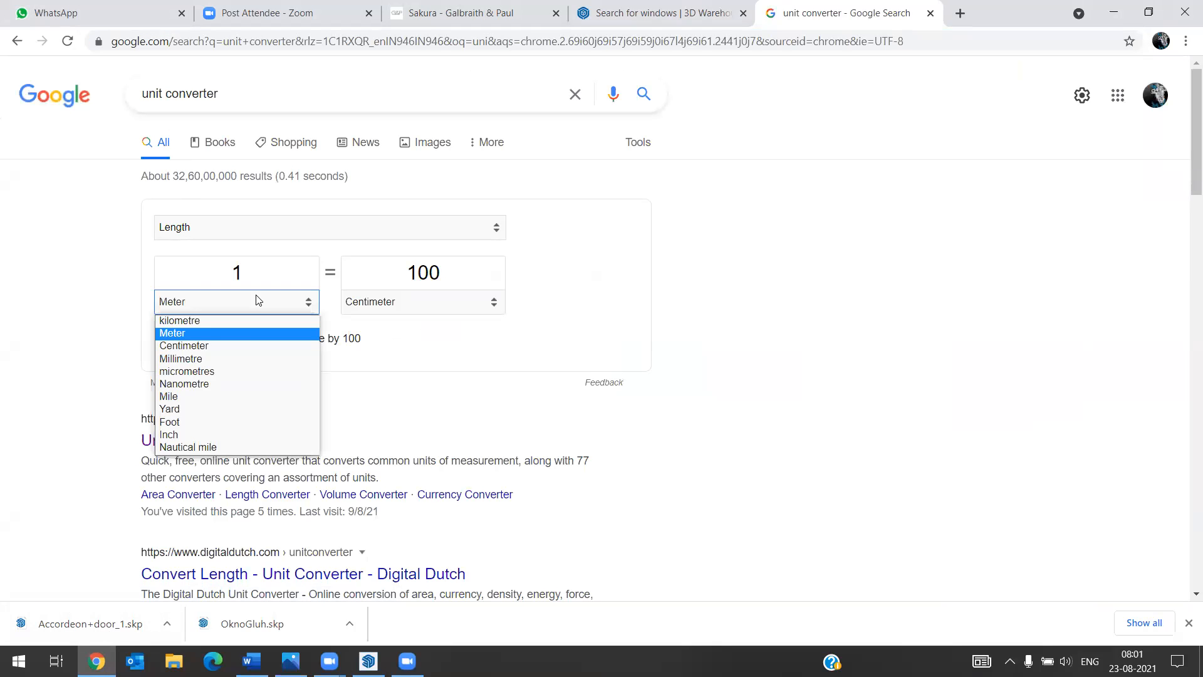
{"action": "left_click", "coordinate": [232, 433]}
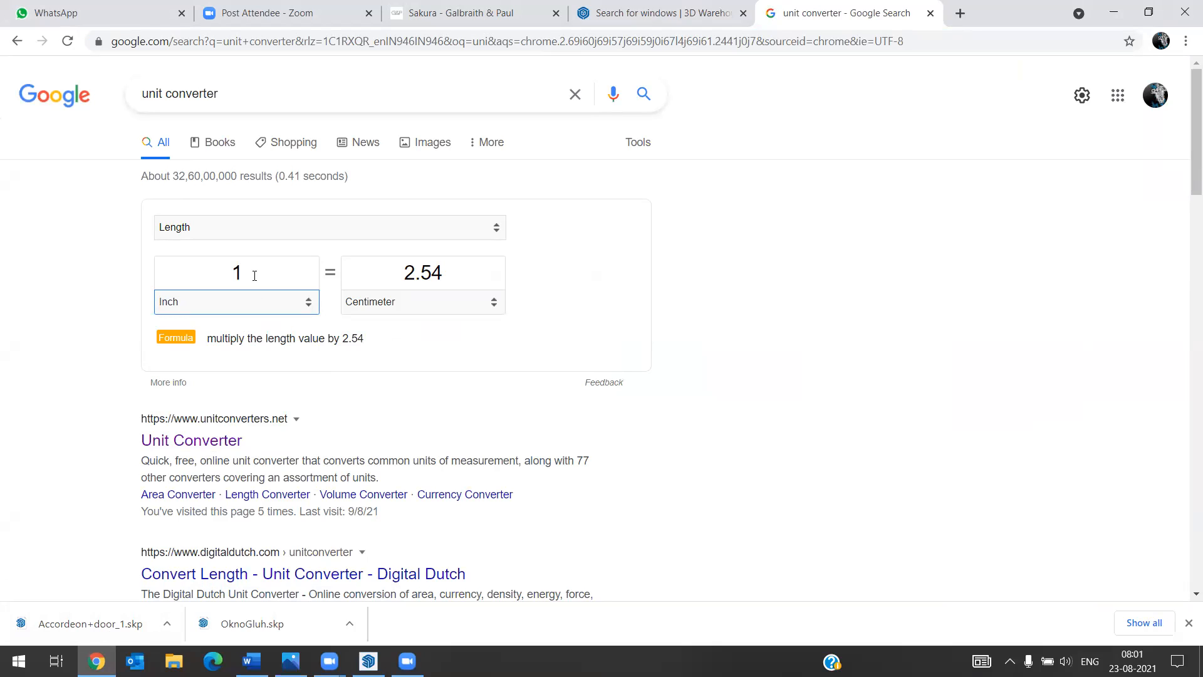
{"action": "left_click_drag", "start_coordinate": [254, 276], "coordinate": [68, 284]}
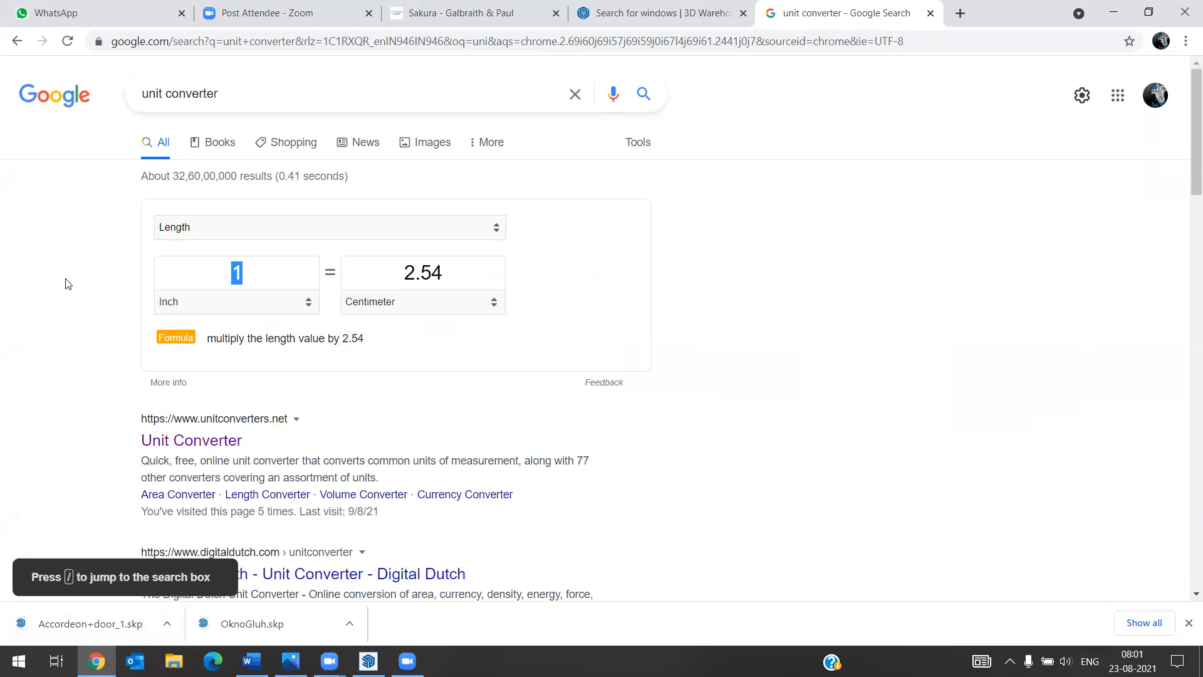
{"action": "type", "text": "94"}
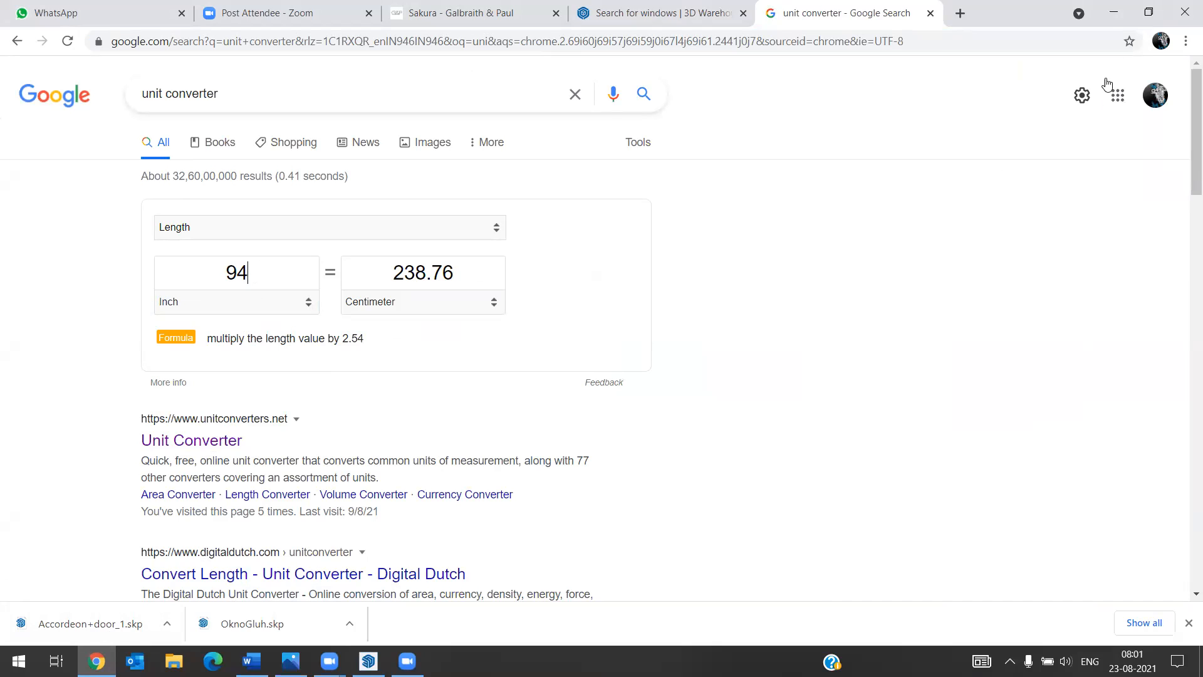
{"action": "left_click", "coordinate": [1114, 12]}
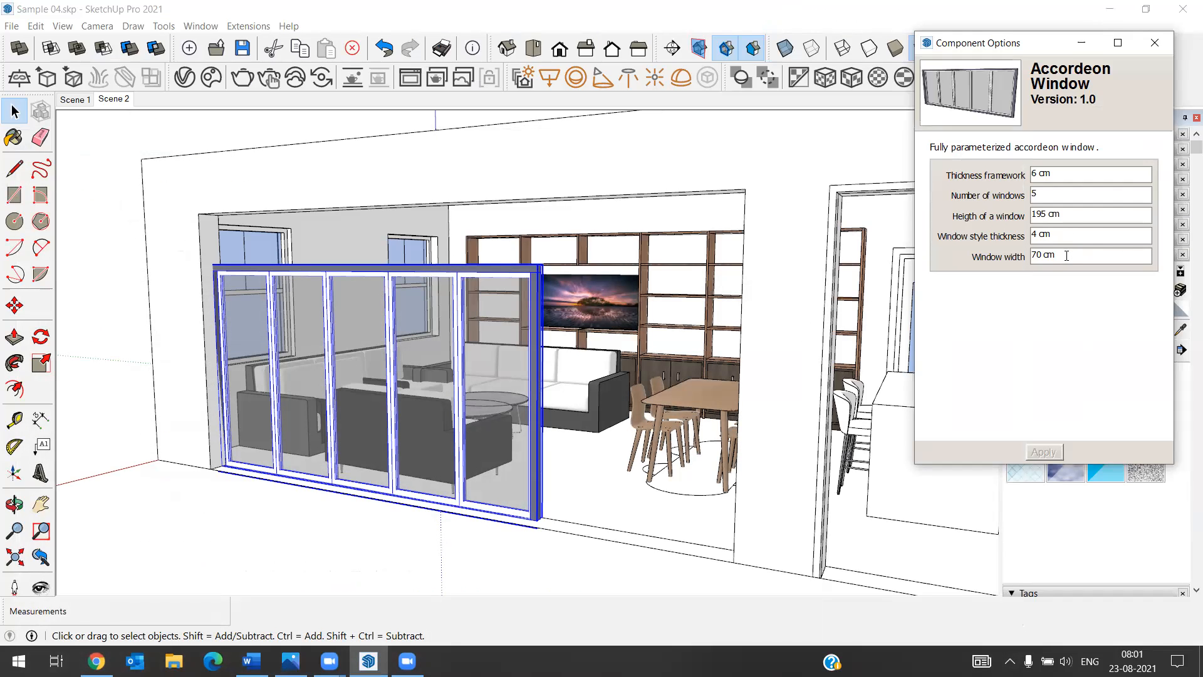
Set the accordion window's height to 238.76 cm and apply the change.
{"action": "key", "text": "ctrl+a"}
{"action": "type", "text": "23"}
{"action": "left_click", "coordinate": [1042, 458]}
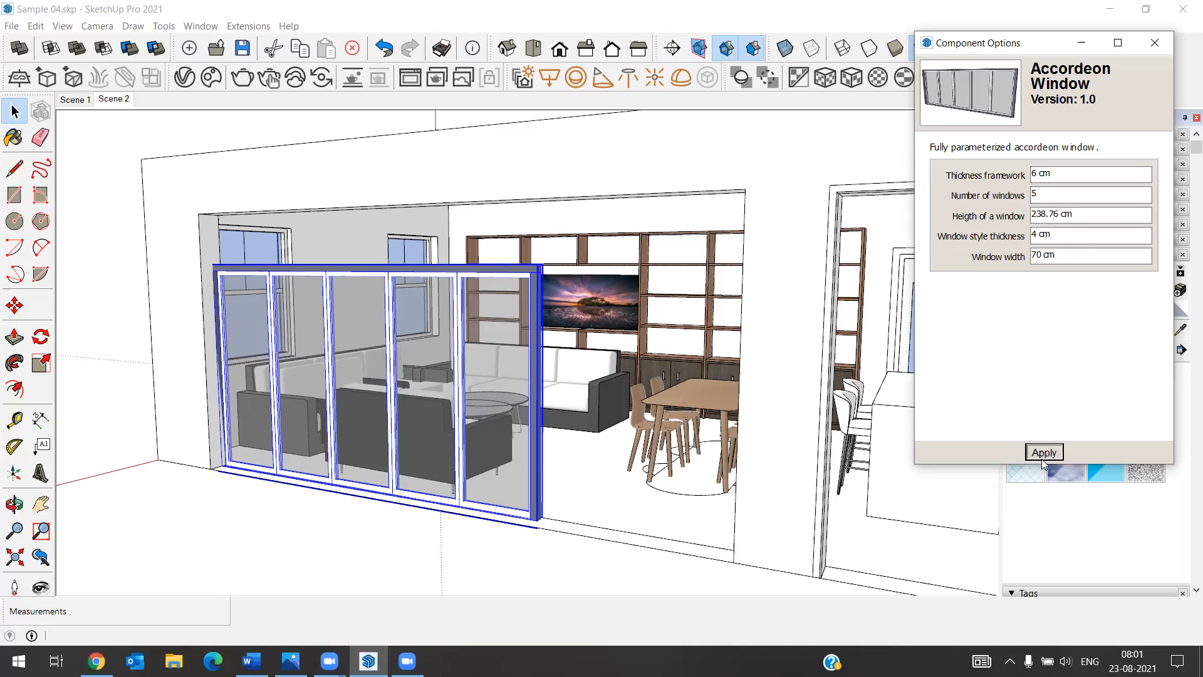
{"action": "left_click", "coordinate": [1042, 459]}
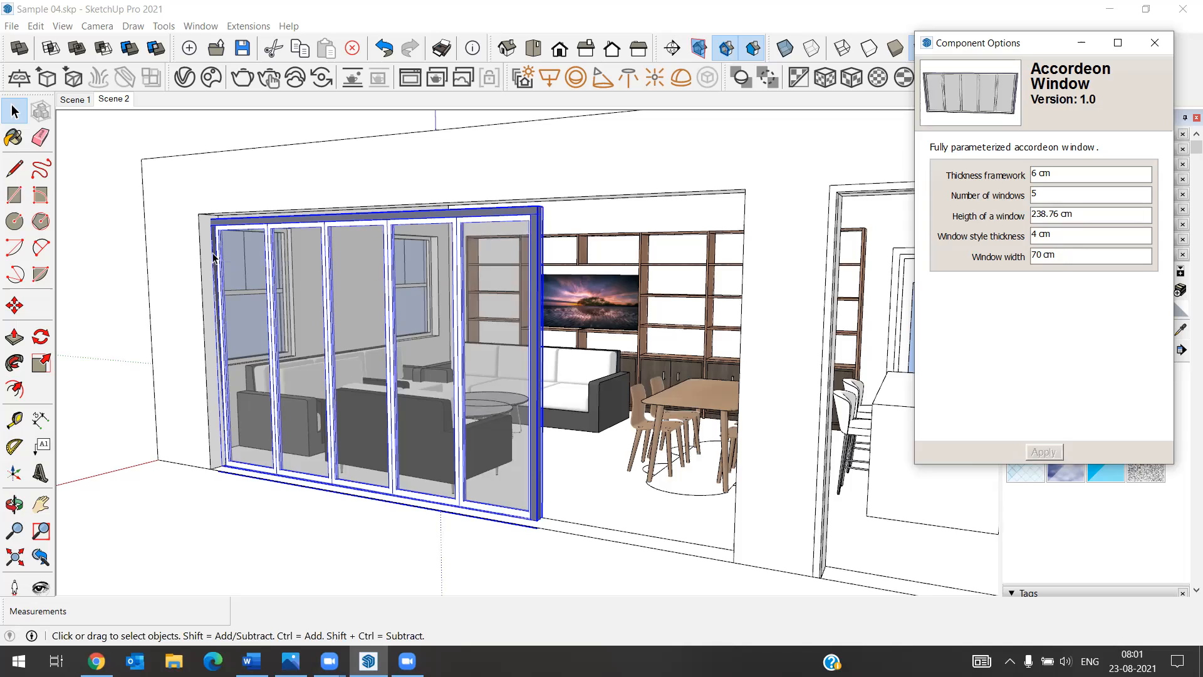
Move the accordion window up about 1 5/8" so its upper frame corner meets the upper corner of the wall opening.
{"action": "scroll", "coordinate": [221, 262], "scroll_direction": "up", "scroll_amount": 3}
{"action": "scroll", "coordinate": [264, 439], "scroll_direction": "up", "scroll_amount": 5}
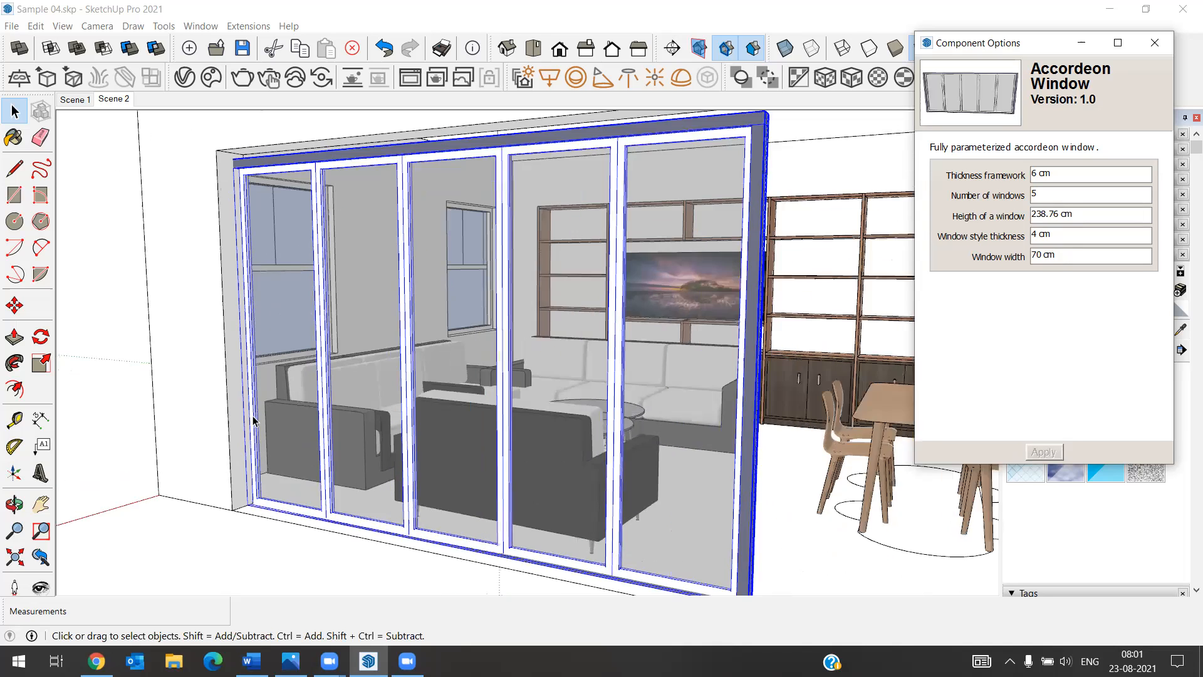
{"action": "scroll", "coordinate": [233, 141], "scroll_direction": "up", "scroll_amount": 3}
{"action": "scroll", "coordinate": [238, 162], "scroll_direction": "up", "scroll_amount": 3}
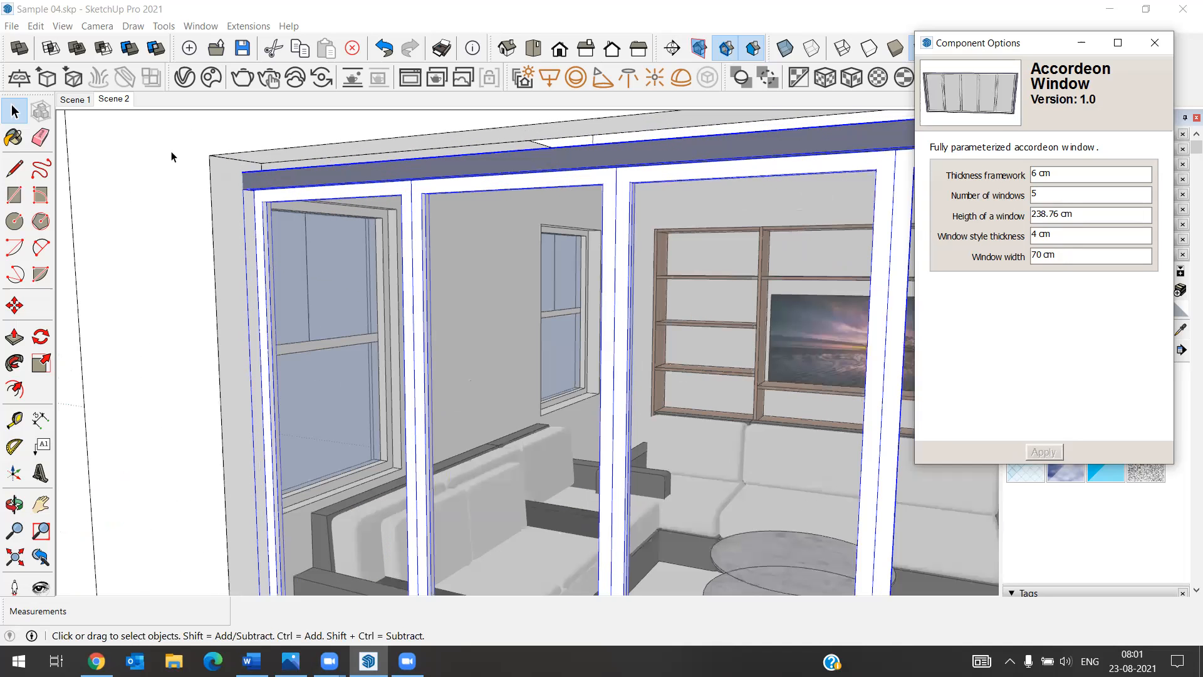
{"action": "left_click", "coordinate": [13, 305]}
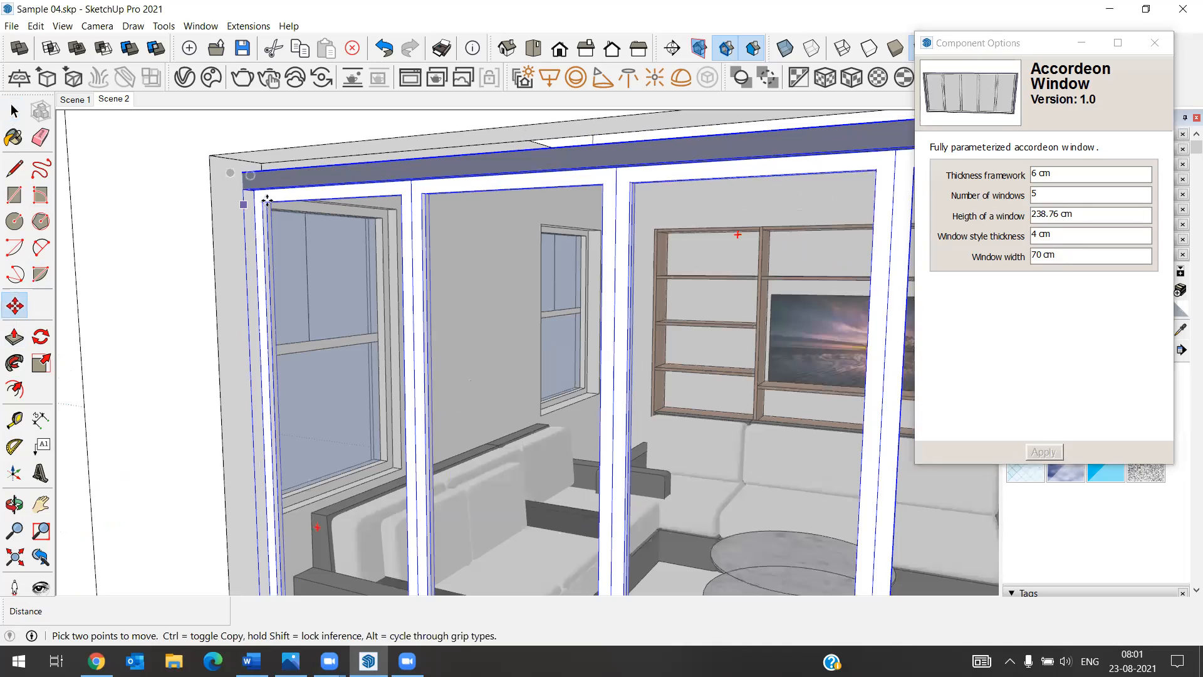
{"action": "scroll", "coordinate": [250, 176], "scroll_direction": "up", "scroll_amount": 3}
{"action": "scroll", "coordinate": [249, 176], "scroll_direction": "up", "scroll_amount": 3}
{"action": "scroll", "coordinate": [238, 169], "scroll_direction": "up", "scroll_amount": 3}
{"action": "left_click_drag", "start_coordinate": [237, 164], "coordinate": [238, 140]}
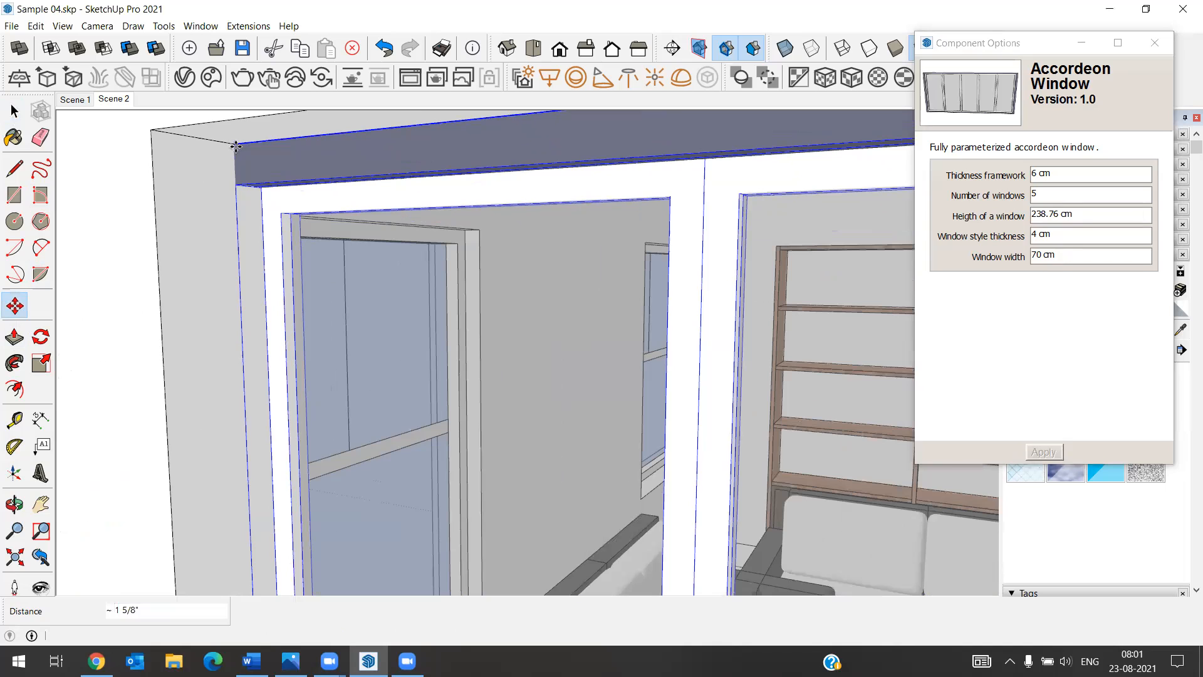
{"action": "left_click", "coordinate": [16, 111]}
Move the accordion window sideways from its lower corner so the frame sits flush against the opening's side jamb.
{"action": "scroll", "coordinate": [322, 208], "scroll_direction": "down", "scroll_amount": 3}
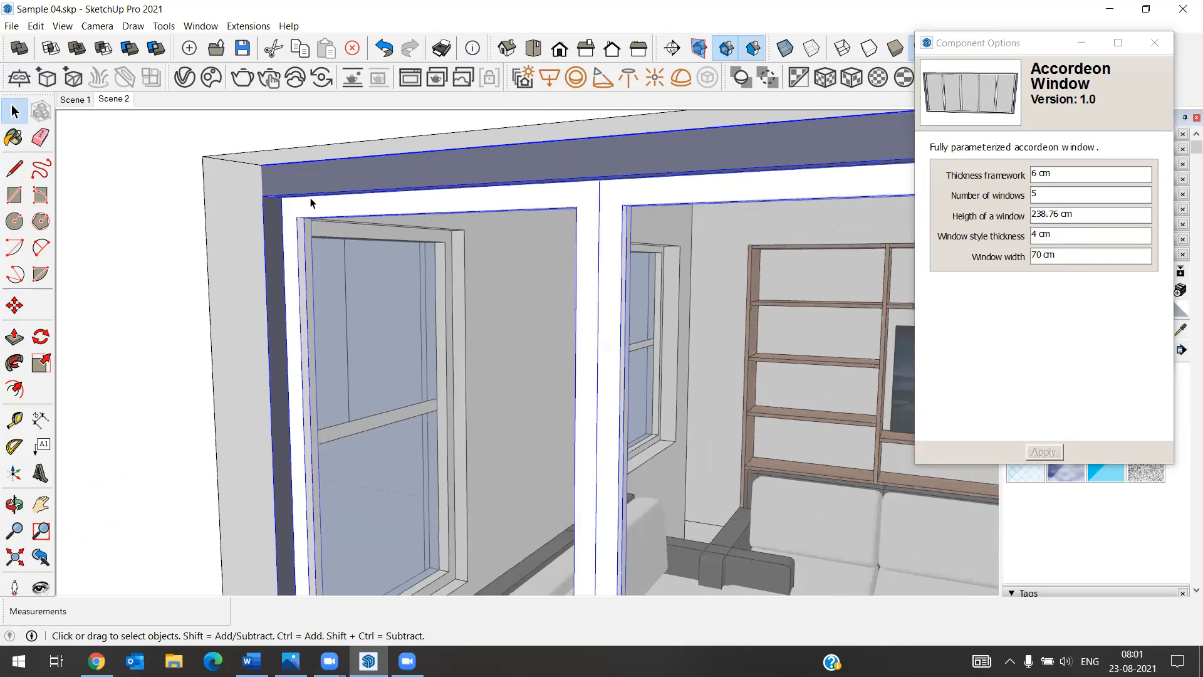
{"action": "scroll", "coordinate": [313, 207], "scroll_direction": "down", "scroll_amount": 3}
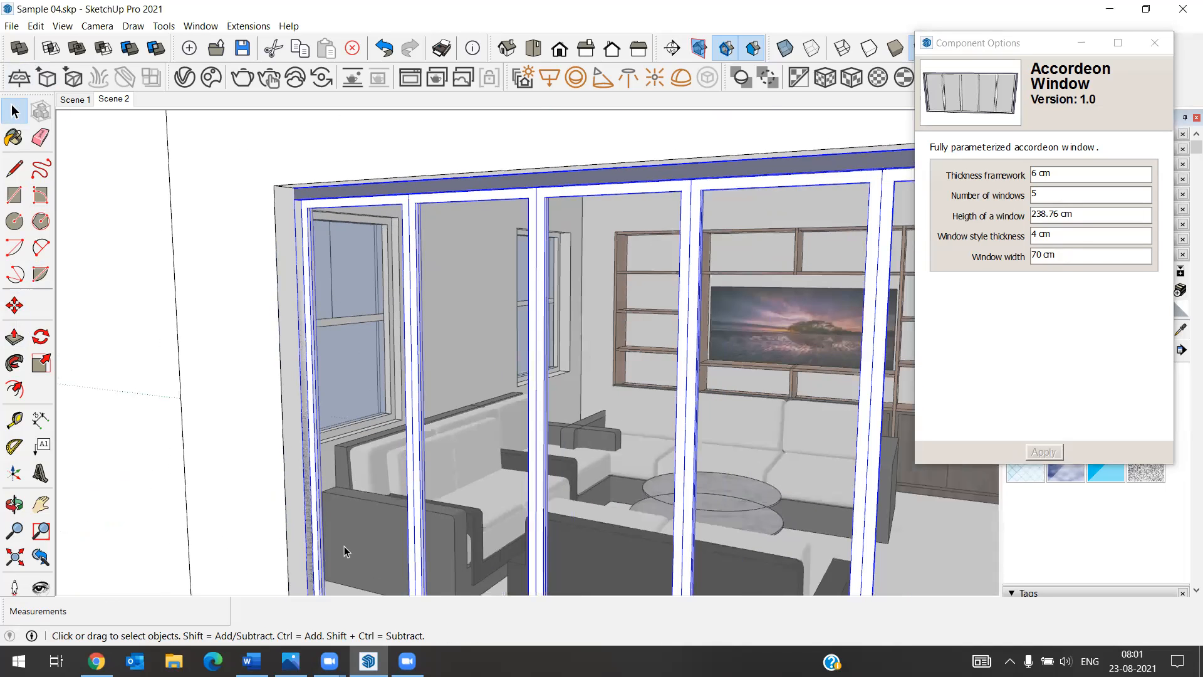
{"action": "scroll", "coordinate": [344, 551], "scroll_direction": "up", "scroll_amount": 3}
{"action": "scroll", "coordinate": [280, 574], "scroll_direction": "up", "scroll_amount": 4}
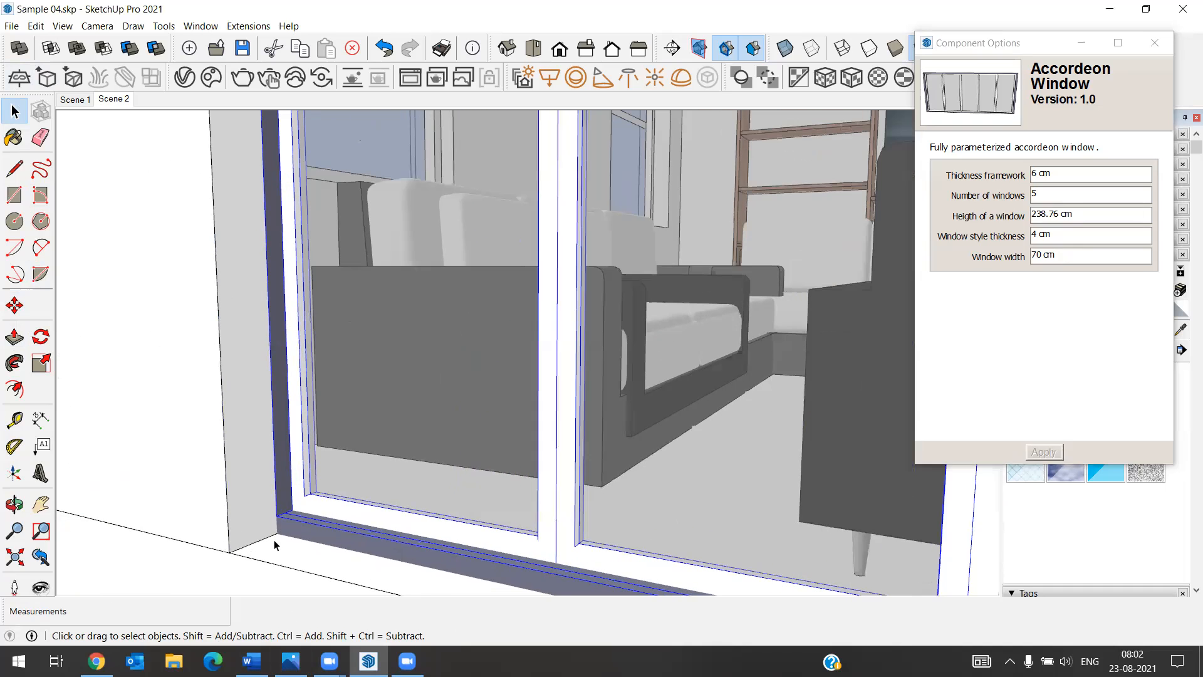
{"action": "scroll", "coordinate": [276, 545], "scroll_direction": "up", "scroll_amount": 3}
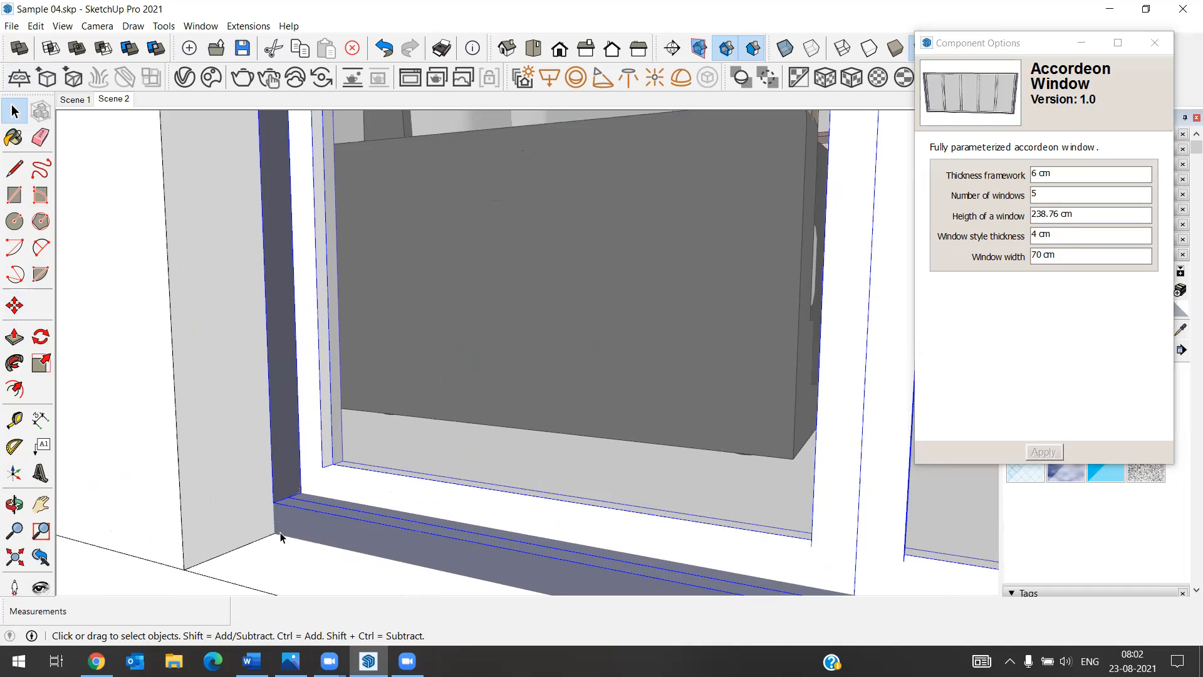
{"action": "scroll", "coordinate": [276, 529], "scroll_direction": "down", "scroll_amount": 4}
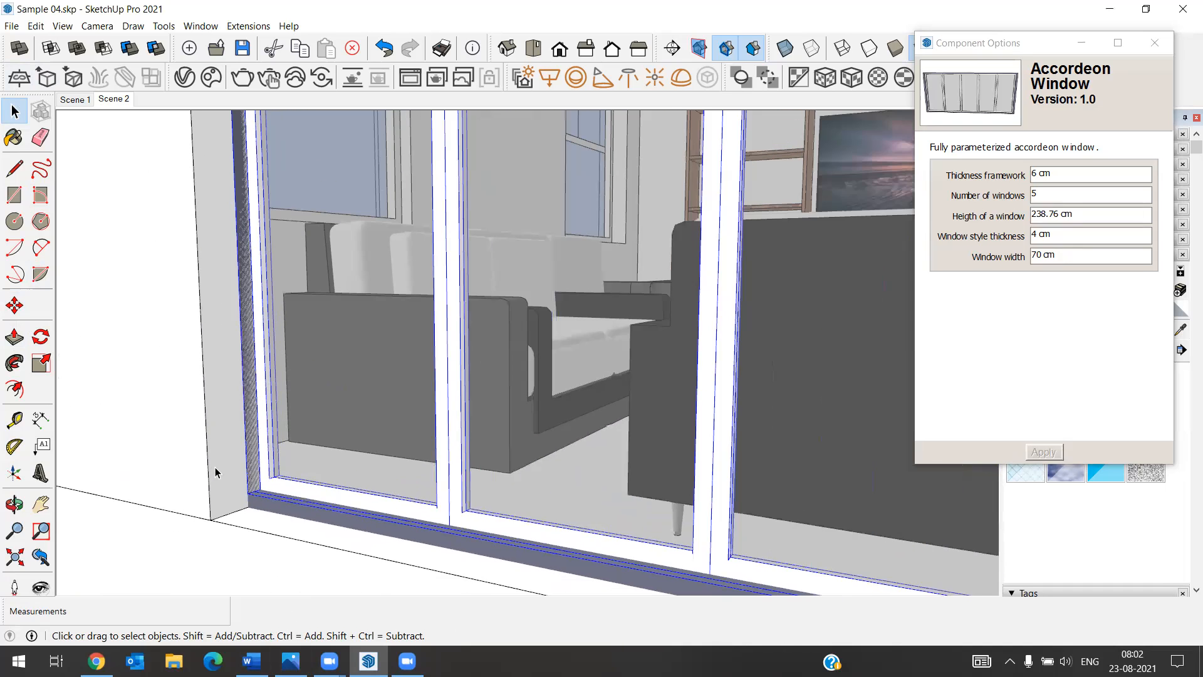
{"action": "key", "text": "p"}
{"action": "key", "text": "m"}
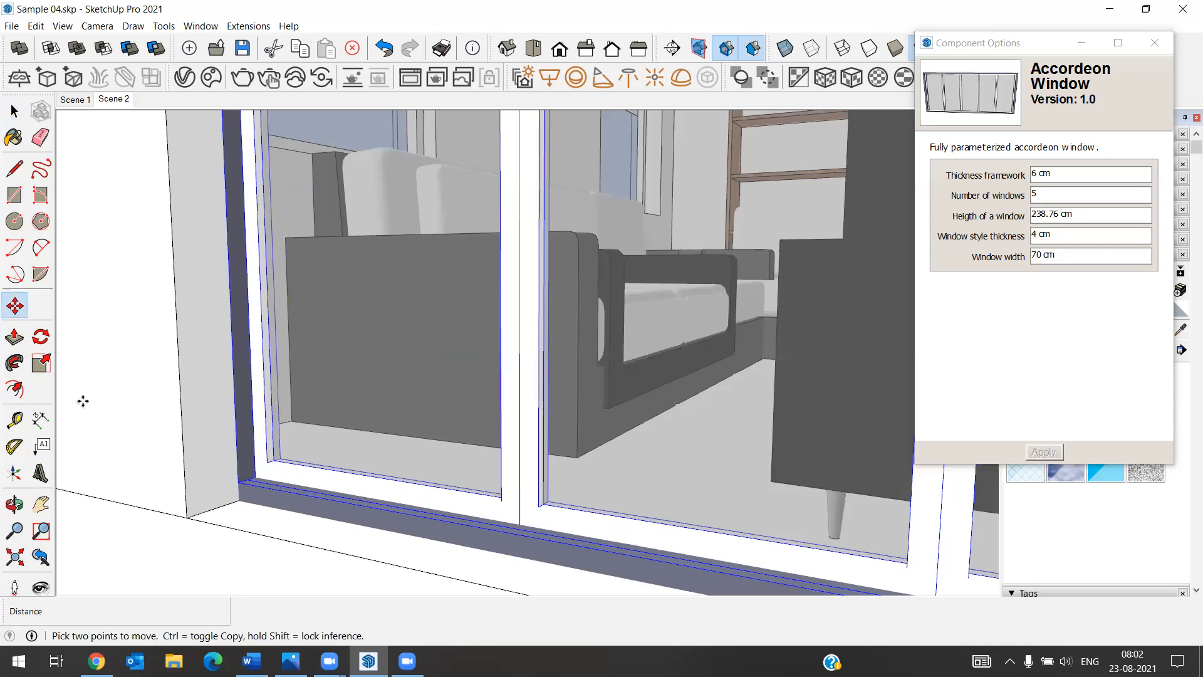
{"action": "scroll", "coordinate": [174, 462], "scroll_direction": "up", "scroll_amount": 3}
{"action": "scroll", "coordinate": [289, 557], "scroll_direction": "up", "scroll_amount": 2}
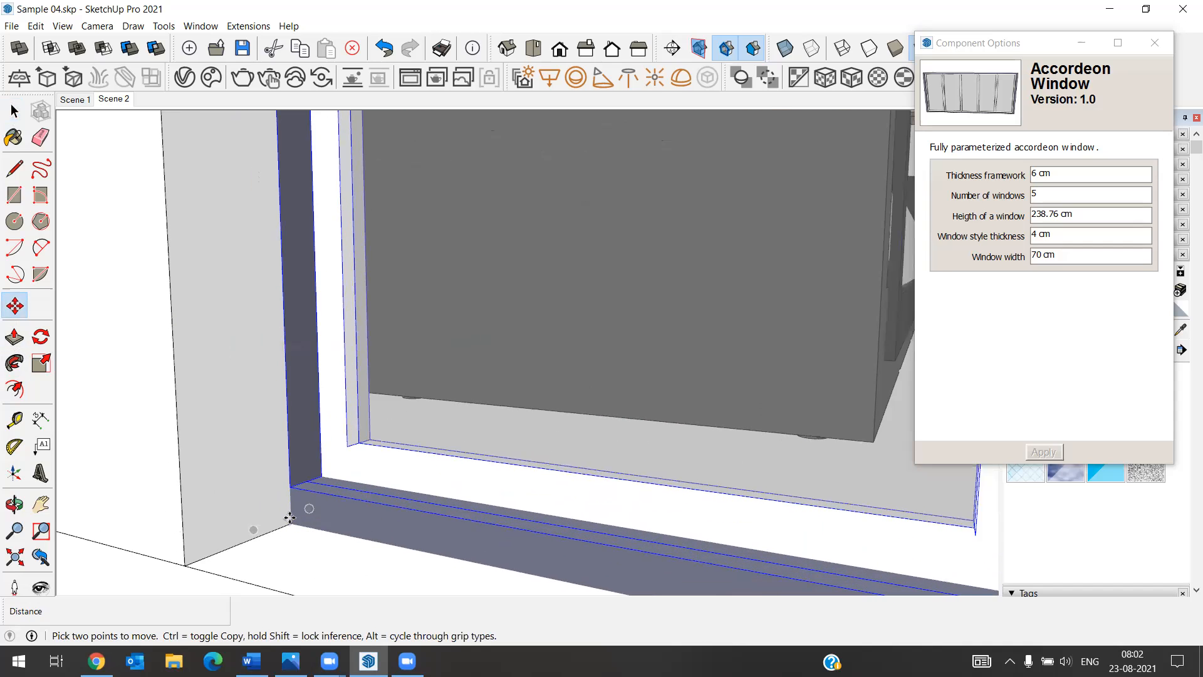
{"action": "left_click", "coordinate": [290, 514]}
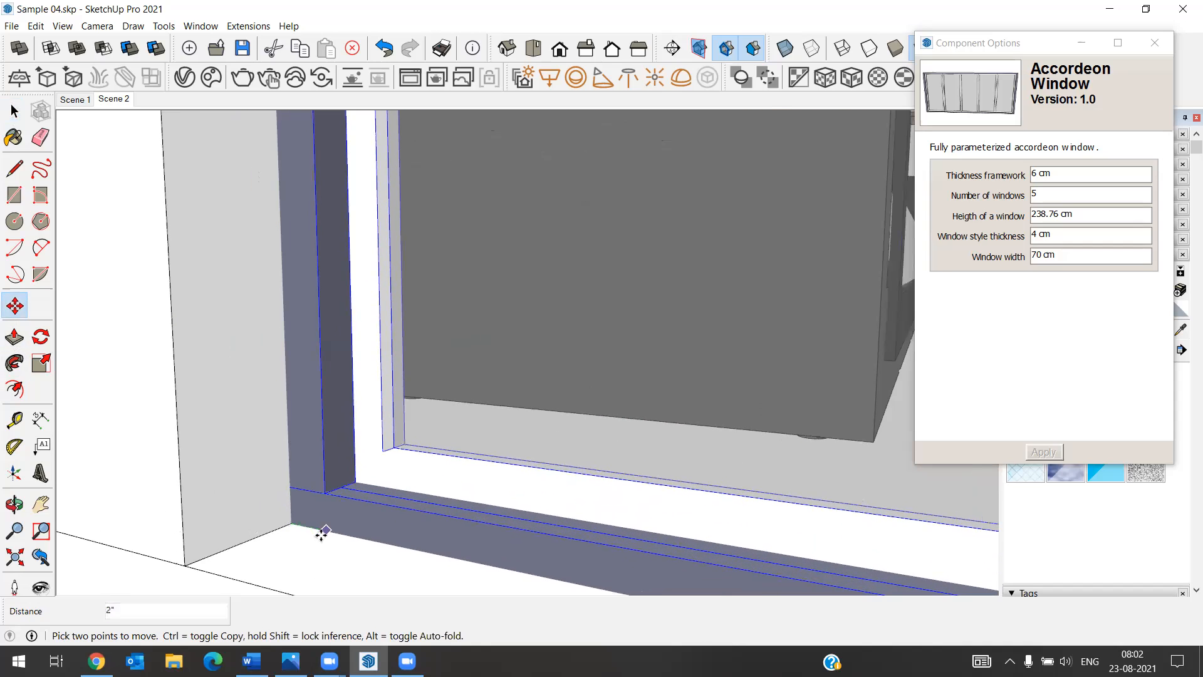
{"action": "left_click", "coordinate": [292, 522]}
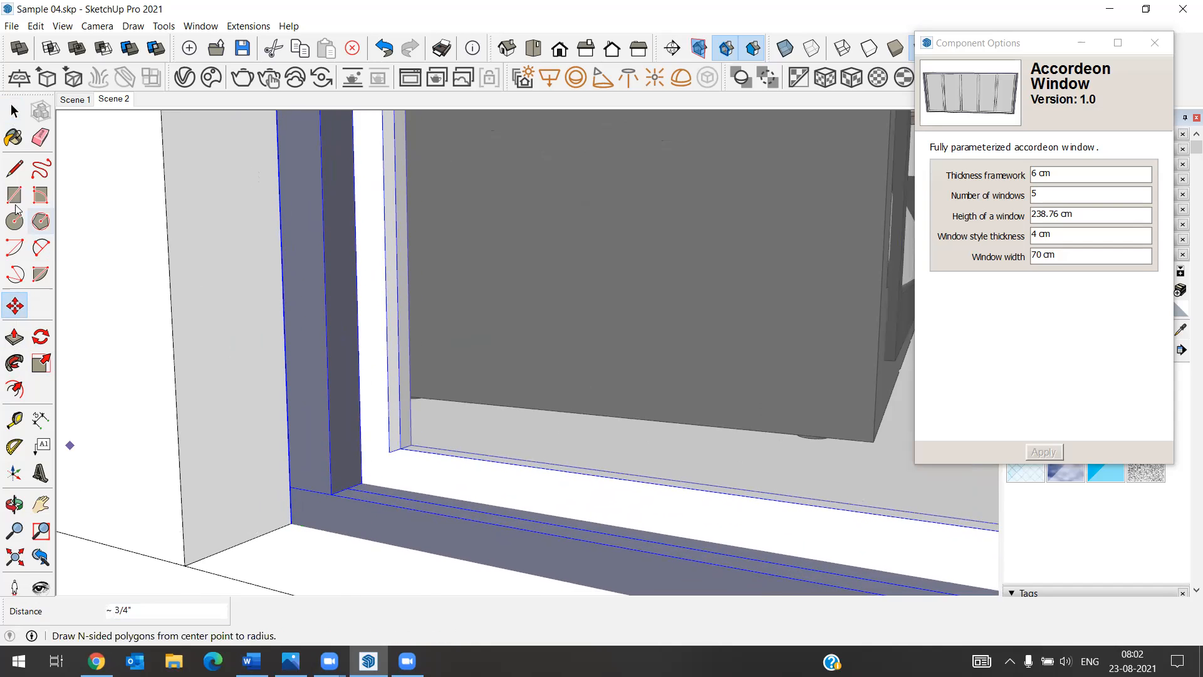
{"action": "left_click", "coordinate": [14, 111]}
{"action": "scroll", "coordinate": [244, 401], "scroll_direction": "down", "scroll_amount": 4}
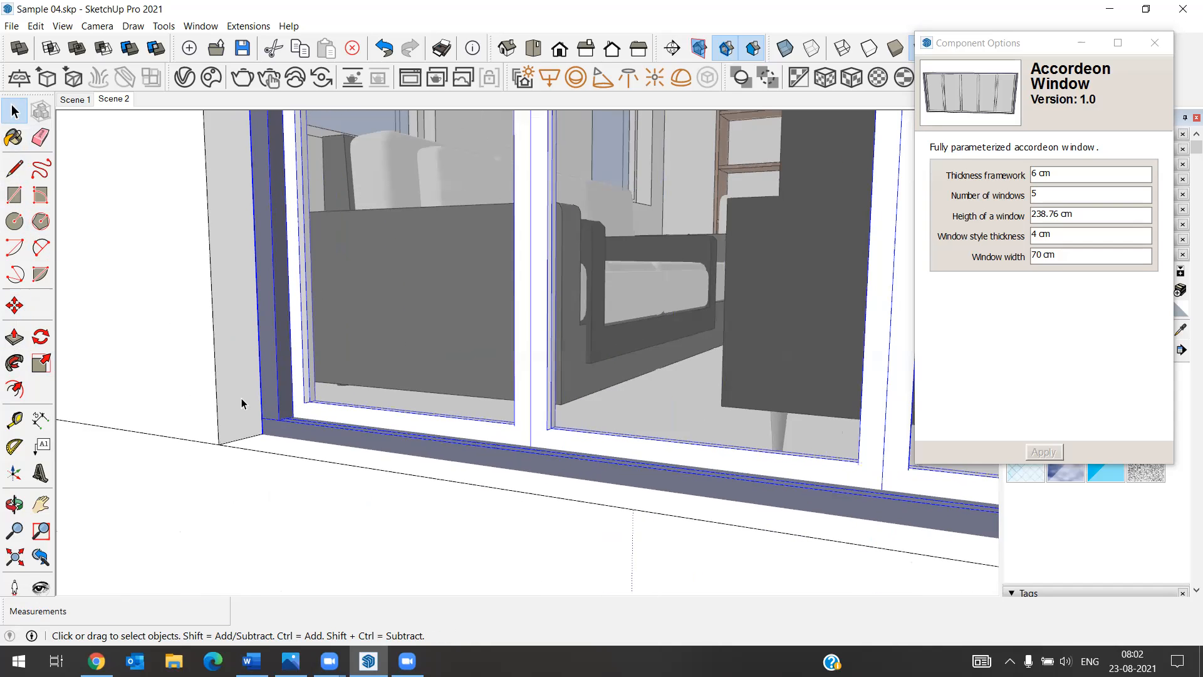
Dimension the full width of the front wall opening between its two upper corners, placing the dimension above the opening.
{"action": "scroll", "coordinate": [246, 467], "scroll_direction": "down", "scroll_amount": 6}
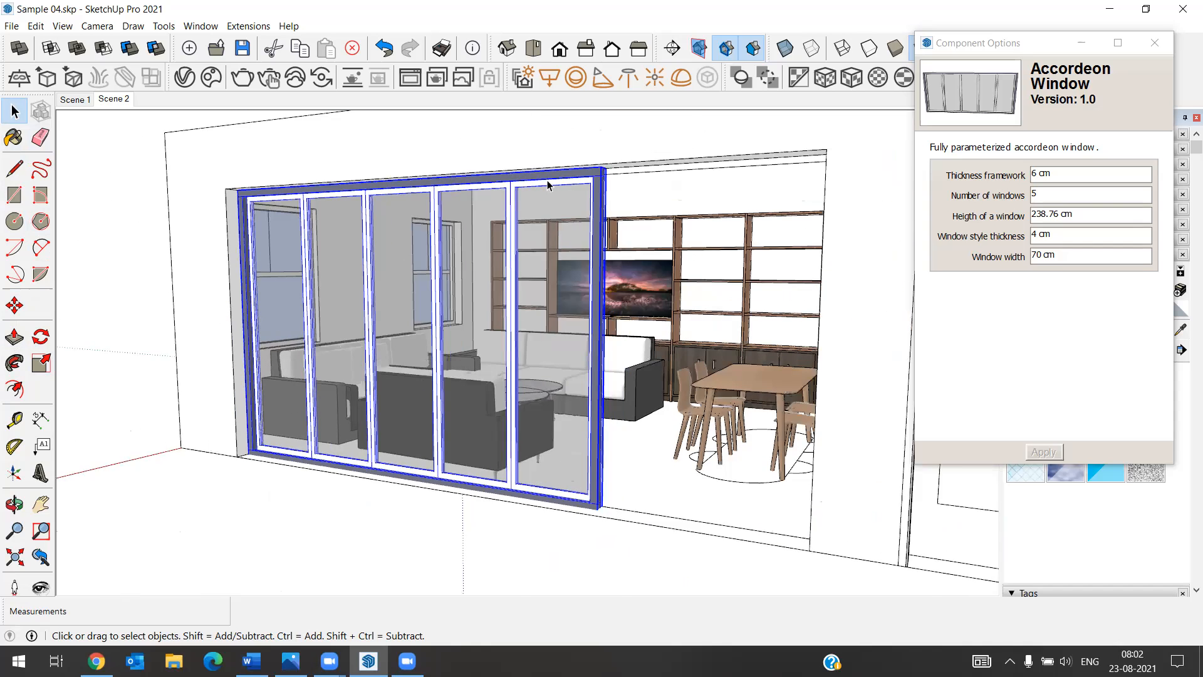
{"action": "scroll", "coordinate": [548, 180], "scroll_direction": "up", "scroll_amount": 4}
{"action": "scroll", "coordinate": [194, 355], "scroll_direction": "down", "scroll_amount": 2}
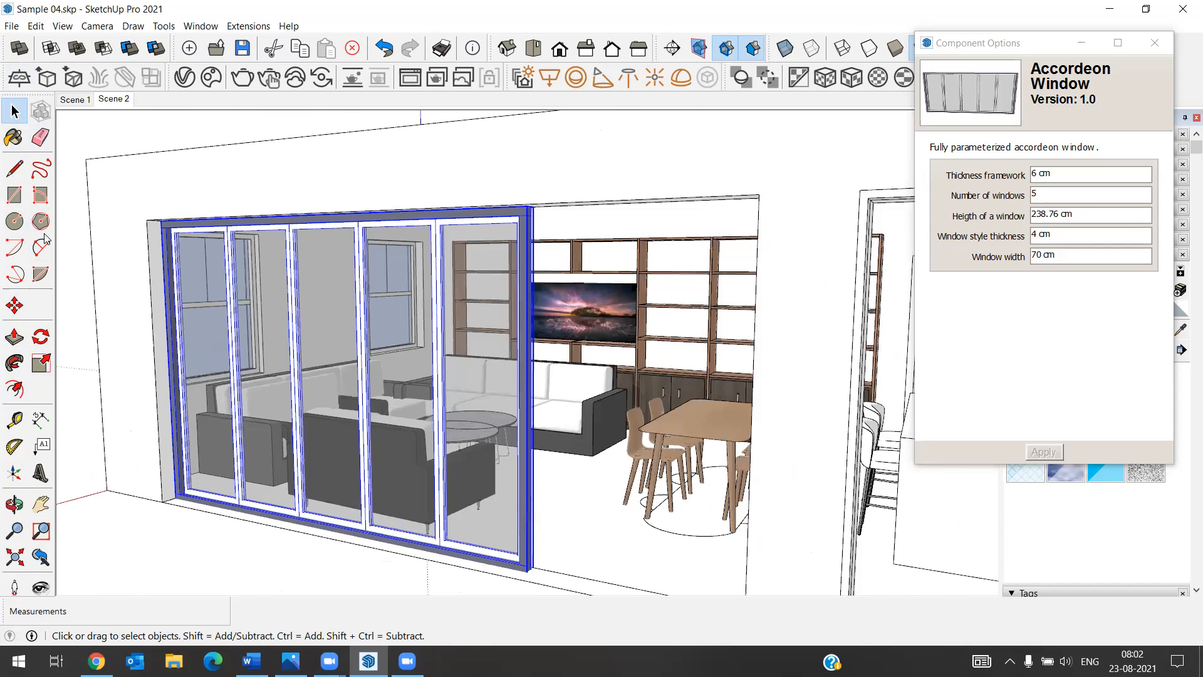
{"action": "left_click", "coordinate": [41, 420]}
{"action": "left_click", "coordinate": [147, 220]}
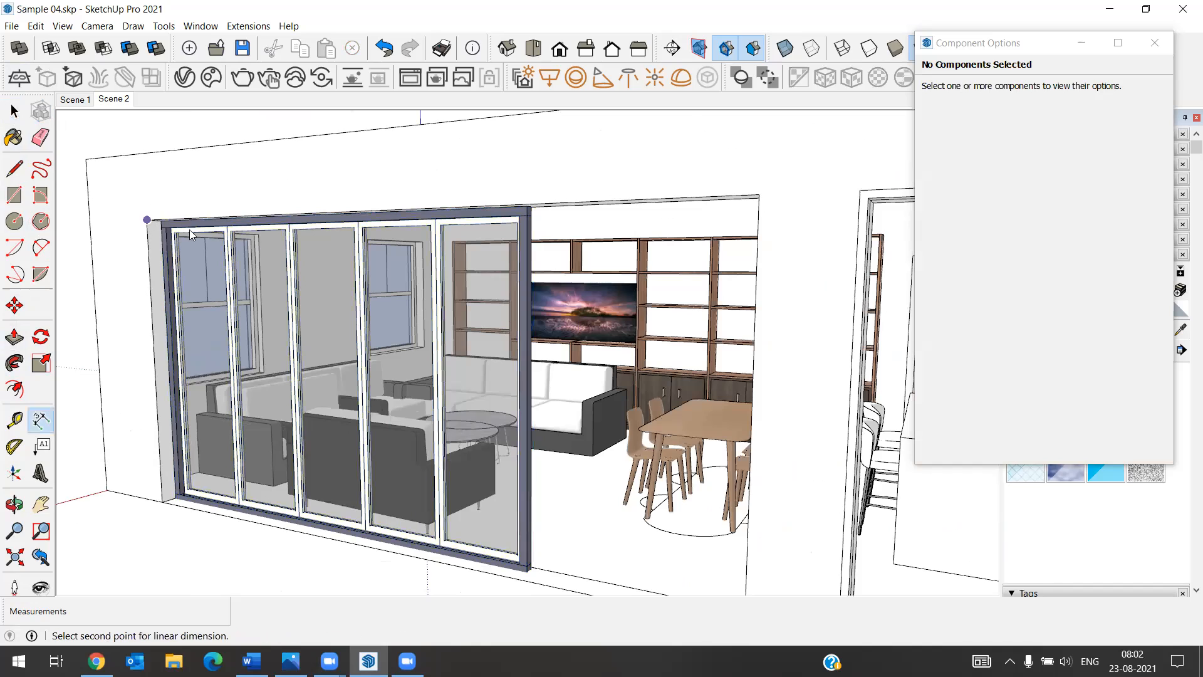
{"action": "left_click", "coordinate": [760, 196]}
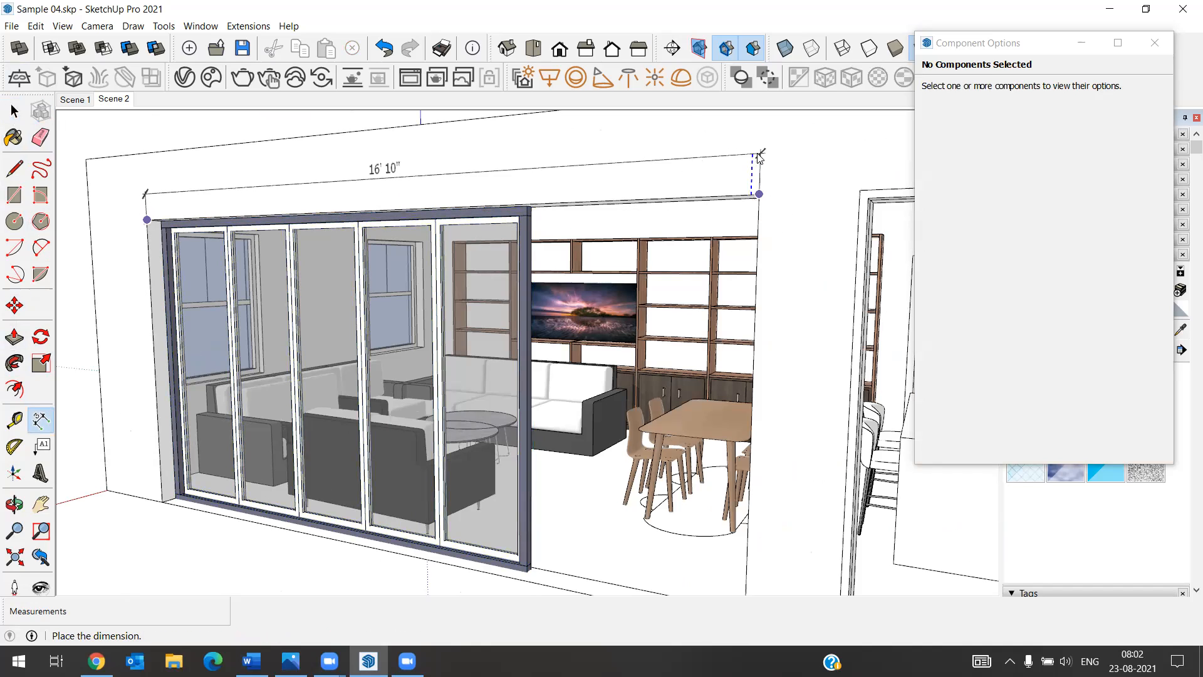
{"action": "left_click", "coordinate": [537, 157]}
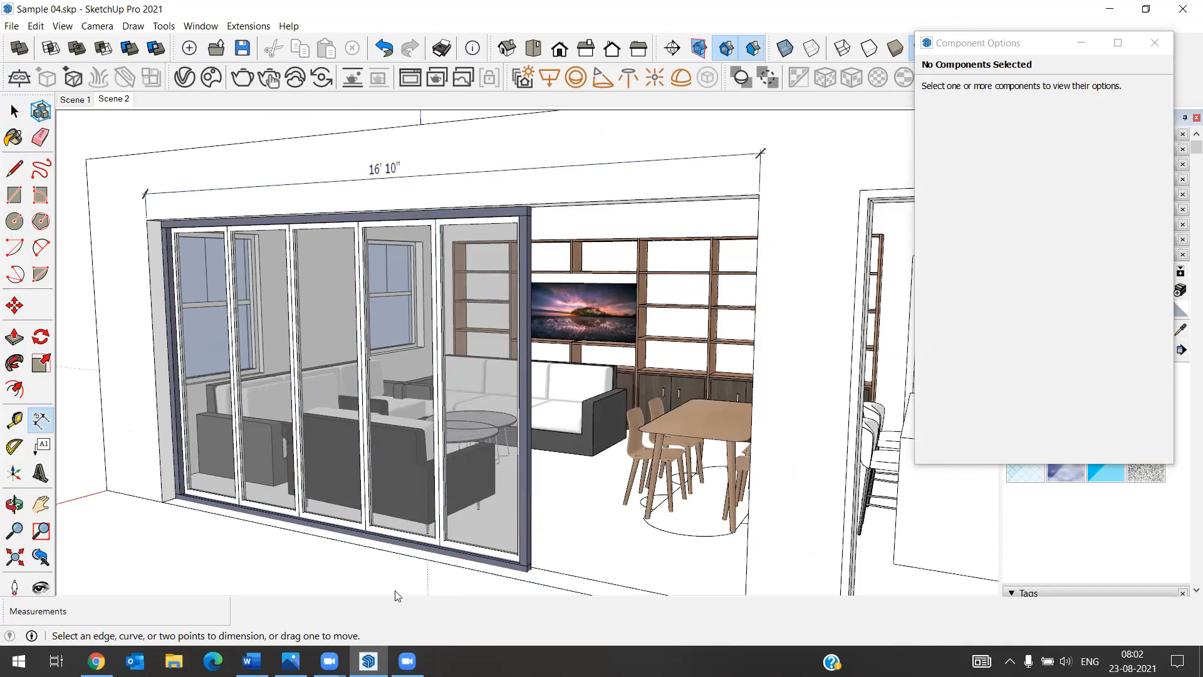
Switch to the browser's unit converter, convert 202 inches to centimetres, and return to the SketchUp model.
{"action": "mouse_move", "coordinate": [369, 662]}
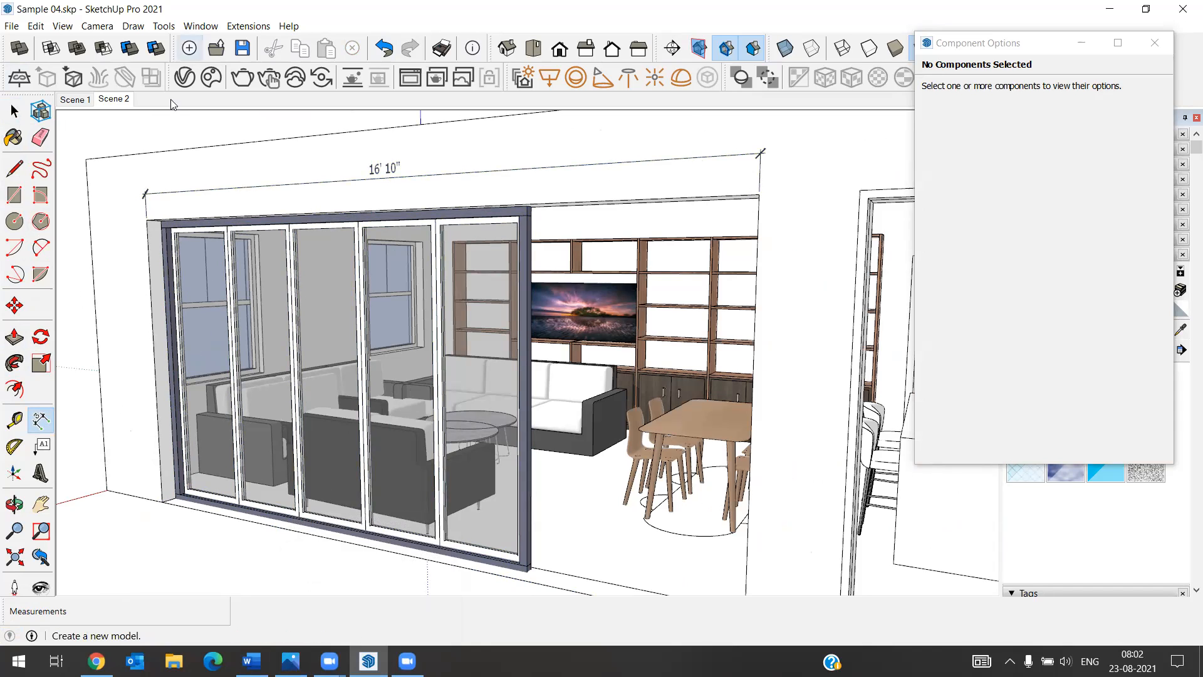
{"action": "left_click", "coordinate": [96, 662]}
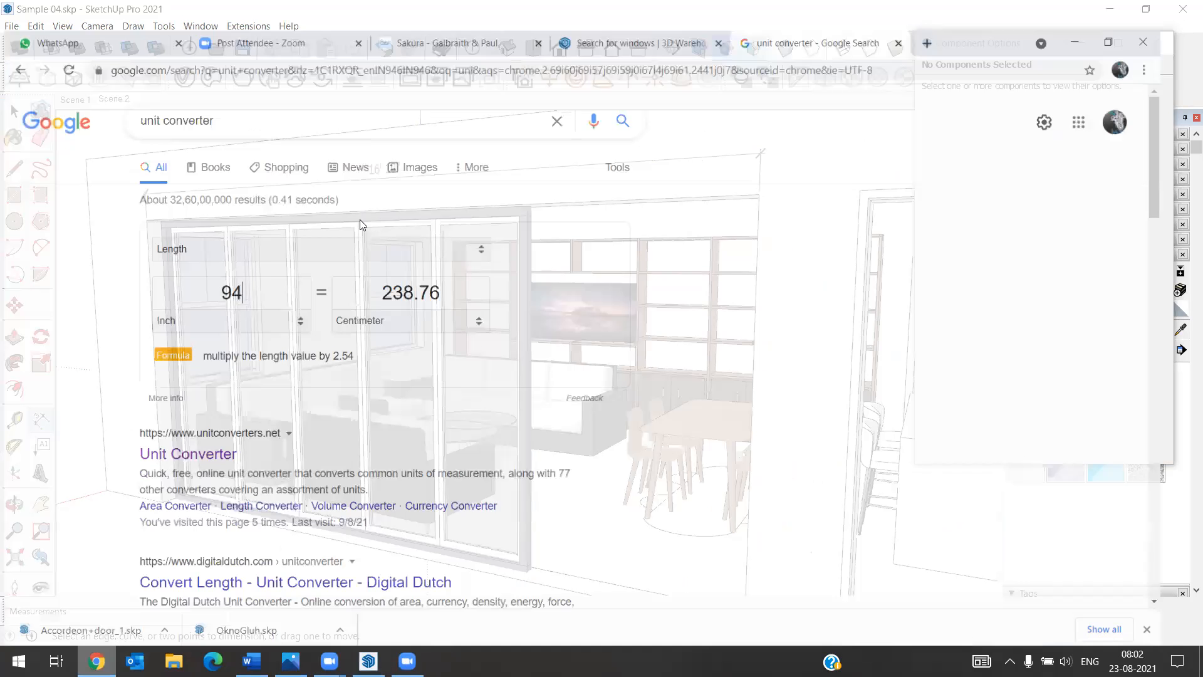
{"action": "double_click", "coordinate": [216, 267]}
{"action": "type", "text": "202"}
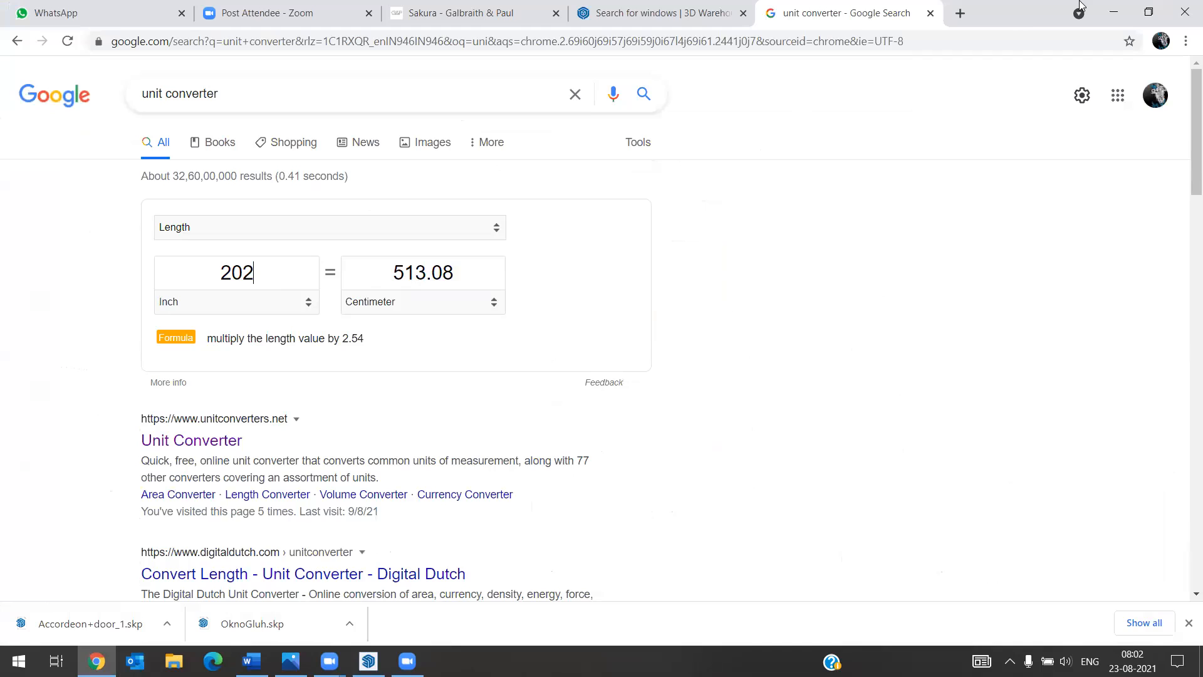
{"action": "left_click", "coordinate": [1114, 12]}
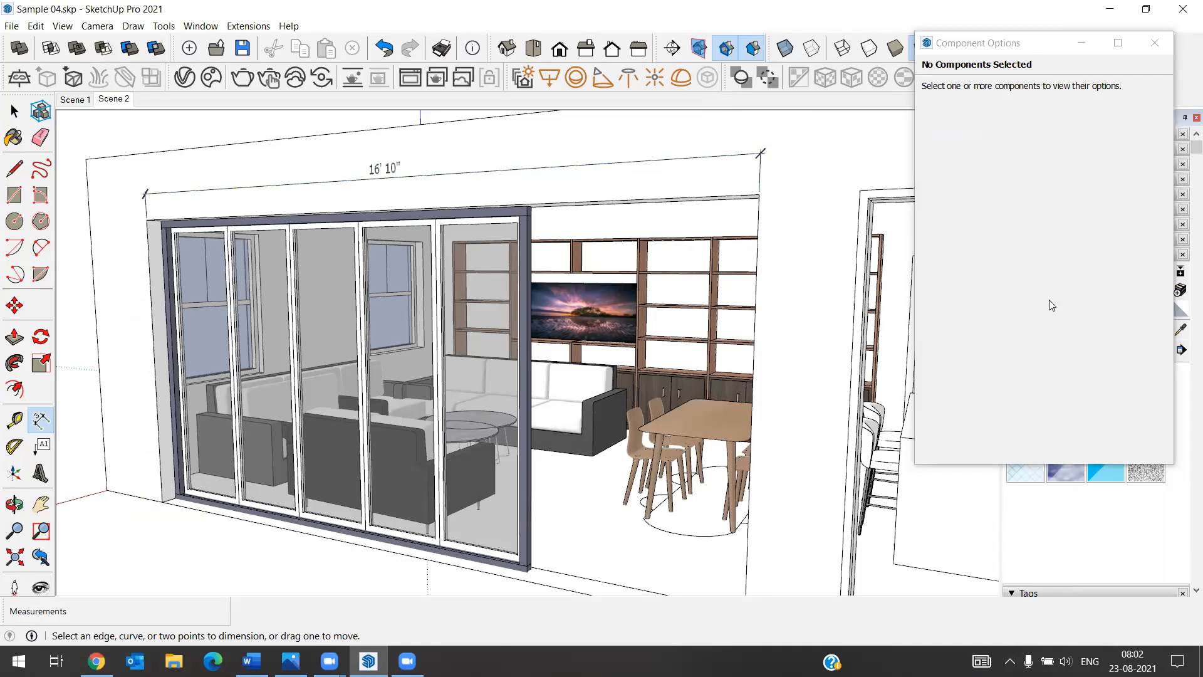
Close the component options and delete the width dimension above the front wall opening.
{"action": "left_click", "coordinate": [1155, 43]}
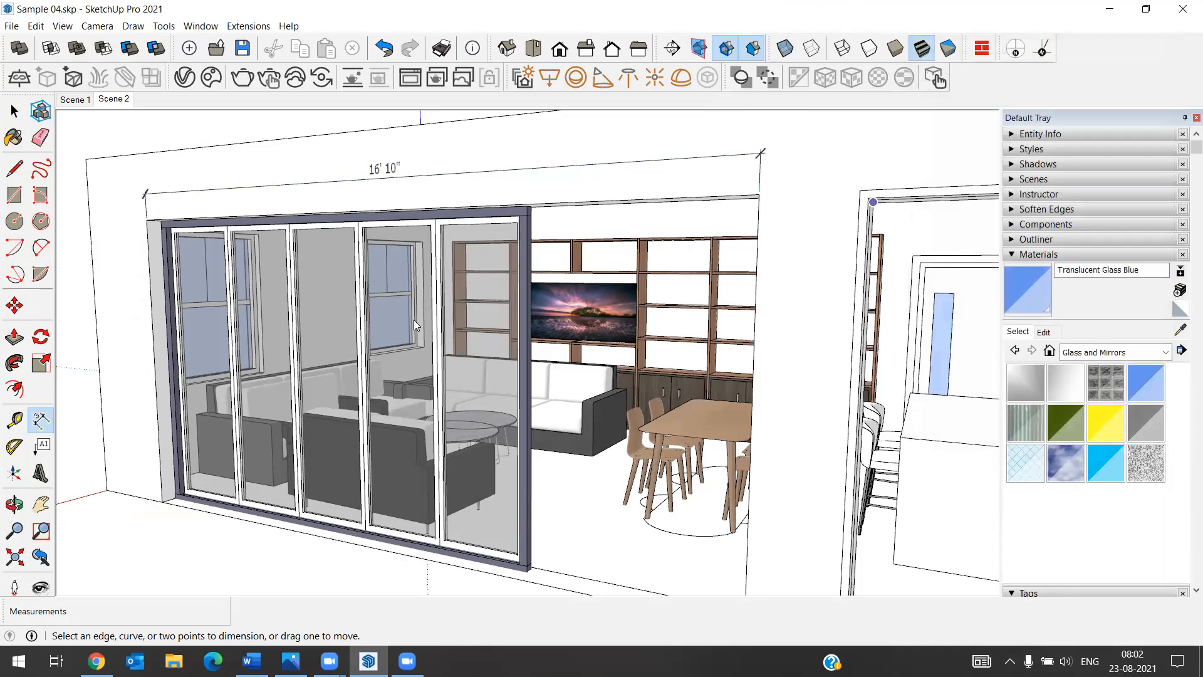
{"action": "key", "text": "o"}
{"action": "left_click_drag", "start_coordinate": [412, 290], "coordinate": [383, 316]}
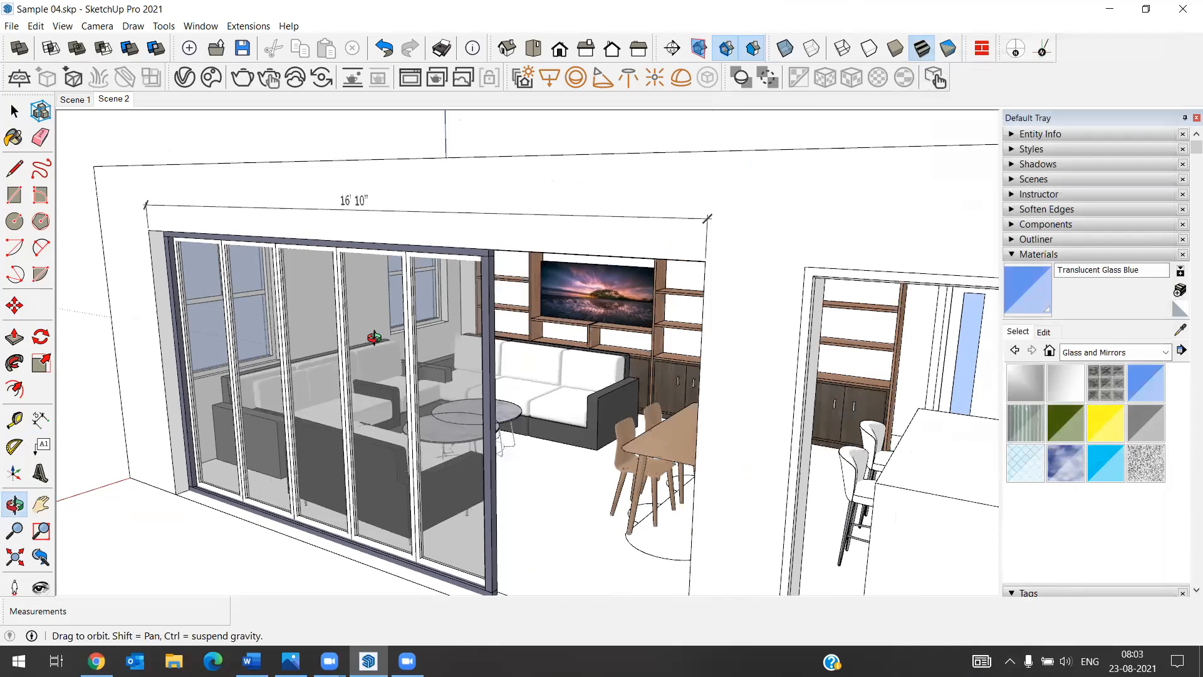
{"action": "middle_click_drag", "start_coordinate": [331, 224], "coordinate": [324, 229]}
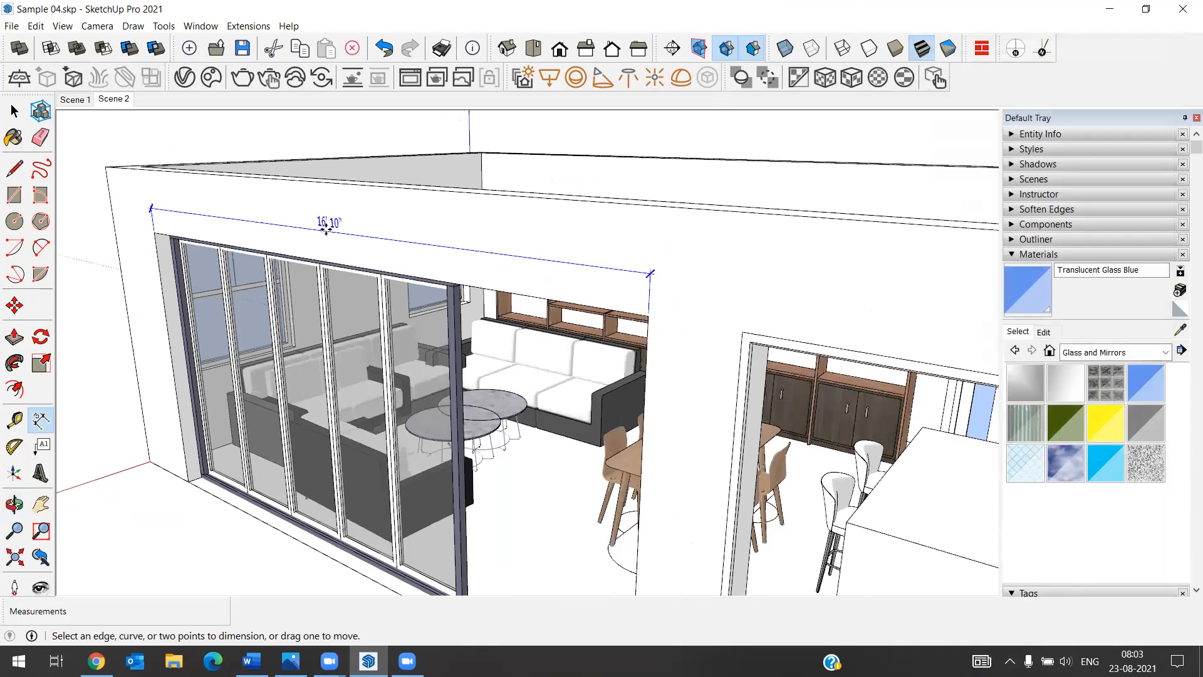
{"action": "key", "text": "space"}
{"action": "left_click", "coordinate": [324, 229]}
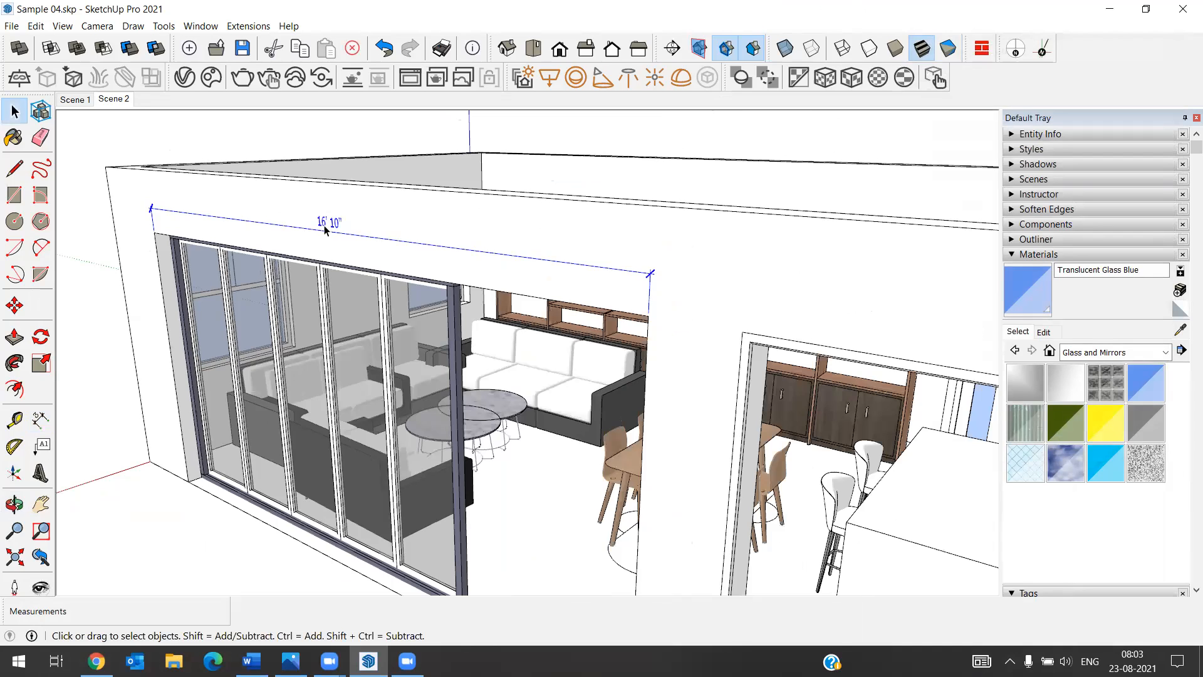
{"action": "key", "text": "Delete"}
Open the accordion window's component options, set the window width to 513.08 cm and apply the change.
{"action": "left_click", "coordinate": [292, 328]}
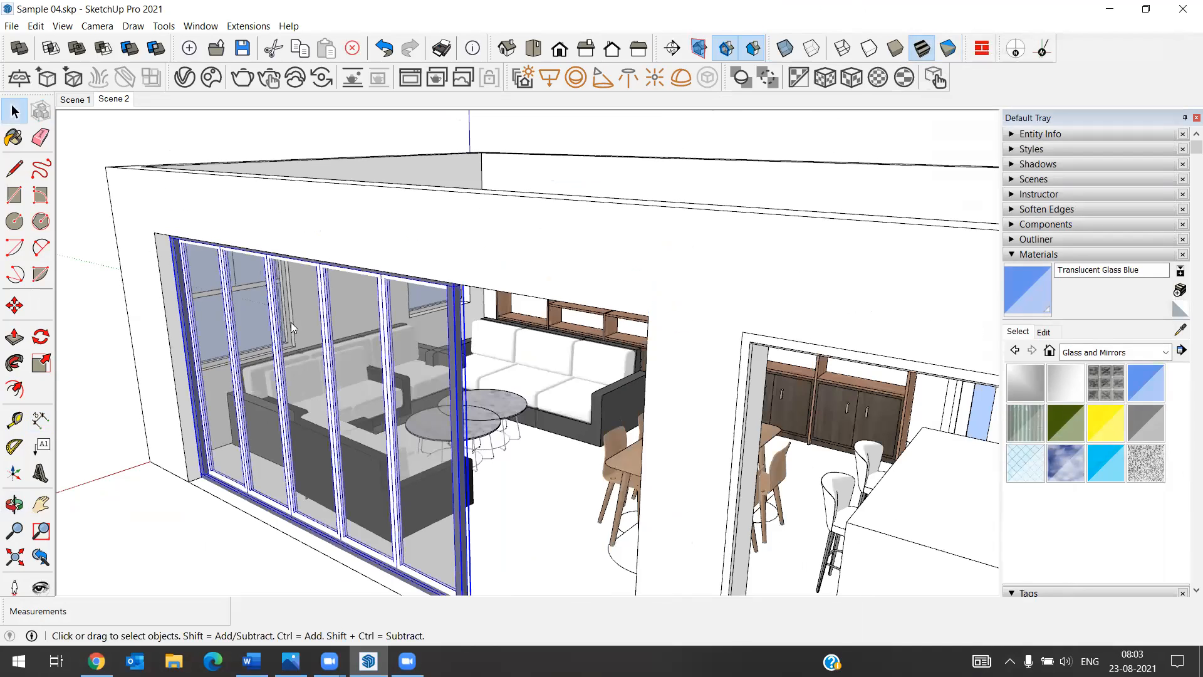
{"action": "right_click", "coordinate": [292, 328]}
{"action": "mouse_move", "coordinate": [384, 636]}
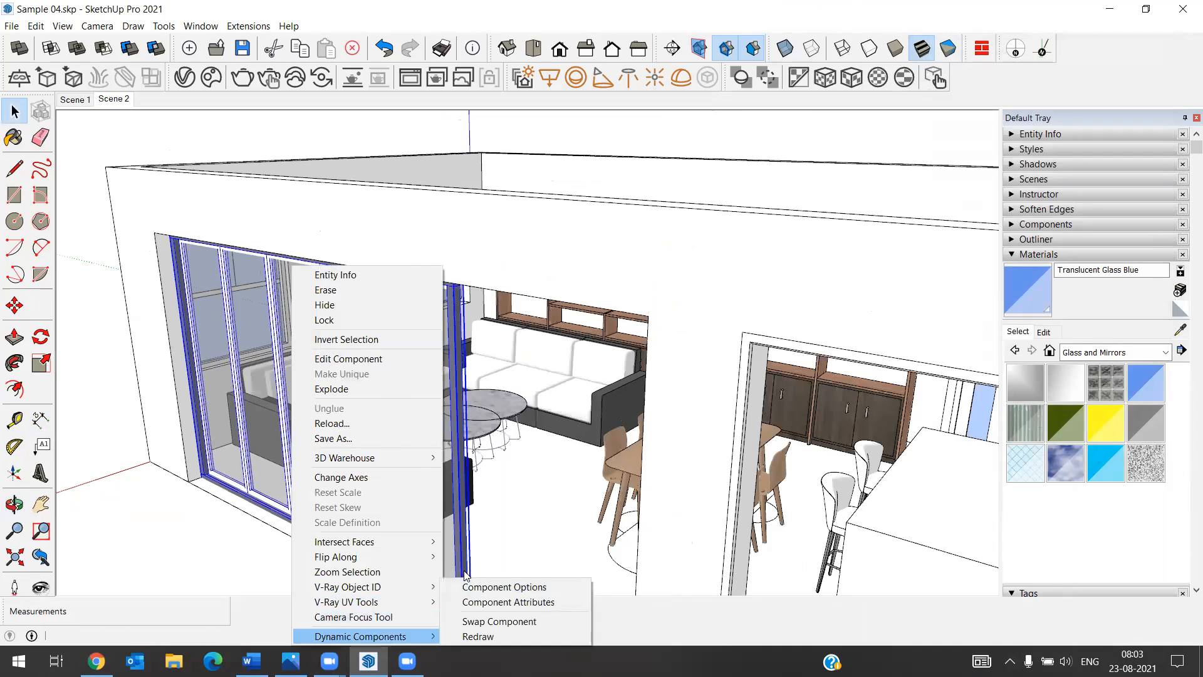
{"action": "left_click", "coordinate": [472, 586]}
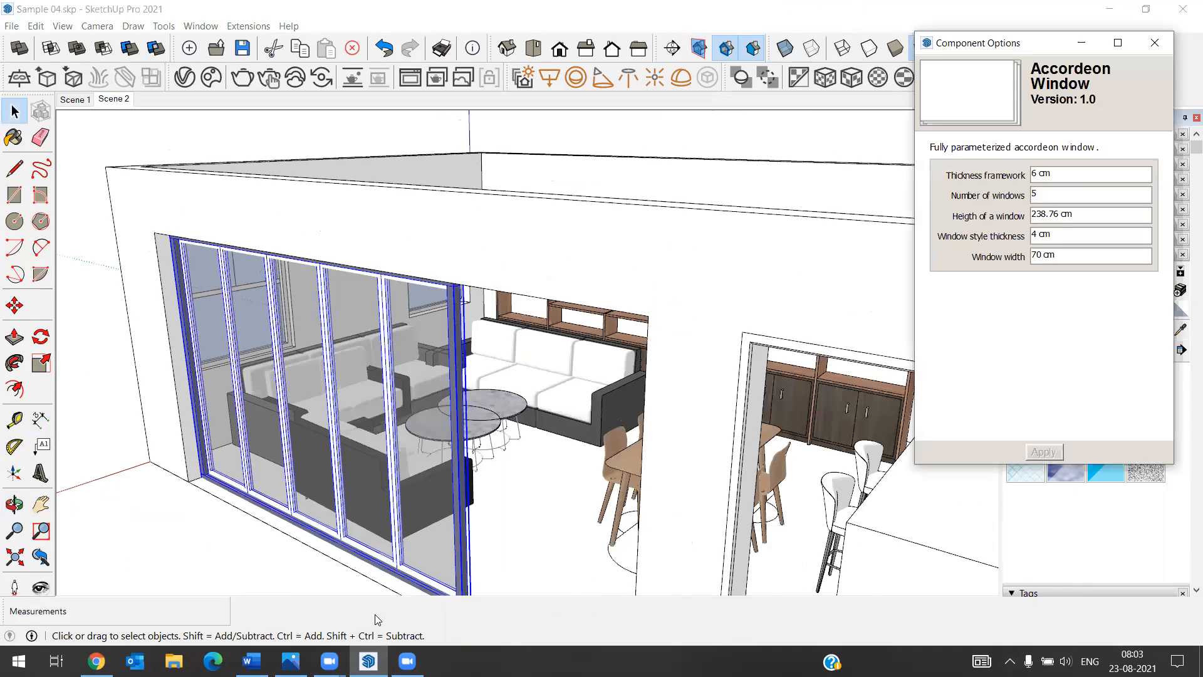
{"action": "left_click", "coordinate": [96, 661]}
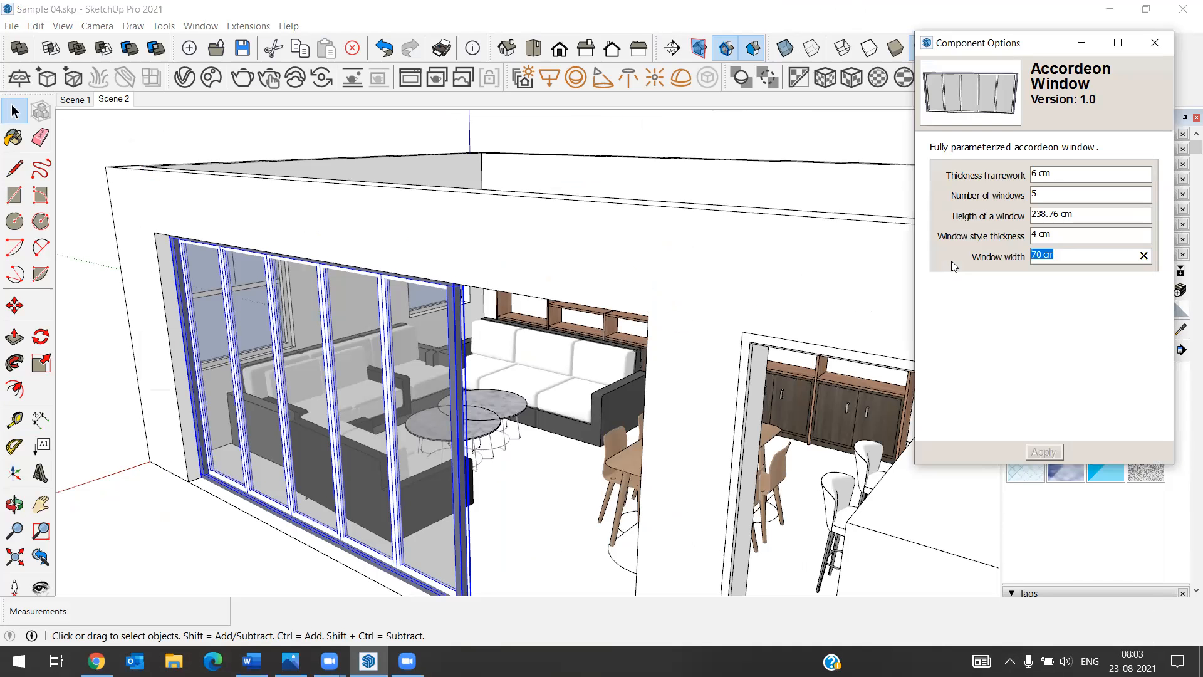
{"action": "type", "text": "513.08"}
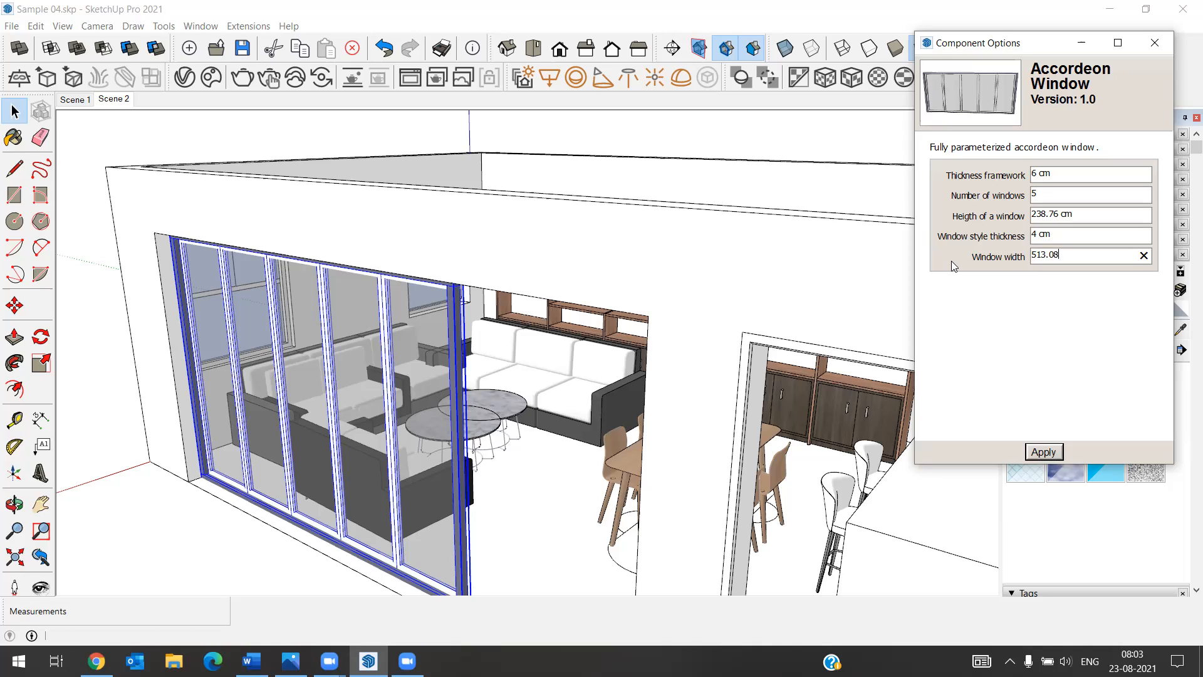
{"action": "left_click", "coordinate": [1044, 452]}
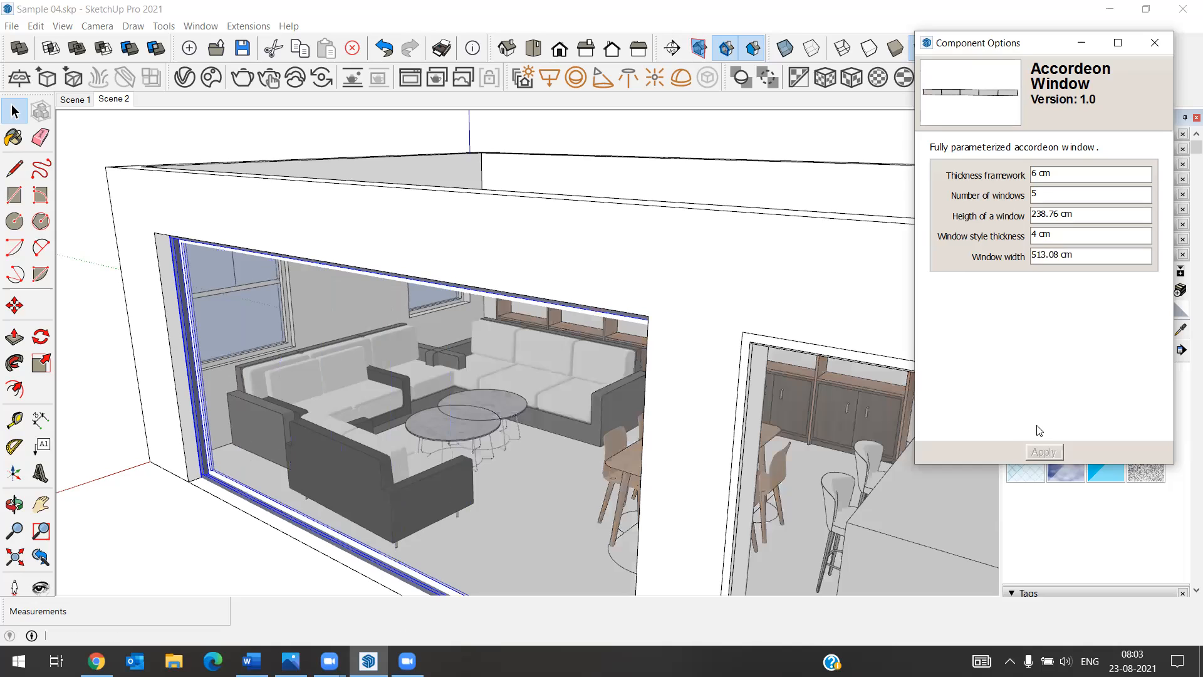
Close the component options and undo the last width change of the accordion window.
{"action": "scroll", "coordinate": [520, 373], "scroll_direction": "down", "scroll_amount": 2}
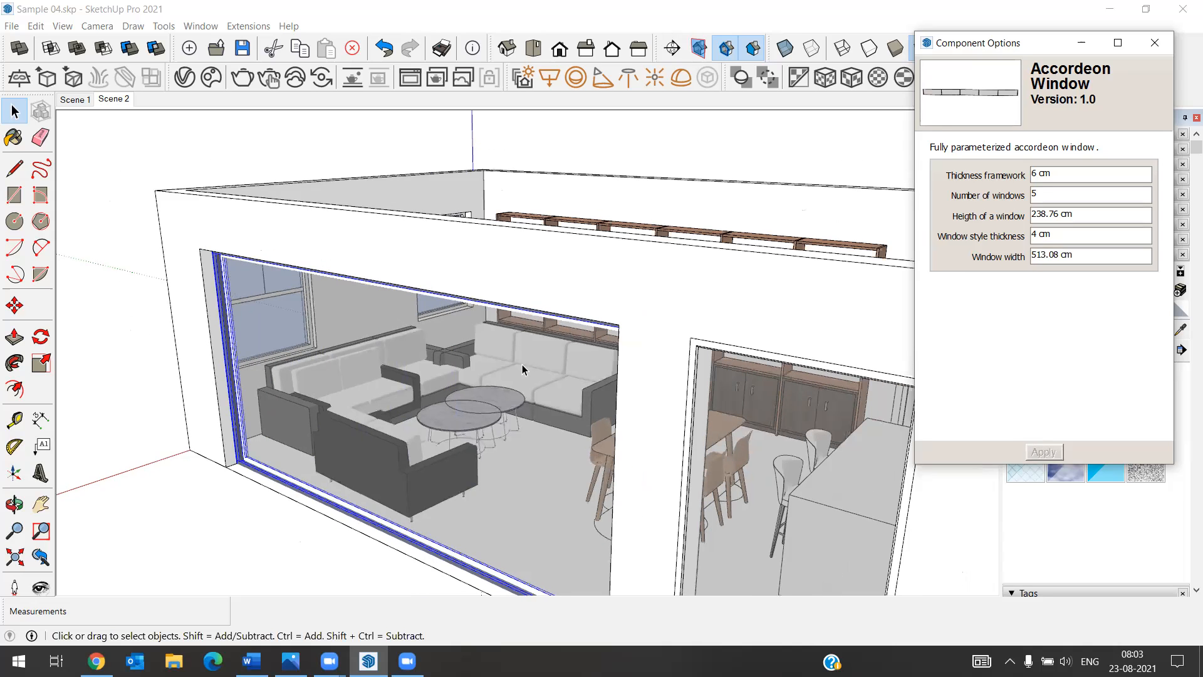
{"action": "scroll", "coordinate": [618, 376], "scroll_direction": "down", "scroll_amount": 2}
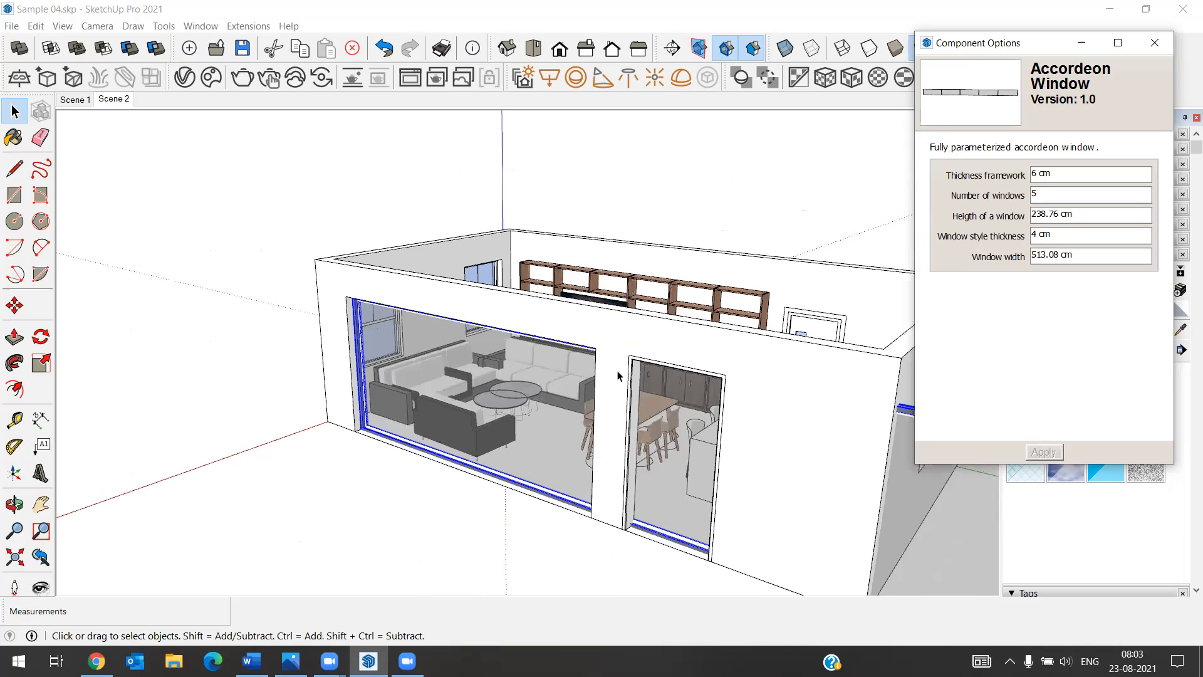
{"action": "scroll", "coordinate": [618, 376], "scroll_direction": "down", "scroll_amount": 2}
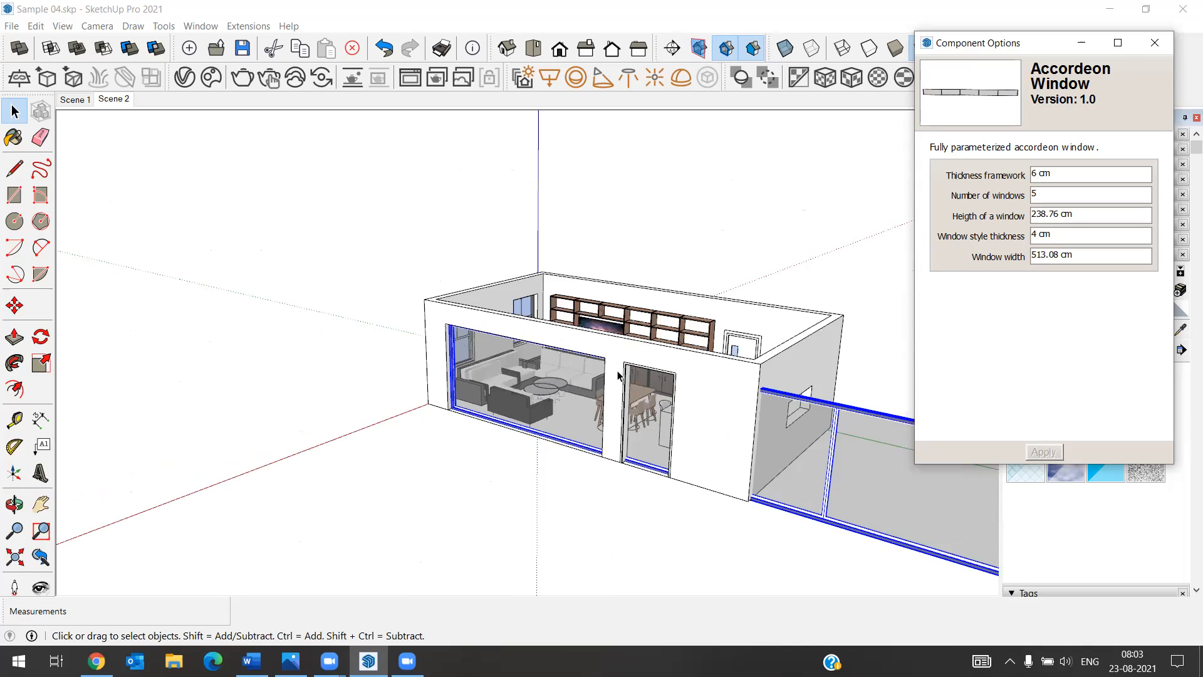
{"action": "left_click", "coordinate": [1155, 43]}
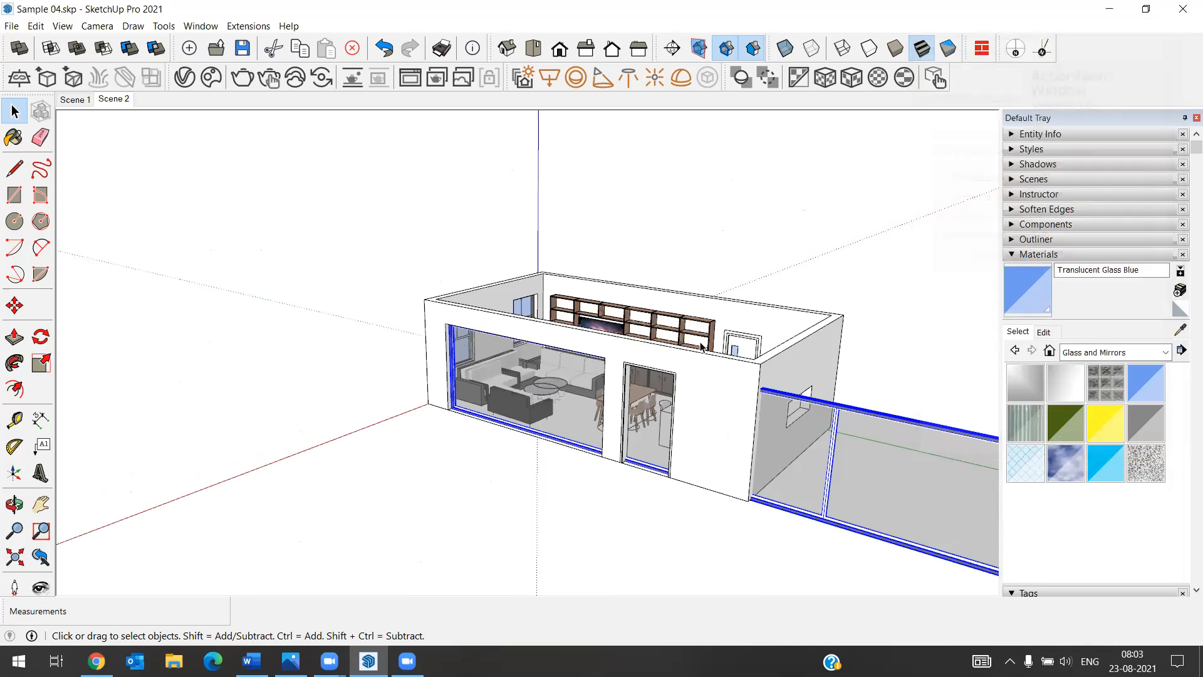
{"action": "key", "text": "ctrl+z"}
Measure the width of the accordion window's first panel along the sill, from the frame's inner corner to the next panel joint, using Dimension.
{"action": "scroll", "coordinate": [498, 442], "scroll_direction": "up", "scroll_amount": 2}
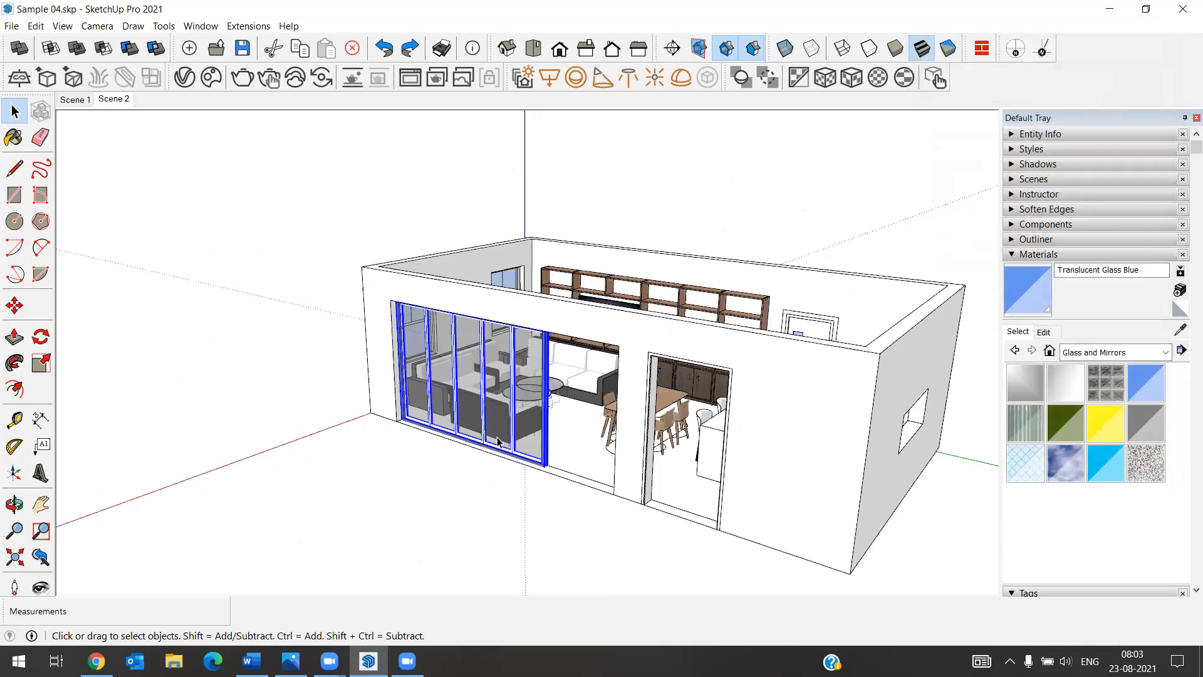
{"action": "scroll", "coordinate": [396, 413], "scroll_direction": "up", "scroll_amount": 5}
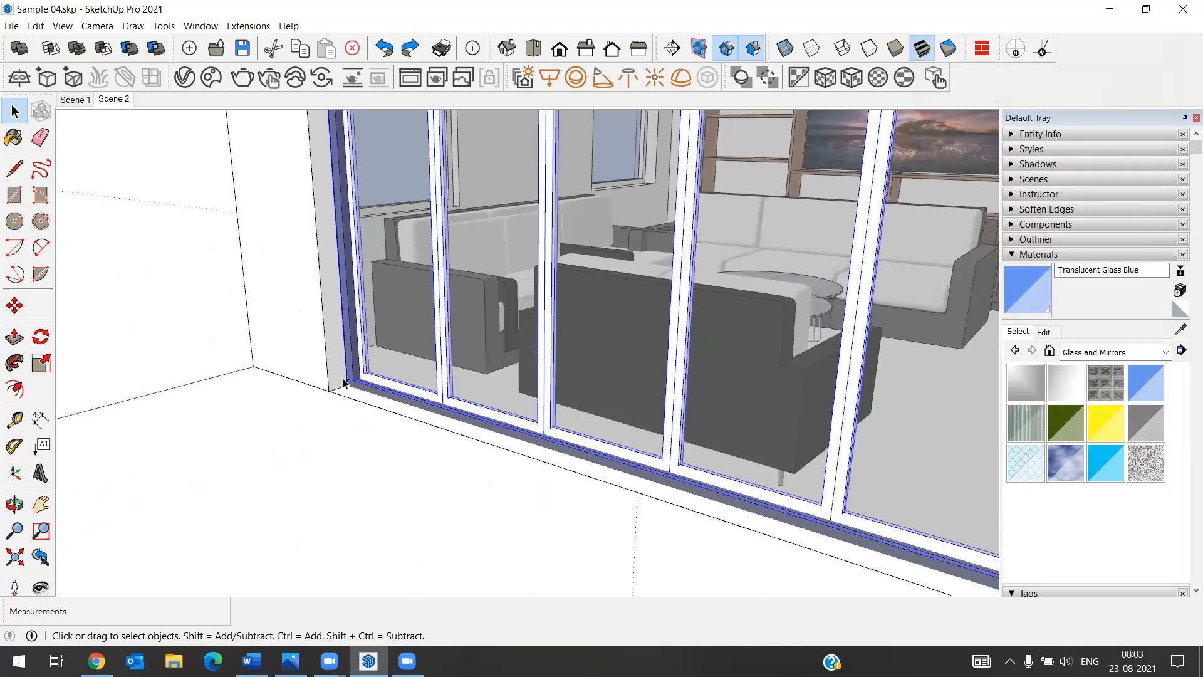
{"action": "scroll", "coordinate": [344, 382], "scroll_direction": "up", "scroll_amount": 1}
{"action": "scroll", "coordinate": [478, 416], "scroll_direction": "up", "scroll_amount": 1}
{"action": "scroll", "coordinate": [505, 464], "scroll_direction": "up", "scroll_amount": 1}
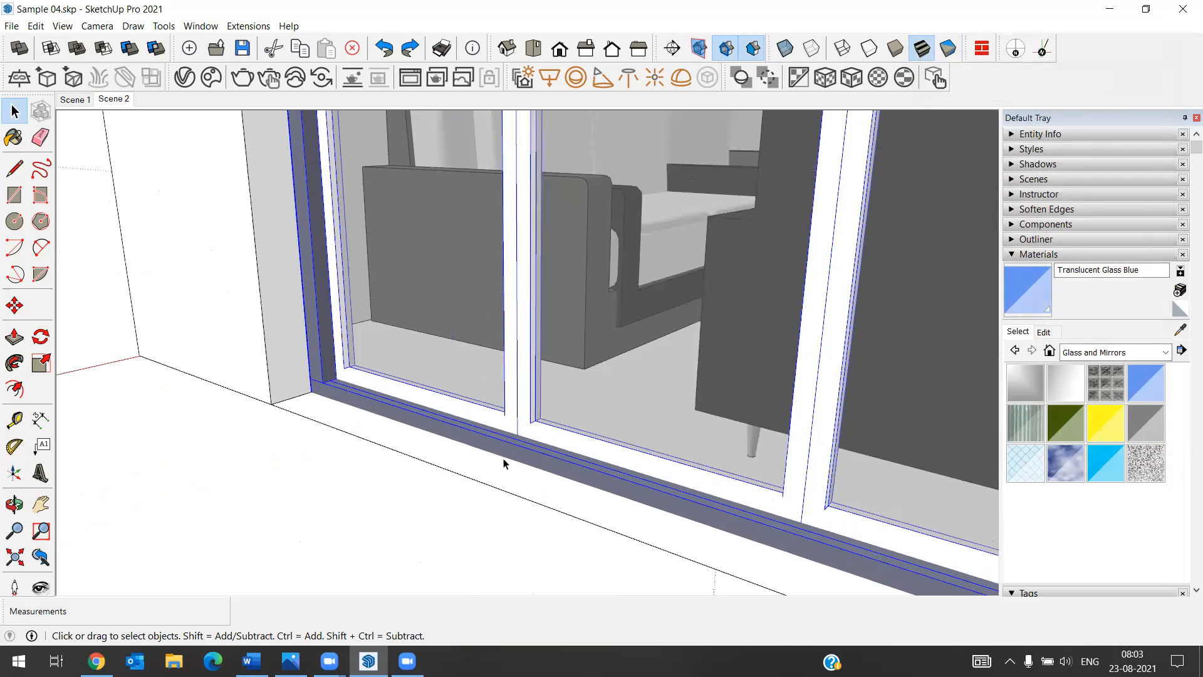
{"action": "scroll", "coordinate": [501, 463], "scroll_direction": "down", "scroll_amount": 1}
{"action": "scroll", "coordinate": [423, 414], "scroll_direction": "down", "scroll_amount": 2}
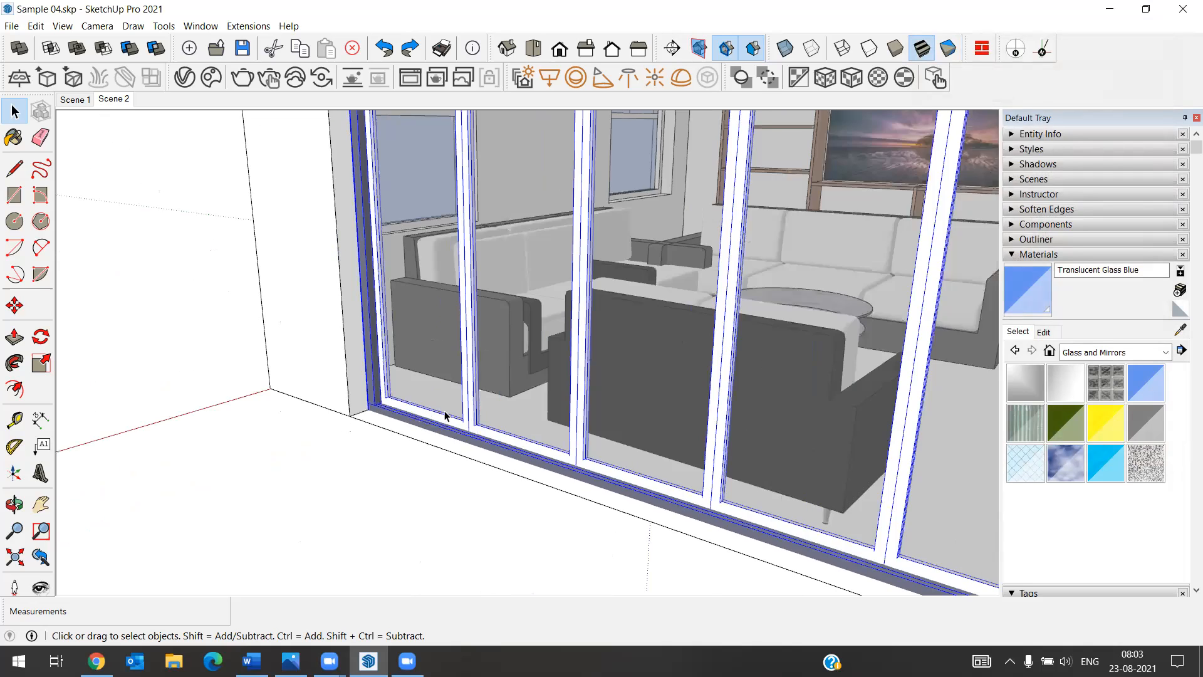
{"action": "scroll", "coordinate": [445, 416], "scroll_direction": "down", "scroll_amount": 2}
{"action": "scroll", "coordinate": [308, 190], "scroll_direction": "down", "scroll_amount": 1}
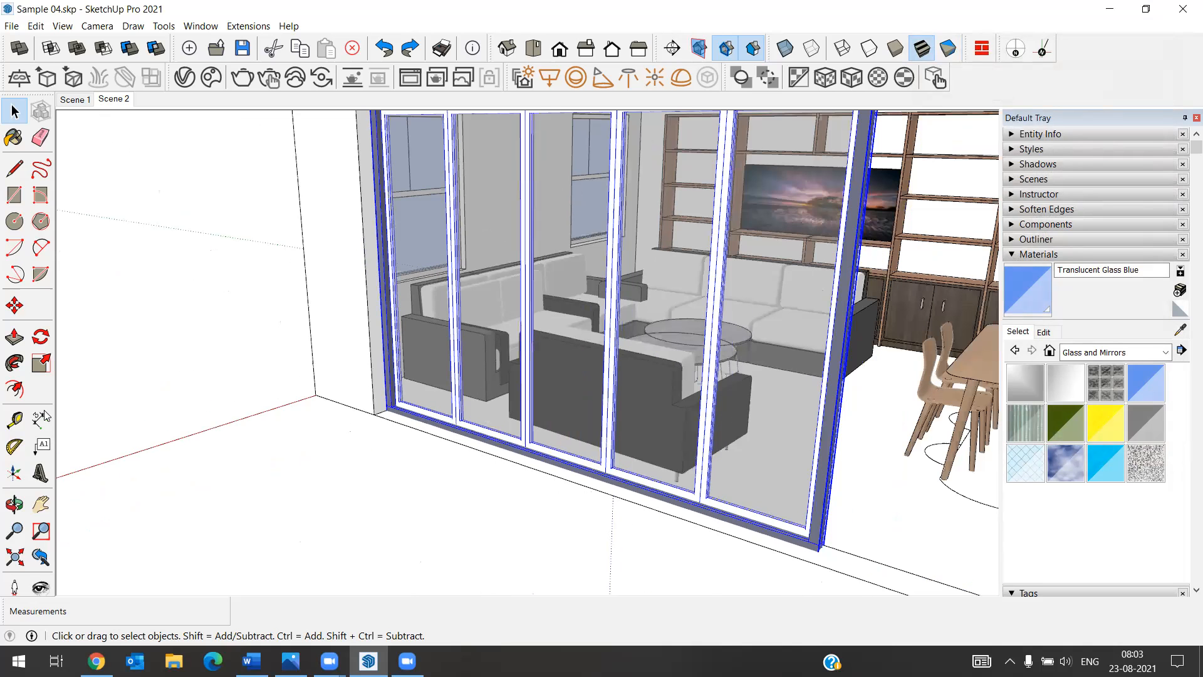
{"action": "left_click", "coordinate": [42, 418]}
{"action": "scroll", "coordinate": [387, 436], "scroll_direction": "up", "scroll_amount": 1}
{"action": "scroll", "coordinate": [371, 394], "scroll_direction": "up", "scroll_amount": 2}
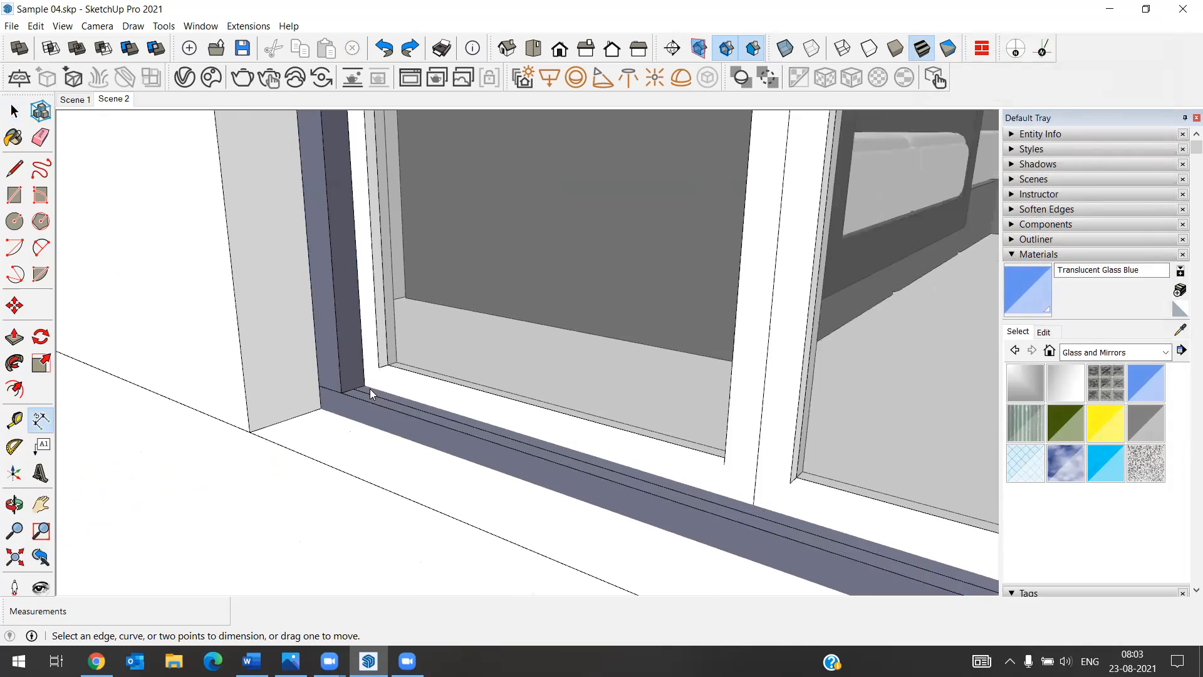
{"action": "scroll", "coordinate": [360, 386], "scroll_direction": "up", "scroll_amount": 1}
{"action": "left_click", "coordinate": [361, 387]}
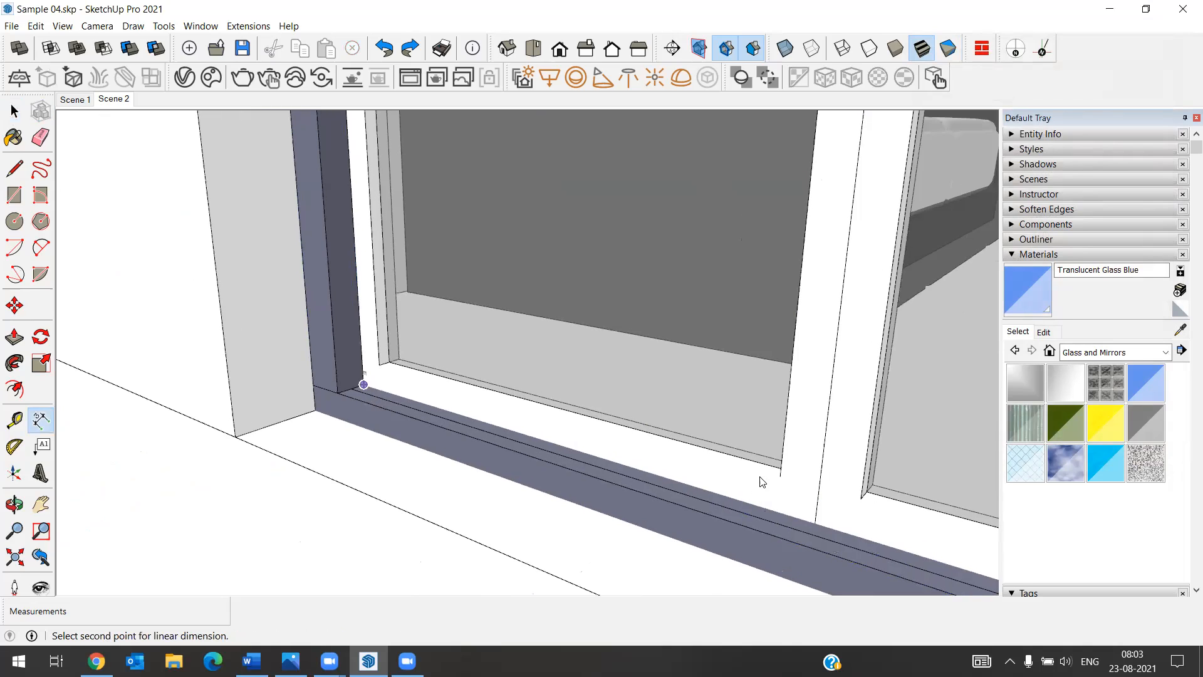
{"action": "left_click", "coordinate": [816, 523]}
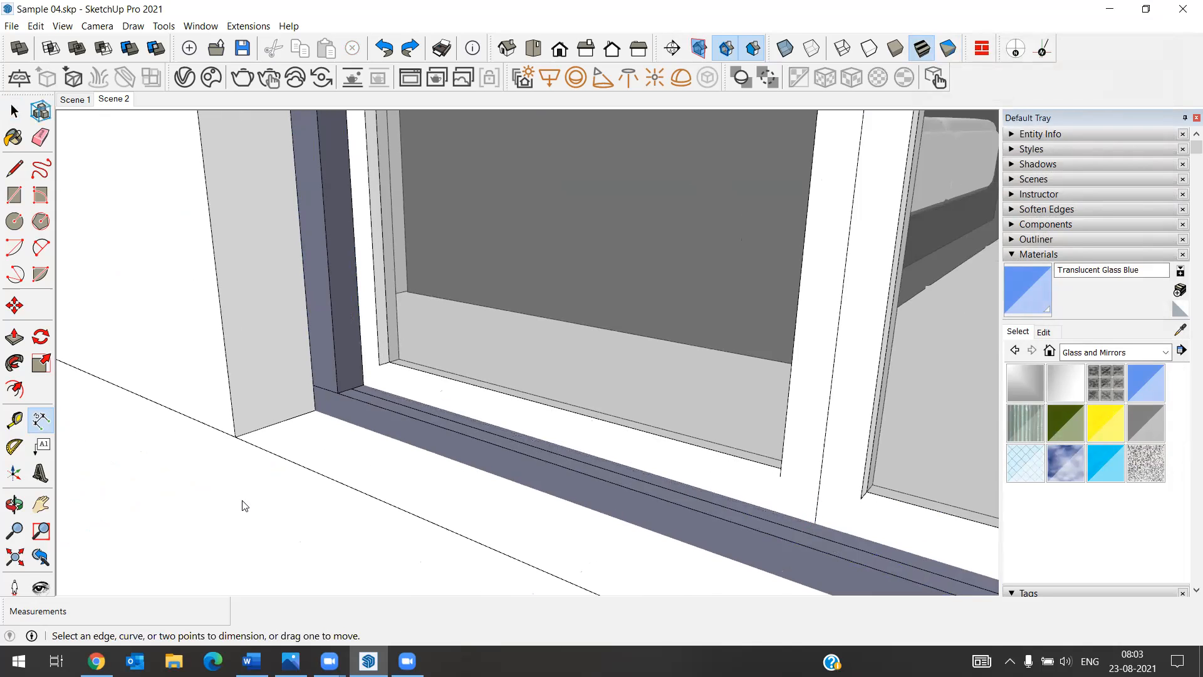
Switch to the browser's unit converter, convert 25 inches to centimetres, and return to the window sill in the SketchUp model.
{"action": "left_click", "coordinate": [95, 661]}
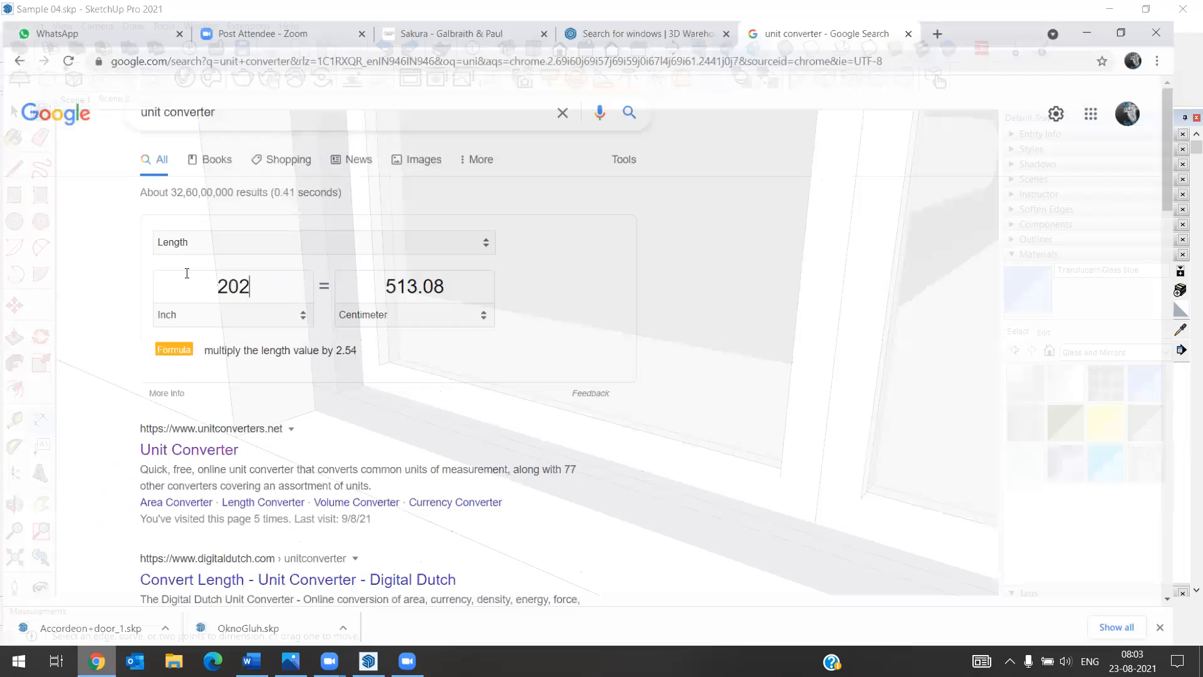
{"action": "key", "text": "BackSpace"}
{"action": "key", "text": "BackSpace"}
{"action": "type", "text": "5"}
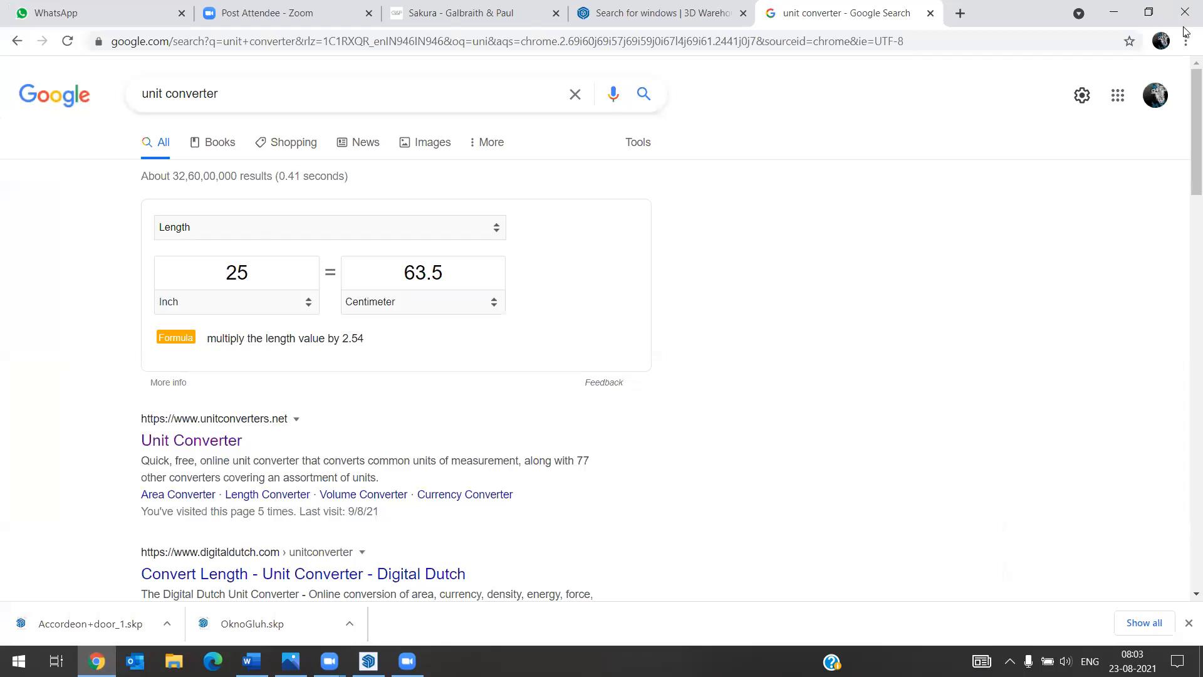
{"action": "left_click", "coordinate": [1114, 13]}
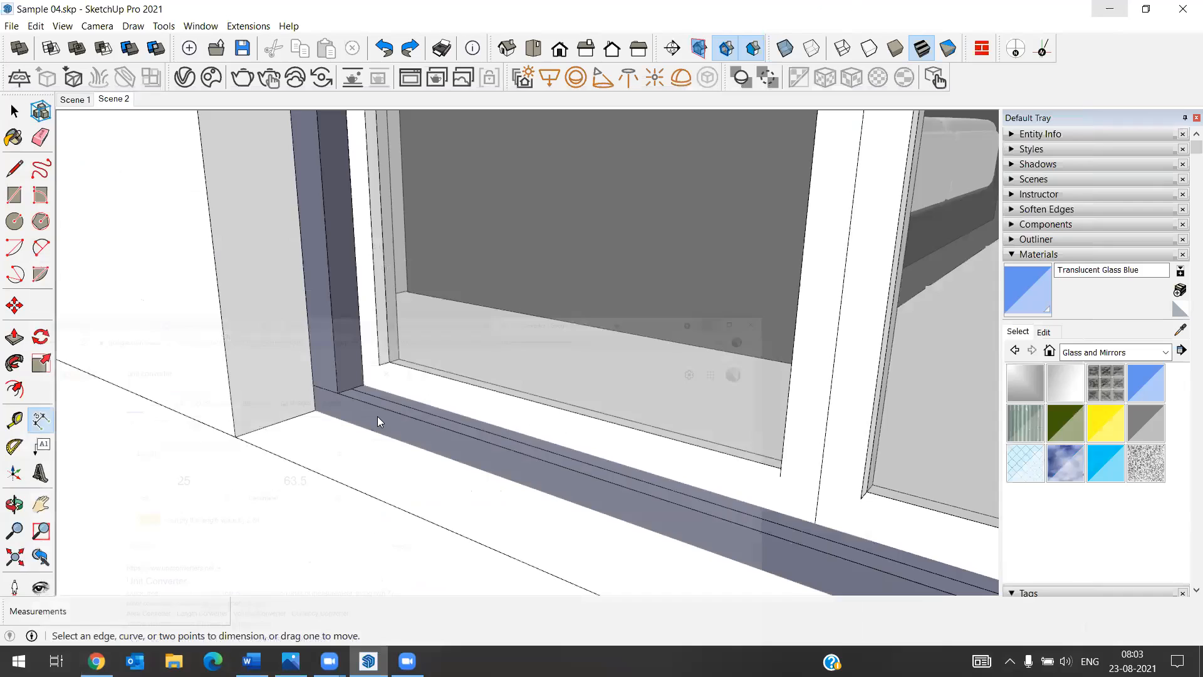
{"action": "scroll", "coordinate": [377, 418], "scroll_direction": "down", "scroll_amount": 5}
{"action": "scroll", "coordinate": [415, 430], "scroll_direction": "up", "scroll_amount": 5}
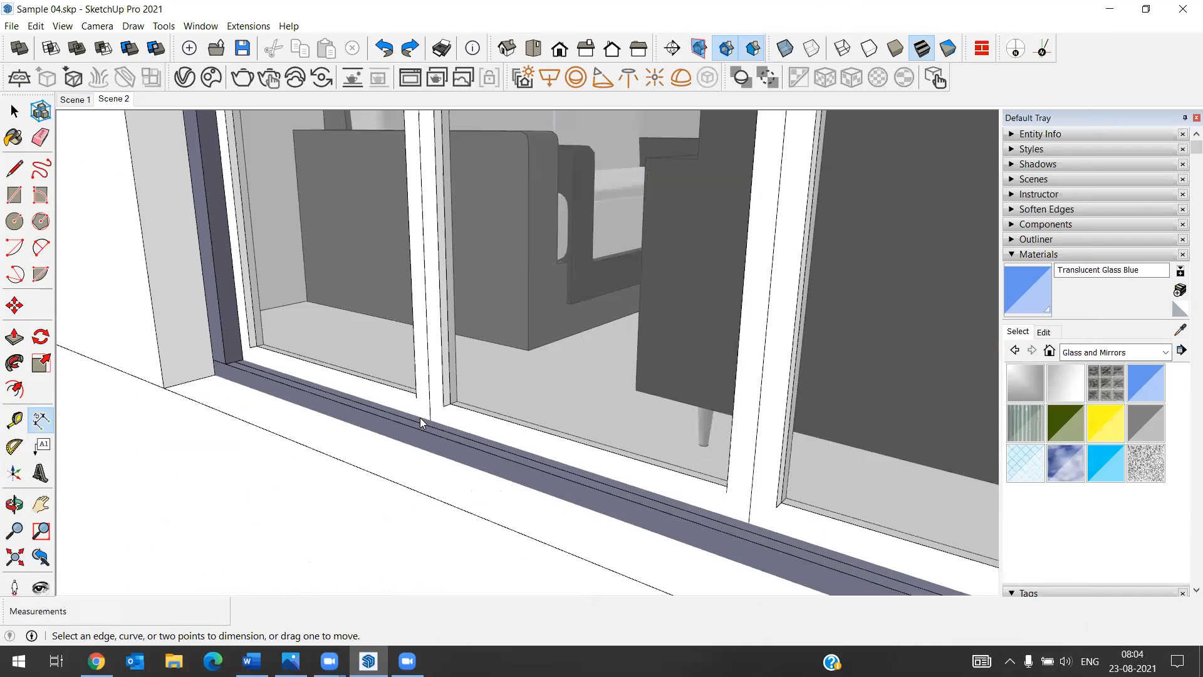
{"action": "scroll", "coordinate": [337, 360], "scroll_direction": "down", "scroll_amount": 6}
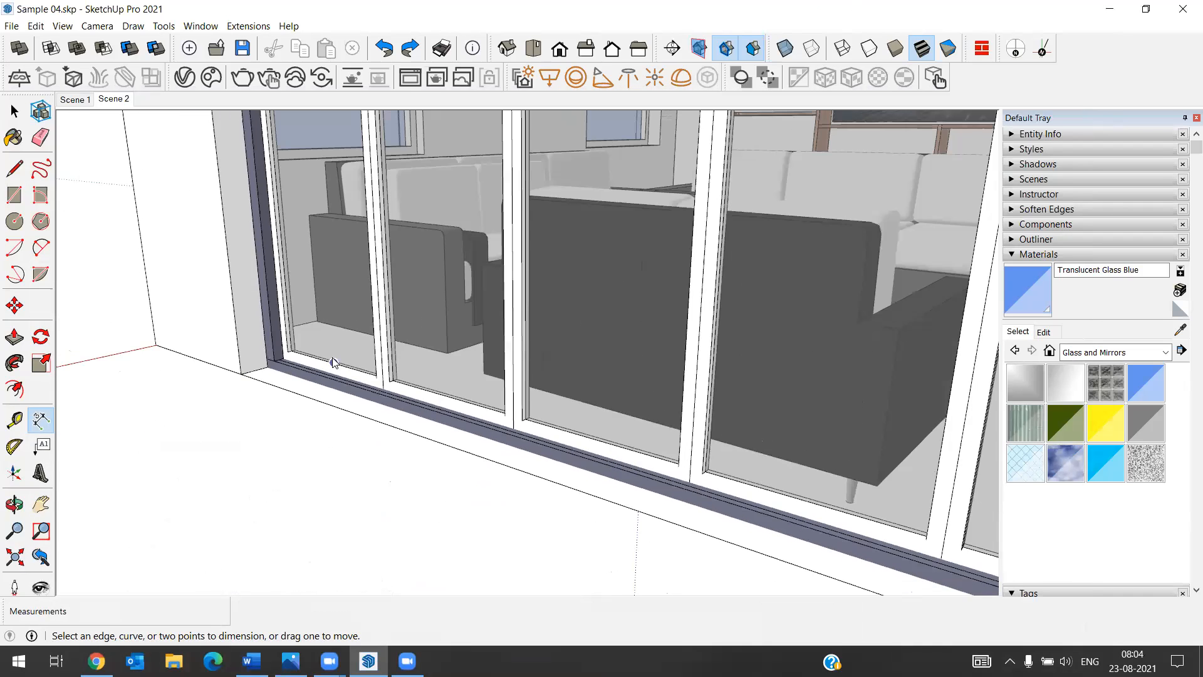
{"action": "left_click", "coordinate": [12, 111]}
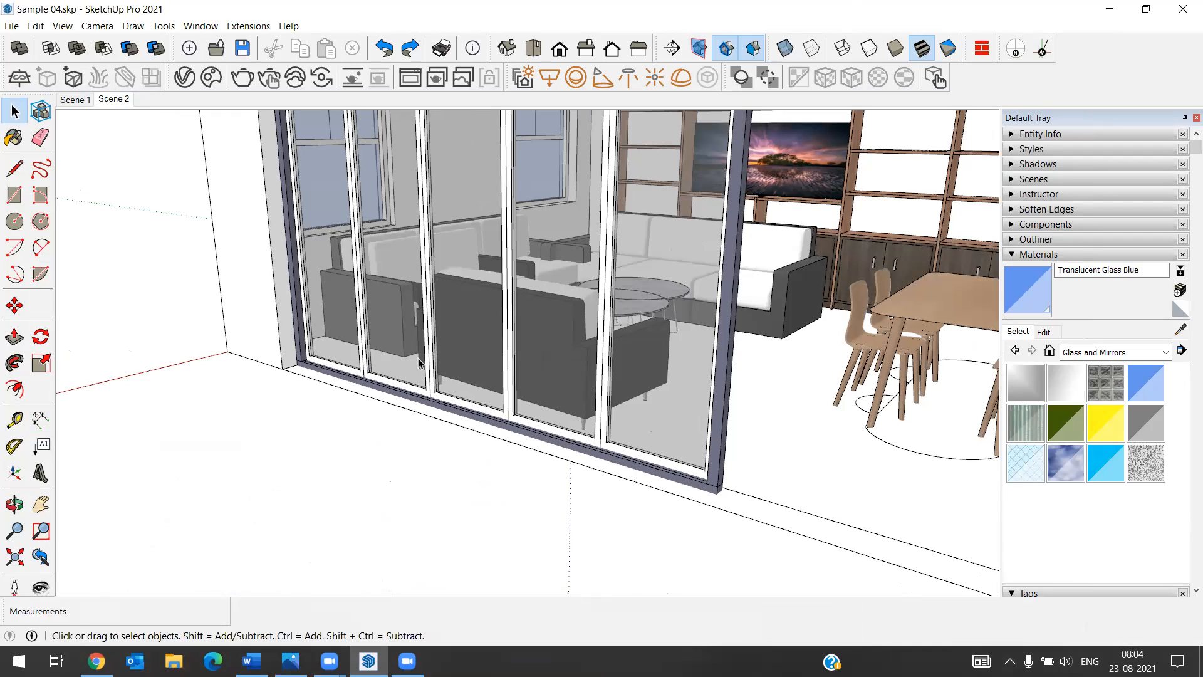
{"action": "scroll", "coordinate": [425, 499], "scroll_direction": "down", "scroll_amount": 2}
{"action": "scroll", "coordinate": [489, 366], "scroll_direction": "up", "scroll_amount": 2}
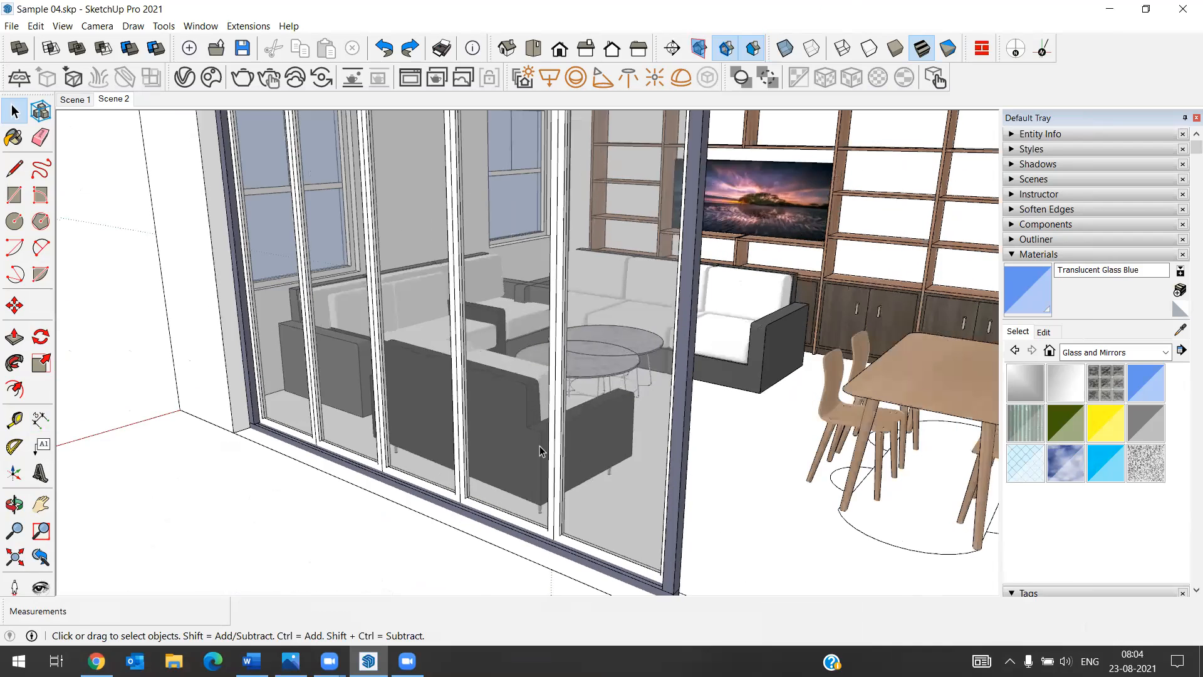
{"action": "scroll", "coordinate": [545, 439], "scroll_direction": "up", "scroll_amount": 1}
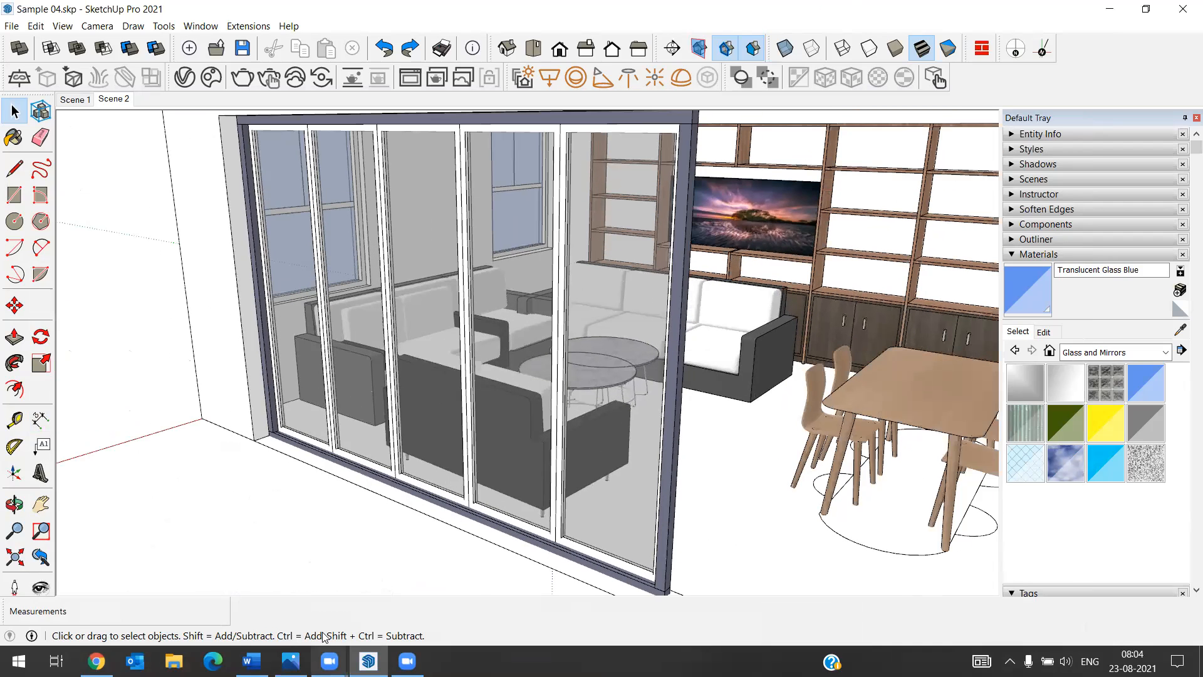
Switch to the browser's 3D Warehouse results, look through the dynamic windows and download Configurable Window as a SketchUp 2021 model.
{"action": "left_click", "coordinate": [96, 661]}
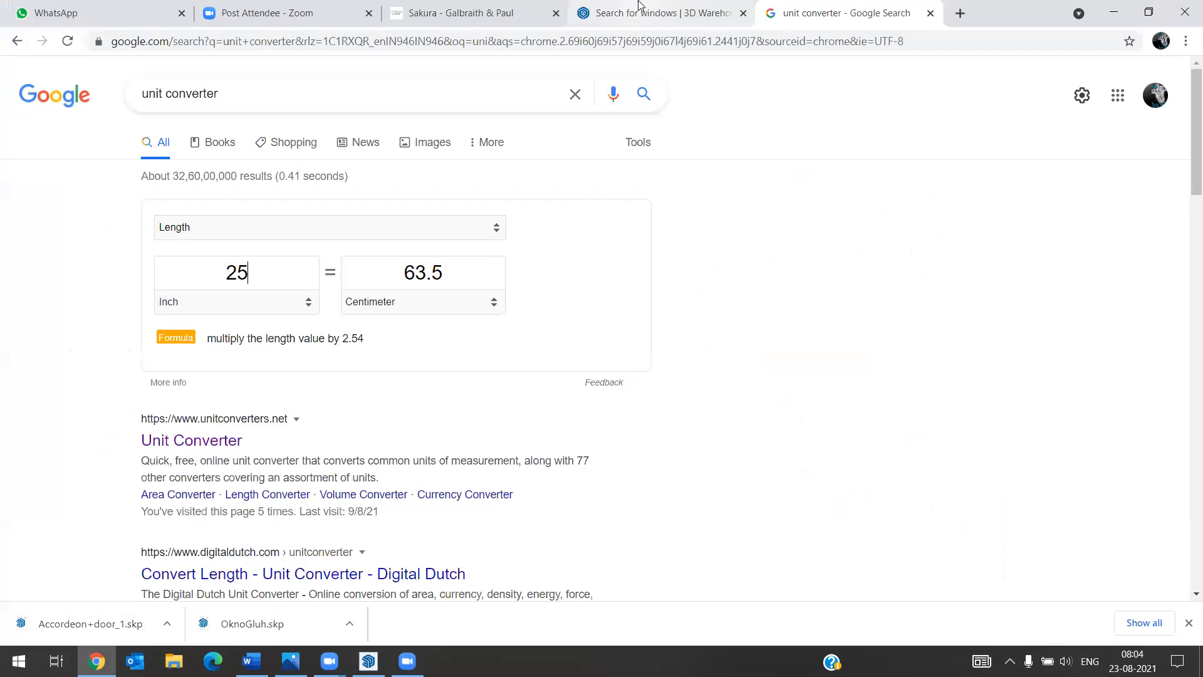
{"action": "left_click", "coordinate": [639, 8]}
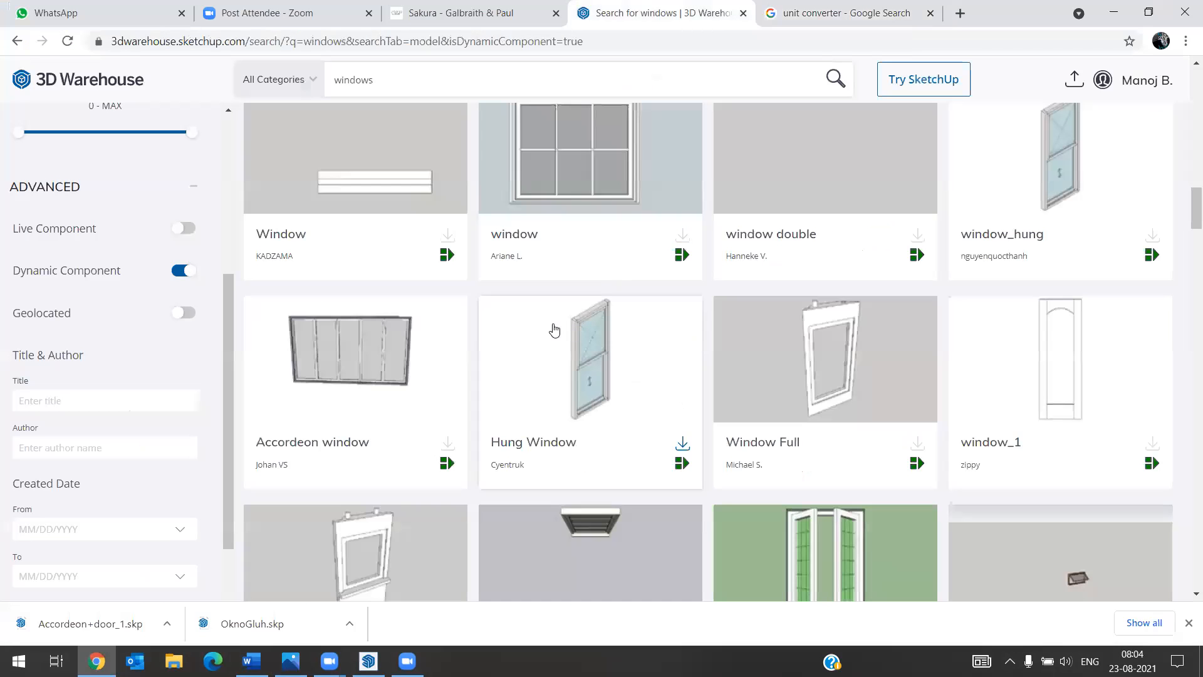
{"action": "scroll", "coordinate": [430, 336], "scroll_direction": "down", "scroll_amount": 4}
{"action": "scroll", "coordinate": [432, 332], "scroll_direction": "down", "scroll_amount": 5}
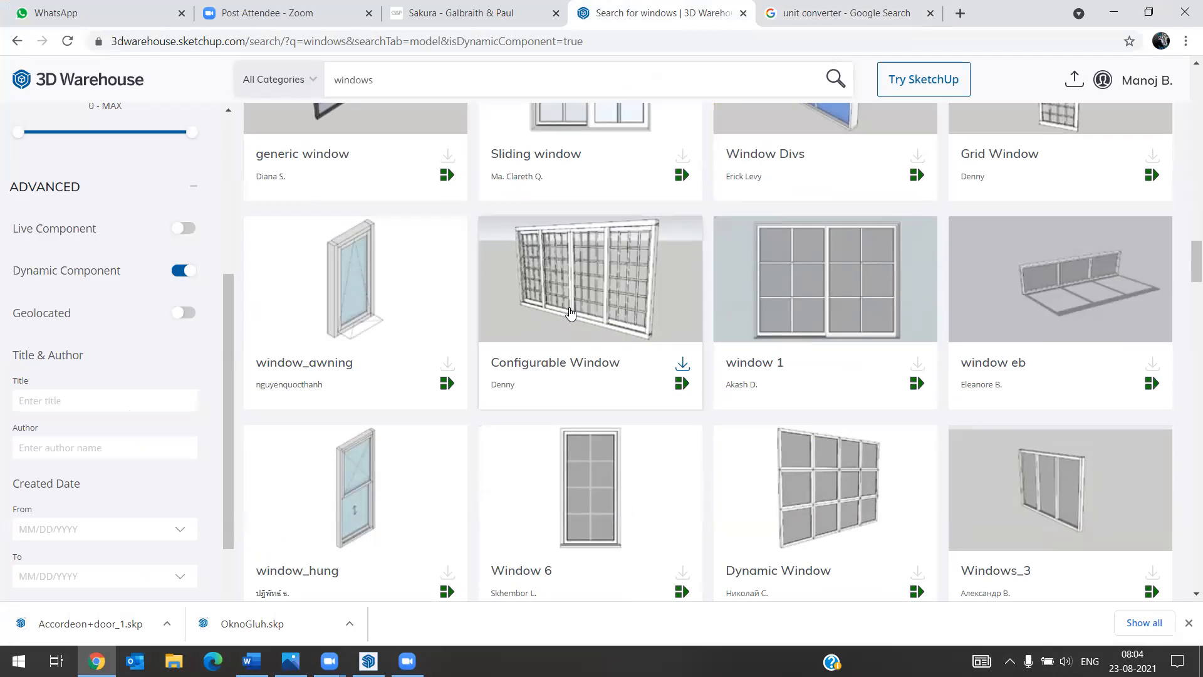
{"action": "scroll", "coordinate": [571, 313], "scroll_direction": "down", "scroll_amount": 1}
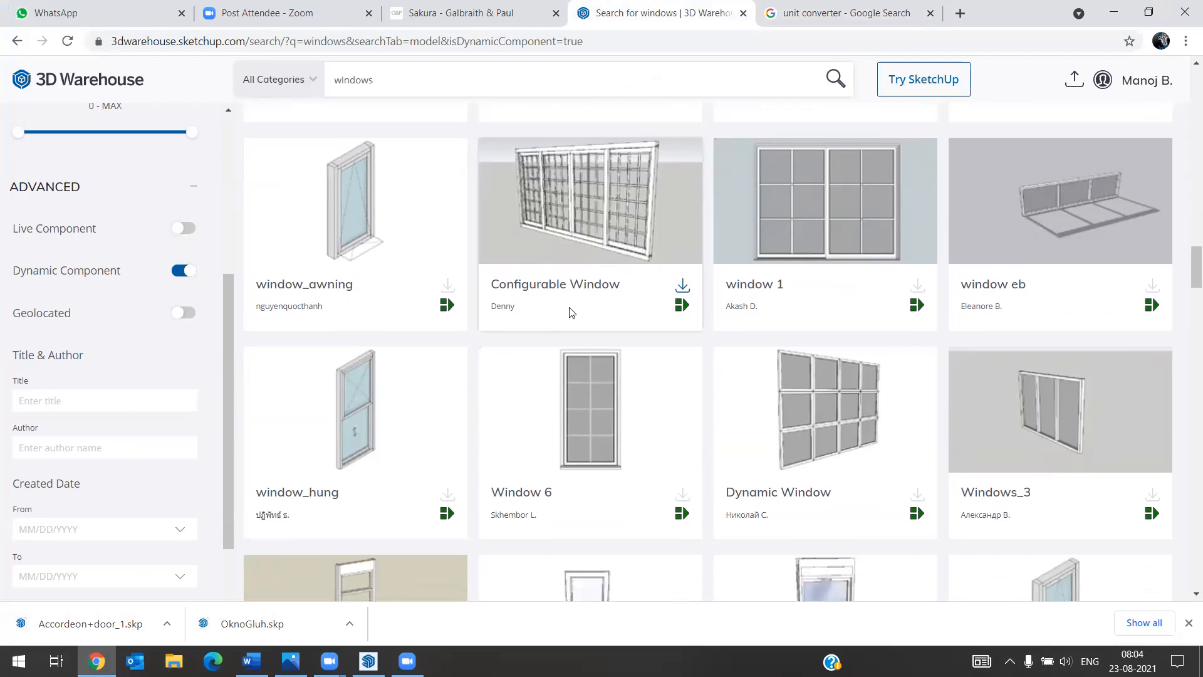
{"action": "scroll", "coordinate": [570, 314], "scroll_direction": "down", "scroll_amount": 8}
{"action": "scroll", "coordinate": [570, 313], "scroll_direction": "up", "scroll_amount": 9}
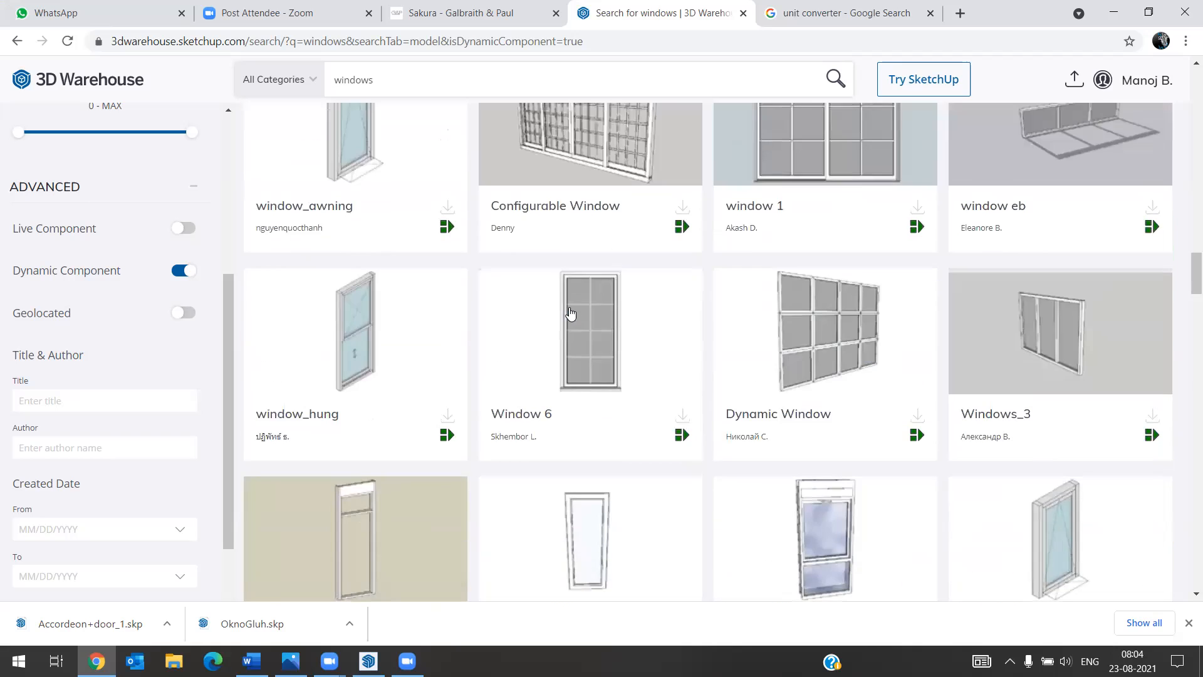
{"action": "left_click", "coordinate": [683, 441]}
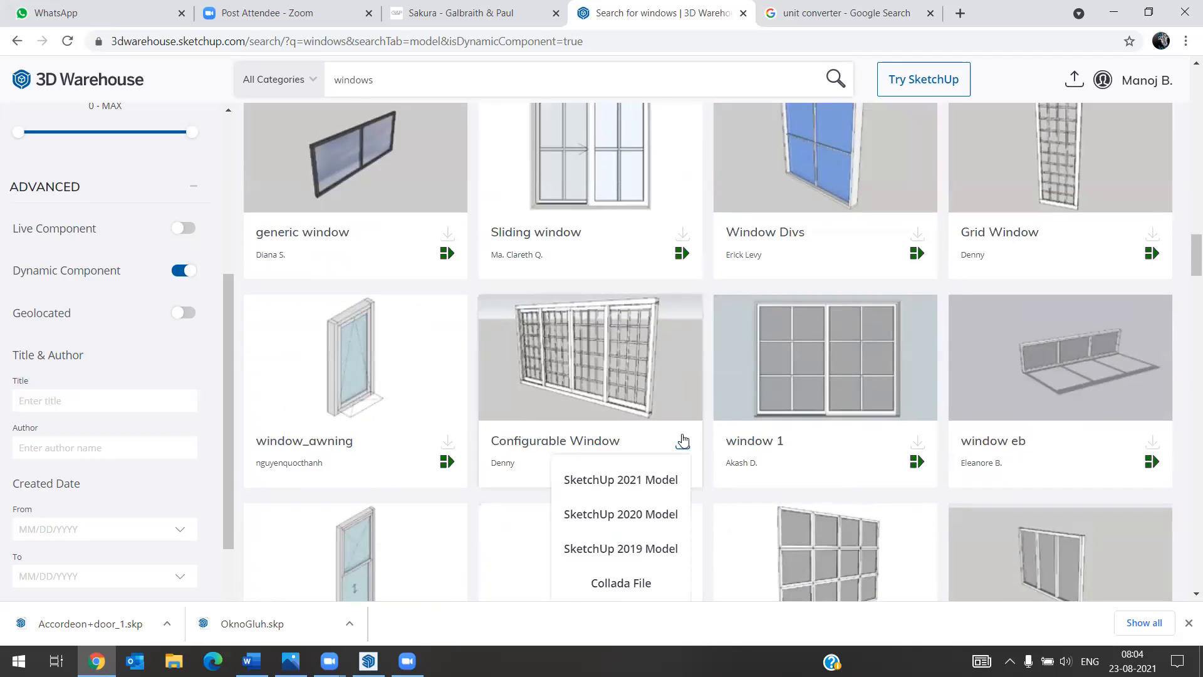
{"action": "left_click", "coordinate": [642, 479]}
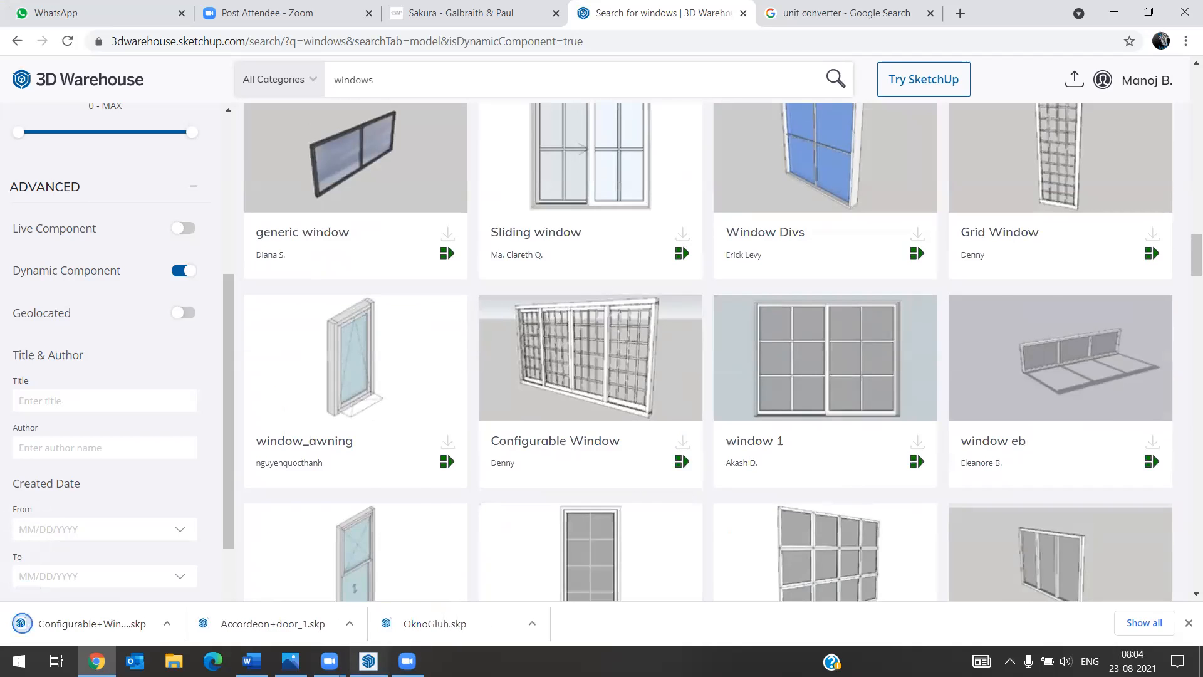
Return to the SketchUp model, delete the accordion window and import the downloaded Configurable Window file.
{"action": "key", "text": "alt+Tab"}
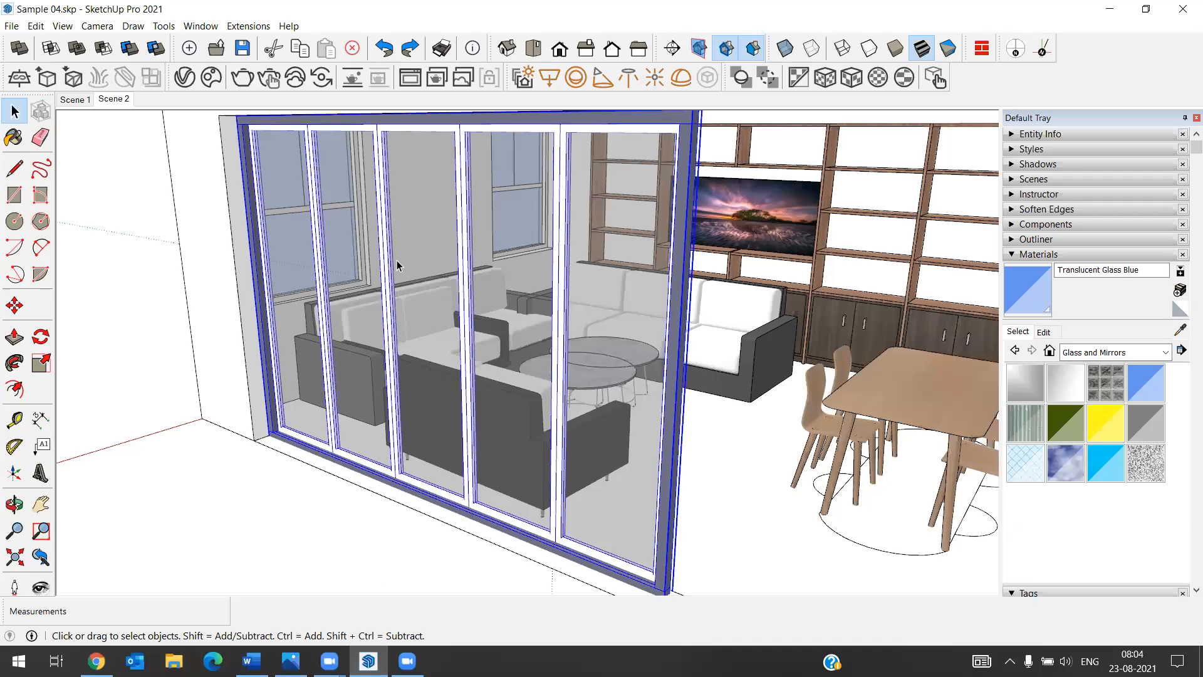
{"action": "key", "text": "Delete"}
{"action": "left_click", "coordinate": [11, 26]}
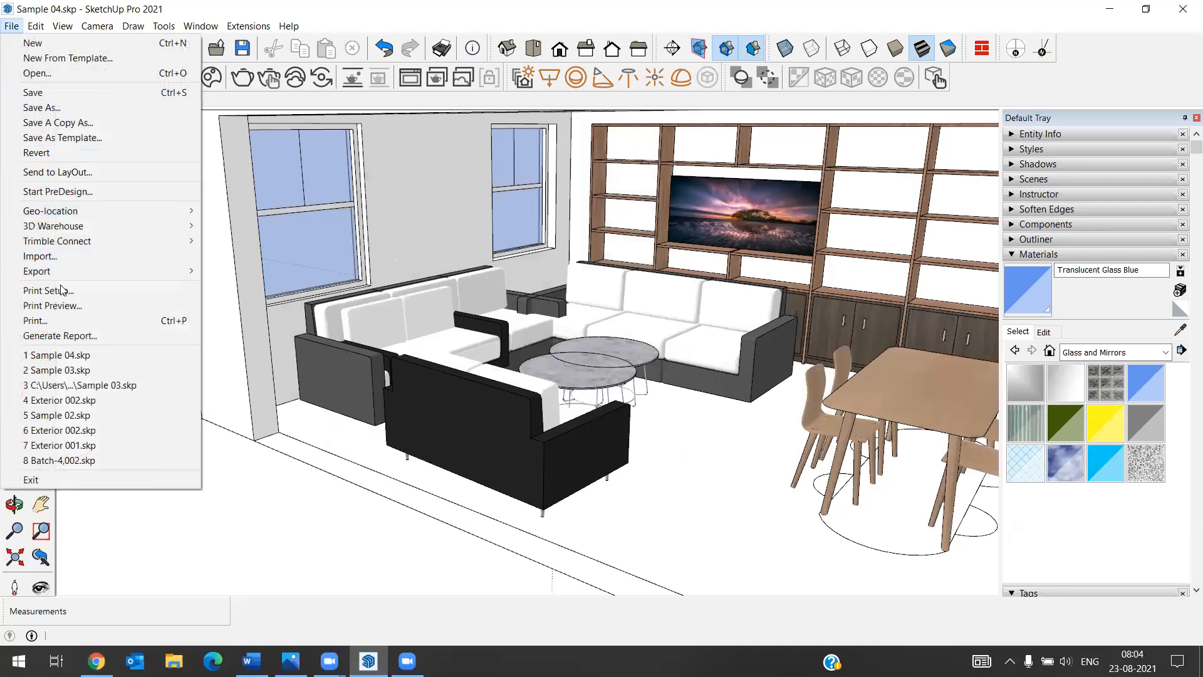
{"action": "left_click", "coordinate": [40, 255]}
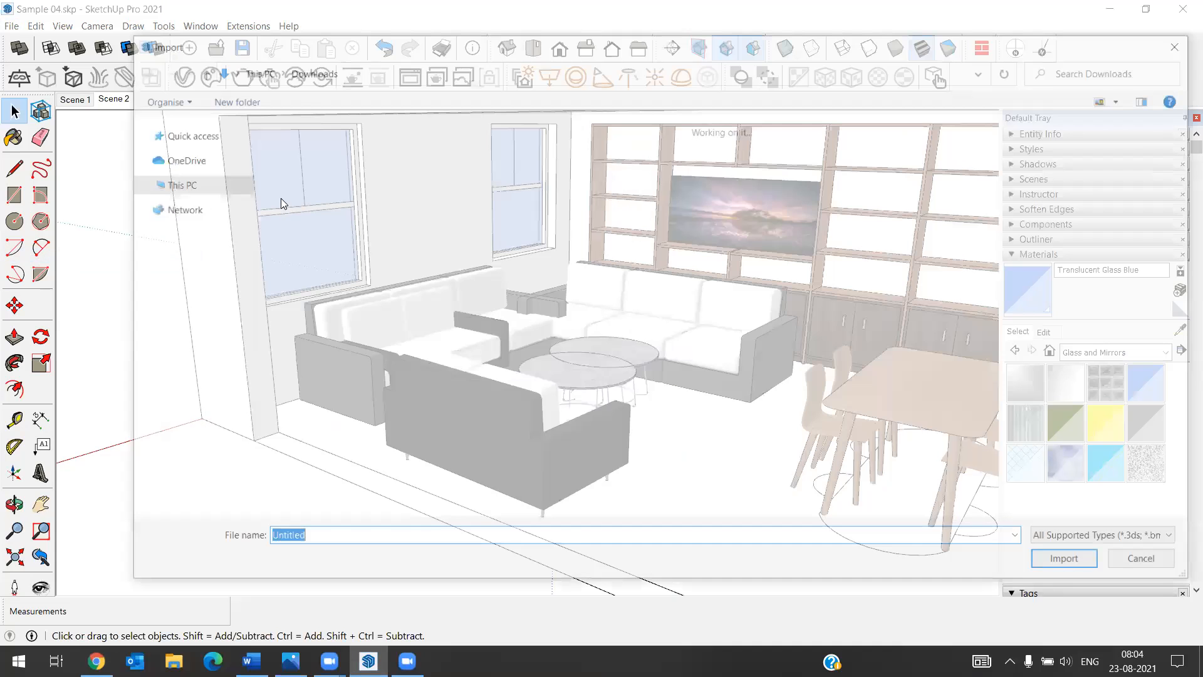
{"action": "left_click", "coordinate": [344, 229]}
{"action": "left_click", "coordinate": [1063, 558]}
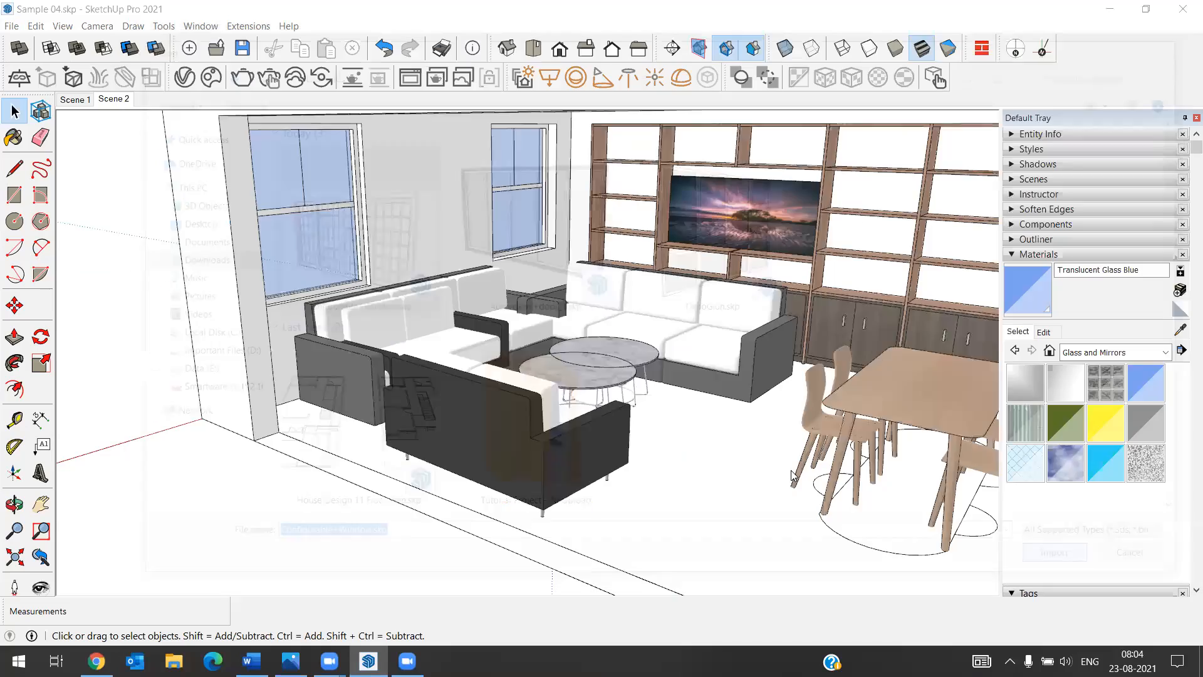
Place the imported grid window on the ground in front of the front wall opening.
{"action": "scroll", "coordinate": [758, 383], "scroll_direction": "down", "scroll_amount": 5}
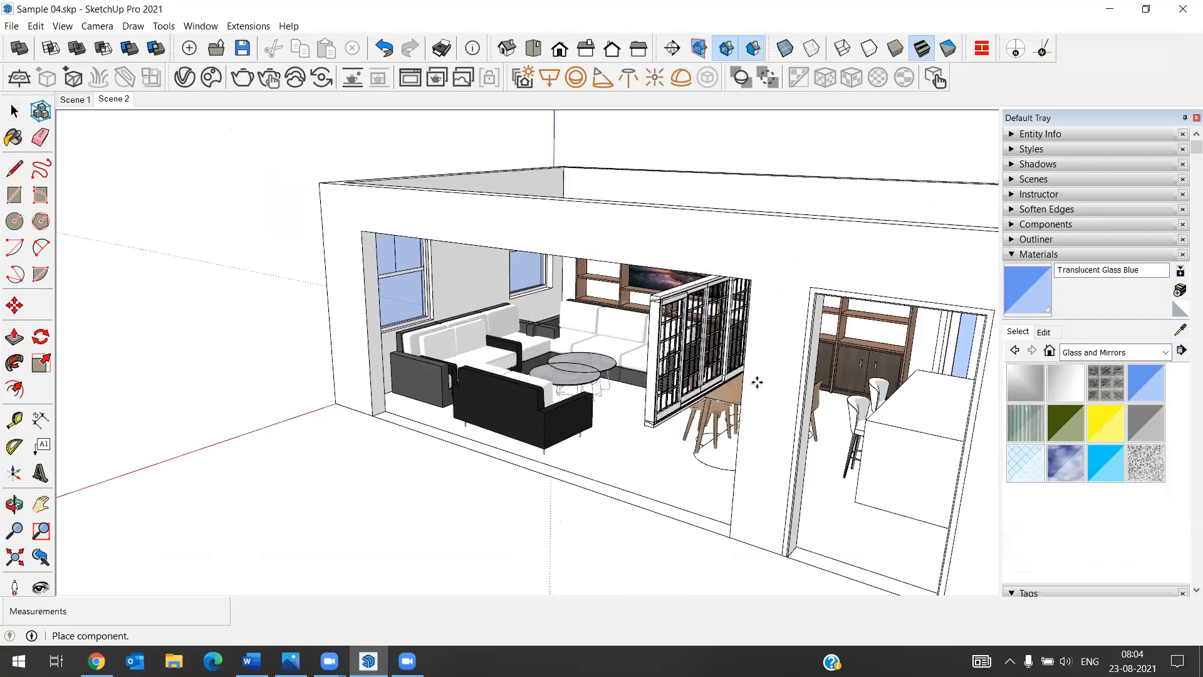
{"action": "scroll", "coordinate": [537, 477], "scroll_direction": "up", "scroll_amount": 3}
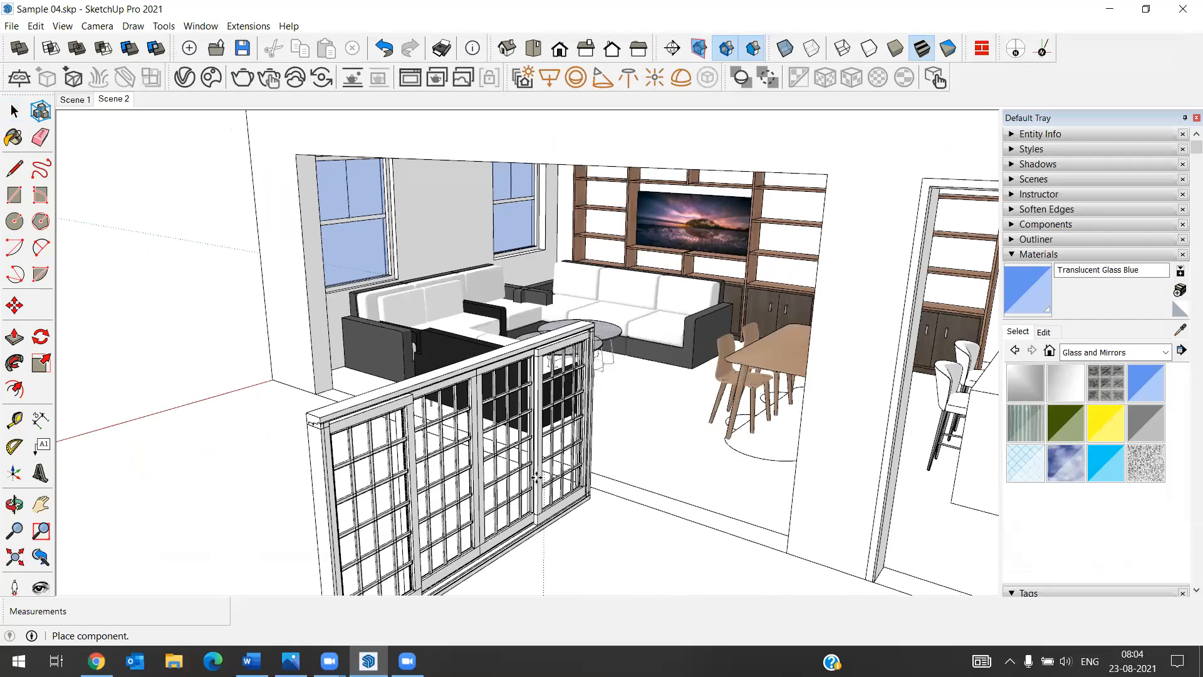
{"action": "left_click", "coordinate": [537, 478]}
Rotate the grid window 90 degrees on the ground plane so it runs parallel to the front wall.
{"action": "scroll", "coordinate": [537, 477], "scroll_direction": "down", "scroll_amount": 2}
{"action": "scroll", "coordinate": [421, 513], "scroll_direction": "up", "scroll_amount": 2}
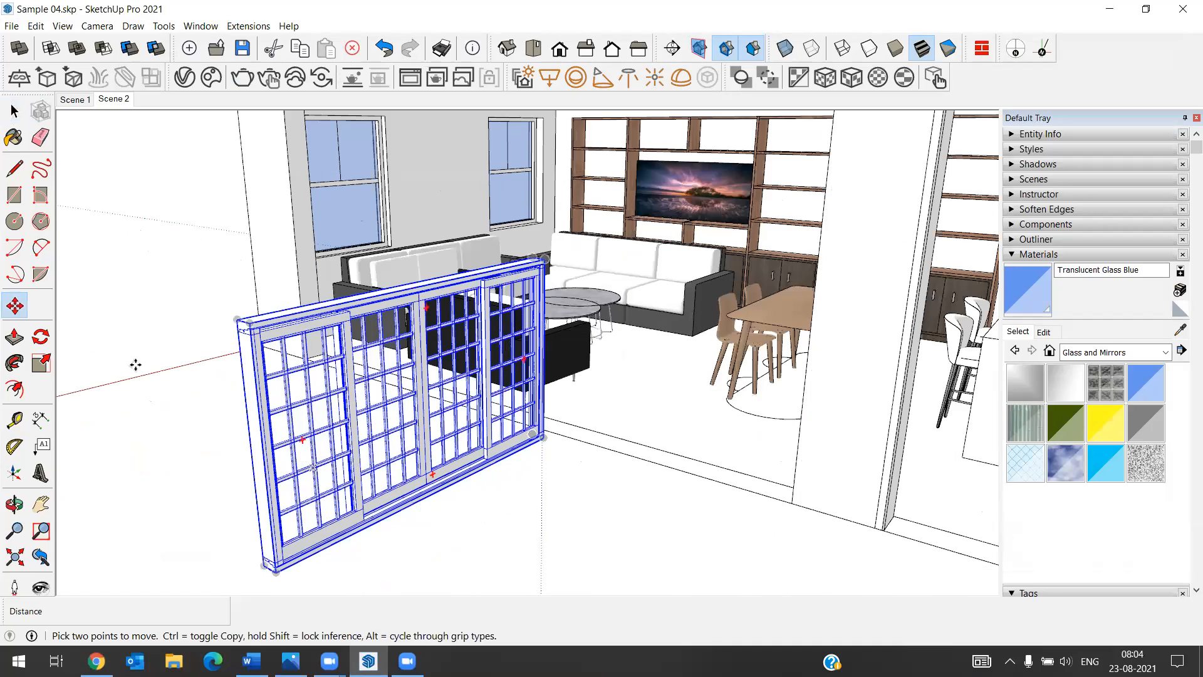
{"action": "left_click", "coordinate": [41, 336]}
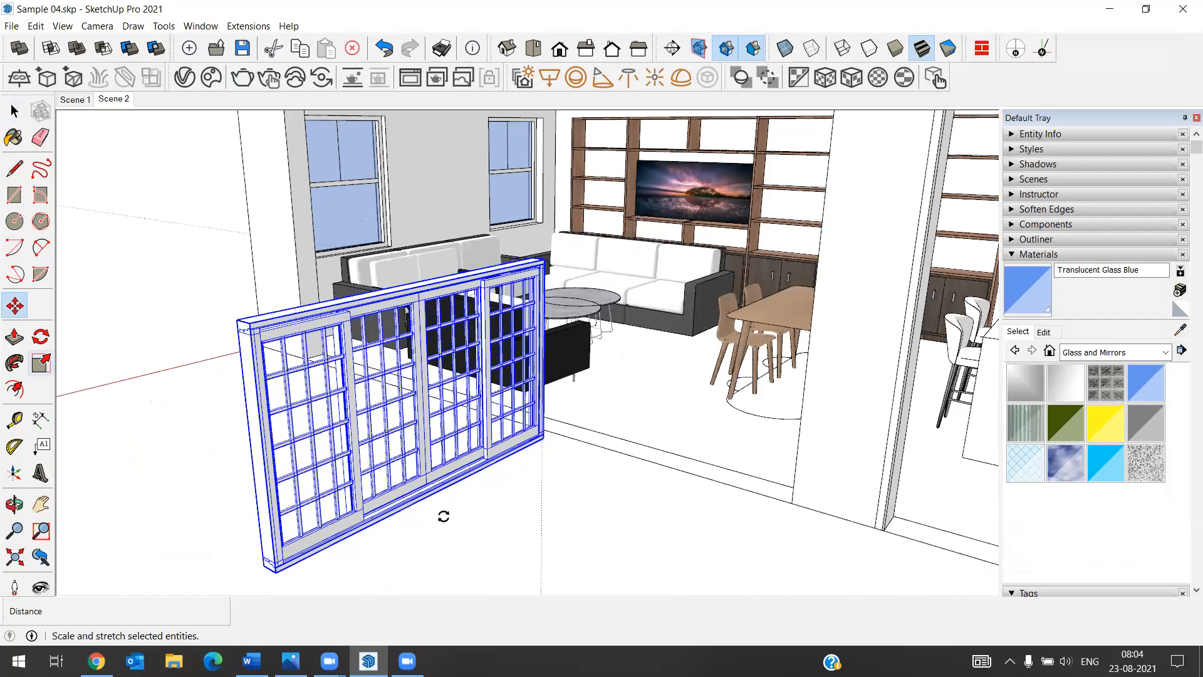
{"action": "left_click", "coordinate": [546, 483]}
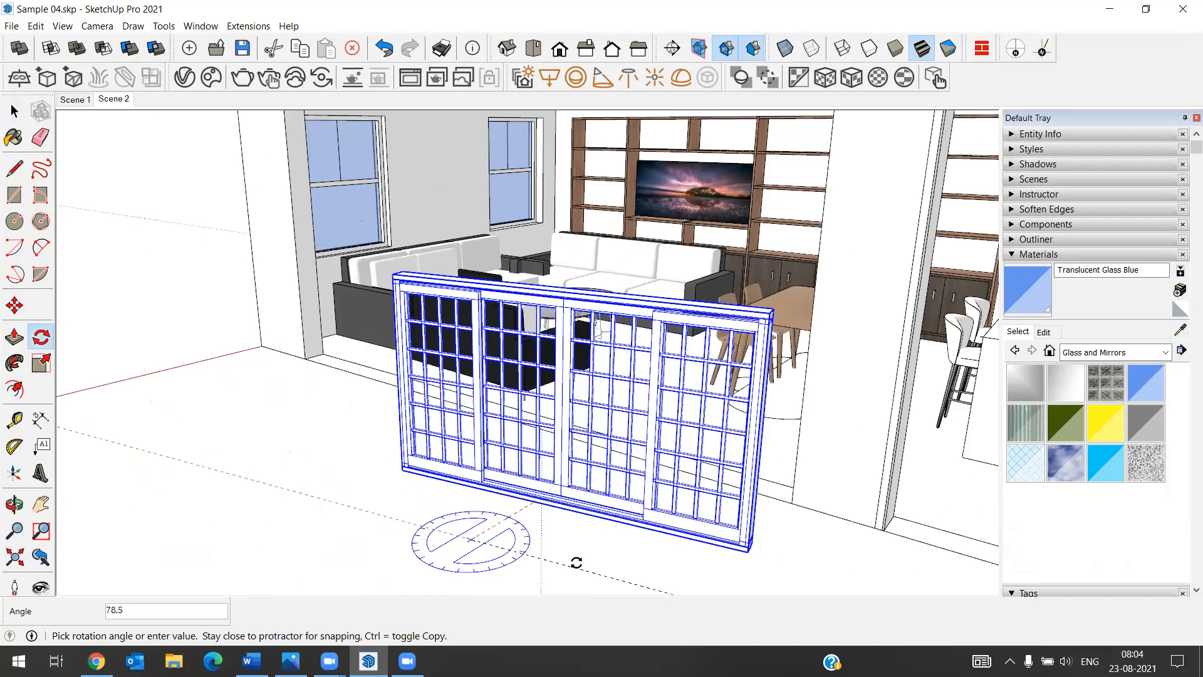
{"action": "left_click", "coordinate": [578, 579]}
{"action": "scroll", "coordinate": [577, 579], "scroll_direction": "down", "scroll_amount": 2}
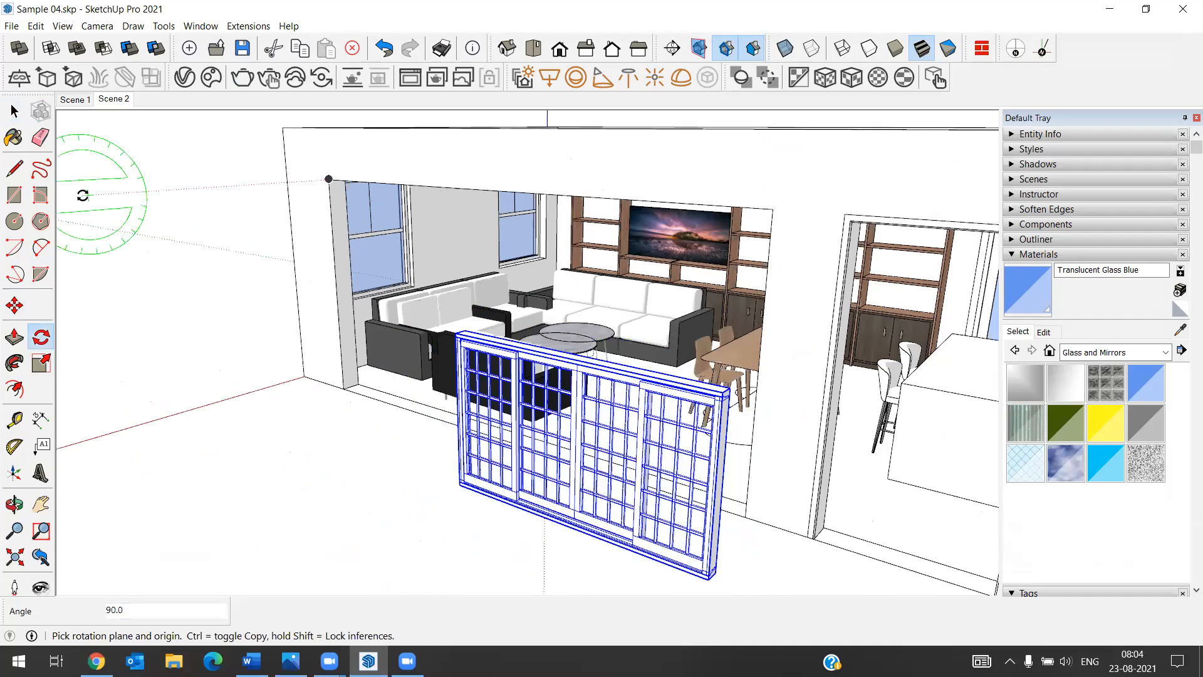
Move the grid window by its lower end corner onto the lower left corner of the front wall opening, and deselect it.
{"action": "left_click", "coordinate": [14, 111]}
{"action": "scroll", "coordinate": [471, 509], "scroll_direction": "up", "scroll_amount": 3}
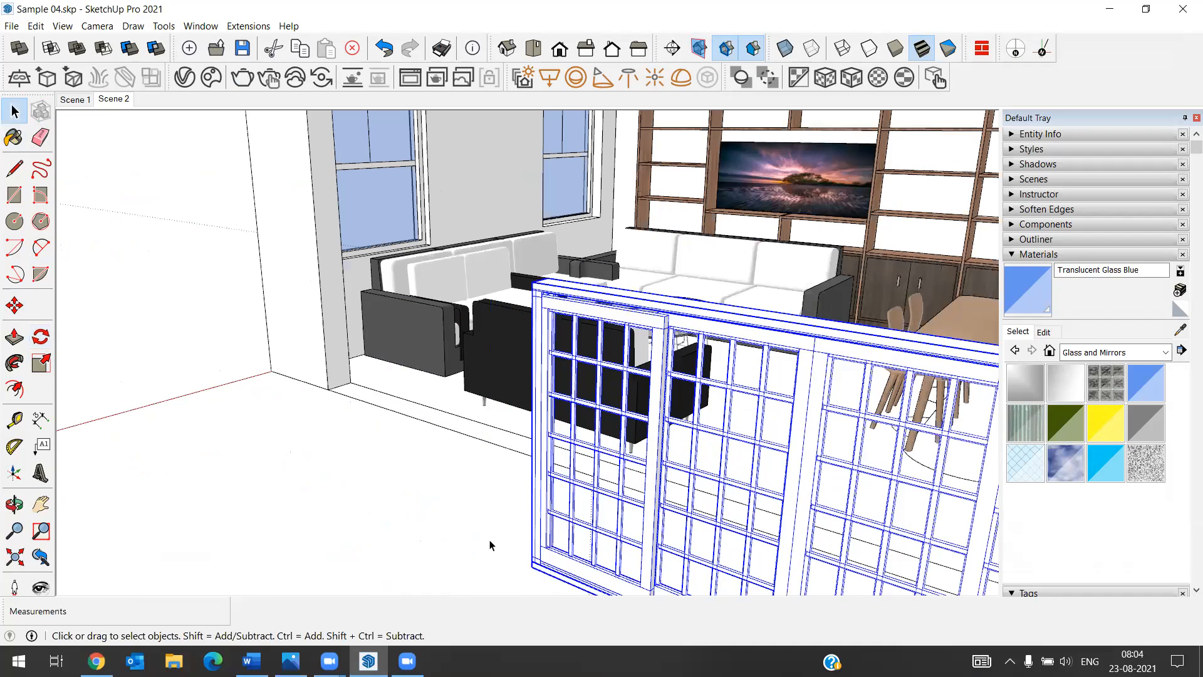
{"action": "scroll", "coordinate": [492, 546], "scroll_direction": "up", "scroll_amount": 2}
{"action": "left_click", "coordinate": [15, 309]}
{"action": "scroll", "coordinate": [534, 582], "scroll_direction": "up", "scroll_amount": 1}
{"action": "left_click", "coordinate": [530, 577]}
{"action": "left_click", "coordinate": [279, 347]}
{"action": "left_click", "coordinate": [15, 111]}
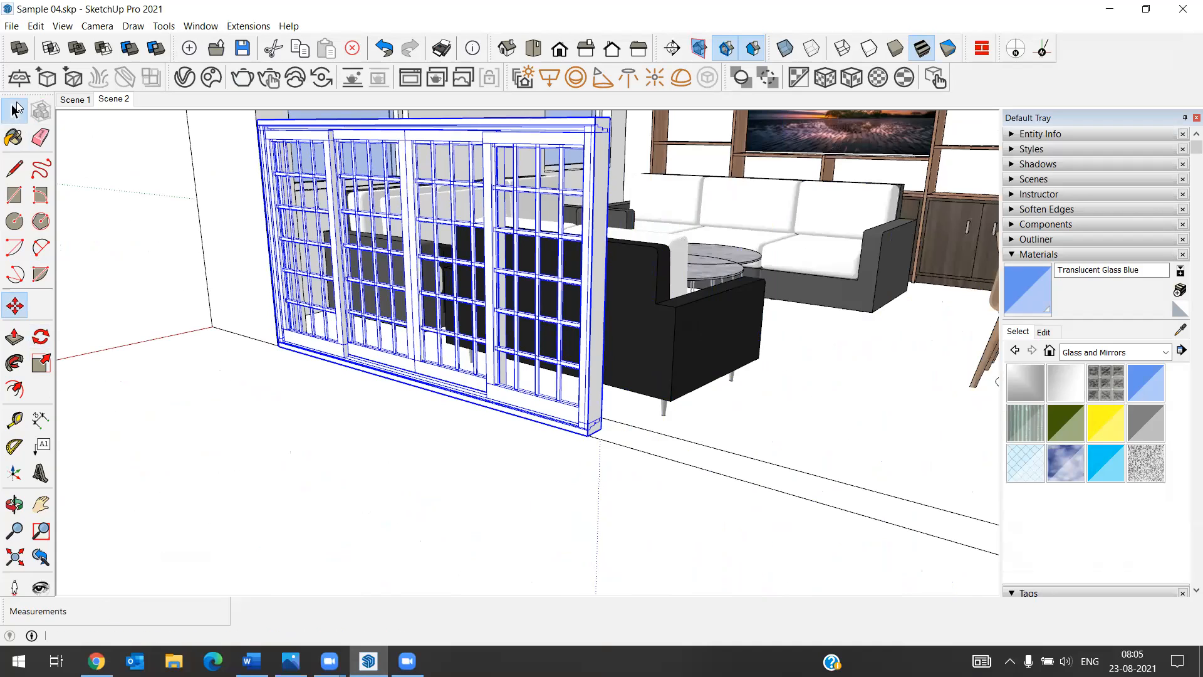
{"action": "scroll", "coordinate": [216, 326], "scroll_direction": "up", "scroll_amount": 3}
{"action": "left_click", "coordinate": [312, 423]}
{"action": "scroll", "coordinate": [316, 417], "scroll_direction": "down", "scroll_amount": 2}
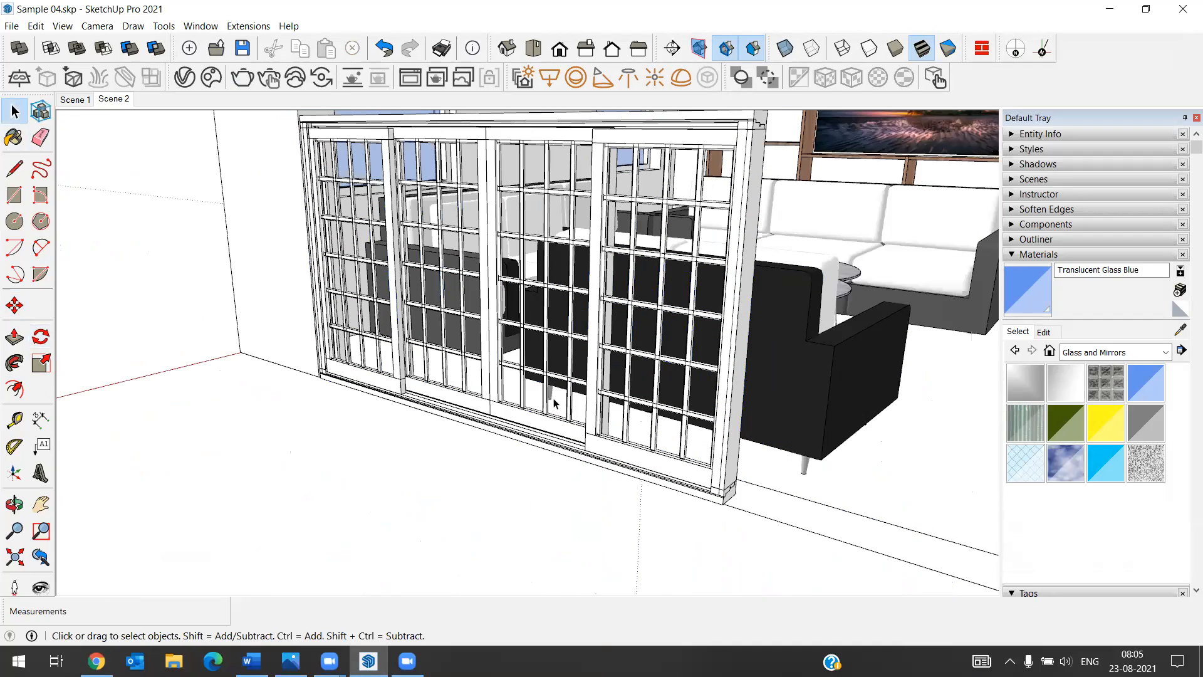
{"action": "scroll", "coordinate": [555, 403], "scroll_direction": "down", "scroll_amount": 2}
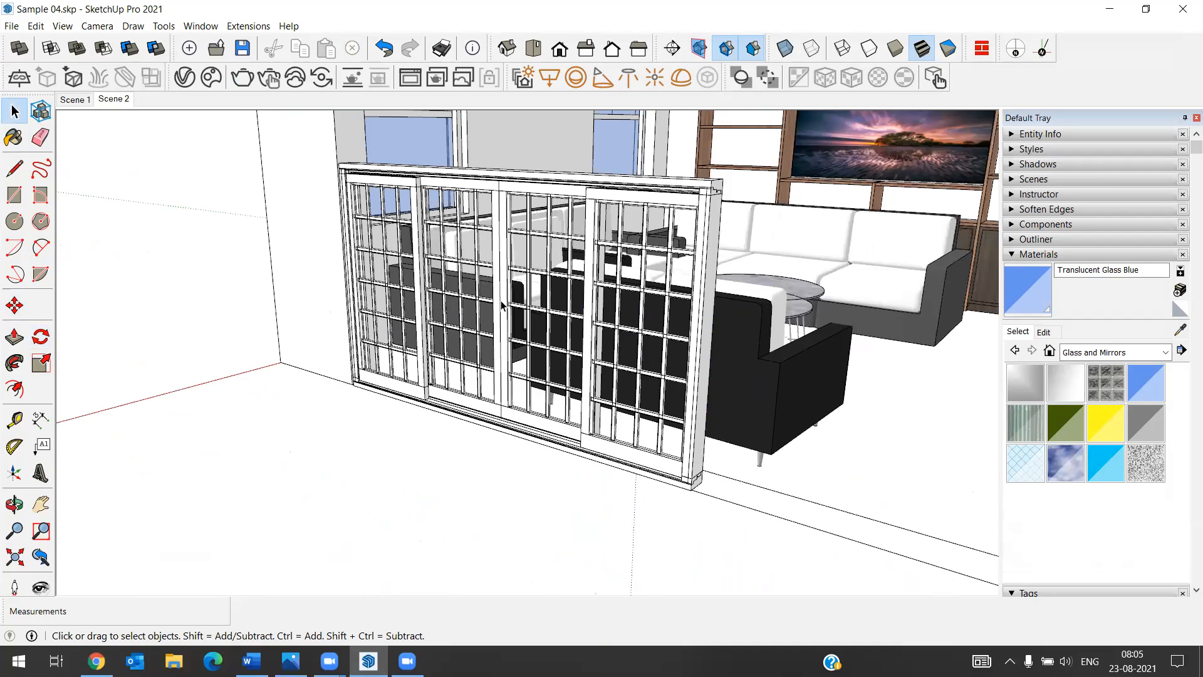
Select the grid window and open its dynamic component options.
{"action": "left_click", "coordinate": [447, 279]}
{"action": "right_click", "coordinate": [624, 228]}
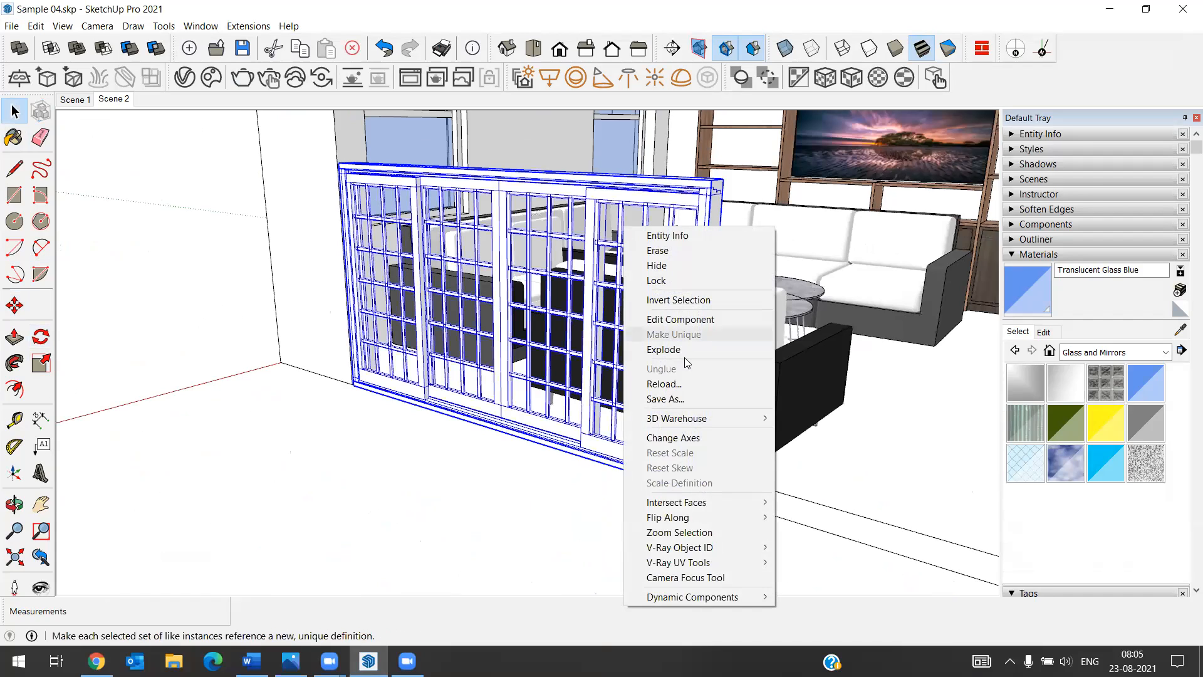
{"action": "mouse_move", "coordinate": [760, 600]}
{"action": "left_click", "coordinate": [840, 598]}
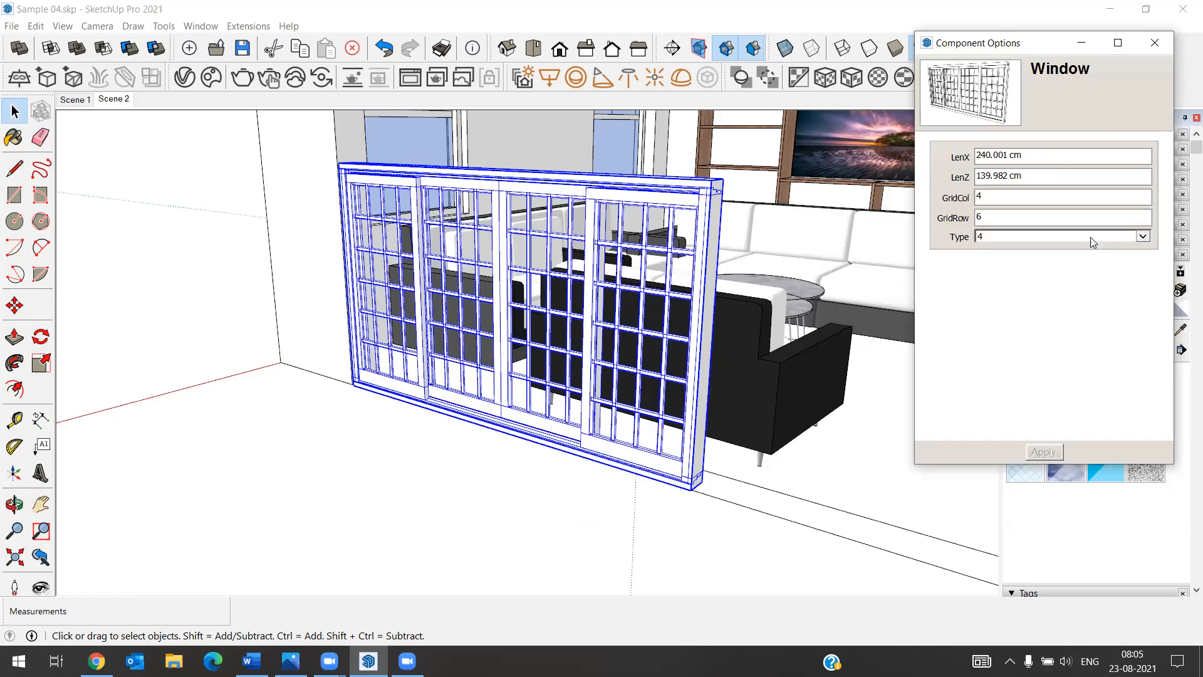
Set the grid window's Type to 2 and apply the change.
{"action": "left_click", "coordinate": [1144, 238]}
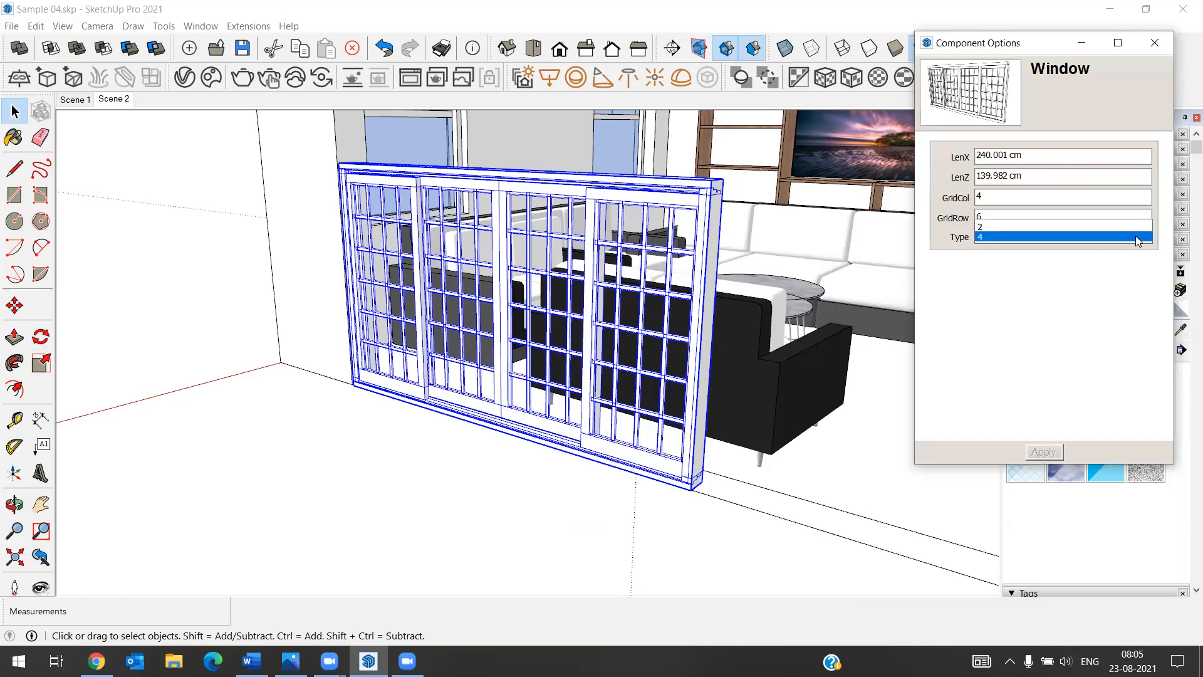
{"action": "left_click", "coordinate": [981, 236]}
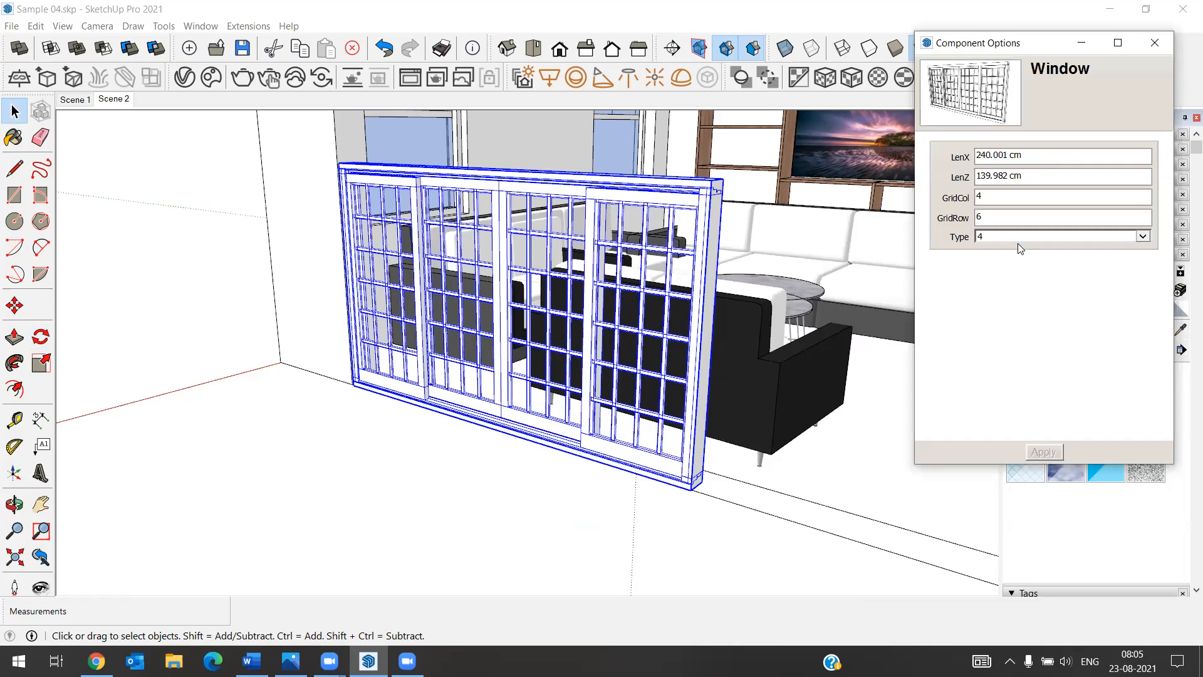
{"action": "left_click", "coordinate": [1136, 238]}
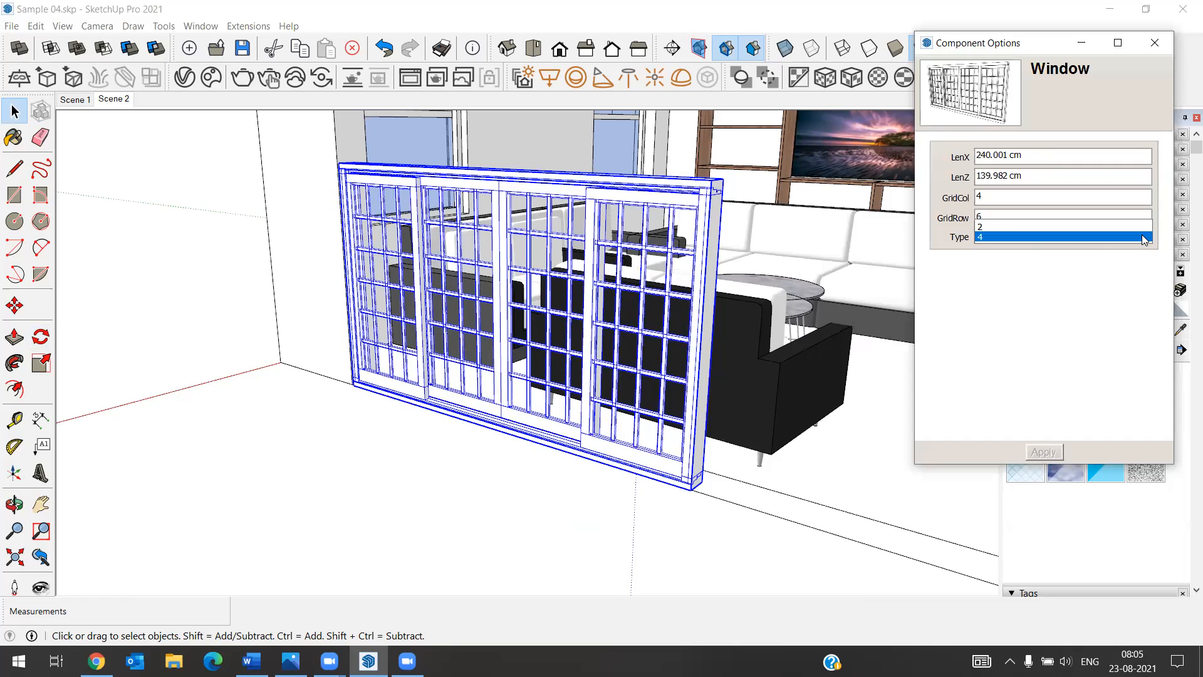
{"action": "key", "text": "2"}
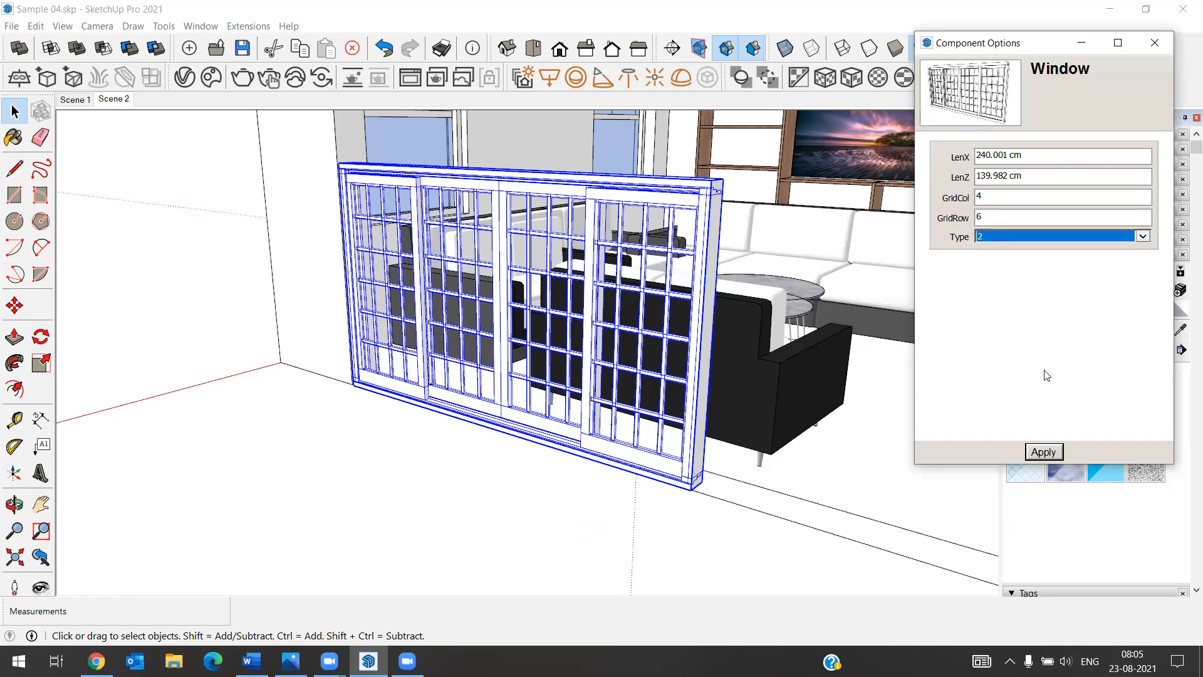
{"action": "left_click", "coordinate": [1042, 457]}
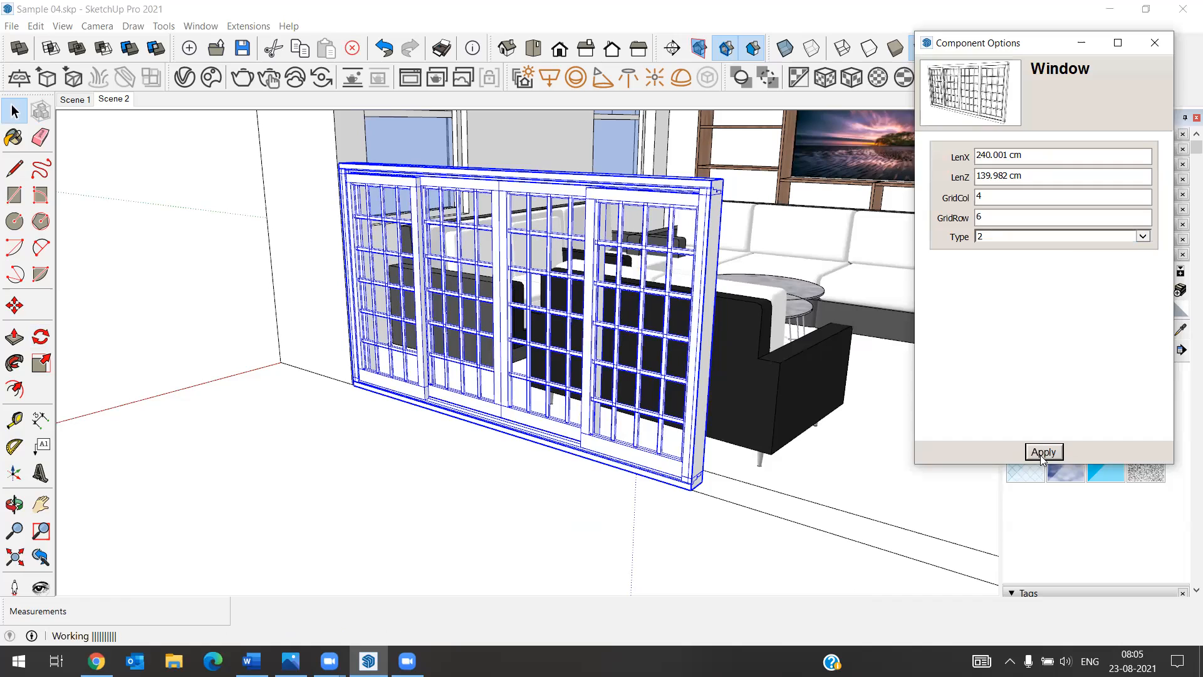
{"action": "left_click", "coordinate": [1042, 453]}
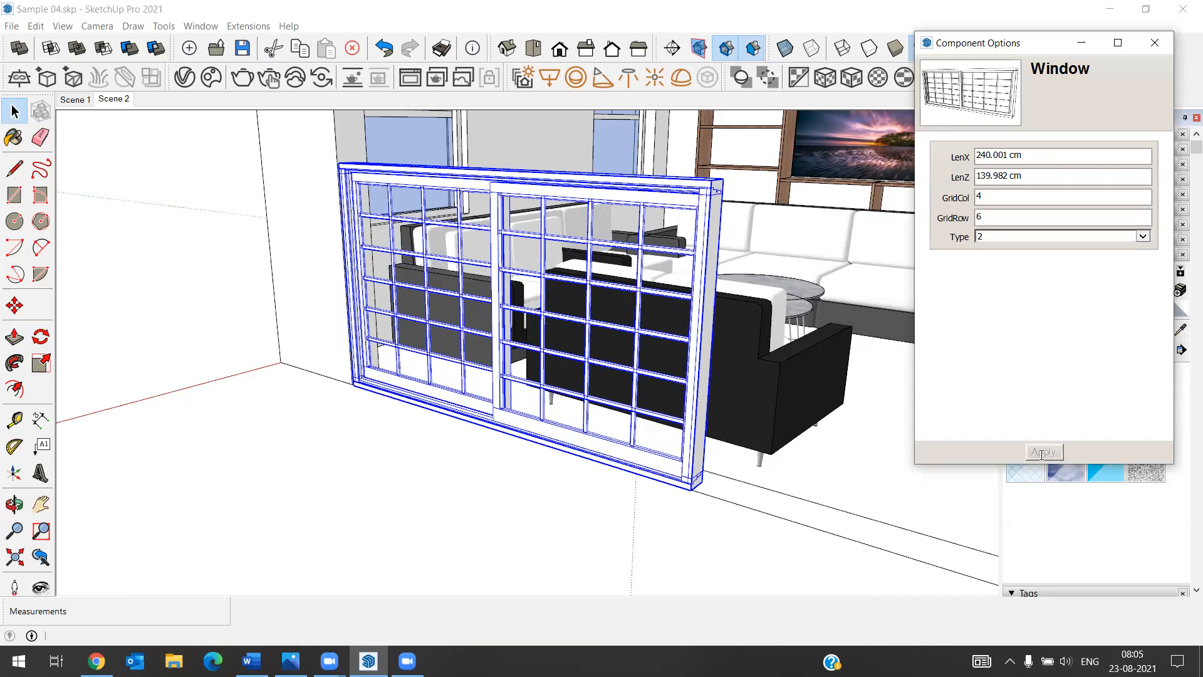
Set the grid window's Type back to 4 and apply the change.
{"action": "left_click", "coordinate": [1145, 237]}
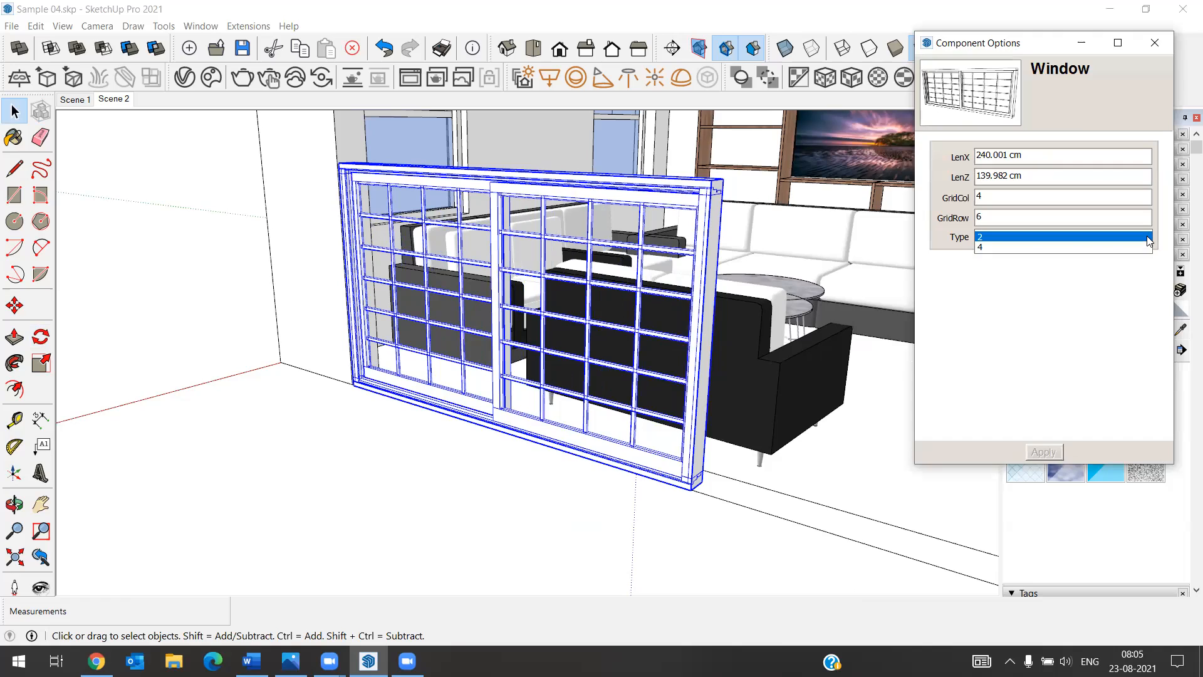
{"action": "left_click", "coordinate": [983, 251]}
{"action": "left_click", "coordinate": [1051, 456]}
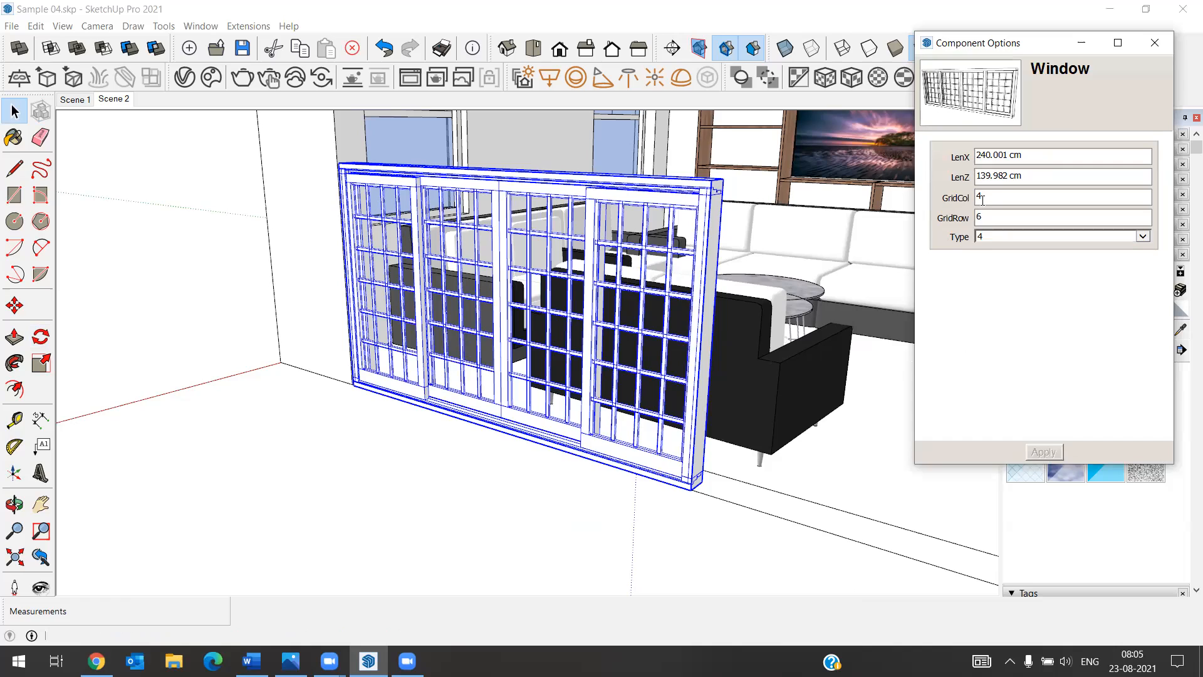
Set the grid window's GridCol to 1 and apply the change.
{"action": "left_click_drag", "start_coordinate": [983, 198], "coordinate": [972, 197]}
{"action": "type", "text": "1"}
{"action": "key", "text": "Return"}
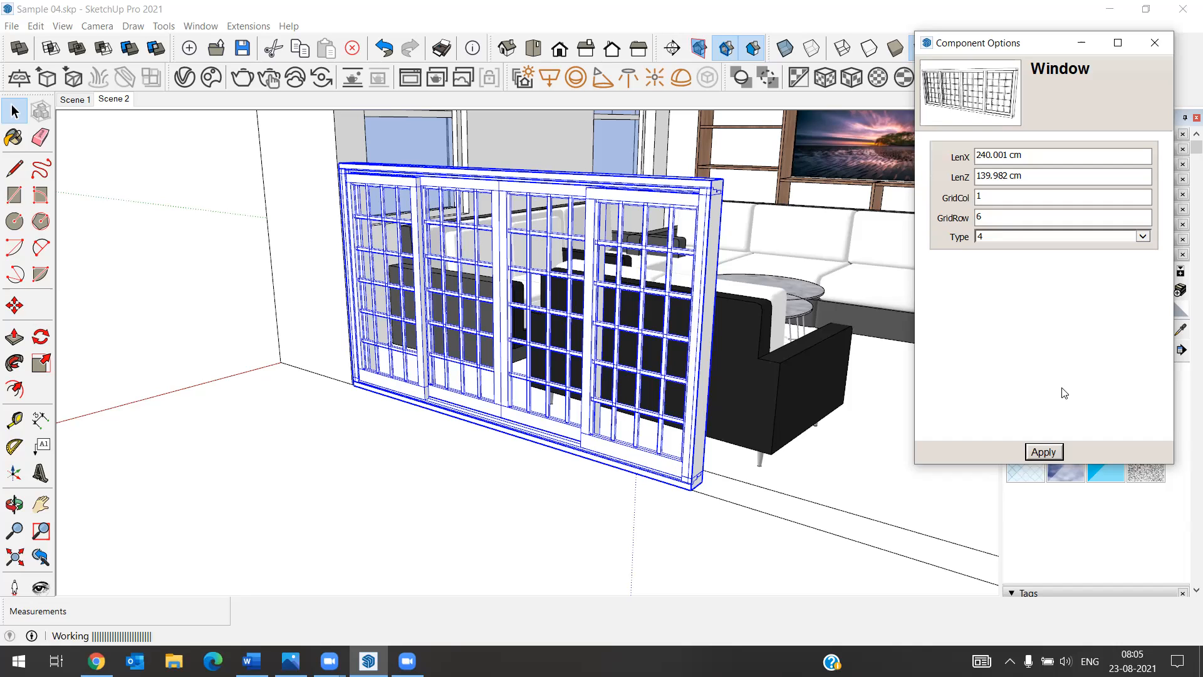
{"action": "left_click", "coordinate": [1042, 452]}
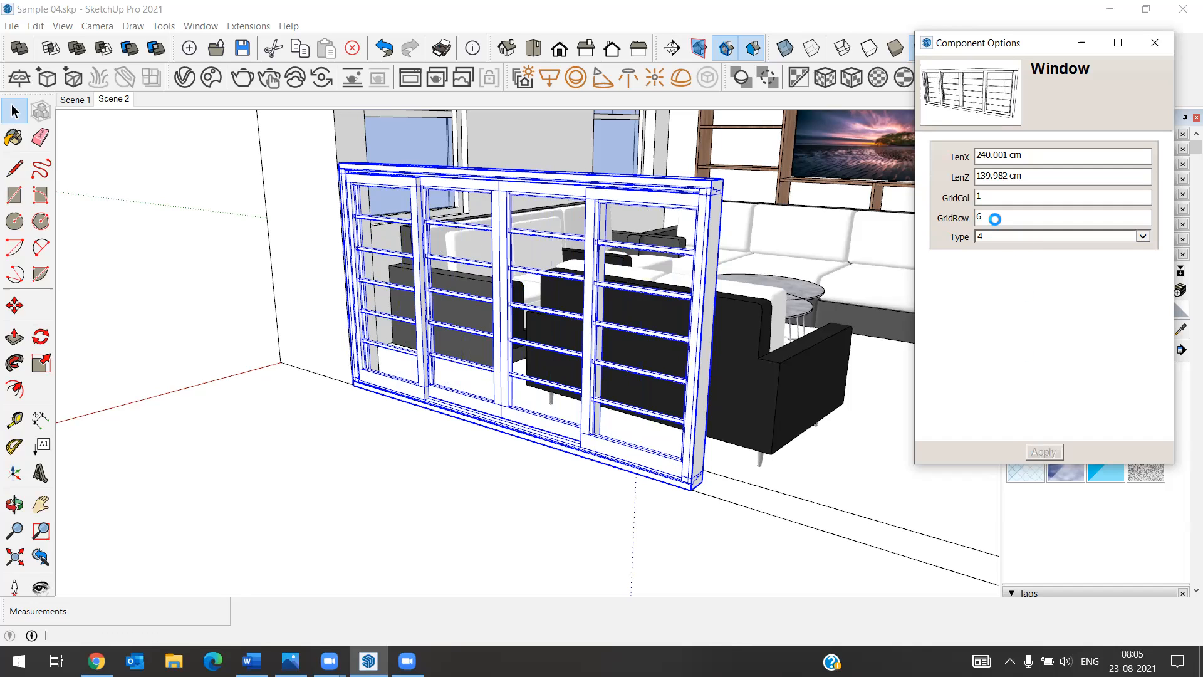
Set the grid window's GridRow to 1 and apply the change.
{"action": "left_click_drag", "start_coordinate": [991, 217], "coordinate": [952, 216]}
{"action": "type", "text": "1"}
{"action": "key", "text": "Return"}
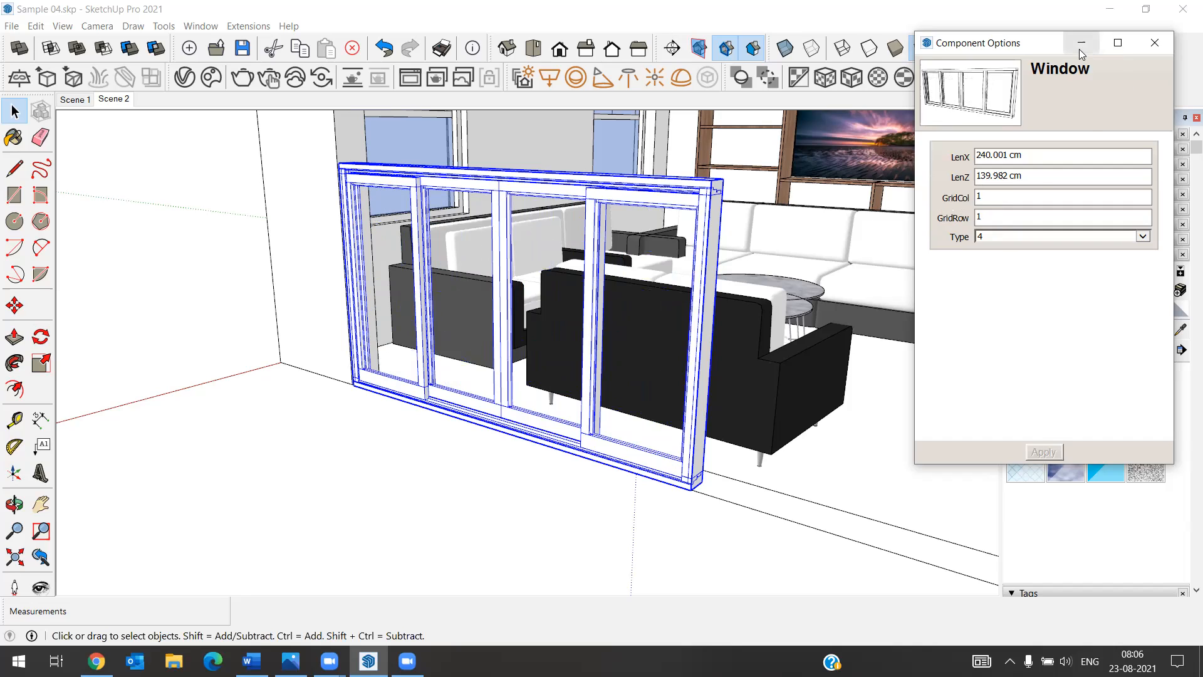
Switch to the unit converter in Chrome, convert 202 inches to centimetres, and return to the SketchUp model.
{"action": "scroll", "coordinate": [476, 438], "scroll_direction": "down", "scroll_amount": 2}
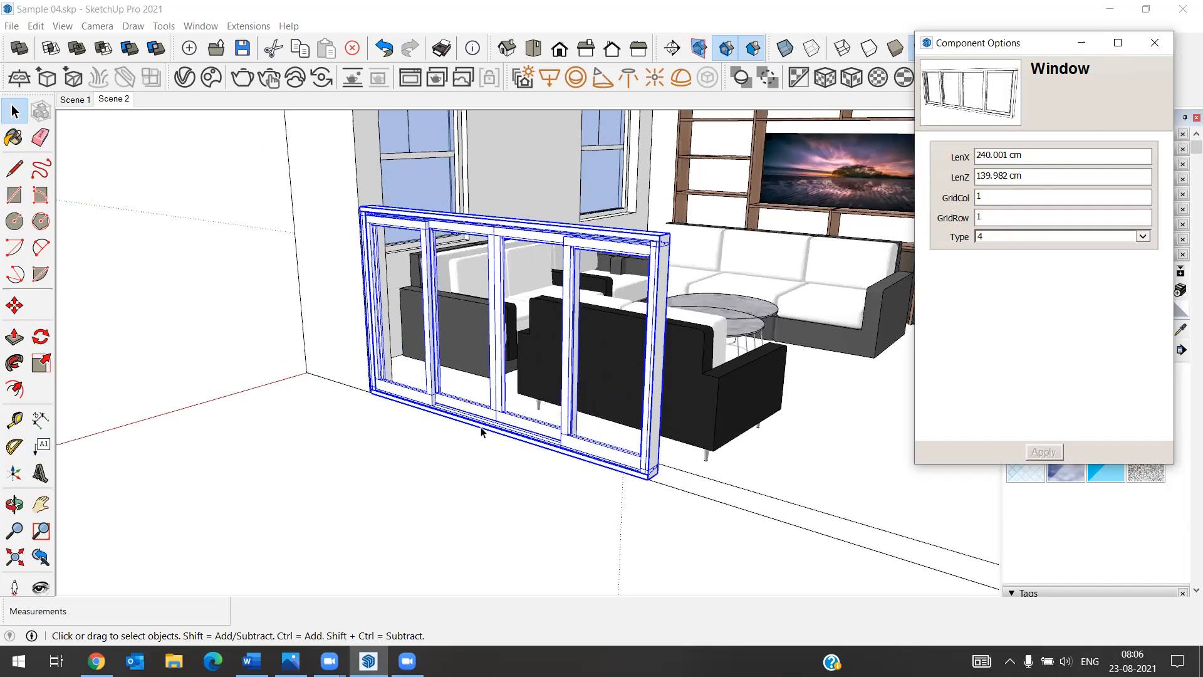
{"action": "scroll", "coordinate": [460, 414], "scroll_direction": "down", "scroll_amount": 2}
{"action": "scroll", "coordinate": [561, 453], "scroll_direction": "down", "scroll_amount": 1}
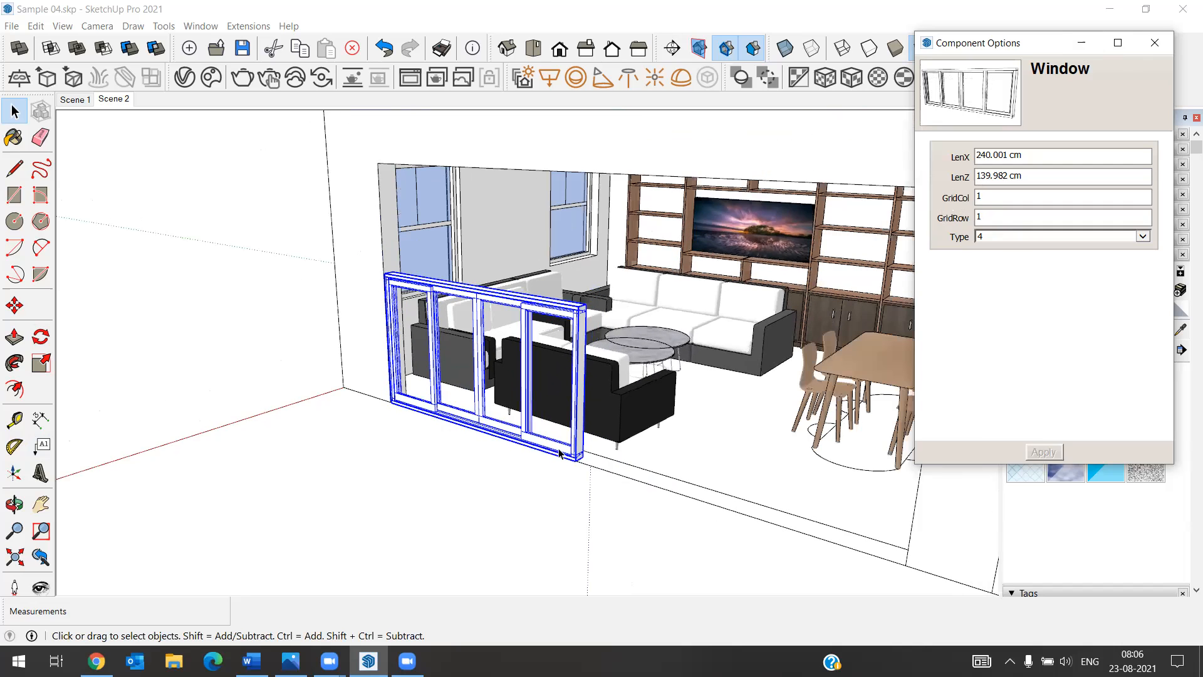
{"action": "scroll", "coordinate": [580, 454], "scroll_direction": "up", "scroll_amount": 1}
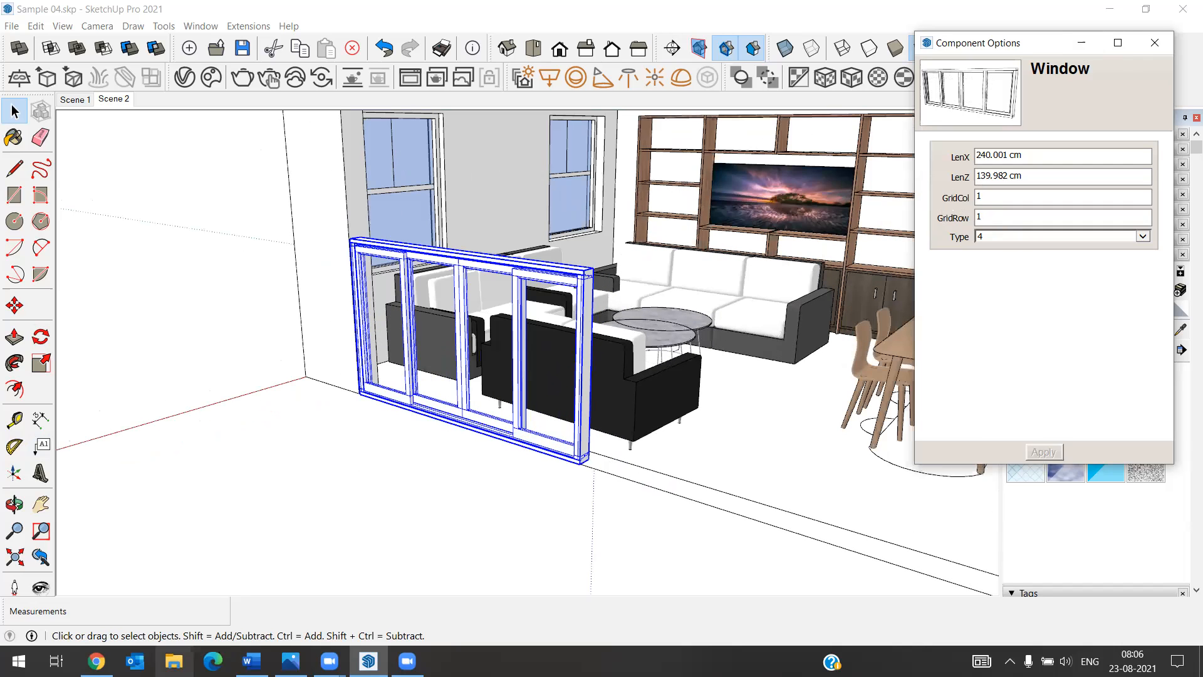
{"action": "left_click", "coordinate": [96, 660]}
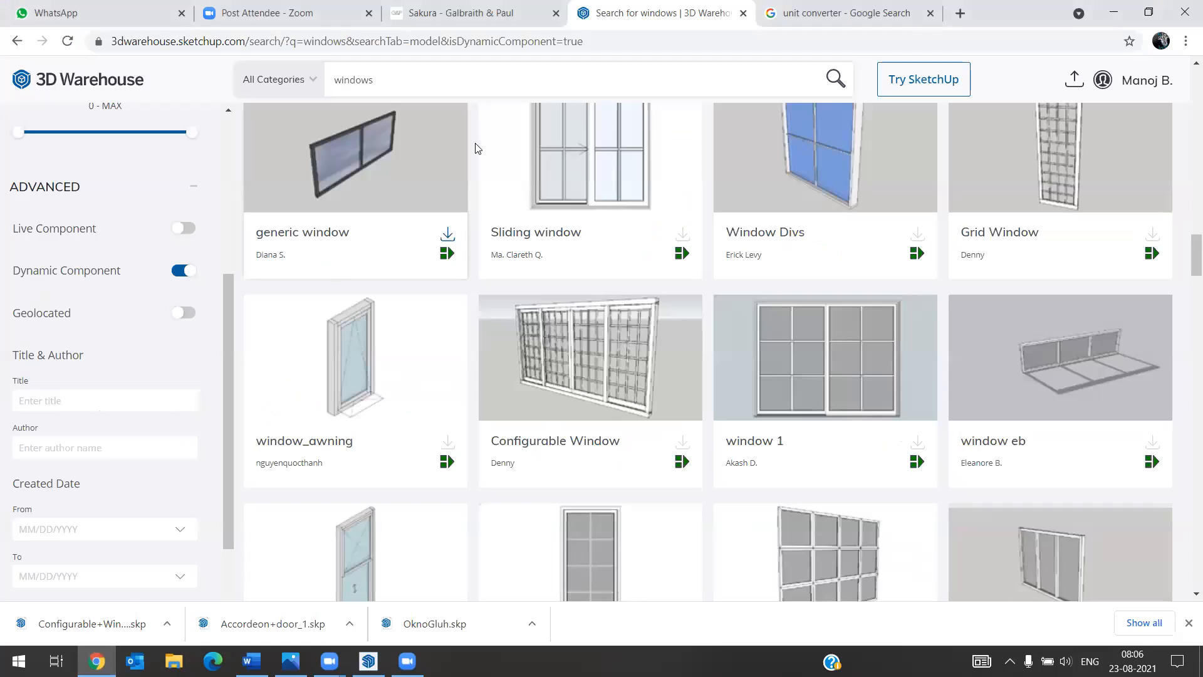
{"action": "left_click", "coordinate": [810, 13]}
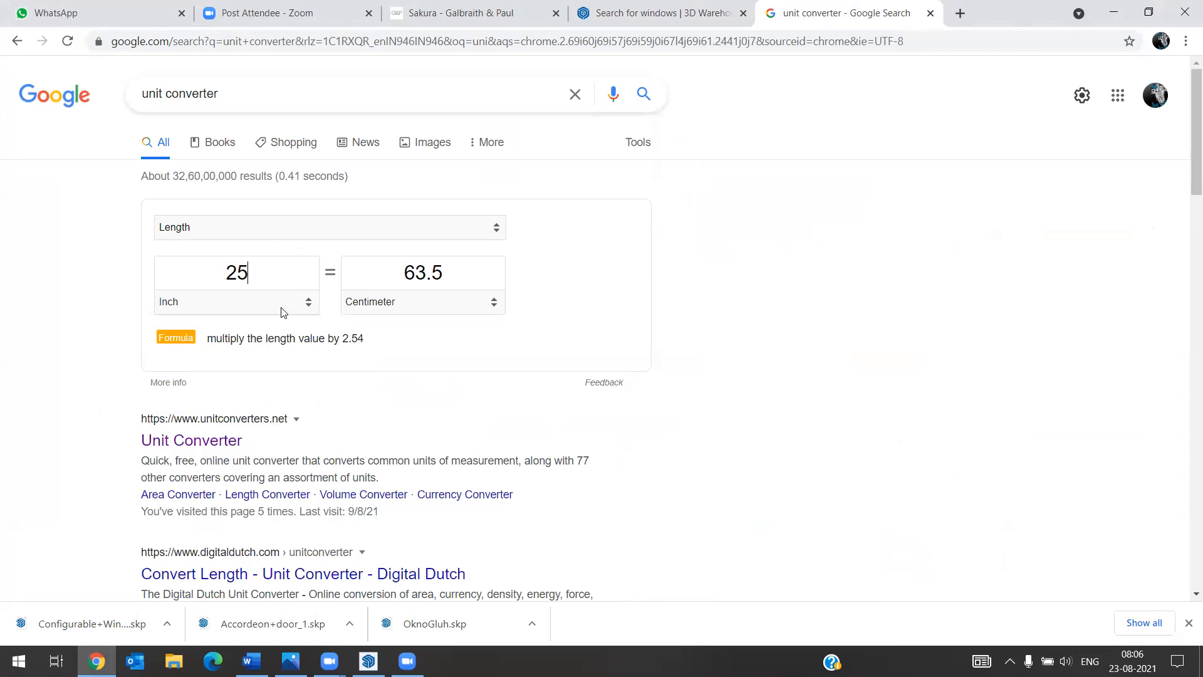
{"action": "key", "text": "BackSpace"}
{"action": "type", "text": "02"}
{"action": "key", "text": "ctrl+a"}
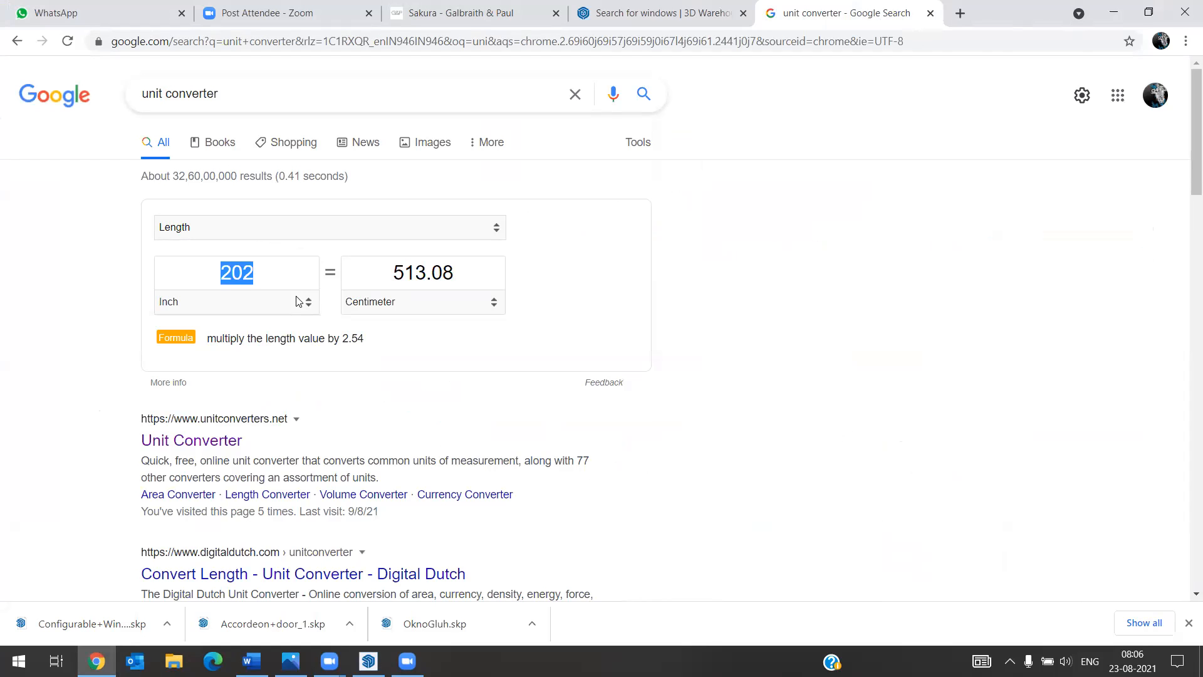
{"action": "left_click", "coordinate": [1114, 12]}
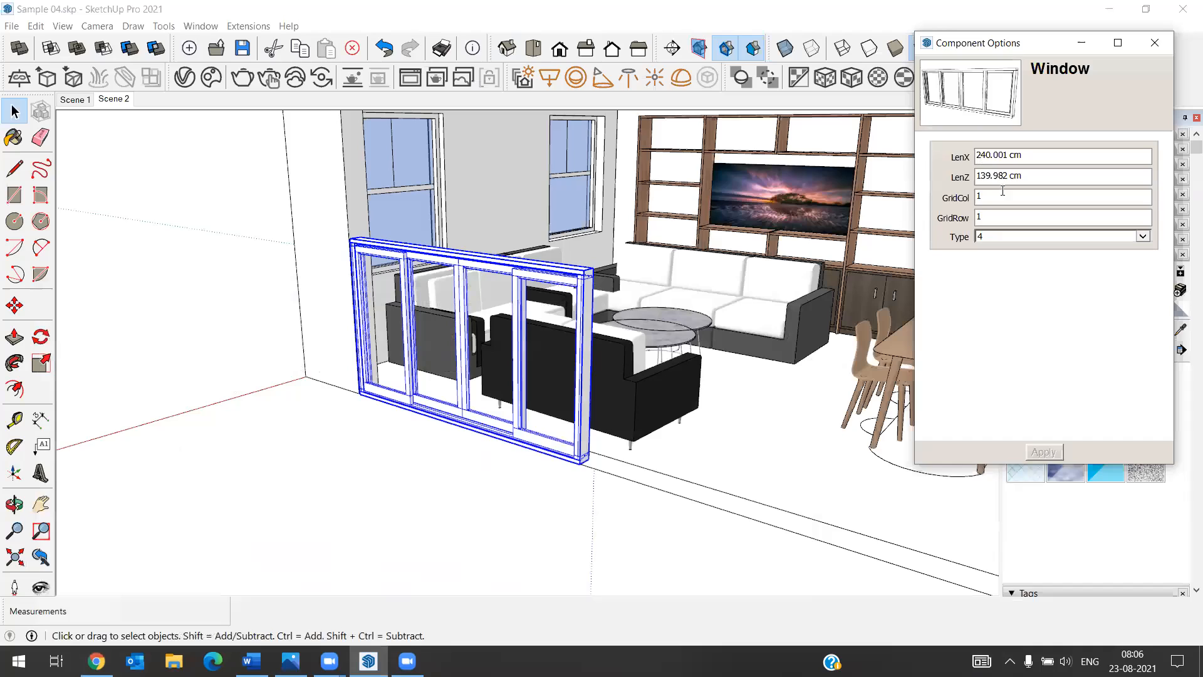
Set the window's LenX to 513.08 cm and apply the change.
{"action": "triple_click", "coordinate": [1032, 154]}
{"action": "type", "text": "5"}
{"action": "left_click", "coordinate": [1042, 453]}
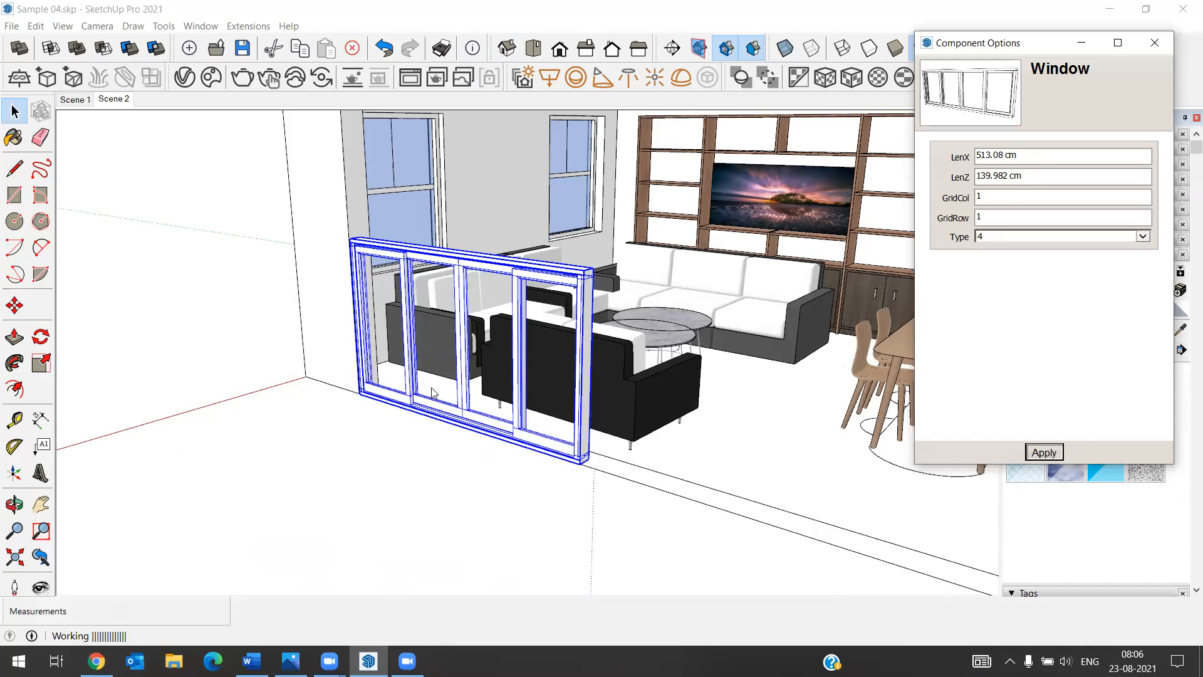
Move the widened window by its lower right corner onto the lower right corner of the front wall opening.
{"action": "scroll", "coordinate": [501, 458], "scroll_direction": "down", "scroll_amount": 3}
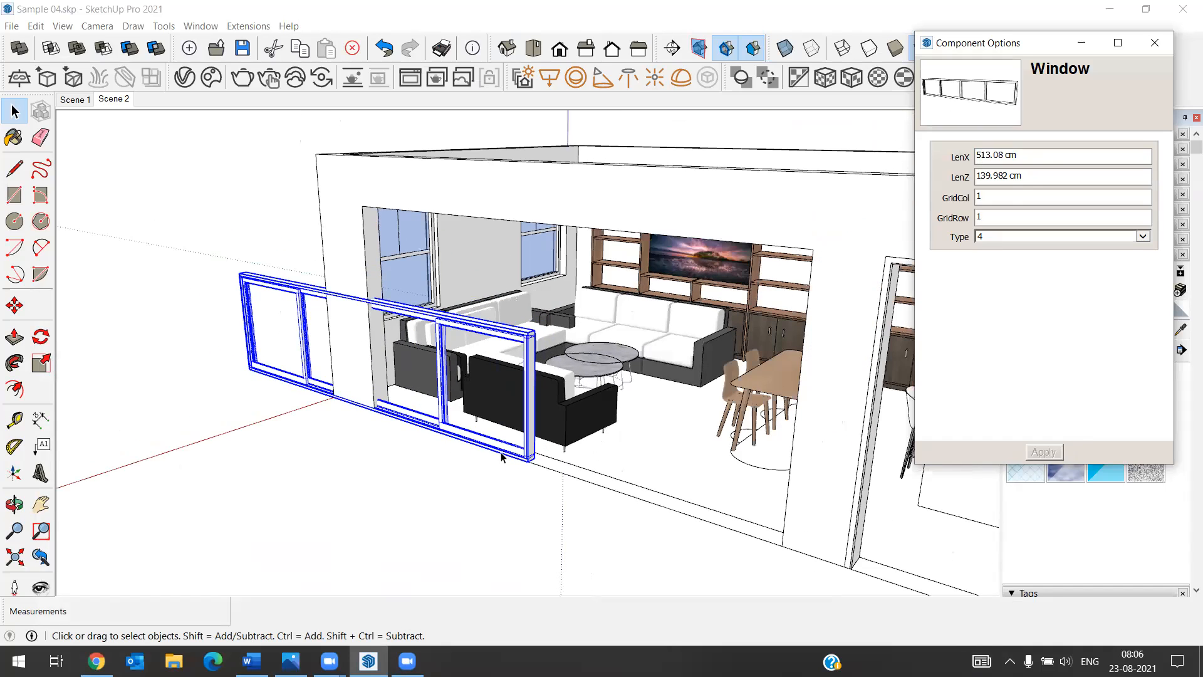
{"action": "scroll", "coordinate": [544, 477], "scroll_direction": "up", "scroll_amount": 3}
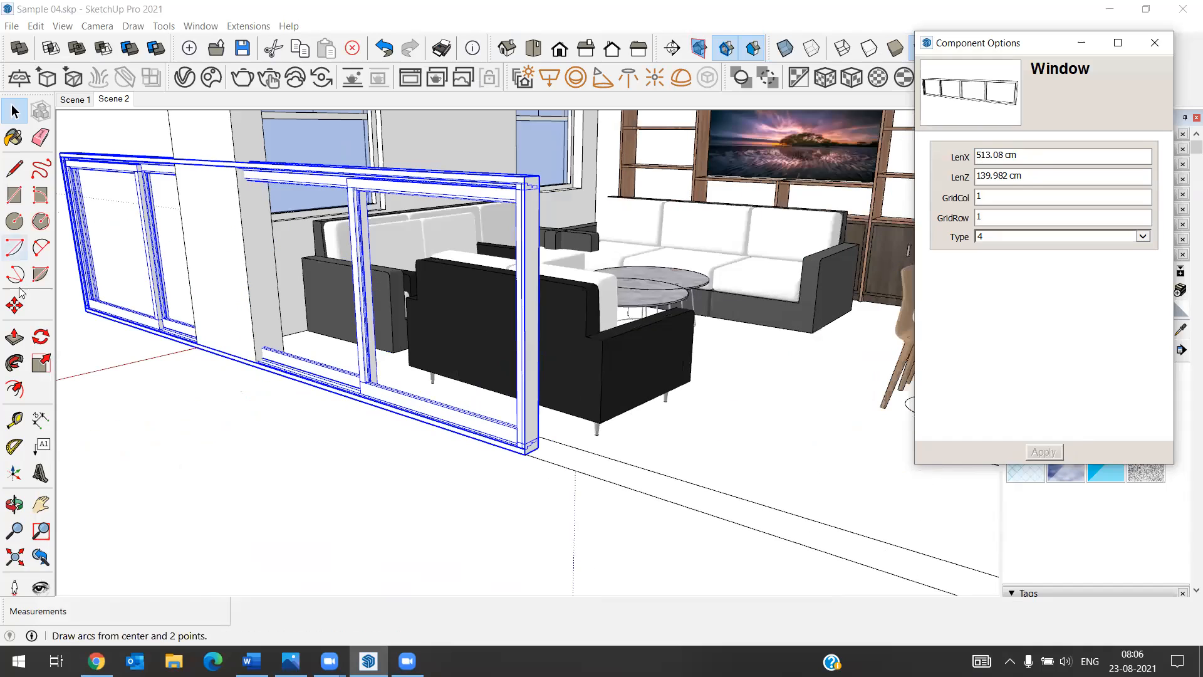
{"action": "left_click", "coordinate": [14, 305]}
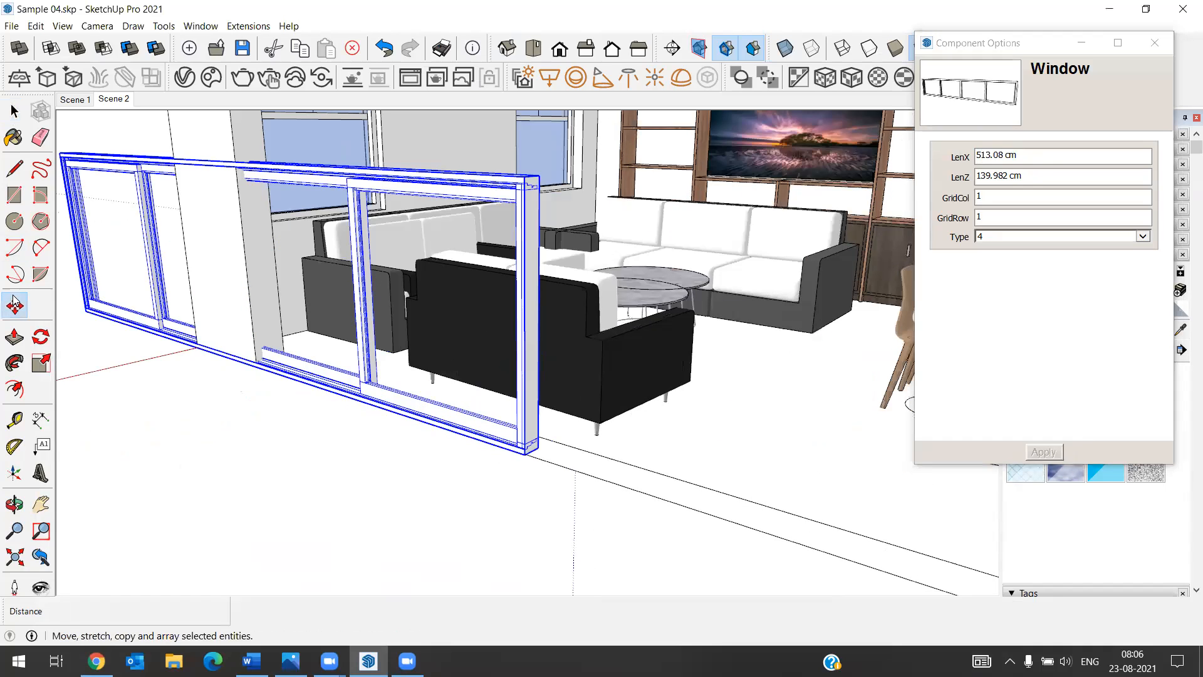
{"action": "left_click", "coordinate": [532, 463]}
{"action": "scroll", "coordinate": [666, 488], "scroll_direction": "down", "scroll_amount": 4}
{"action": "scroll", "coordinate": [666, 489], "scroll_direction": "up", "scroll_amount": 4}
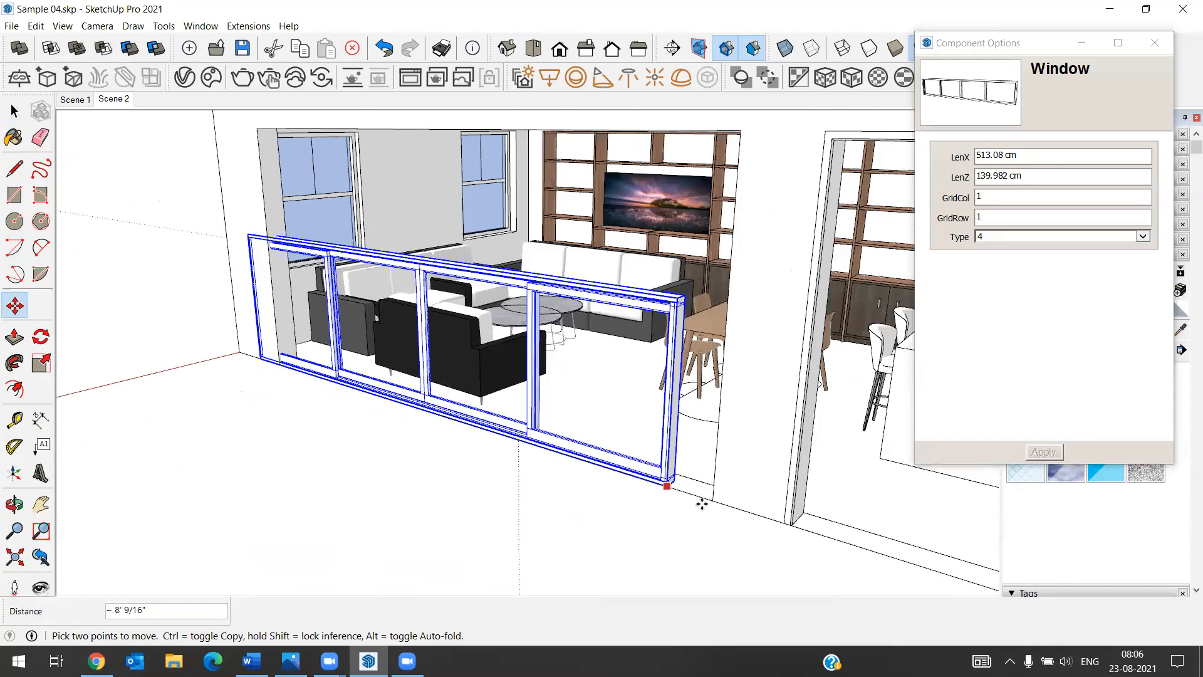
{"action": "left_click", "coordinate": [713, 500]}
{"action": "left_click", "coordinate": [14, 111]}
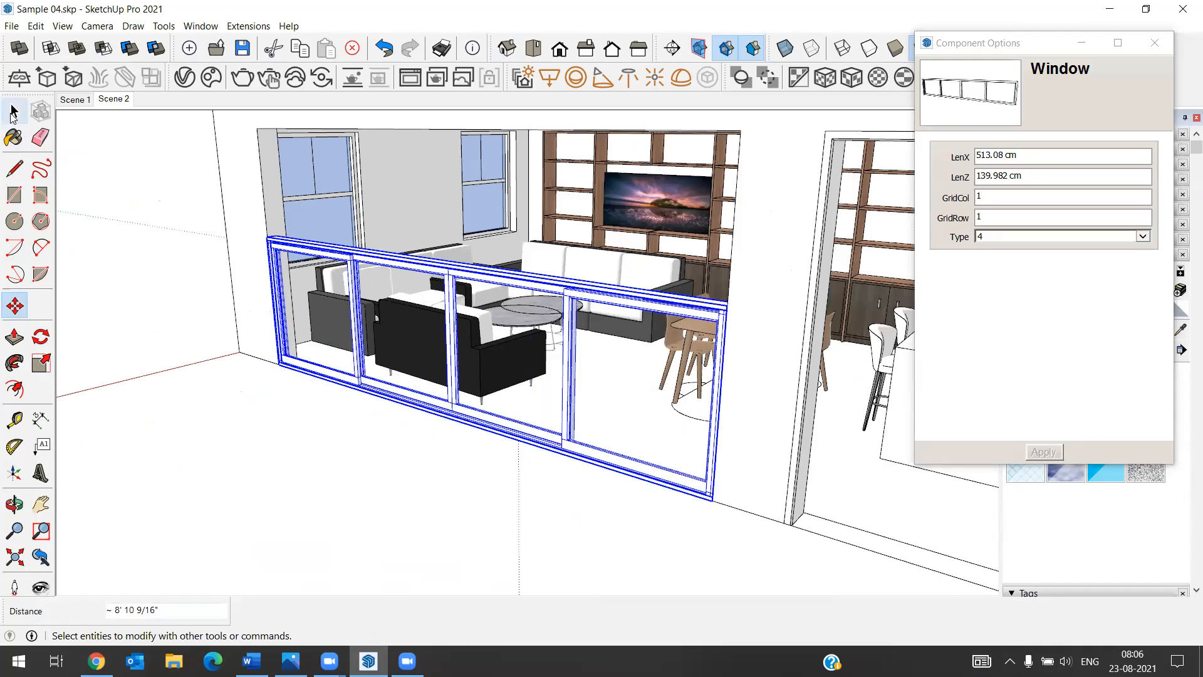
Switch to the unit converter in Chrome, convert 94 inches to centimetres, and return to the SketchUp model.
{"action": "left_click", "coordinate": [96, 661]}
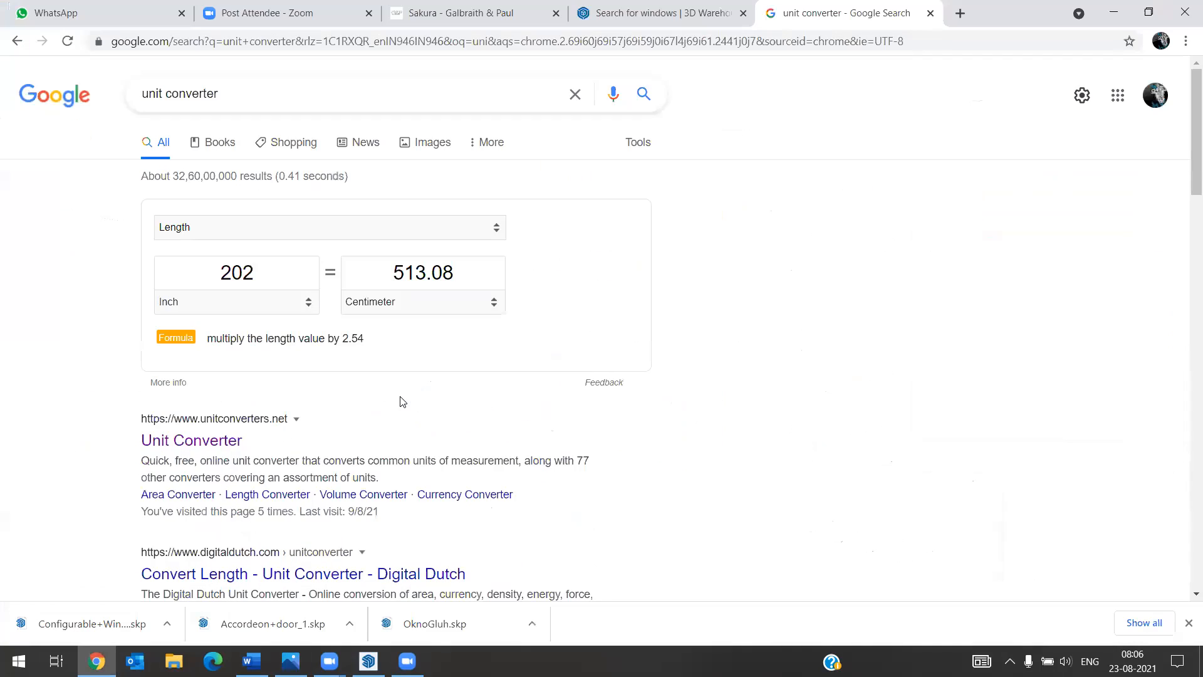
{"action": "key", "text": "BackSpace"}
{"action": "key", "text": "BackSpace"}
{"action": "key", "text": "BackSpace"}
{"action": "type", "text": "94"}
{"action": "key", "text": "ctrl+a"}
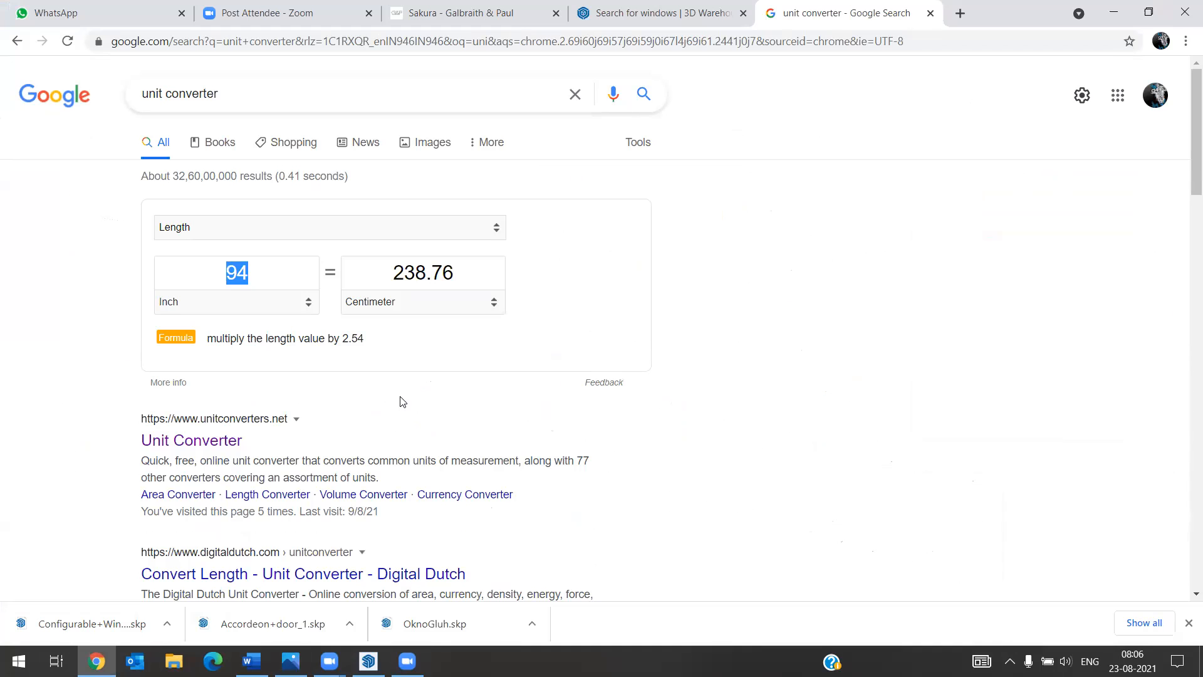
{"action": "left_click", "coordinate": [1114, 12]}
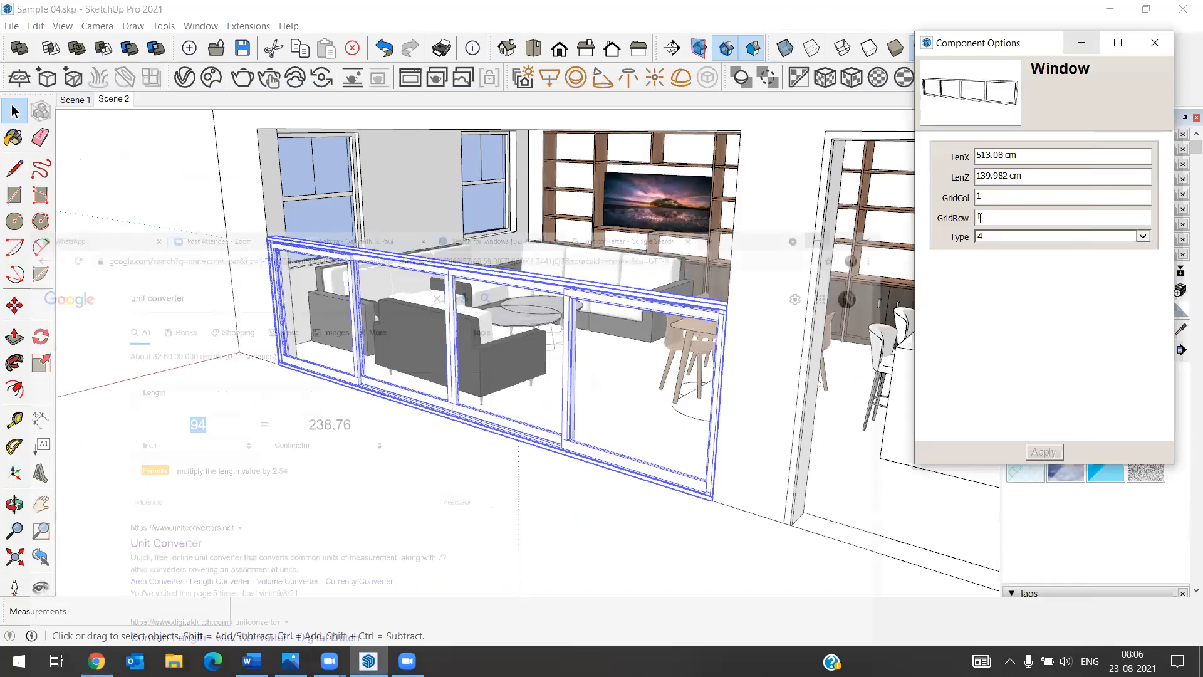
Set the window's LenZ to 238.76 cm and apply the change.
{"action": "left_click_drag", "start_coordinate": [1038, 176], "coordinate": [939, 170]}
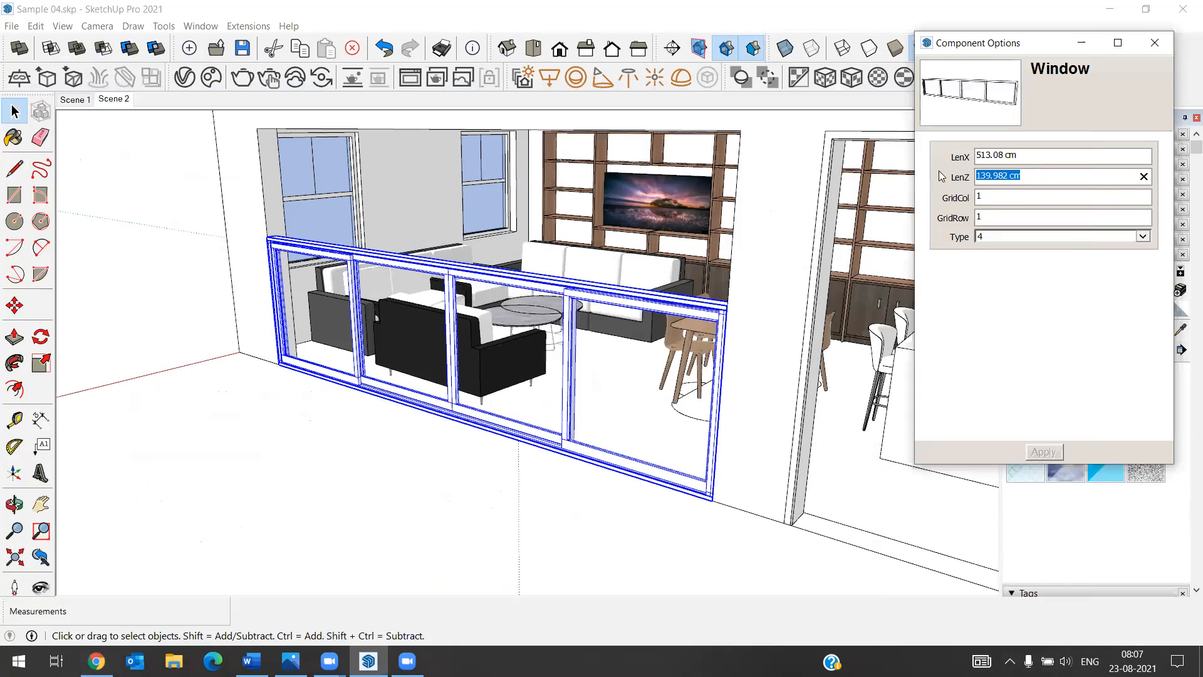
{"action": "type", "text": "238."}
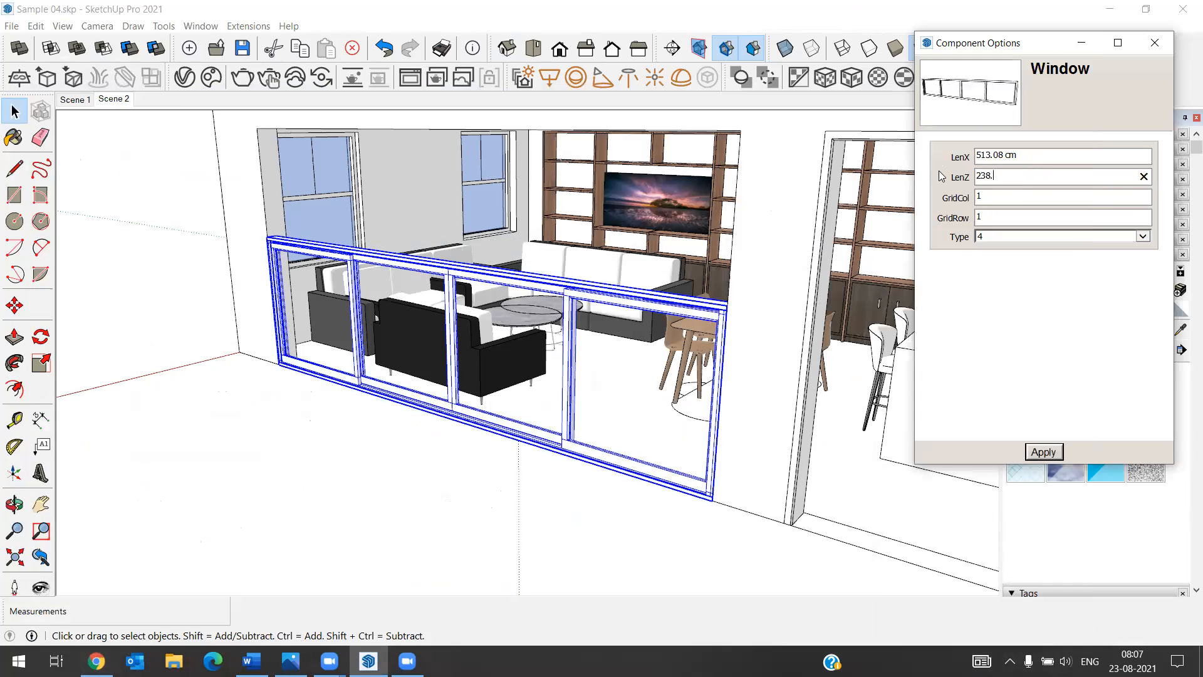
{"action": "type", "text": "76"}
{"action": "left_click", "coordinate": [1049, 457]}
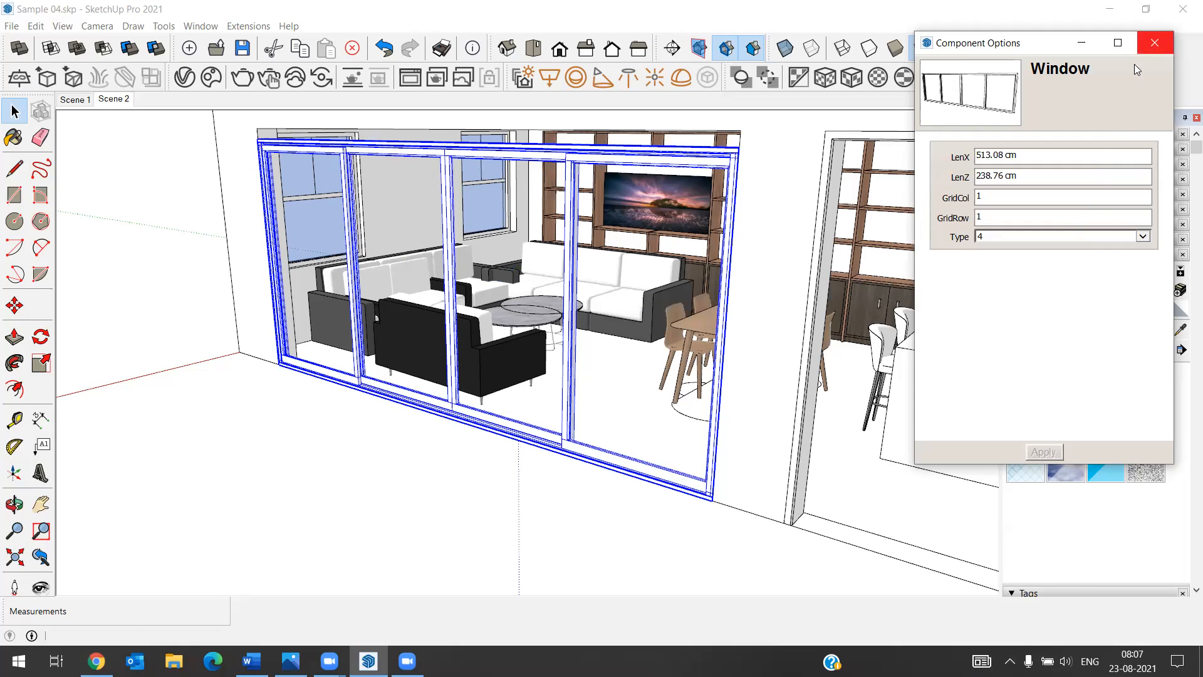
Set the window's LenZ to 250 cm, apply the change and close the component options.
{"action": "scroll", "coordinate": [244, 157], "scroll_direction": "up", "scroll_amount": 5}
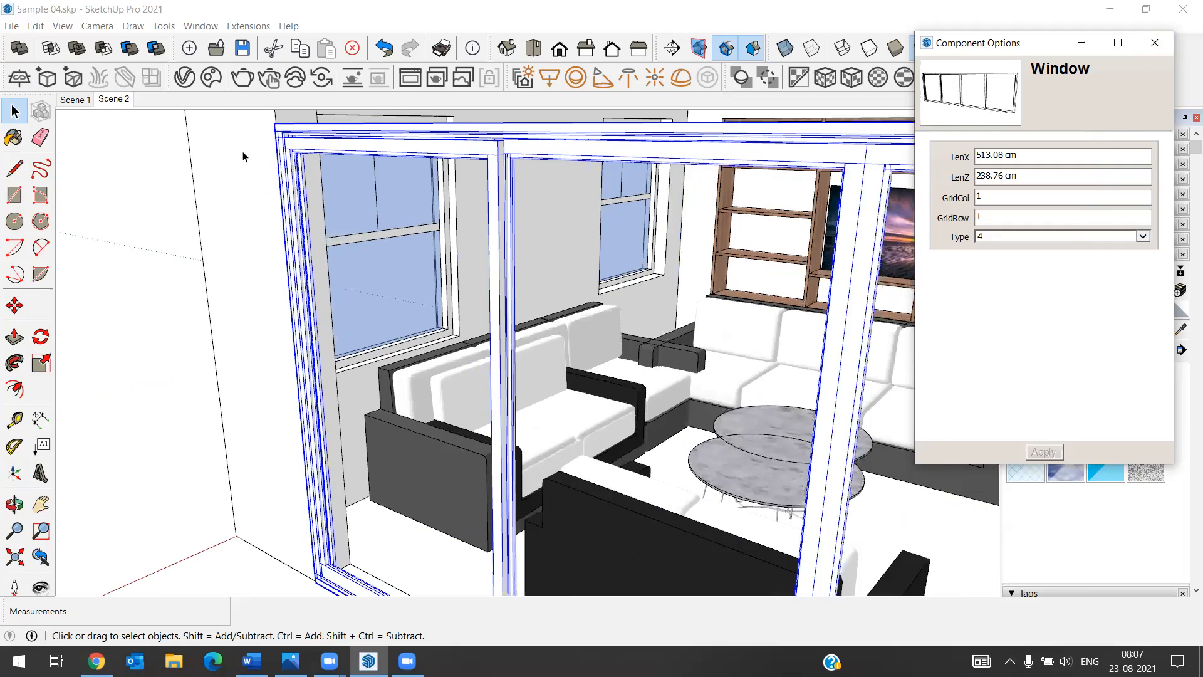
{"action": "scroll", "coordinate": [329, 296], "scroll_direction": "up", "scroll_amount": 3}
{"action": "scroll", "coordinate": [329, 390], "scroll_direction": "down", "scroll_amount": 3}
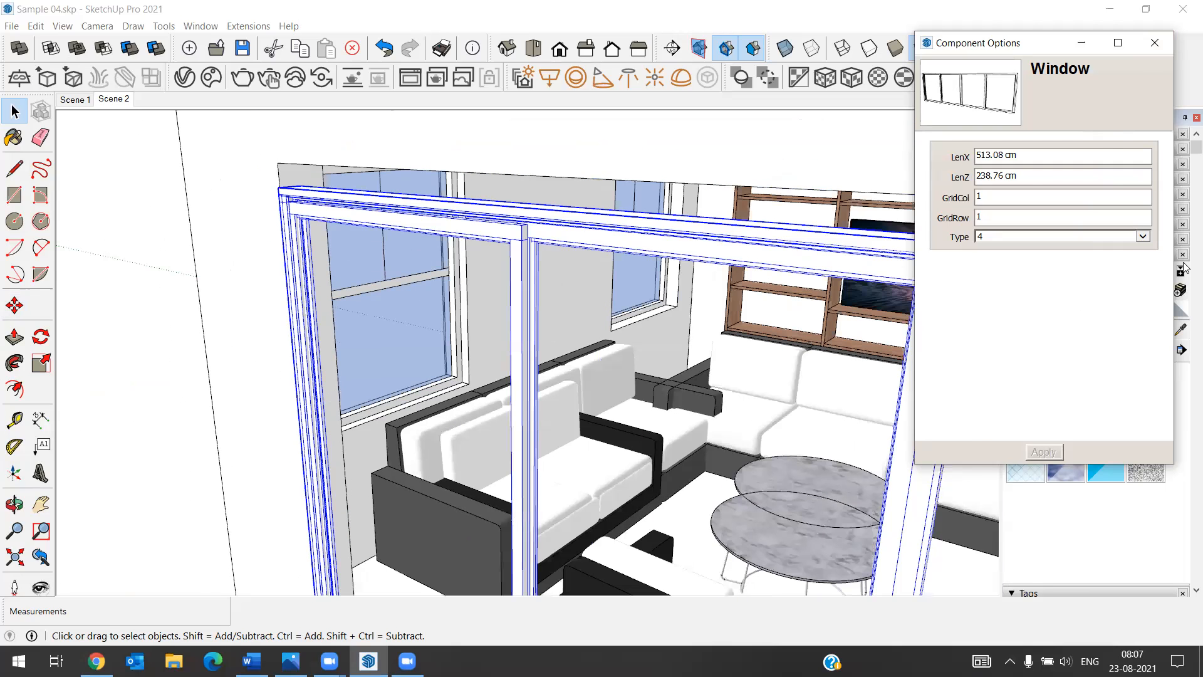
{"action": "left_click", "coordinate": [1031, 178]}
{"action": "type", "text": "250"}
{"action": "key", "text": "Tab"}
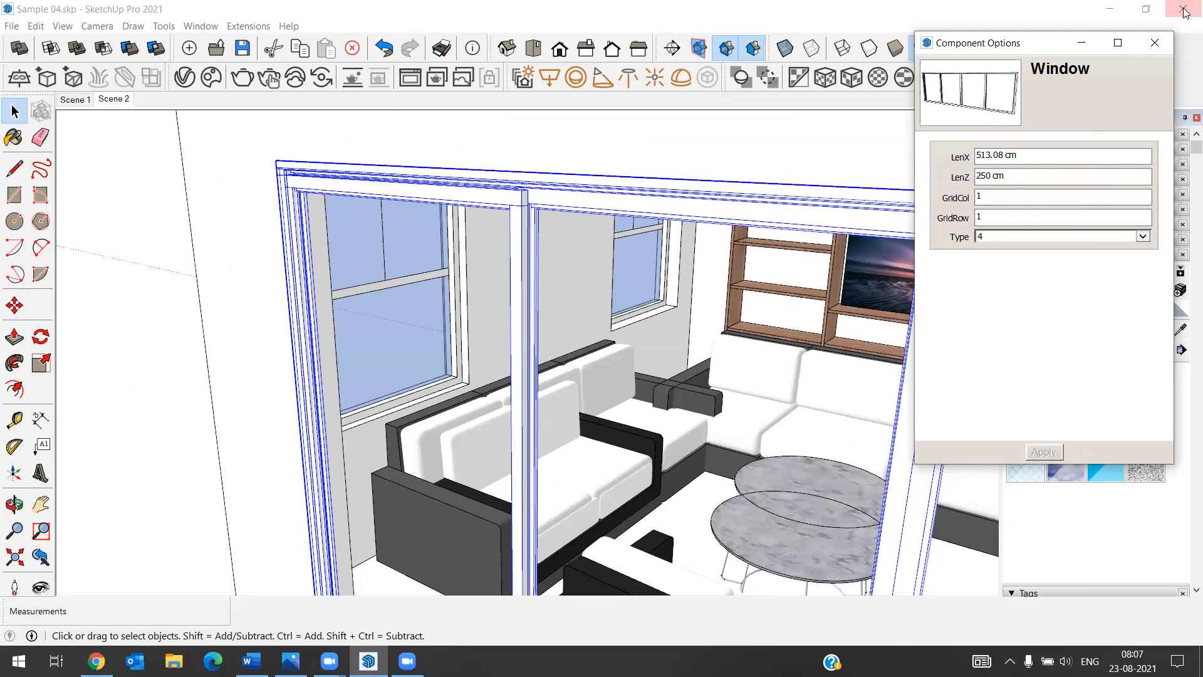
{"action": "left_click", "coordinate": [1152, 43]}
Deselect the window and examine how its frame and panels fit the front wall opening.
{"action": "scroll", "coordinate": [534, 332], "scroll_direction": "down", "scroll_amount": 5}
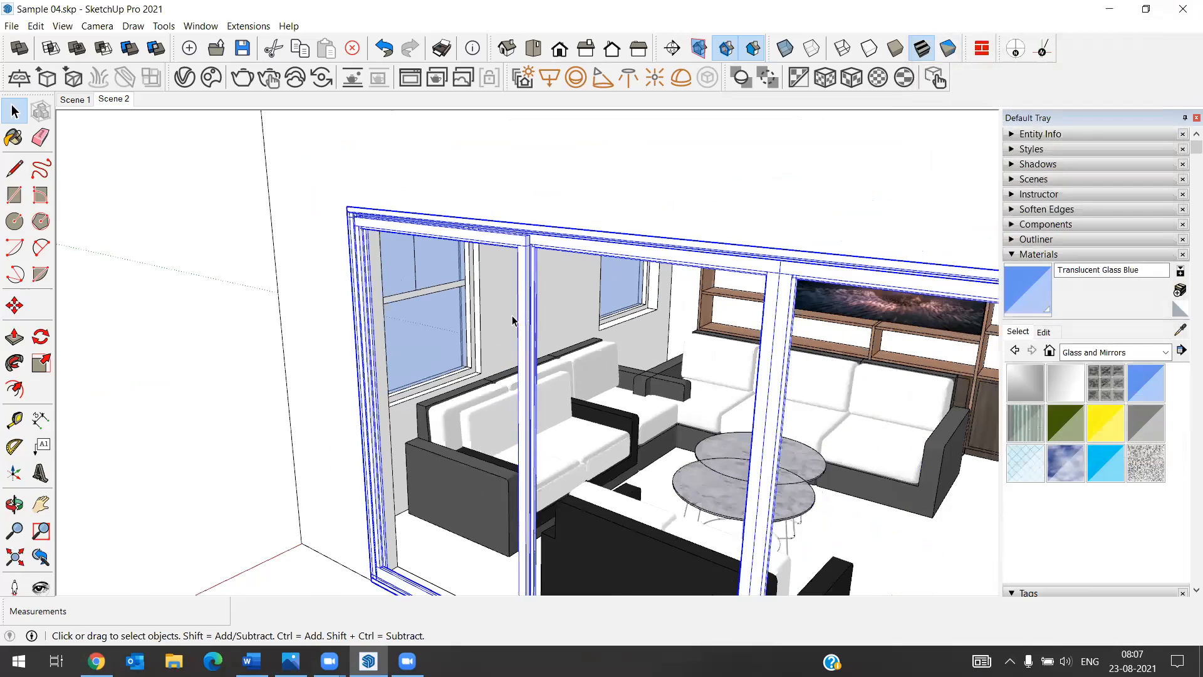
{"action": "scroll", "coordinate": [677, 527], "scroll_direction": "up", "scroll_amount": 2}
{"action": "scroll", "coordinate": [702, 526], "scroll_direction": "up", "scroll_amount": 2}
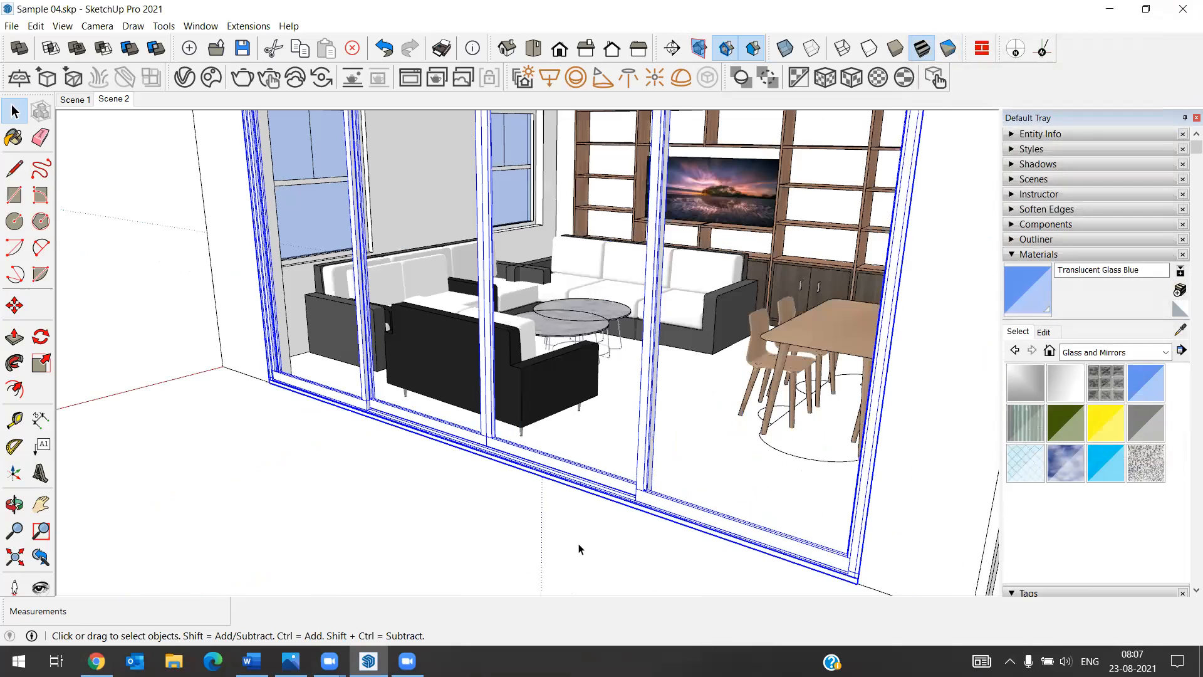
{"action": "scroll", "coordinate": [577, 550], "scroll_direction": "up", "scroll_amount": 2}
{"action": "left_click", "coordinate": [500, 470]}
{"action": "scroll", "coordinate": [501, 470], "scroll_direction": "down", "scroll_amount": 1}
{"action": "scroll", "coordinate": [500, 470], "scroll_direction": "down", "scroll_amount": 2}
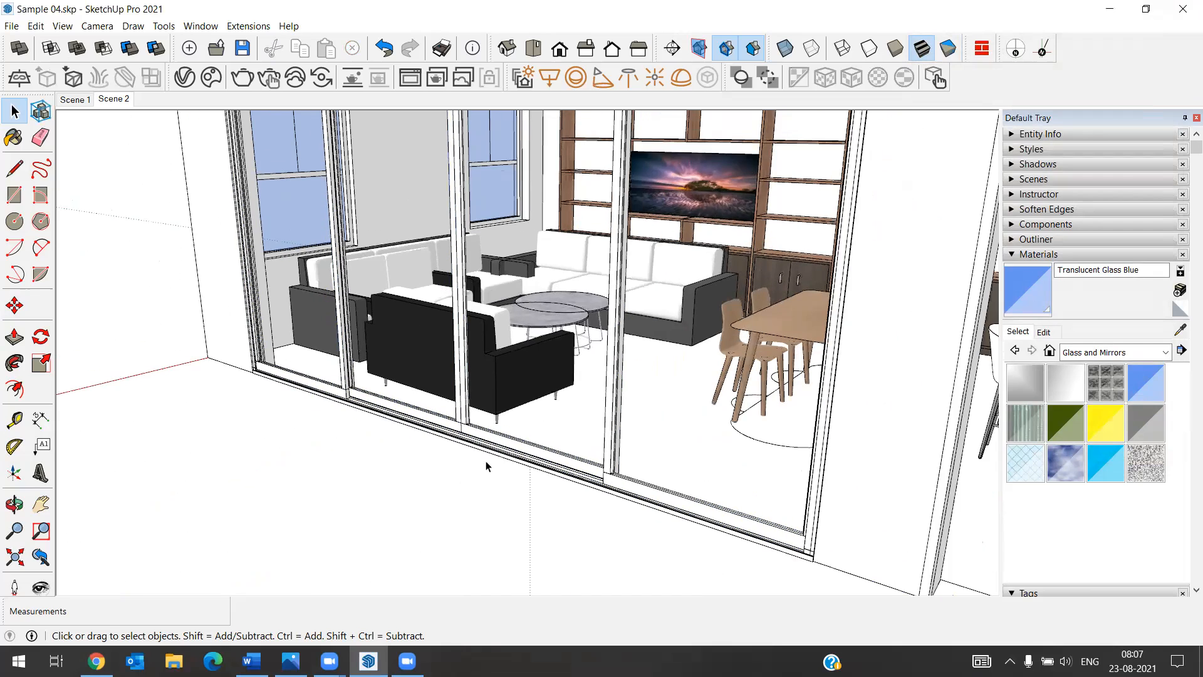
{"action": "scroll", "coordinate": [556, 398], "scroll_direction": "up", "scroll_amount": 3}
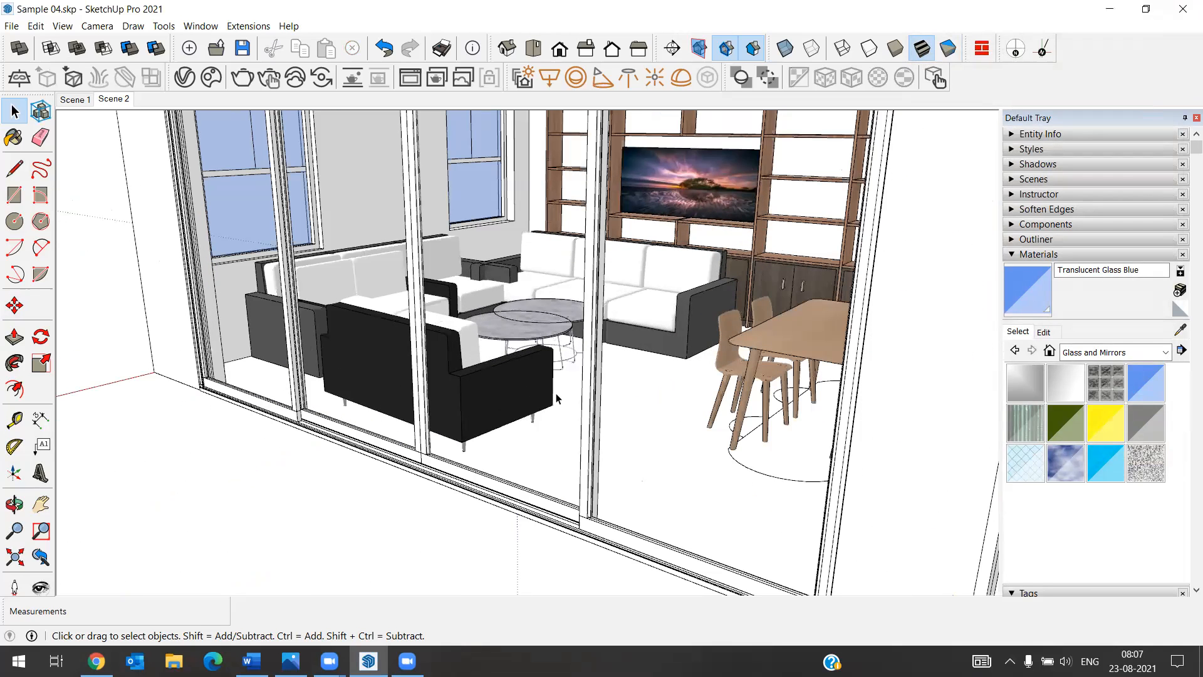
{"action": "left_click", "coordinate": [496, 373]}
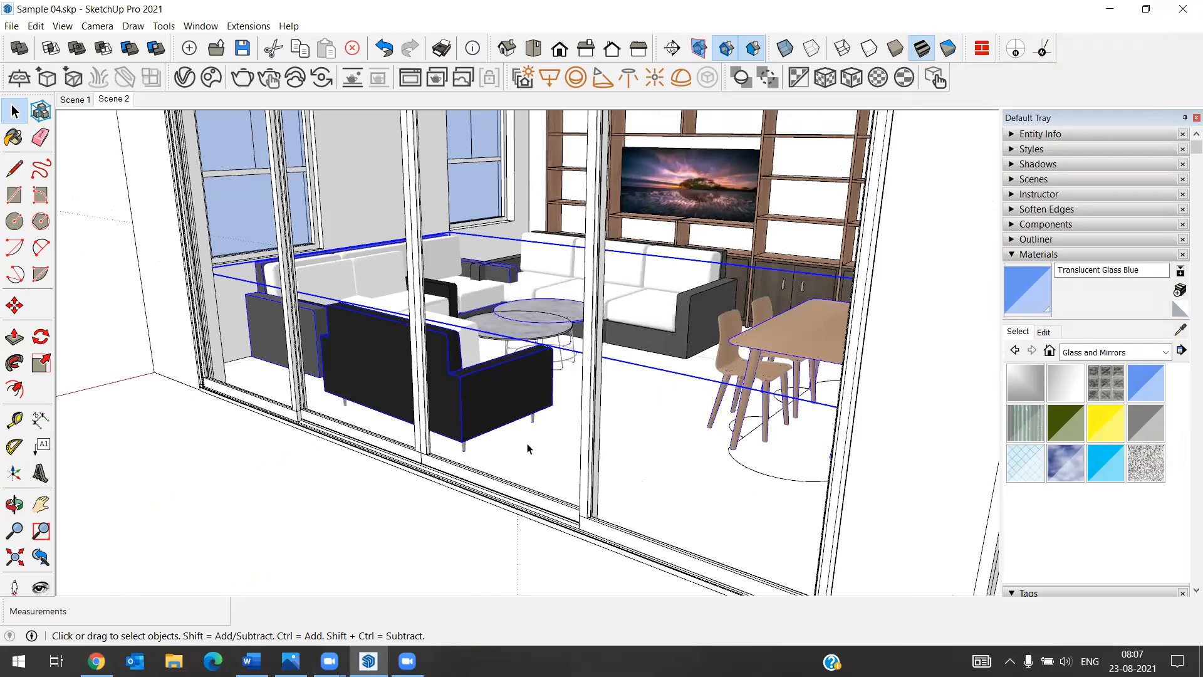
{"action": "scroll", "coordinate": [562, 505], "scroll_direction": "down", "scroll_amount": 2}
{"action": "scroll", "coordinate": [632, 552], "scroll_direction": "up", "scroll_amount": 2}
Select the front wall's sliding window and examine how its panels sit in the bottom track.
{"action": "left_click", "coordinate": [524, 505]}
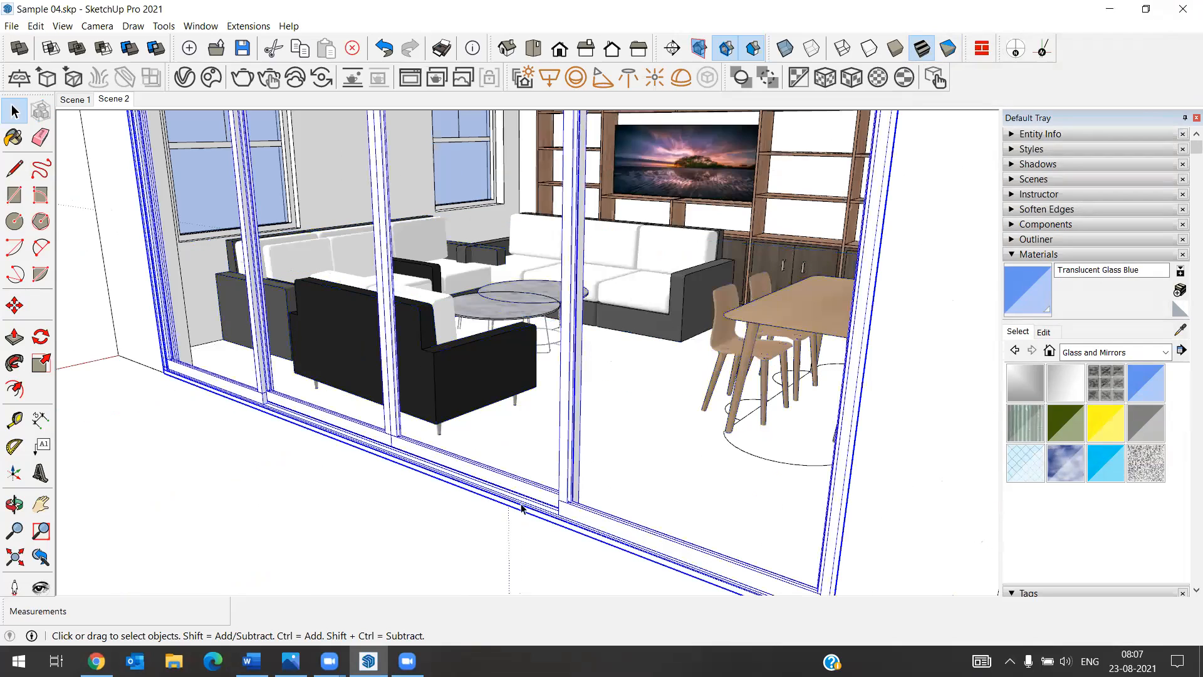
{"action": "scroll", "coordinate": [412, 439], "scroll_direction": "up", "scroll_amount": 5}
{"action": "middle_click_drag", "start_coordinate": [395, 468], "coordinate": [503, 469]}
{"action": "scroll", "coordinate": [285, 448], "scroll_direction": "up", "scroll_amount": 2}
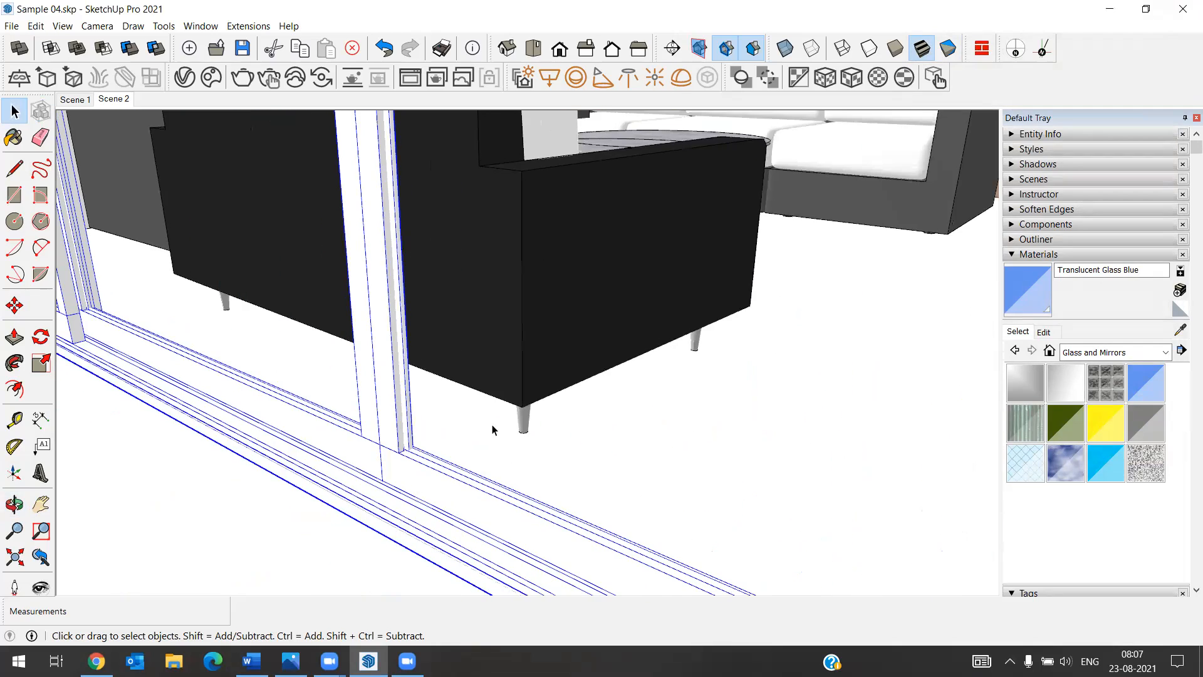
{"action": "scroll", "coordinate": [461, 448], "scroll_direction": "down", "scroll_amount": 3}
{"action": "scroll", "coordinate": [191, 349], "scroll_direction": "up", "scroll_amount": 4}
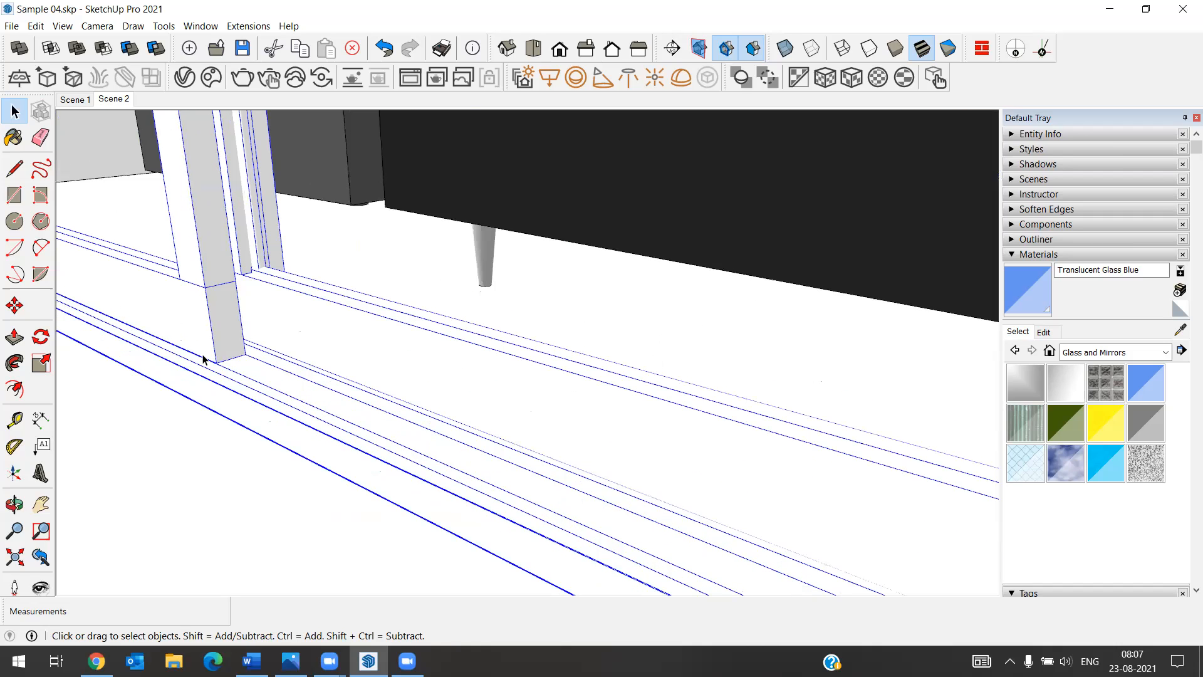
{"action": "scroll", "coordinate": [330, 435], "scroll_direction": "down", "scroll_amount": 3}
{"action": "mouse_move", "coordinate": [322, 417]}
{"action": "middle_mouse_down"}
{"action": "mouse_move", "coordinate": [188, 403]}
{"action": "mouse_move", "coordinate": [278, 418]}
{"action": "mouse_move", "coordinate": [502, 412]}
{"action": "mouse_move", "coordinate": [323, 411]}
{"action": "middle_mouse_up"}
{"action": "scroll", "coordinate": [322, 408], "scroll_direction": "down", "scroll_amount": 3}
{"action": "middle_click_drag", "start_coordinate": [600, 418], "coordinate": [349, 323]}
{"action": "scroll", "coordinate": [457, 408], "scroll_direction": "up", "scroll_amount": 4}
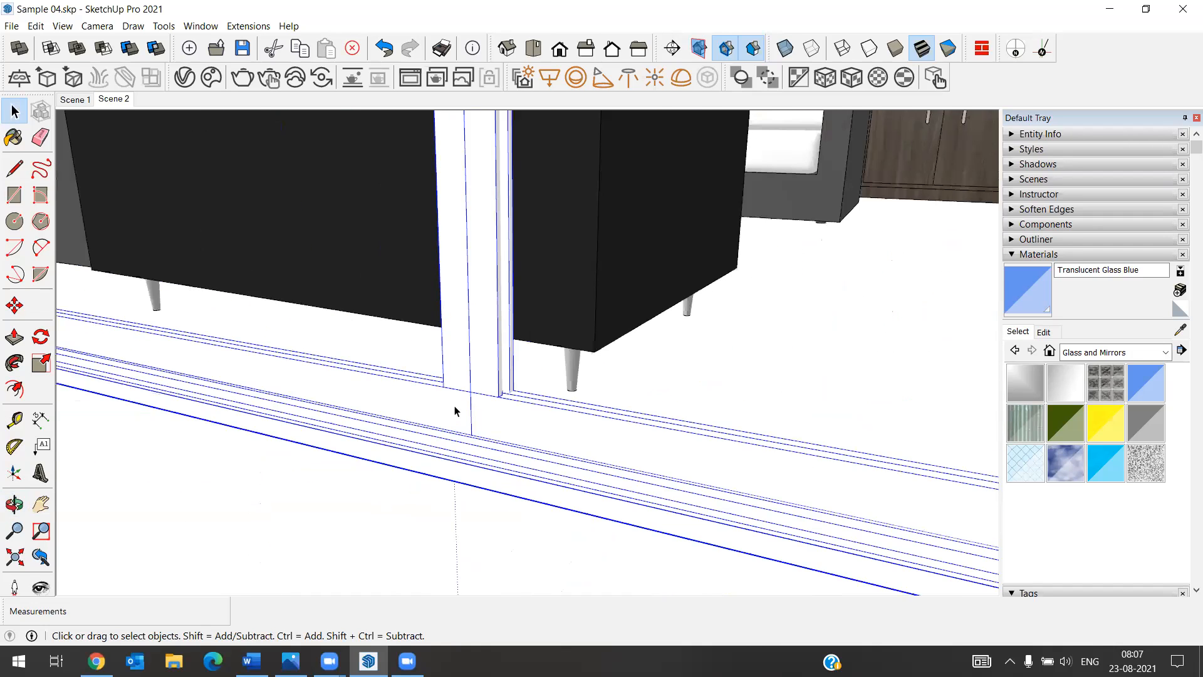
Inside the window component, move the second sliding panel back about 2" in the track and leave component editing.
{"action": "scroll", "coordinate": [516, 457], "scroll_direction": "down", "scroll_amount": 6}
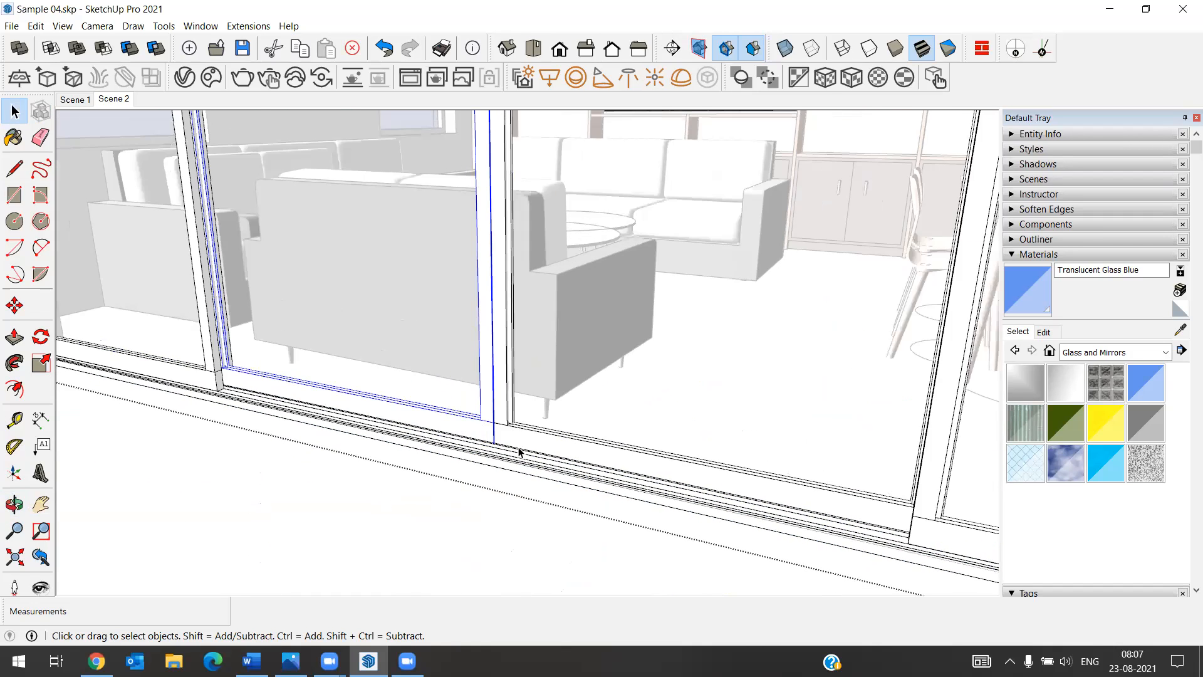
{"action": "scroll", "coordinate": [521, 459], "scroll_direction": "down", "scroll_amount": 2}
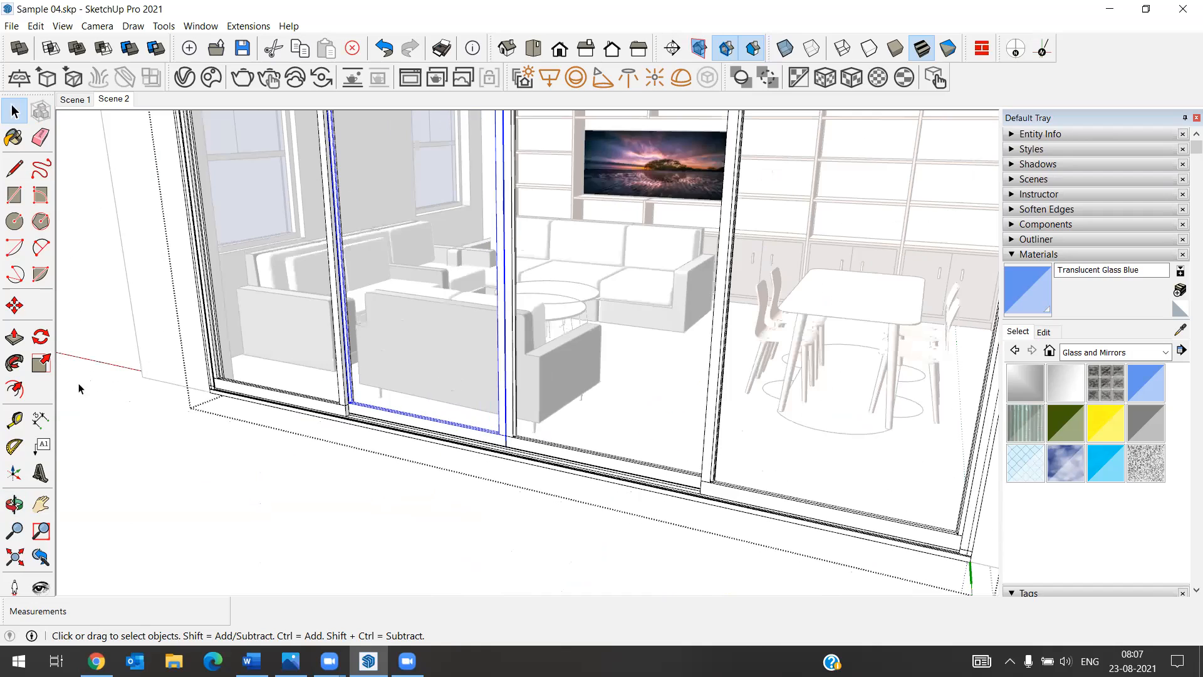
{"action": "left_click", "coordinate": [15, 305]}
{"action": "left_click", "coordinate": [494, 530]}
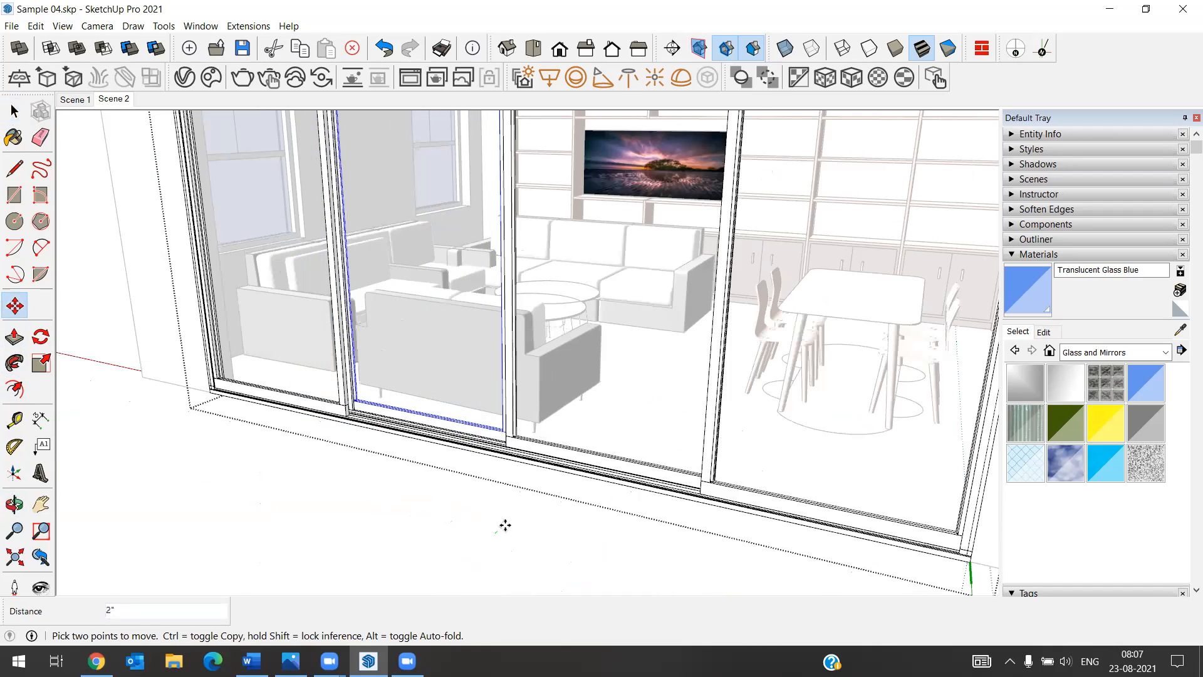
{"action": "left_click", "coordinate": [148, 247]}
{"action": "left_click", "coordinate": [15, 113]}
{"action": "left_click", "coordinate": [271, 440]}
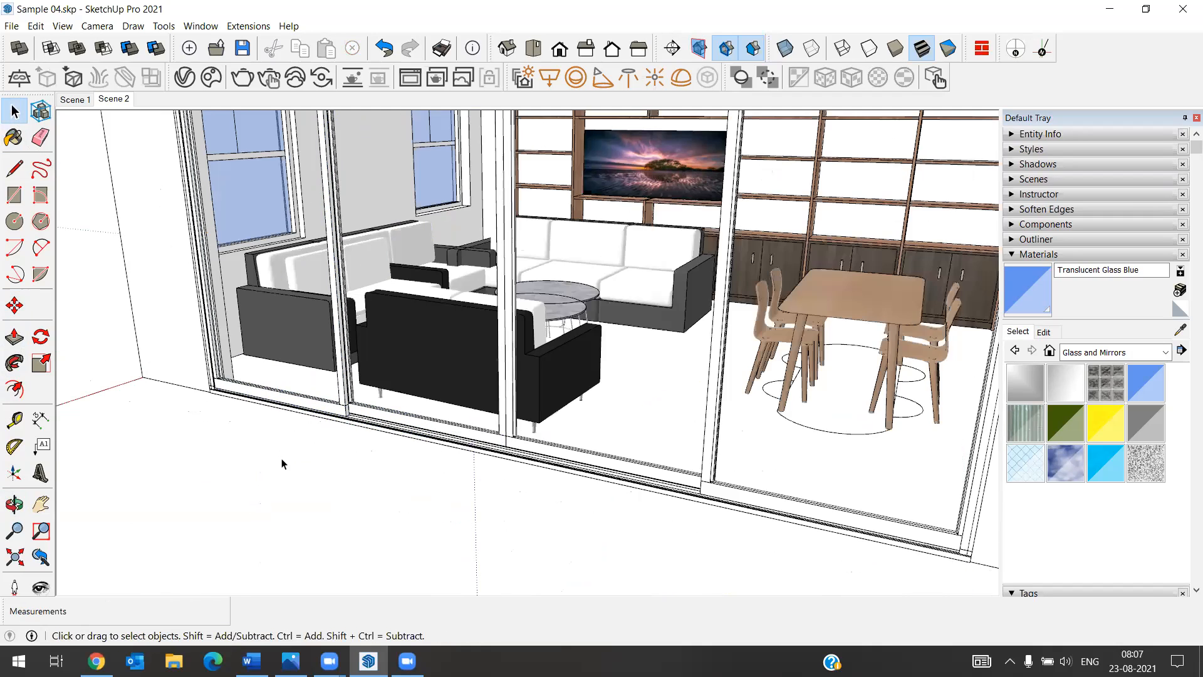
Switch to Chrome, browse the dynamic window models on 3D Warehouse, and return to the SketchUp model.
{"action": "scroll", "coordinate": [283, 460], "scroll_direction": "down", "scroll_amount": 2}
{"action": "middle_click_drag", "start_coordinate": [537, 315], "coordinate": [388, 402]}
{"action": "scroll", "coordinate": [385, 401], "scroll_direction": "down", "scroll_amount": 2}
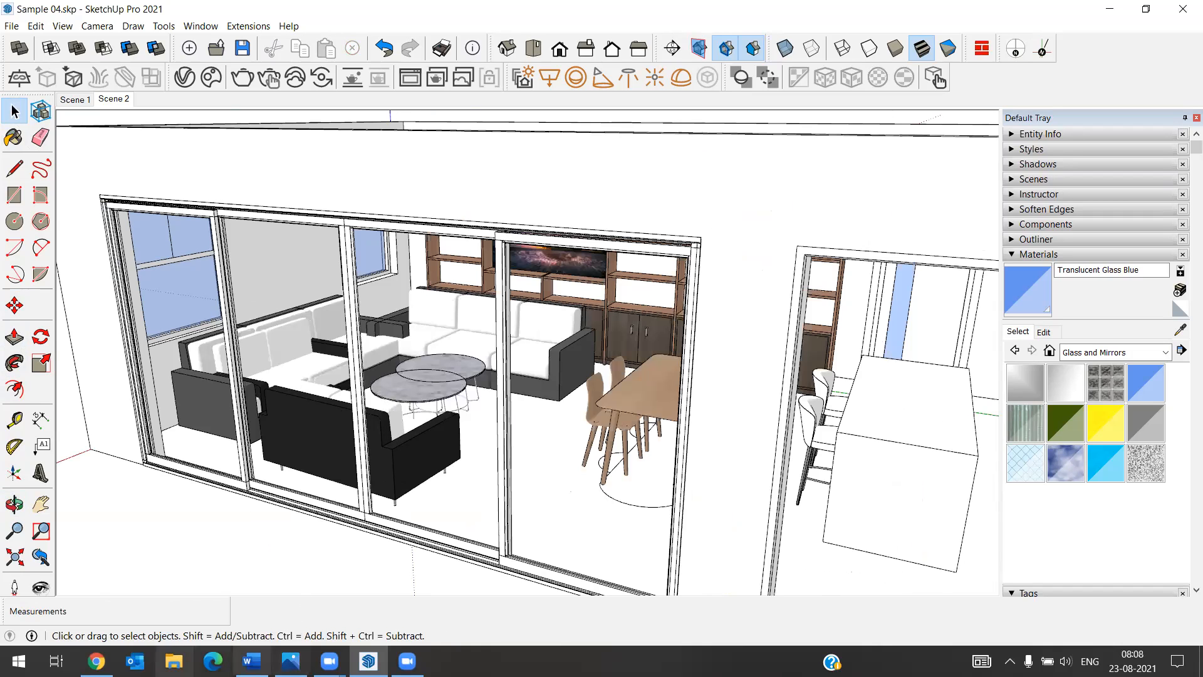
{"action": "left_click", "coordinate": [96, 661]}
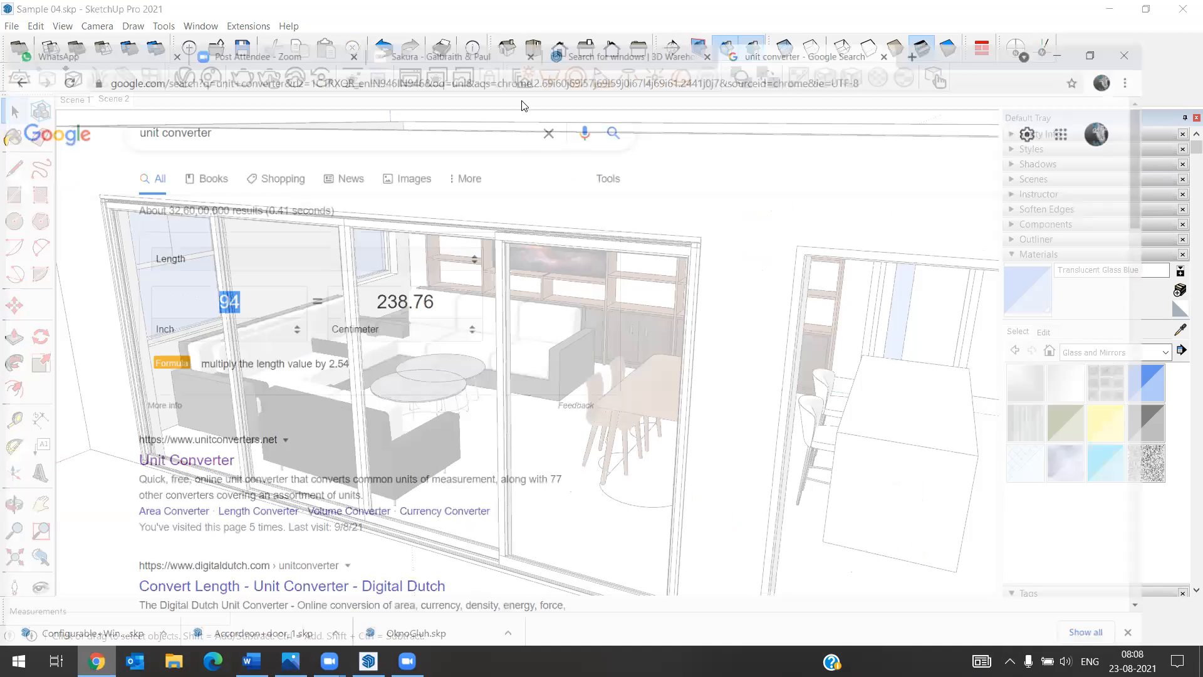
{"action": "key", "text": "ctrl+shift+Tab"}
{"action": "scroll", "coordinate": [446, 363], "scroll_direction": "down", "scroll_amount": 15}
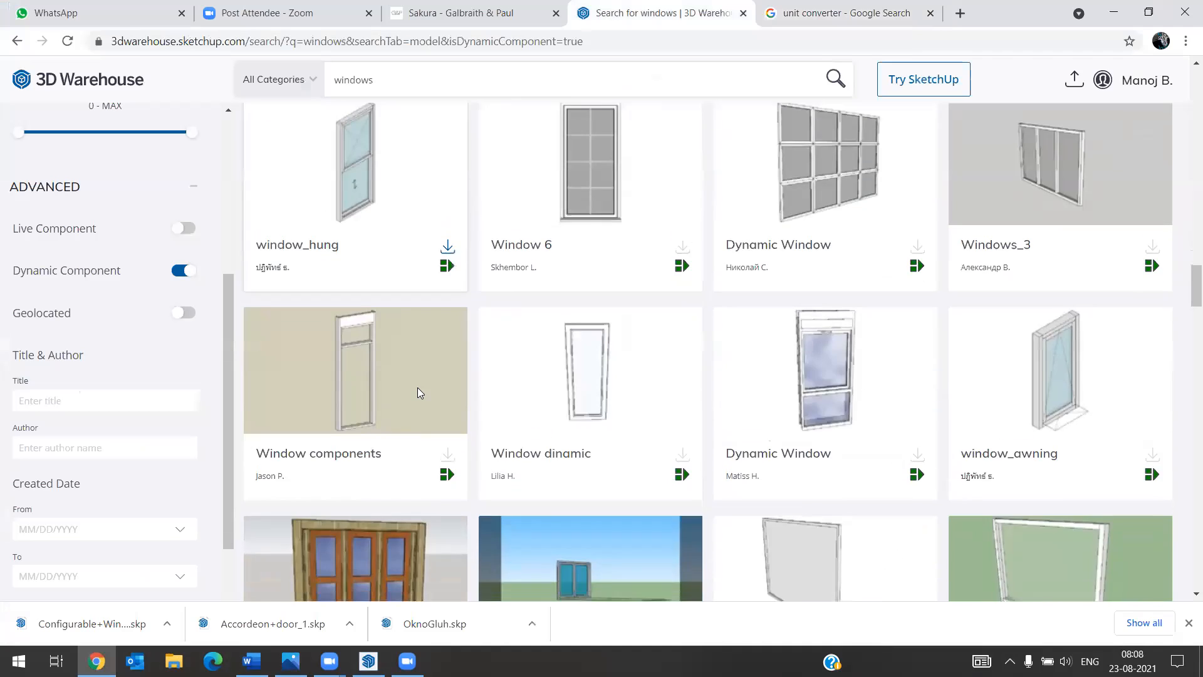
{"action": "scroll", "coordinate": [421, 390], "scroll_direction": "down", "scroll_amount": 20}
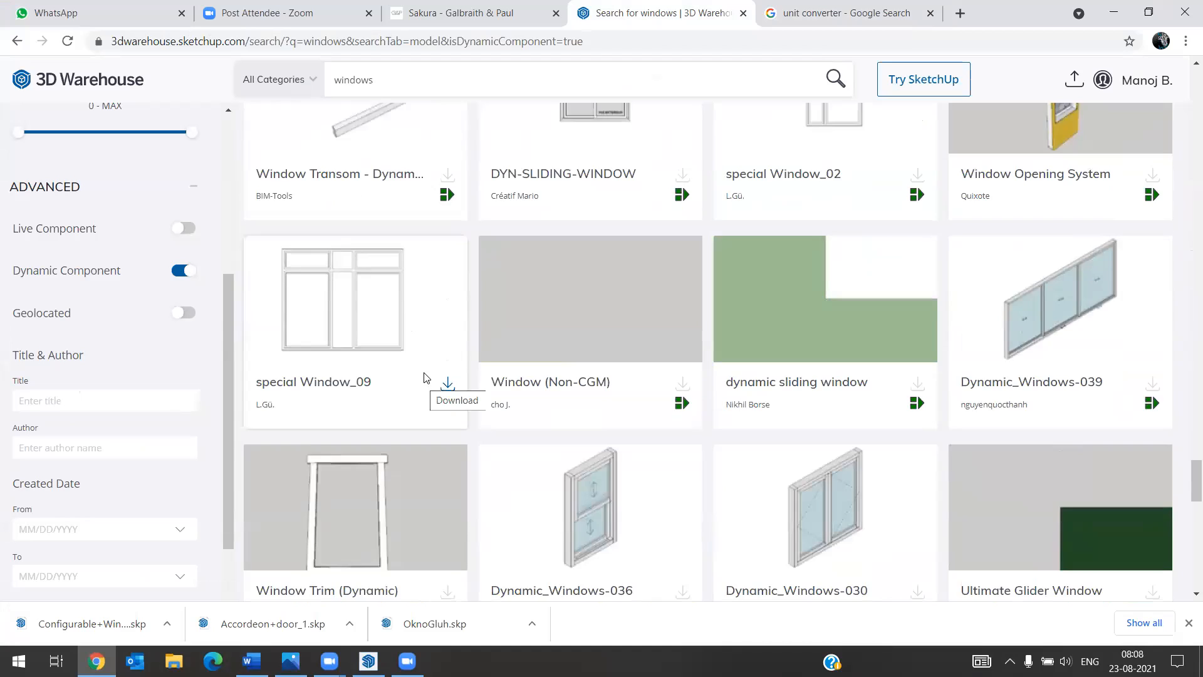
{"action": "scroll", "coordinate": [423, 381], "scroll_direction": "up", "scroll_amount": 5}
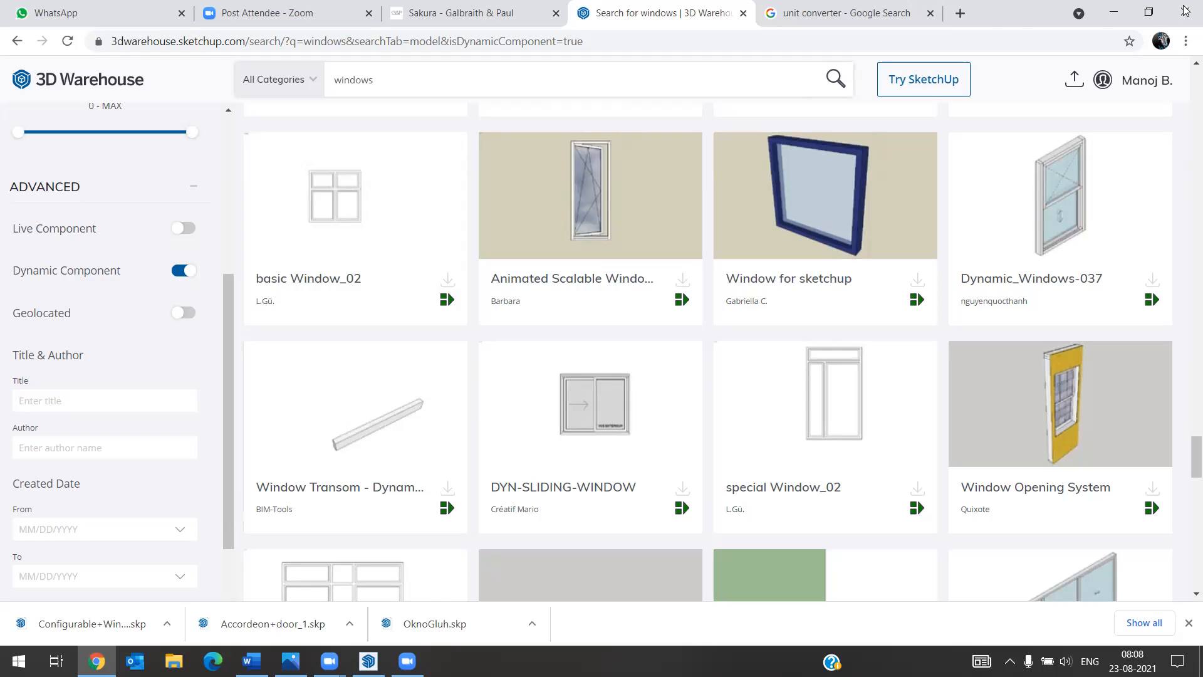
{"action": "left_click", "coordinate": [1113, 13]}
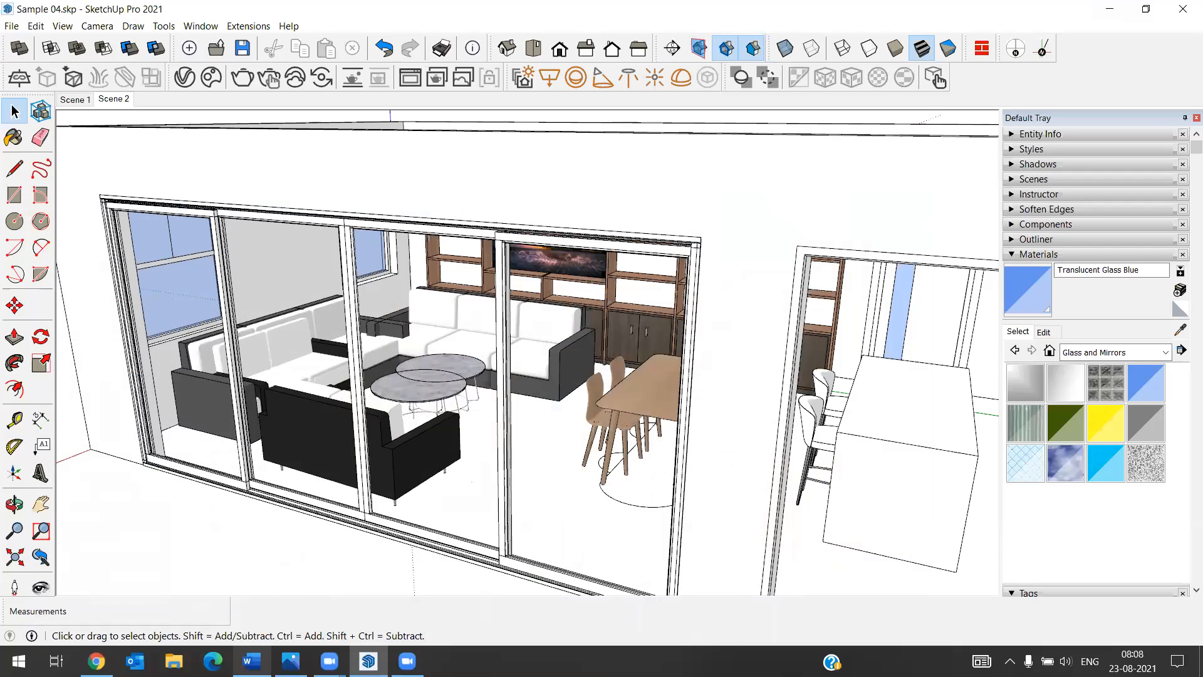
Switch to SketchUp Topics.docx in Word, highlight the line "Adding a Dynamic Window Component" in yellow, and return to the model.
{"action": "mouse_move", "coordinate": [252, 657]}
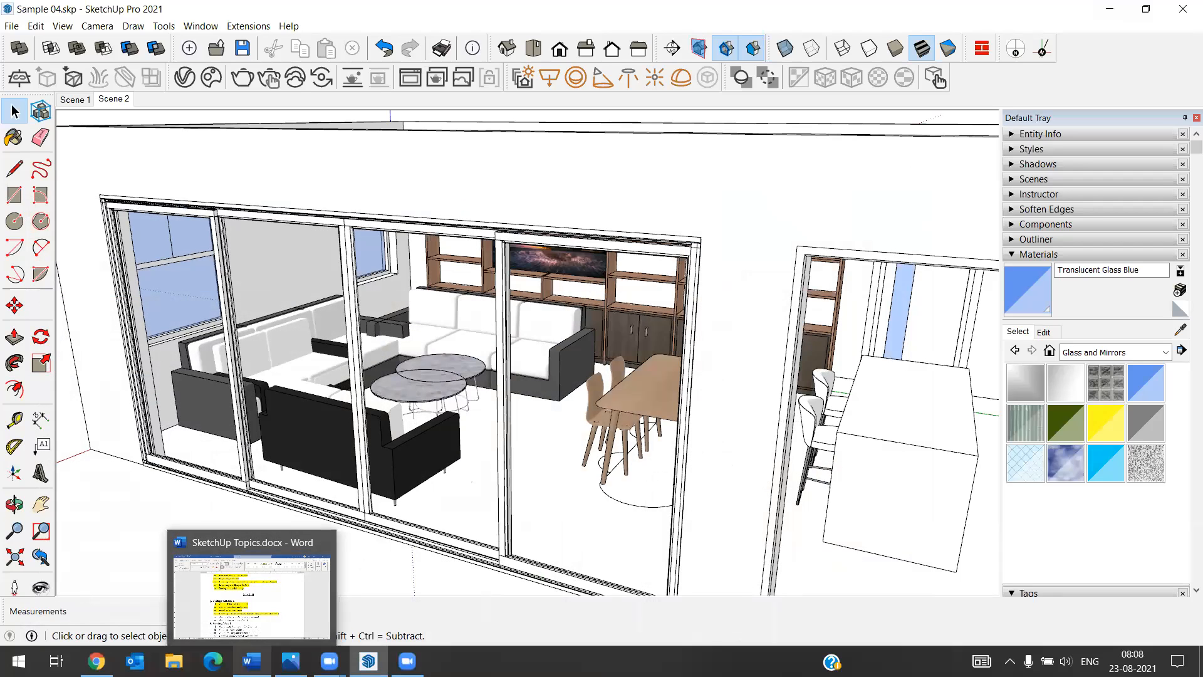
{"action": "left_click", "coordinate": [252, 658]}
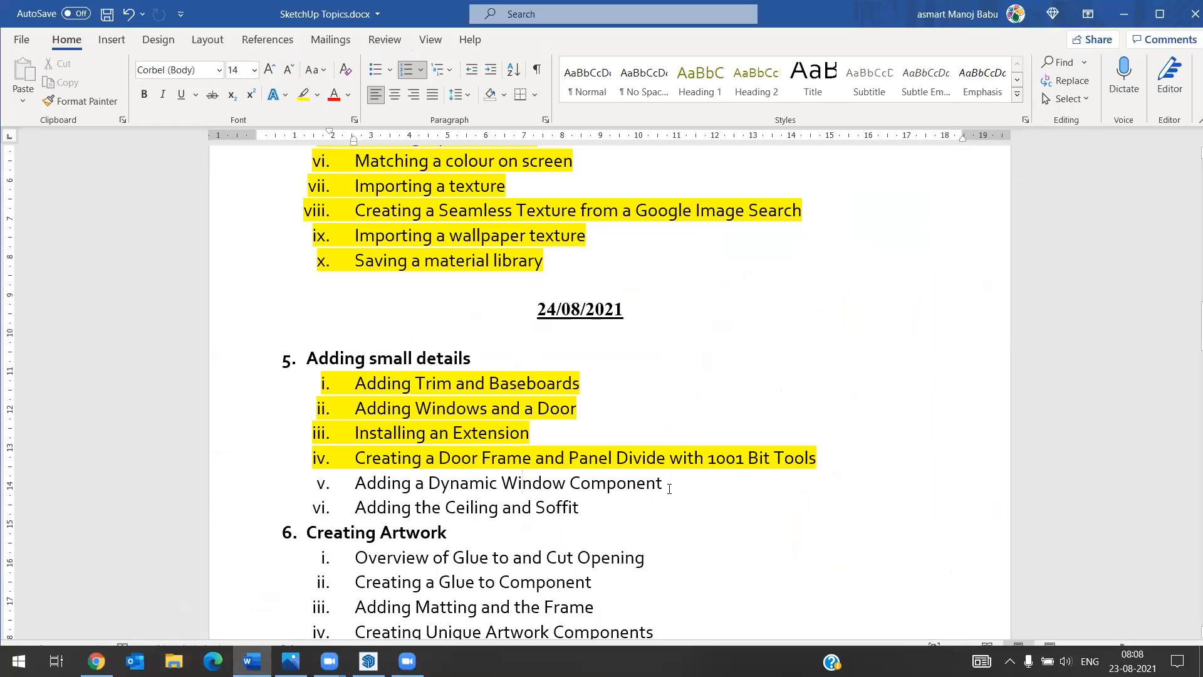
{"action": "triple_click", "coordinate": [627, 484]}
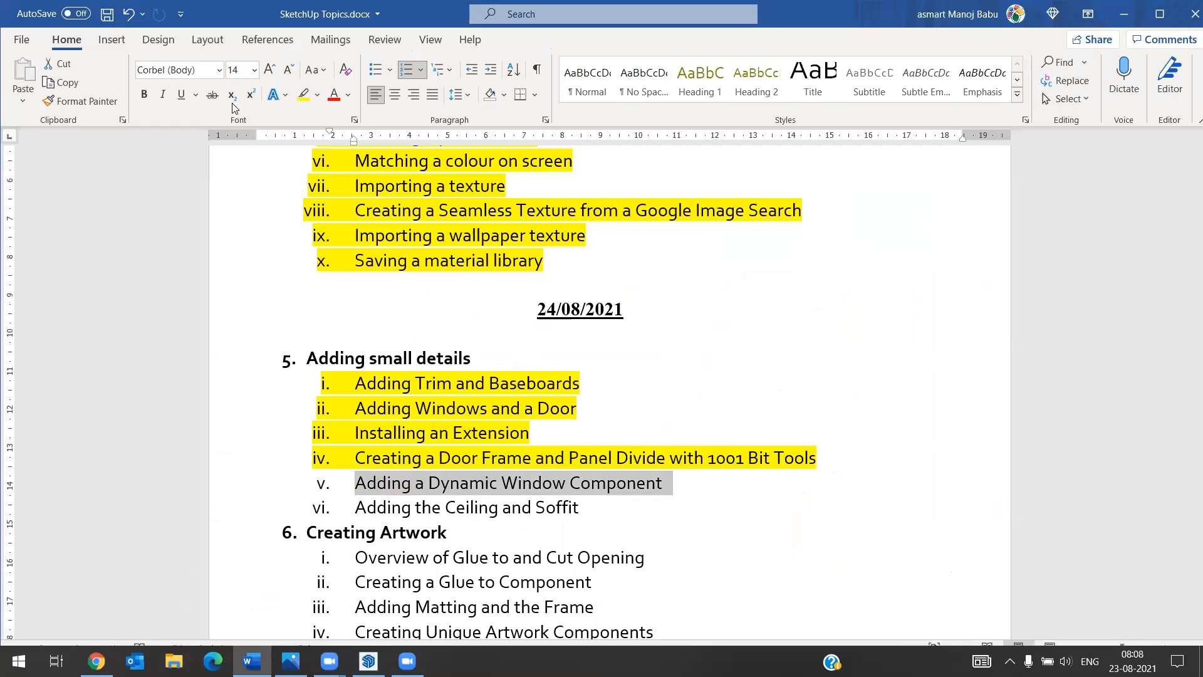
{"action": "left_click", "coordinate": [303, 96]}
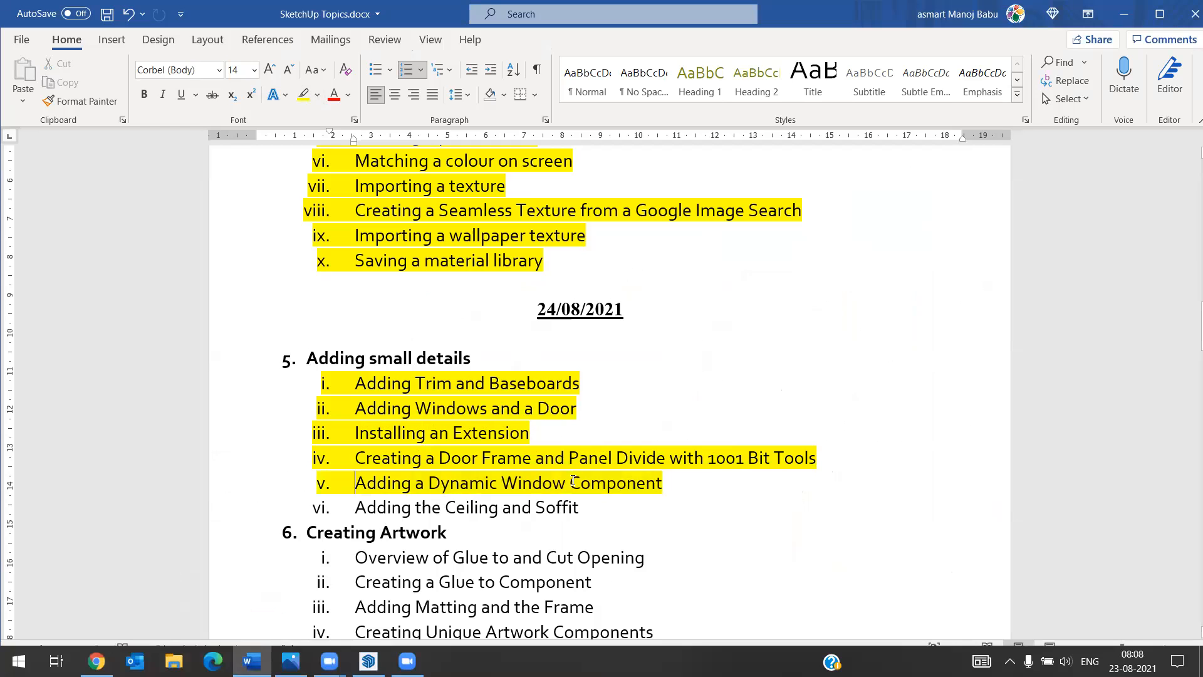
{"action": "left_click", "coordinate": [1124, 14]}
Examine the whole room model from above, including the brick kitchen wall and the tops of the walls.
{"action": "scroll", "coordinate": [421, 331], "scroll_direction": "down", "scroll_amount": 6}
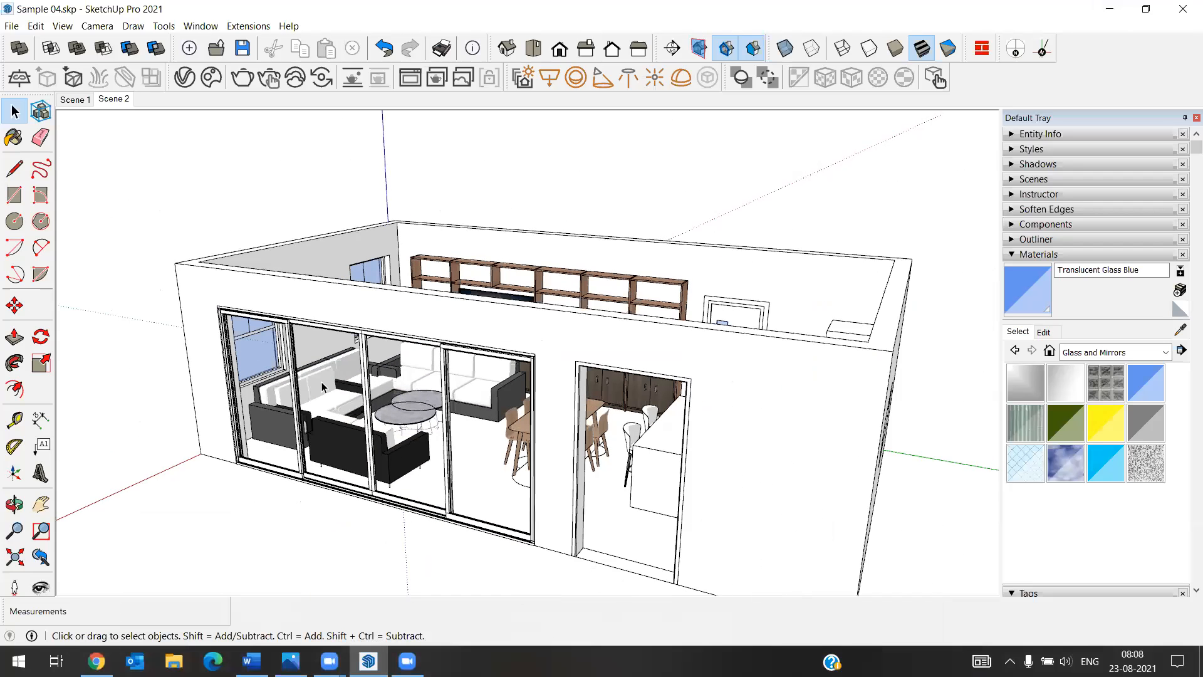
{"action": "left_click", "coordinate": [15, 112]}
{"action": "middle_click_drag", "start_coordinate": [182, 282], "coordinate": [688, 283]}
{"action": "scroll", "coordinate": [675, 295], "scroll_direction": "up", "scroll_amount": 5}
{"action": "scroll", "coordinate": [676, 295], "scroll_direction": "up", "scroll_amount": 2}
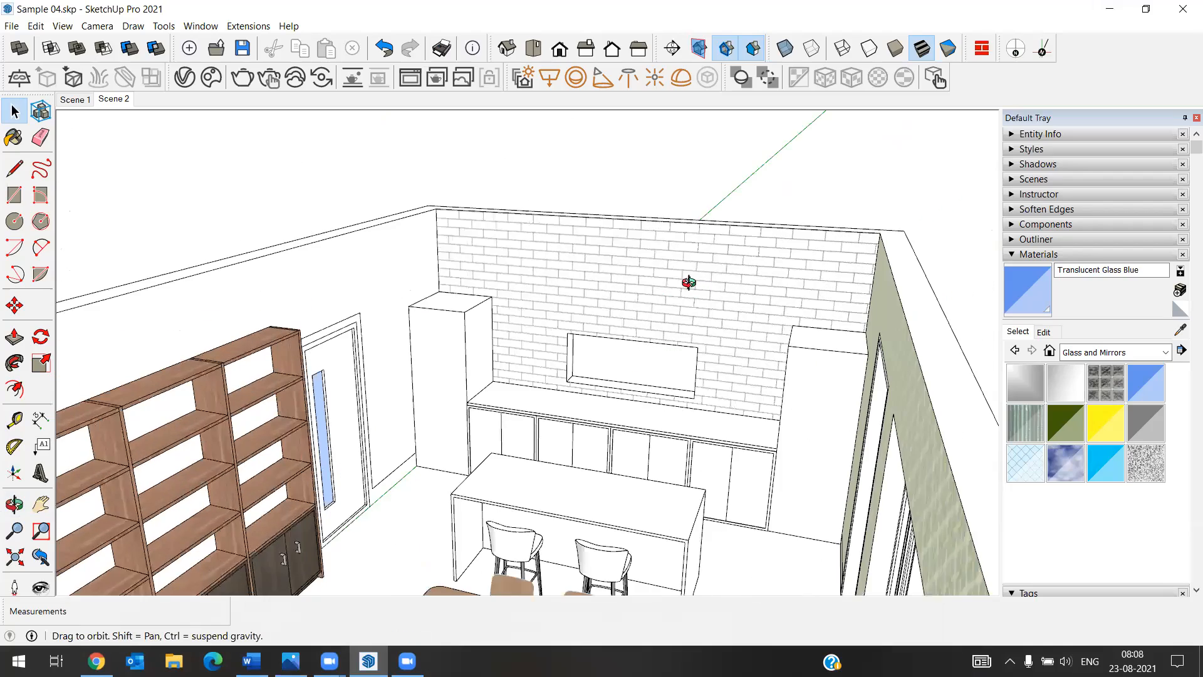
{"action": "scroll", "coordinate": [595, 312], "scroll_direction": "up", "scroll_amount": 2}
{"action": "scroll", "coordinate": [499, 300], "scroll_direction": "down", "scroll_amount": 1}
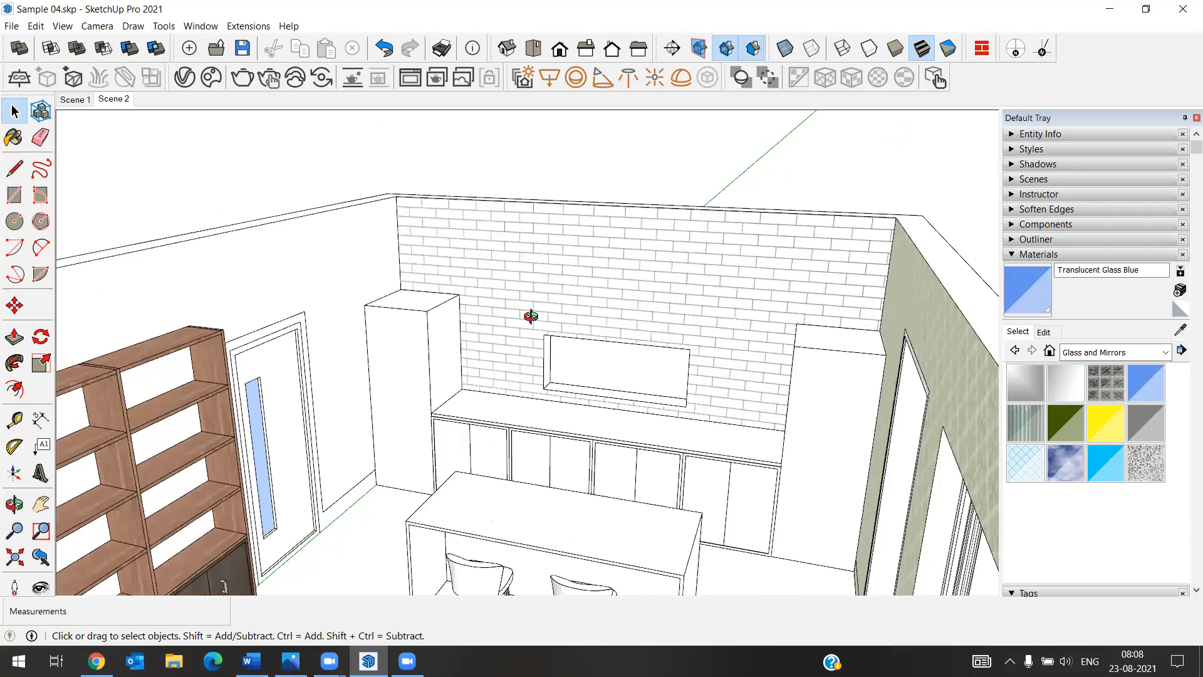
{"action": "middle_click_drag", "start_coordinate": [532, 317], "coordinate": [515, 309]}
{"action": "scroll", "coordinate": [700, 267], "scroll_direction": "down", "scroll_amount": 1}
{"action": "middle_click_drag", "start_coordinate": [700, 272], "coordinate": [604, 318]}
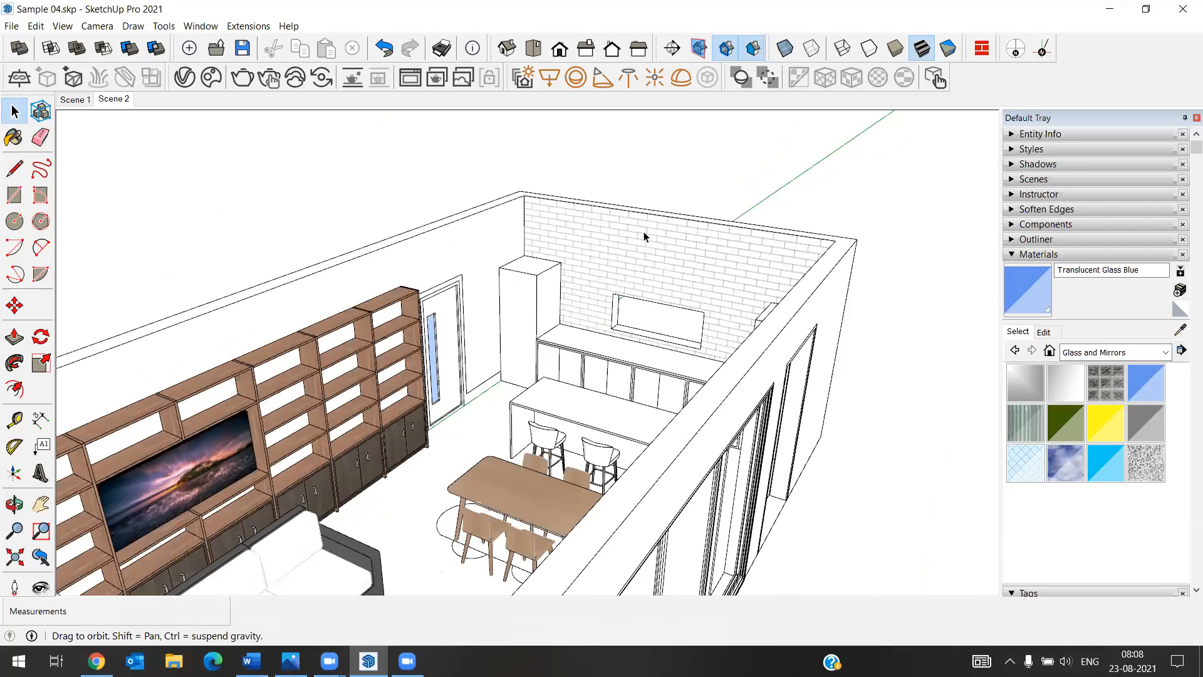
{"action": "middle_click_drag", "start_coordinate": [644, 232], "coordinate": [538, 252]}
{"action": "scroll", "coordinate": [537, 252], "scroll_direction": "down", "scroll_amount": 2}
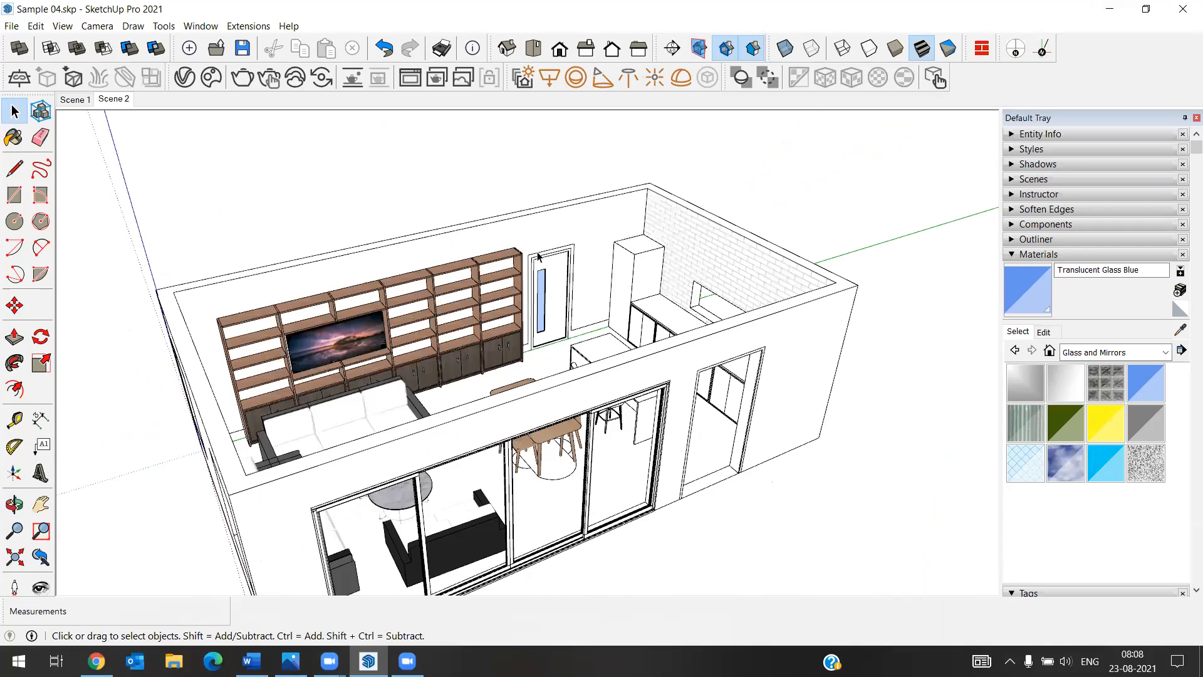
Draw a ceiling rectangle between opposite inner top corners of the walls and make the face with its edges a group.
{"action": "left_click", "coordinate": [15, 195]}
{"action": "scroll", "coordinate": [239, 295], "scroll_direction": "up", "scroll_amount": 2}
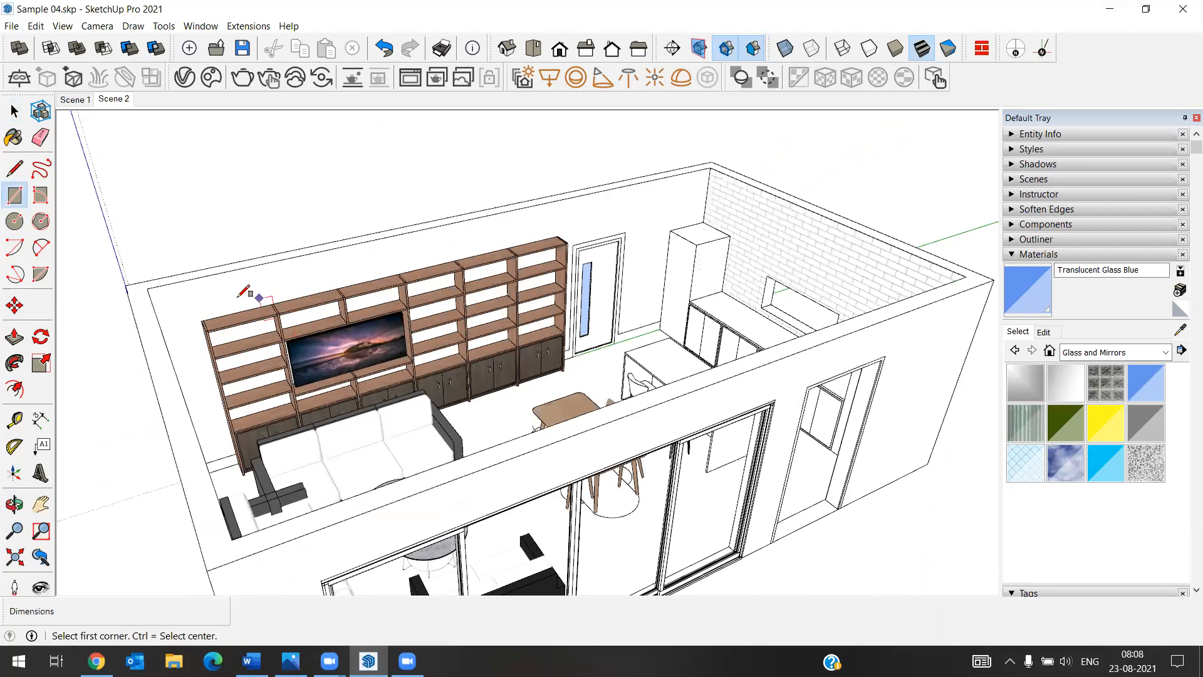
{"action": "left_click", "coordinate": [147, 289]}
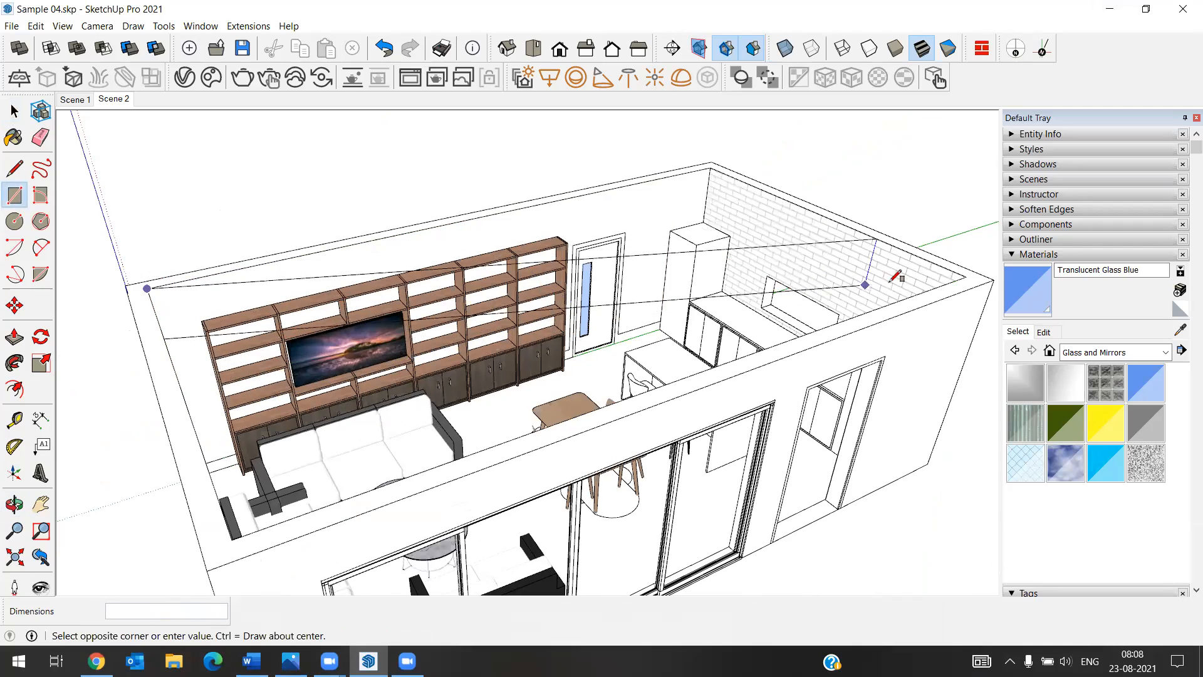
{"action": "left_click", "coordinate": [964, 274]}
{"action": "key", "text": "space"}
{"action": "right_click", "coordinate": [396, 321]}
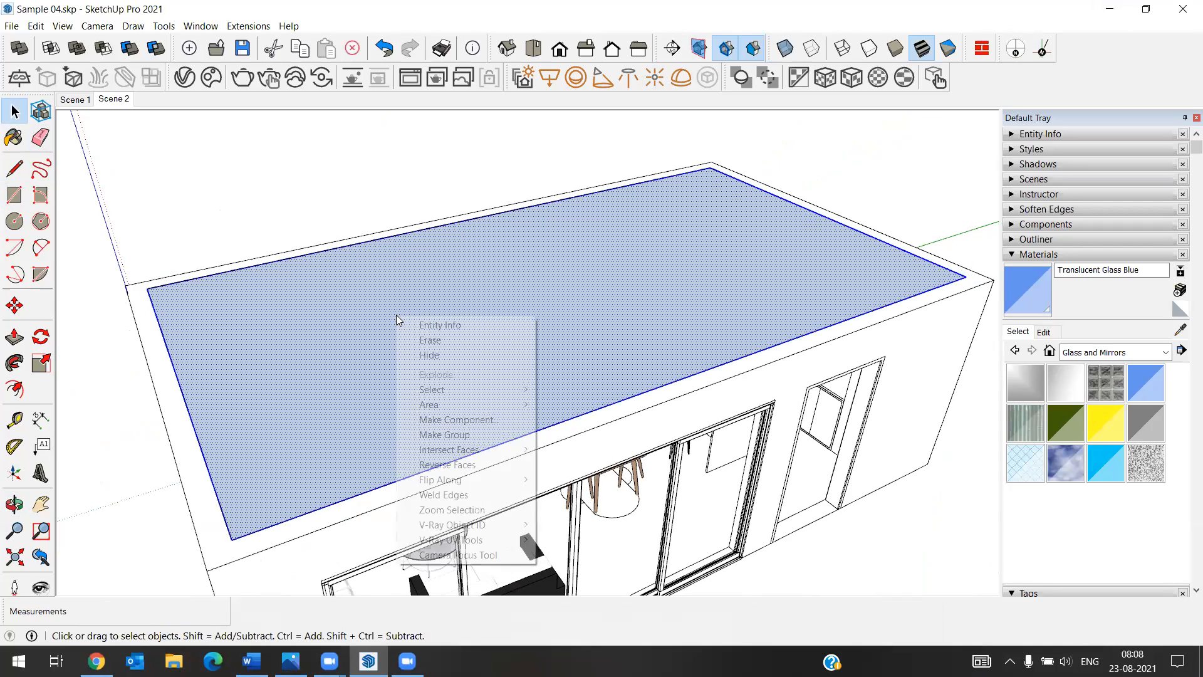
{"action": "left_click", "coordinate": [477, 435]}
Inside the ceiling group, push the face down about 1' 11 7/8" to the top of the bookshelf and leave the group.
{"action": "middle_click_drag", "start_coordinate": [569, 355], "coordinate": [577, 204]}
{"action": "scroll", "coordinate": [574, 320], "scroll_direction": "up", "scroll_amount": 10}
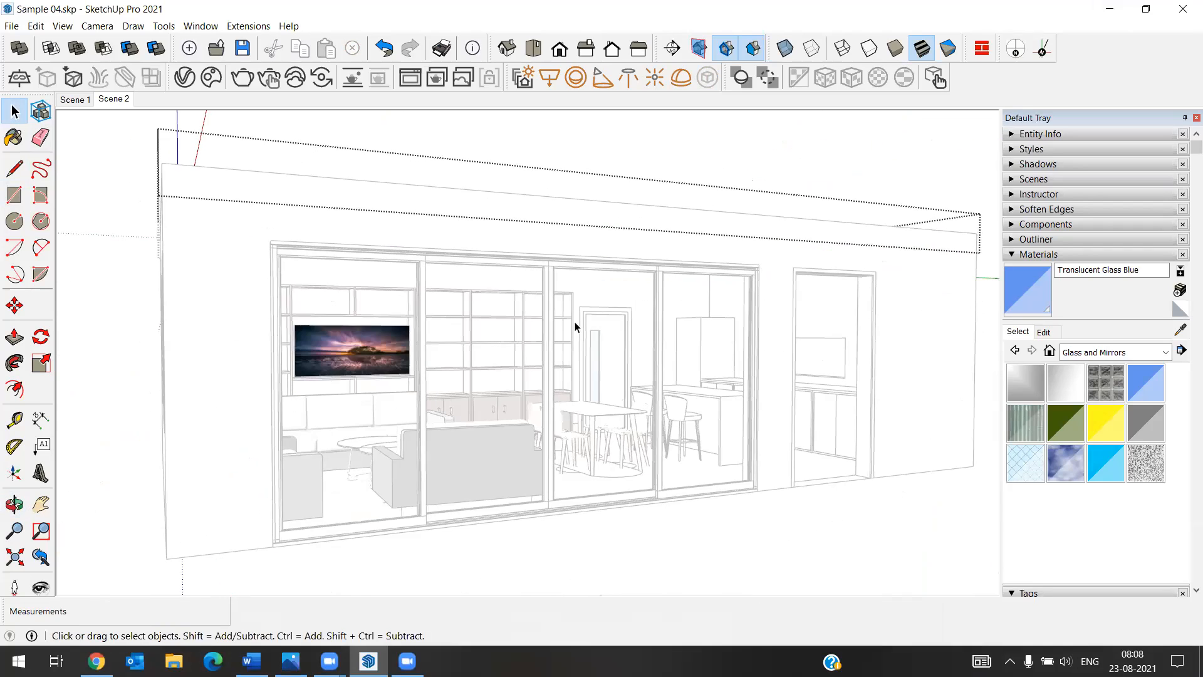
{"action": "left_click", "coordinate": [14, 336]}
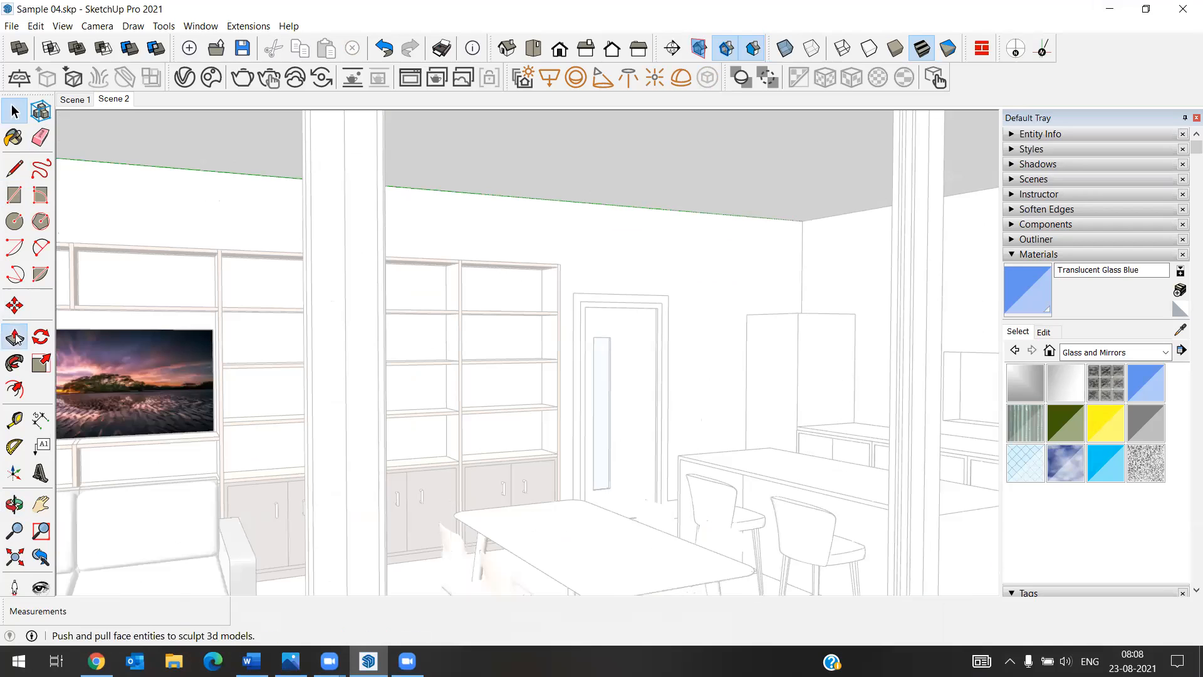
{"action": "left_click", "coordinate": [472, 172]}
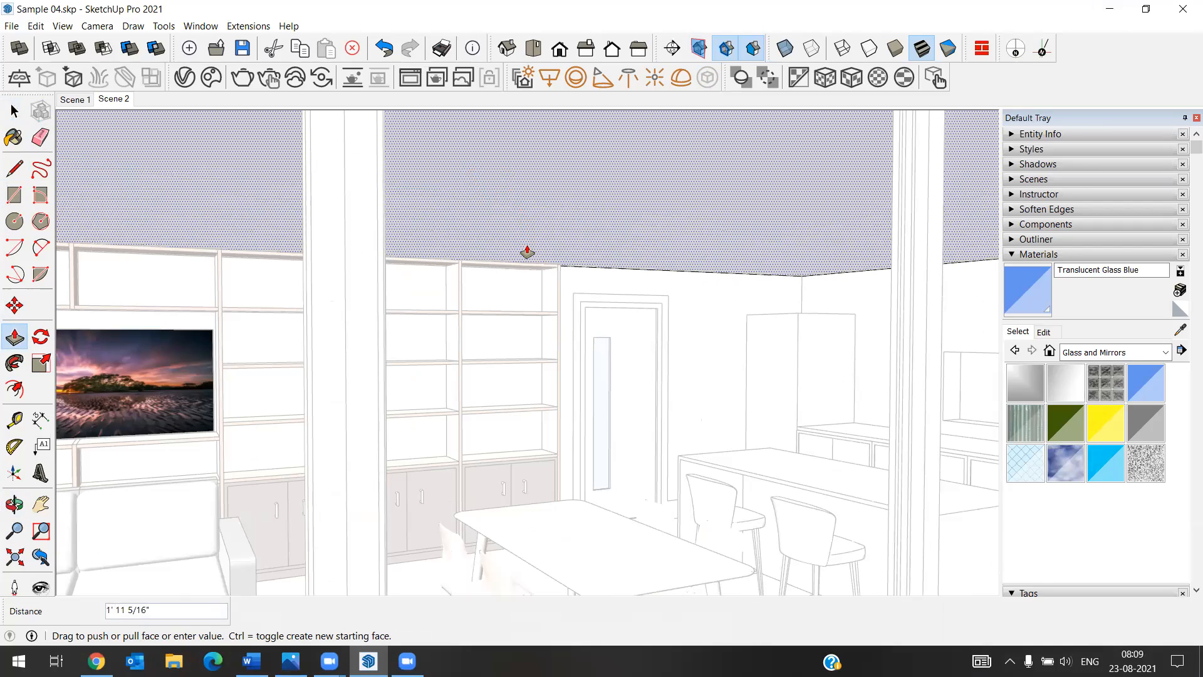
{"action": "scroll", "coordinate": [528, 251], "scroll_direction": "up", "scroll_amount": 5}
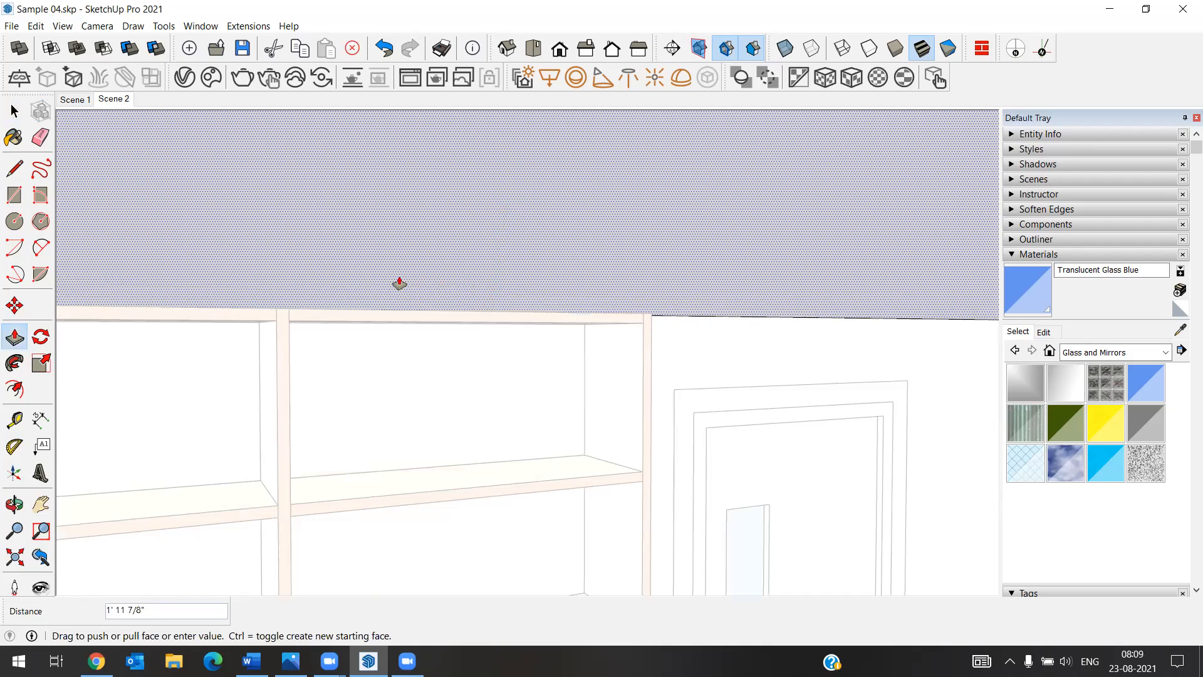
{"action": "left_click", "coordinate": [335, 309]}
{"action": "left_click", "coordinate": [14, 112]}
{"action": "scroll", "coordinate": [539, 301], "scroll_direction": "down", "scroll_amount": 4}
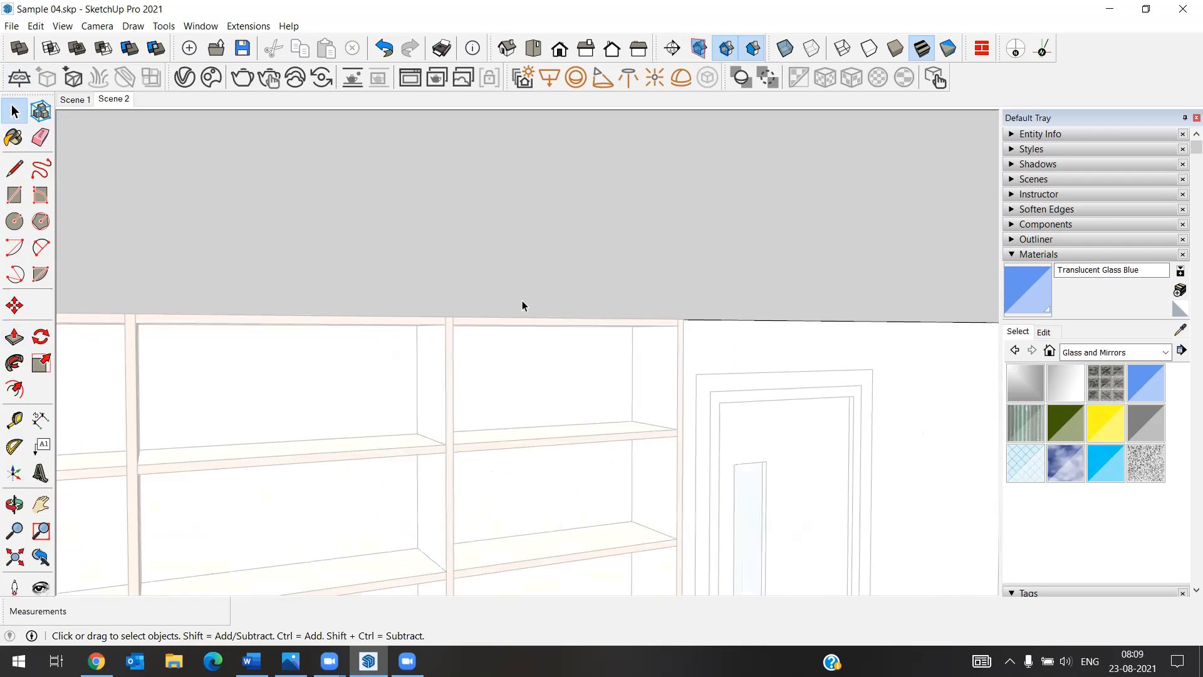
Bring up the outside view of the room and hide the walls group.
{"action": "left_click", "coordinate": [75, 100]}
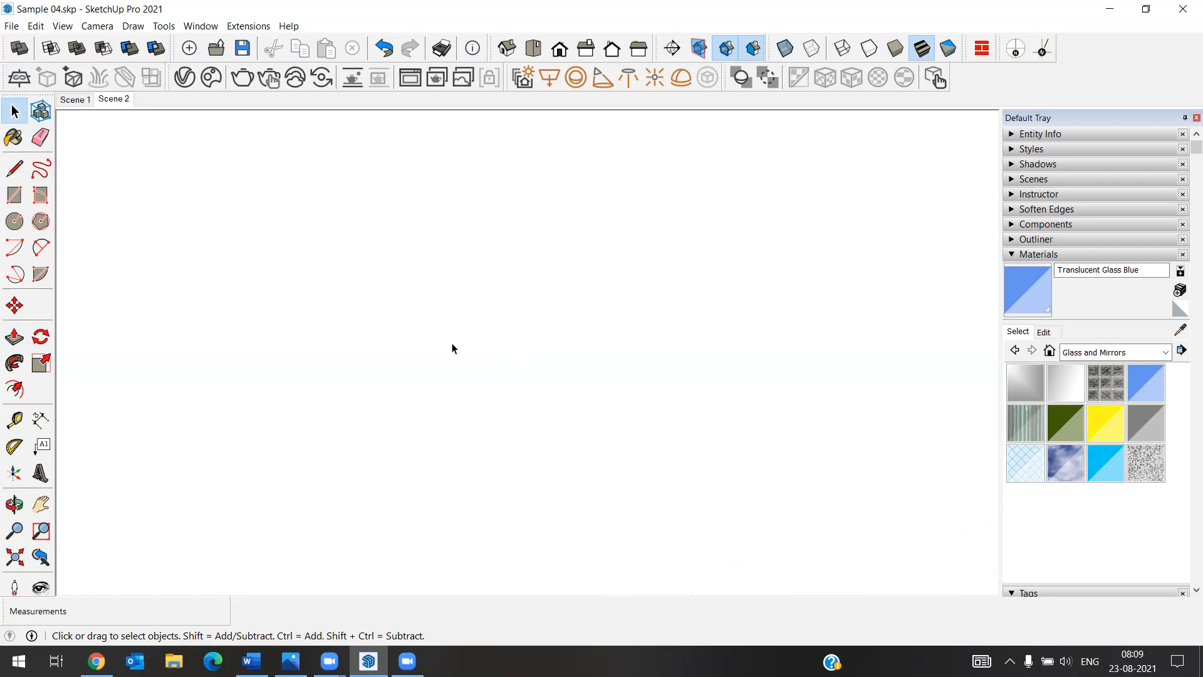
{"action": "left_click", "coordinate": [112, 99]}
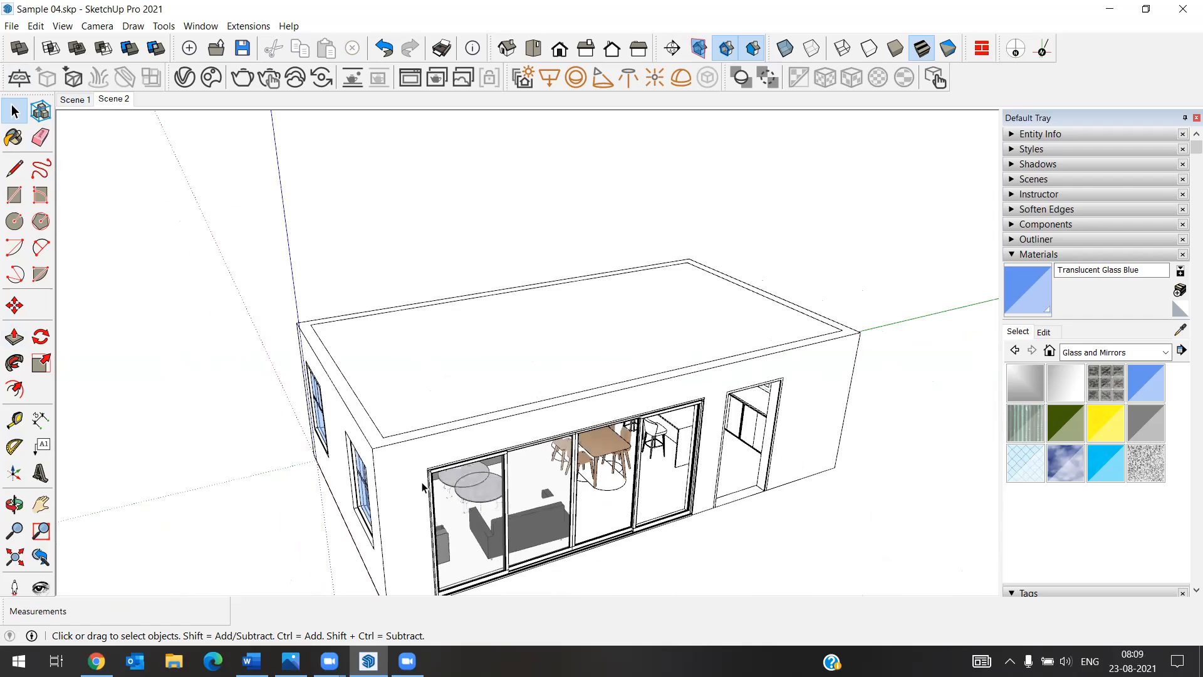
{"action": "left_click", "coordinate": [423, 487]}
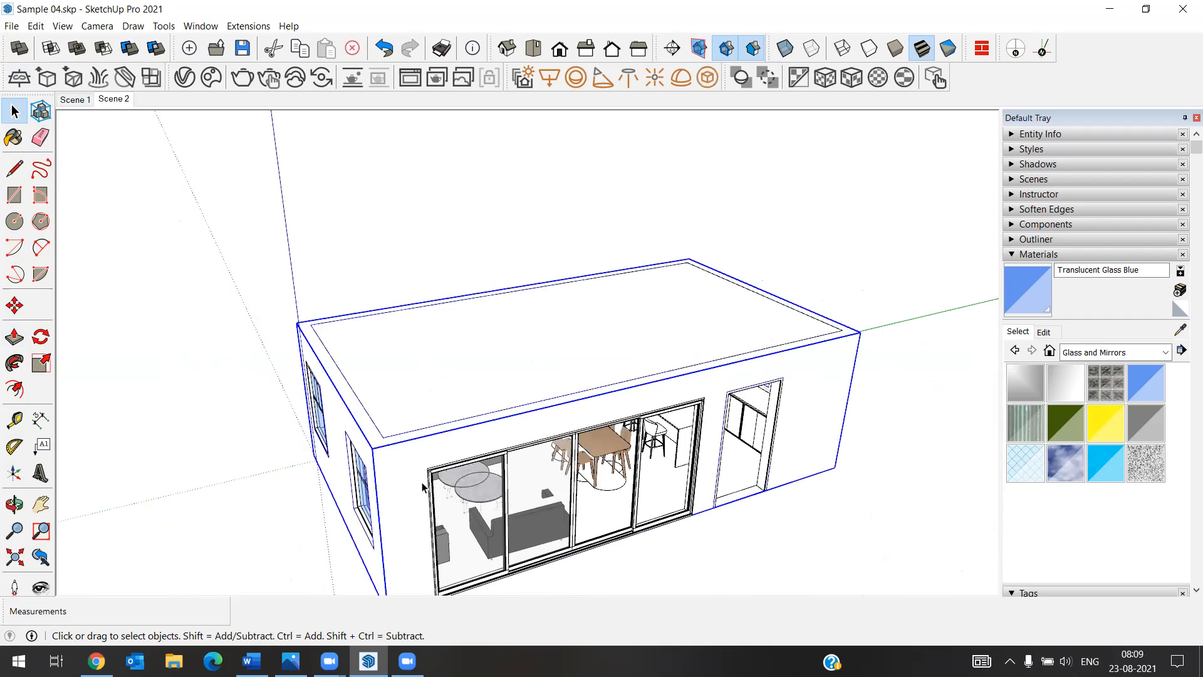
{"action": "right_click", "coordinate": [423, 487]}
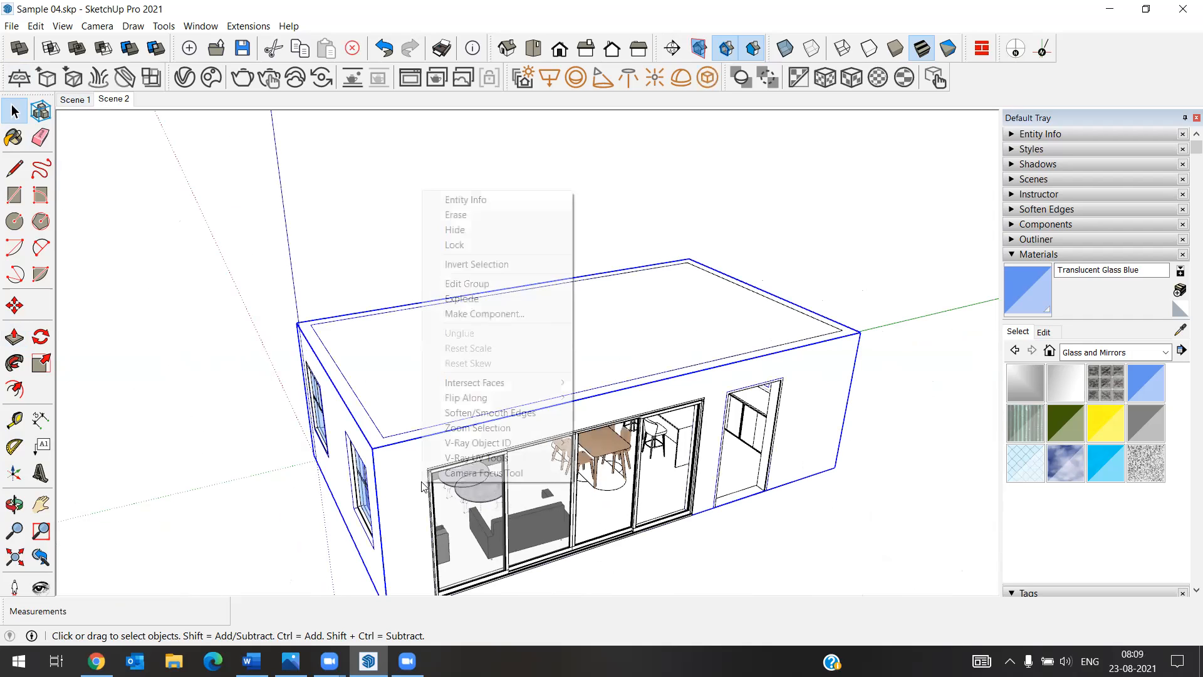
{"action": "left_click", "coordinate": [485, 231]}
Inside the ceiling group, draw a line across the underside from beside the bookshelf's end to the front edge, splitting off the kitchen part.
{"action": "middle_click_drag", "start_coordinate": [444, 397], "coordinate": [259, 241]}
{"action": "scroll", "coordinate": [731, 435], "scroll_direction": "up", "scroll_amount": 8}
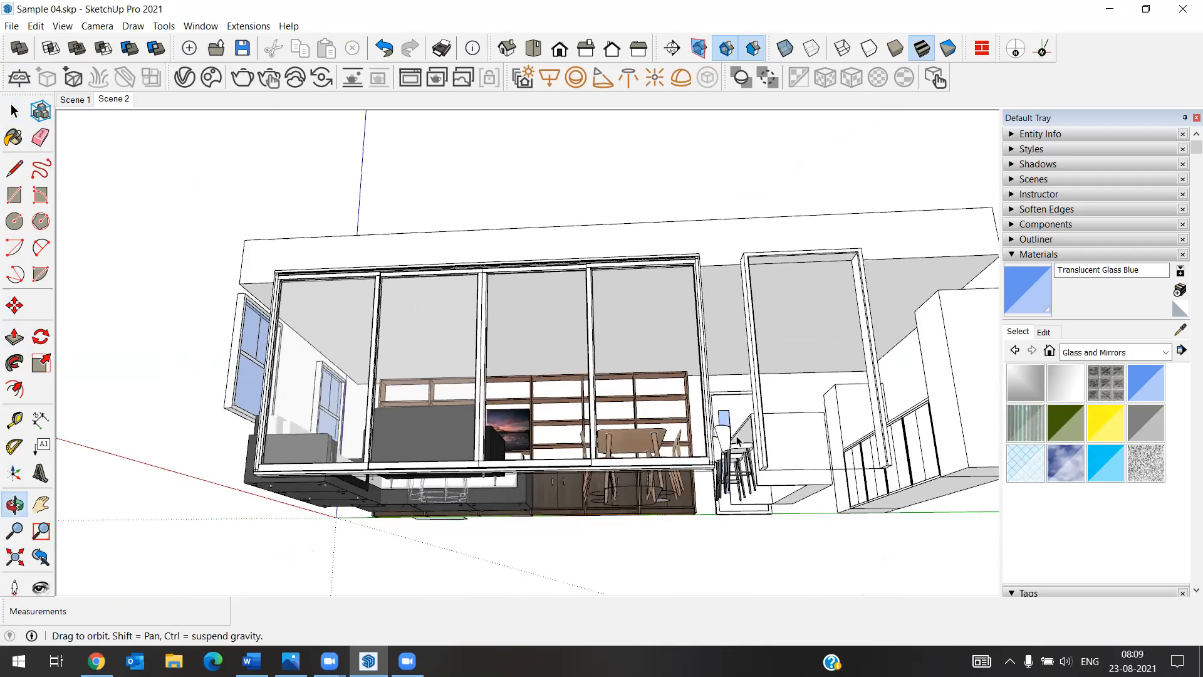
{"action": "key", "text": "space"}
{"action": "scroll", "coordinate": [628, 358], "scroll_direction": "up", "scroll_amount": 6}
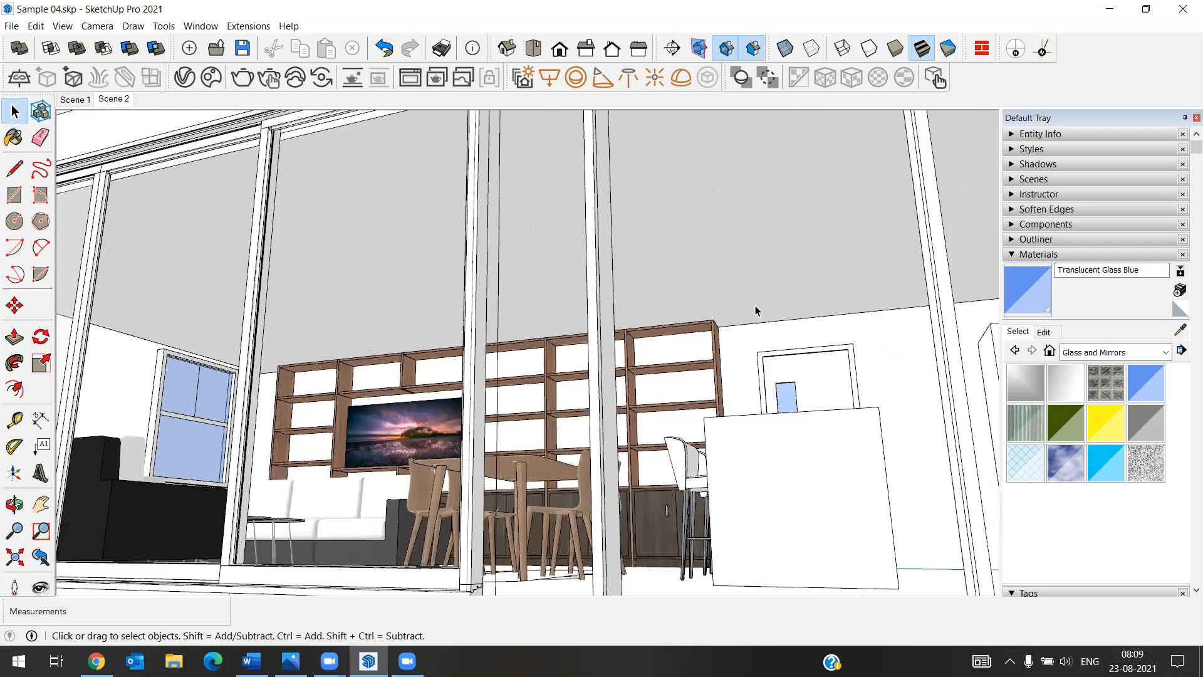
{"action": "left_click", "coordinate": [562, 229]}
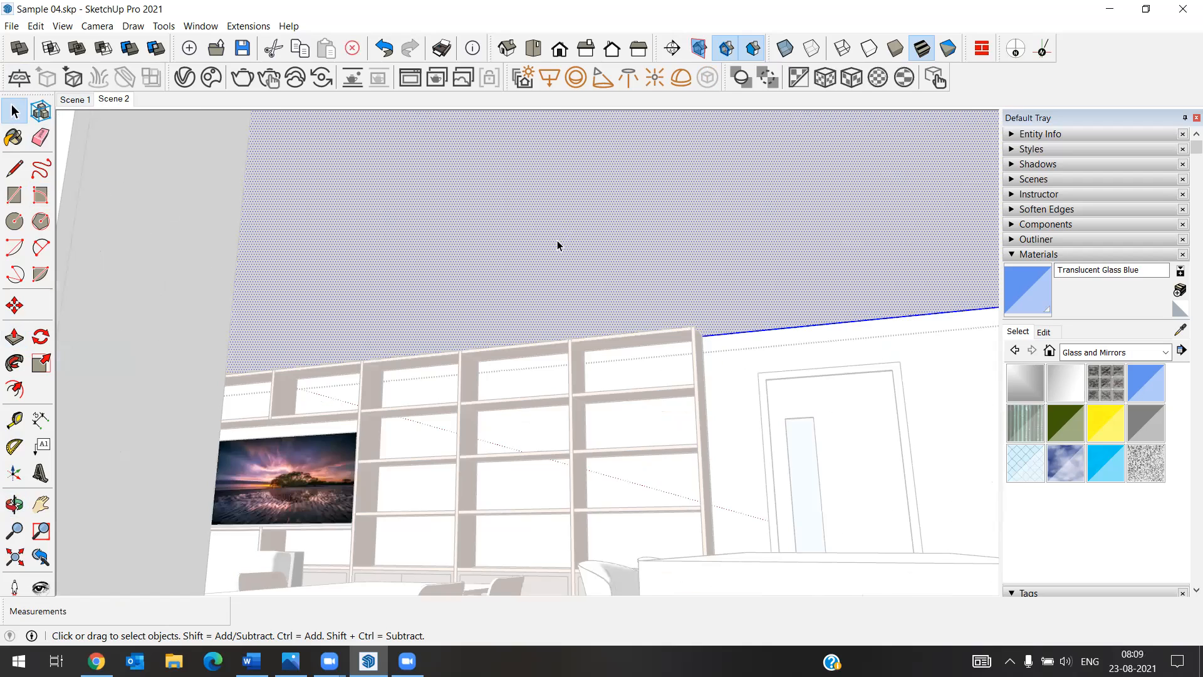
{"action": "left_click", "coordinate": [14, 168]}
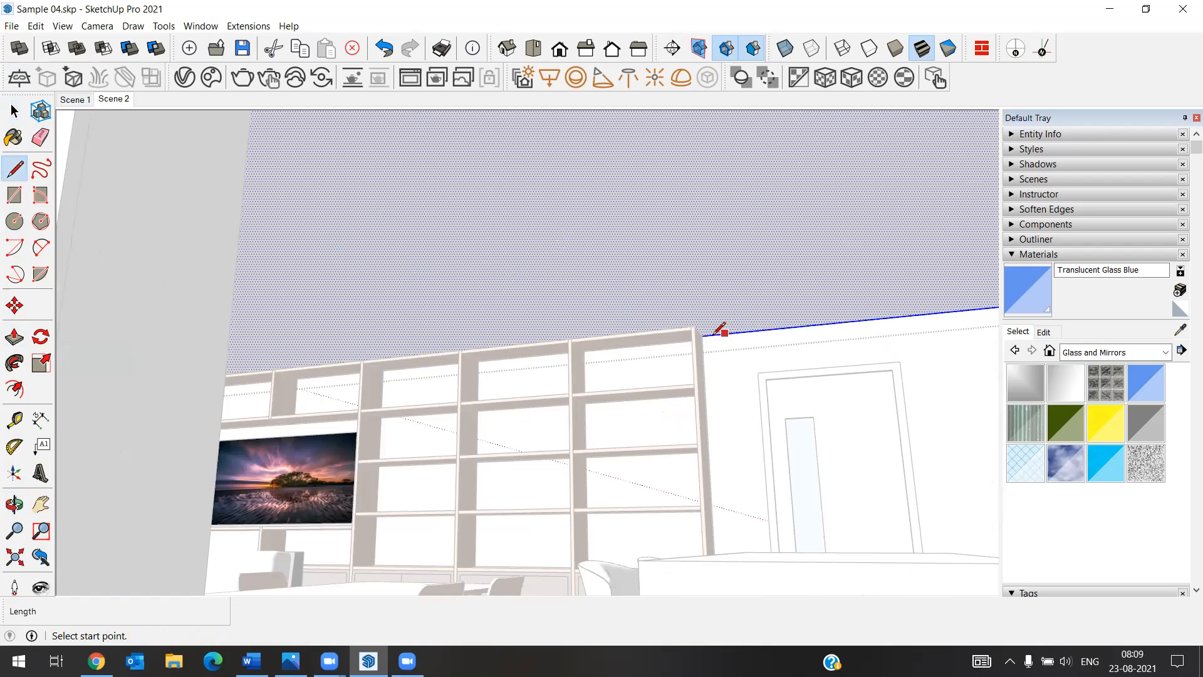
{"action": "left_click", "coordinate": [750, 330]}
{"action": "scroll", "coordinate": [757, 331], "scroll_direction": "down", "scroll_amount": 5}
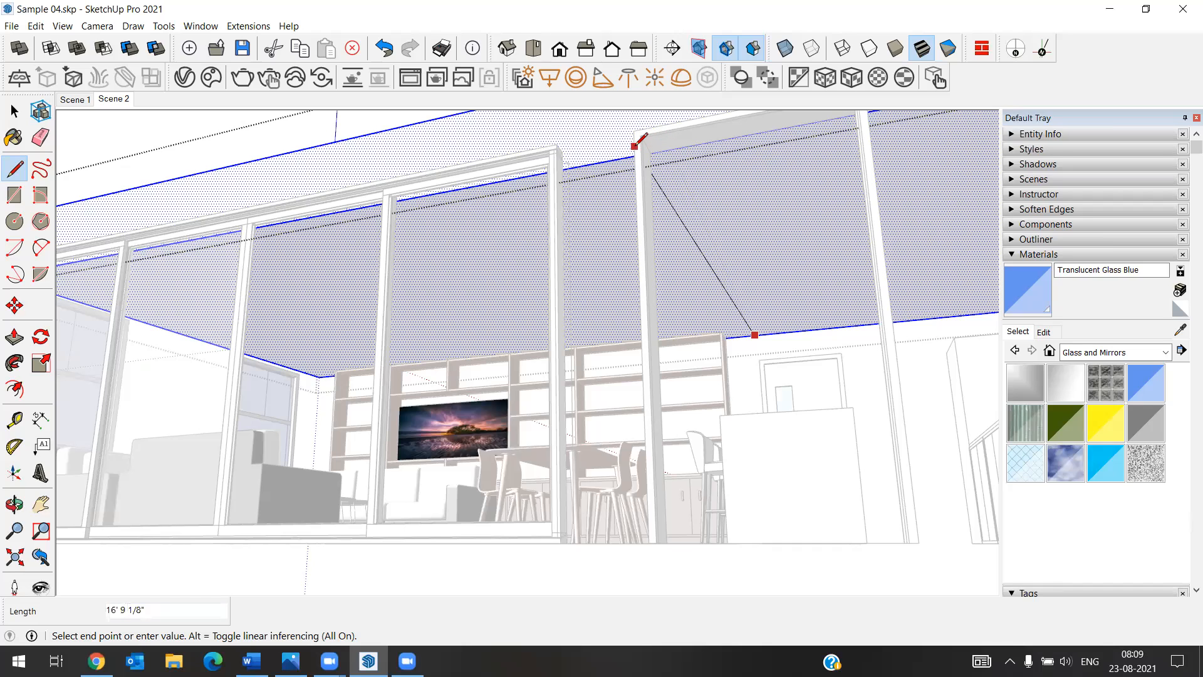
{"action": "mouse_move", "coordinate": [625, 153]}
{"action": "middle_mouse_down"}
{"action": "mouse_move", "coordinate": [639, 236]}
{"action": "mouse_move", "coordinate": [648, 223]}
{"action": "mouse_move", "coordinate": [701, 231]}
{"action": "middle_mouse_up"}
{"action": "left_click", "coordinate": [699, 230]}
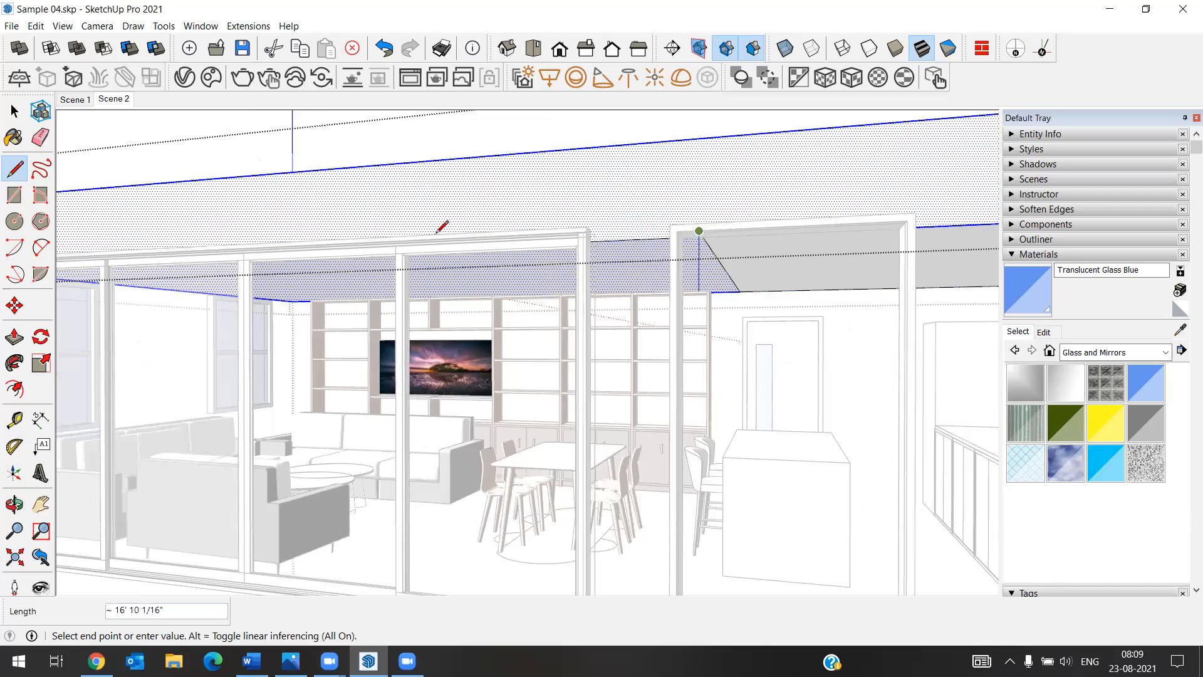
{"action": "left_click", "coordinate": [15, 112]}
{"action": "left_click", "coordinate": [16, 112]}
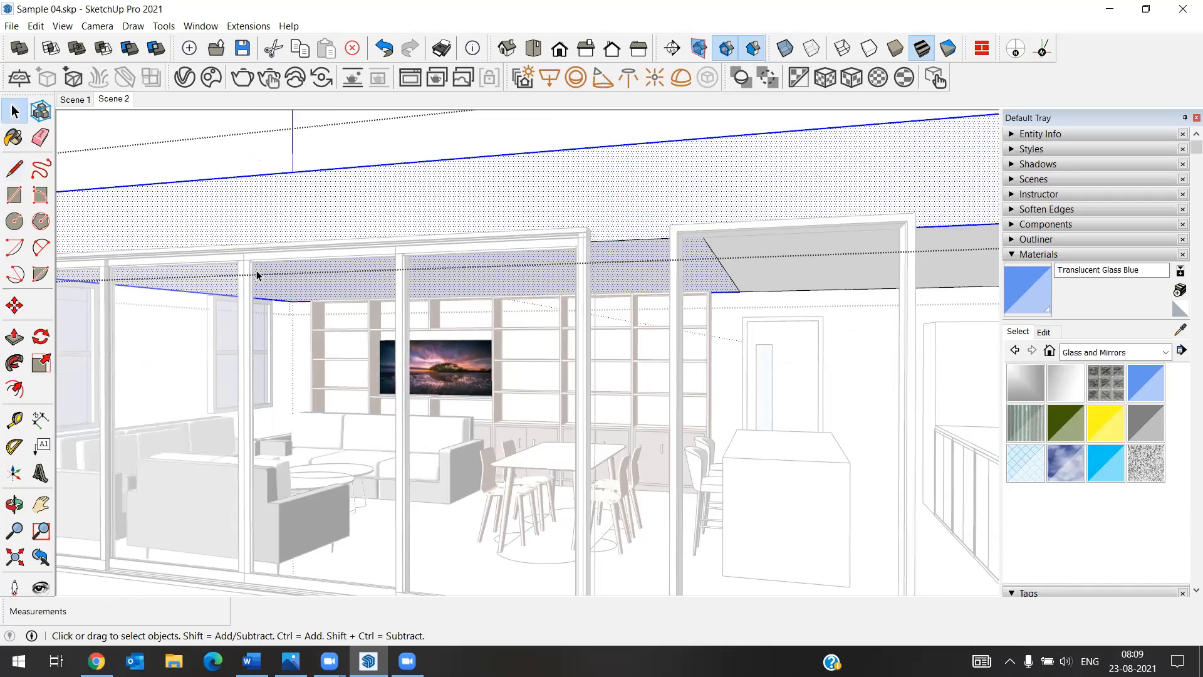
Push the living-area part of the ceiling up 1' 11 13/16" through its full thickness, keeping only the block above the kitchen.
{"action": "left_click", "coordinate": [14, 337]}
{"action": "left_click_drag", "start_coordinate": [372, 297], "coordinate": [351, 206]}
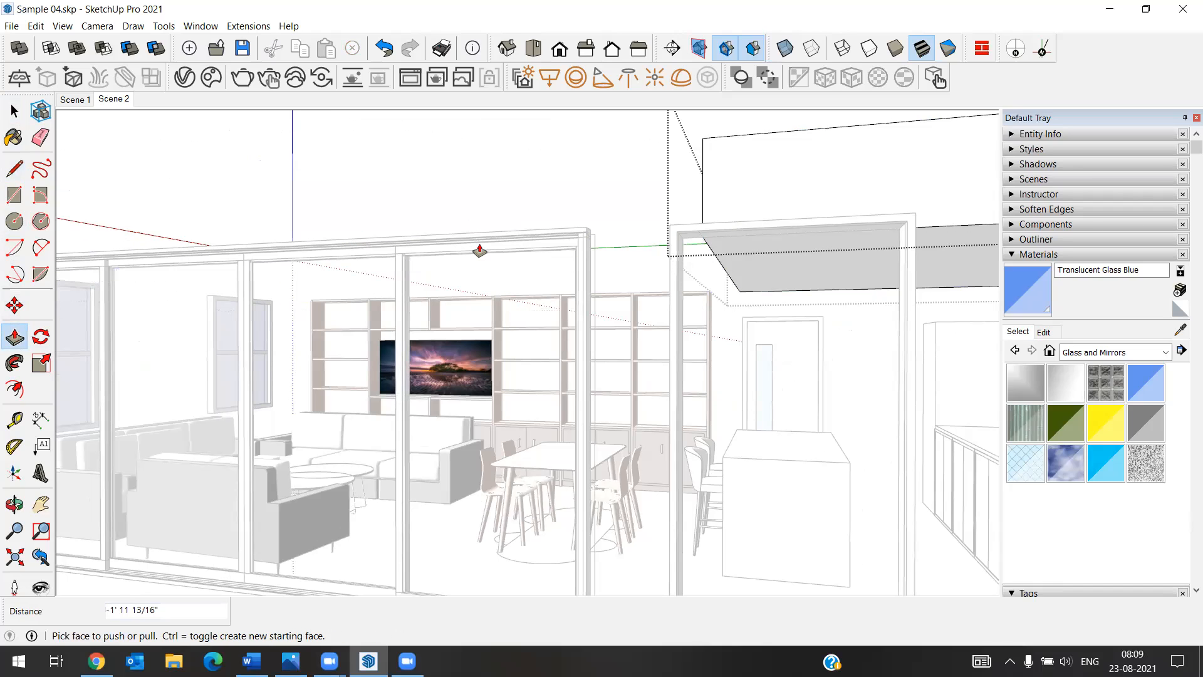
{"action": "middle_click_drag", "start_coordinate": [538, 219], "coordinate": [756, 376]}
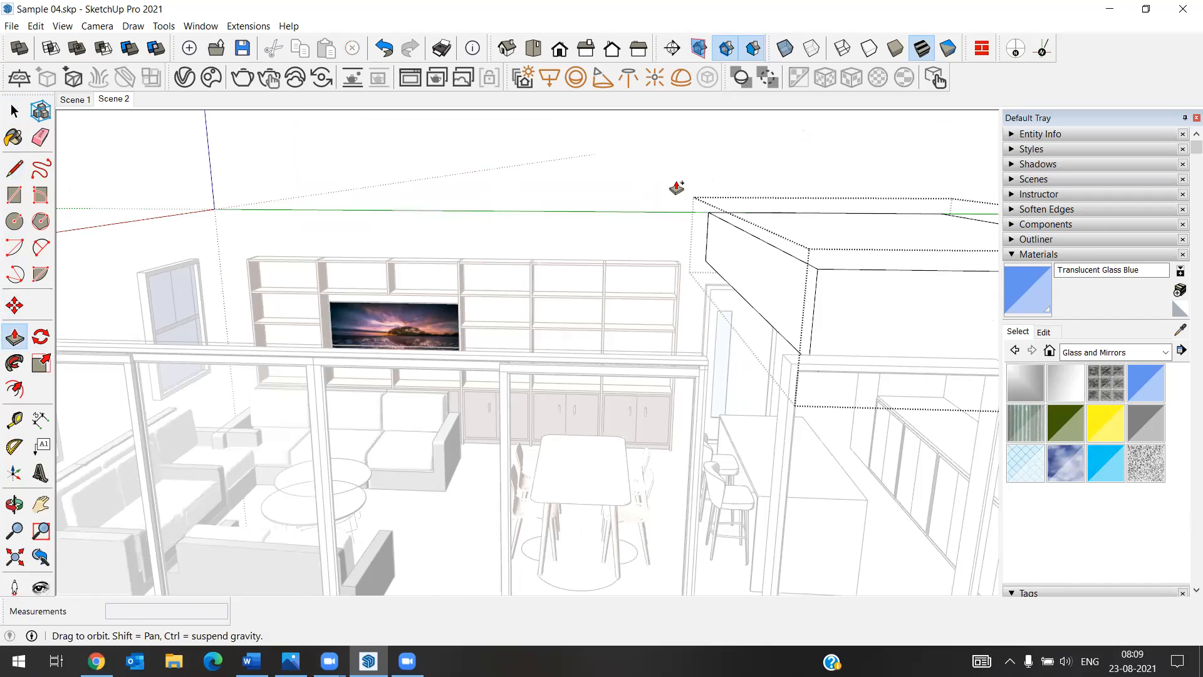
{"action": "middle_click_drag", "start_coordinate": [676, 188], "coordinate": [490, 121]}
Try copying the top edge of the kitchen ceiling block's side face 6" downward, and undo the copy.
{"action": "left_click", "coordinate": [18, 111]}
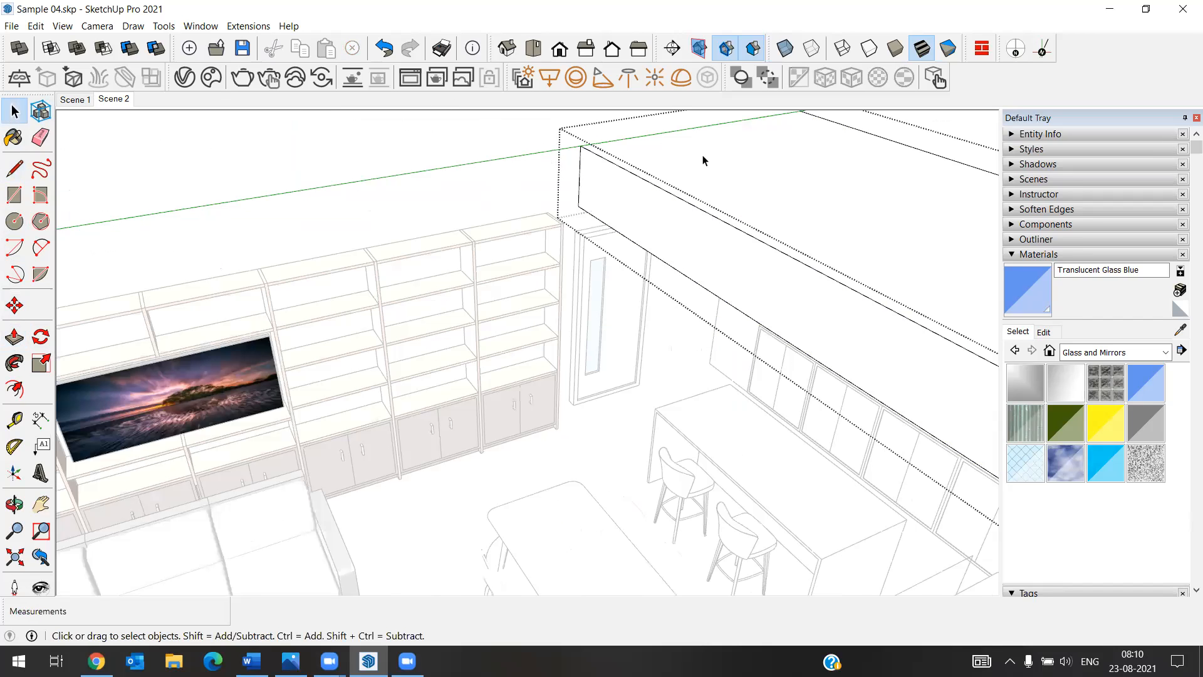
{"action": "scroll", "coordinate": [504, 162], "scroll_direction": "up", "scroll_amount": 3}
{"action": "left_click", "coordinate": [524, 152]}
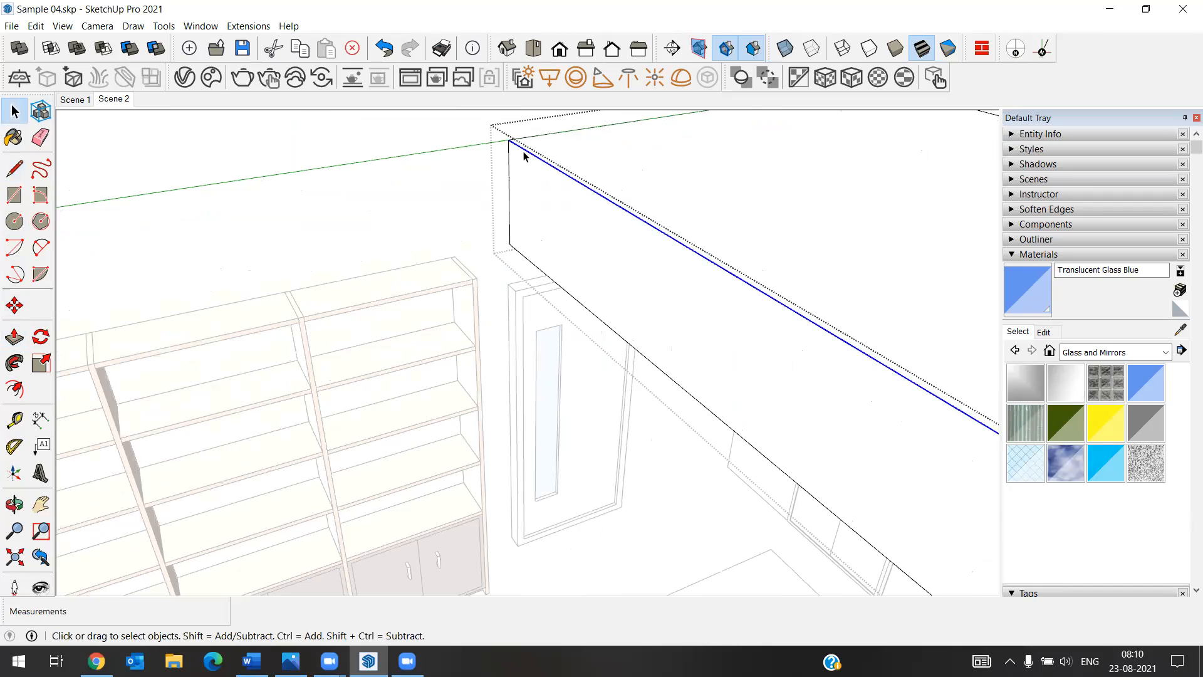
{"action": "left_click", "coordinate": [14, 305]}
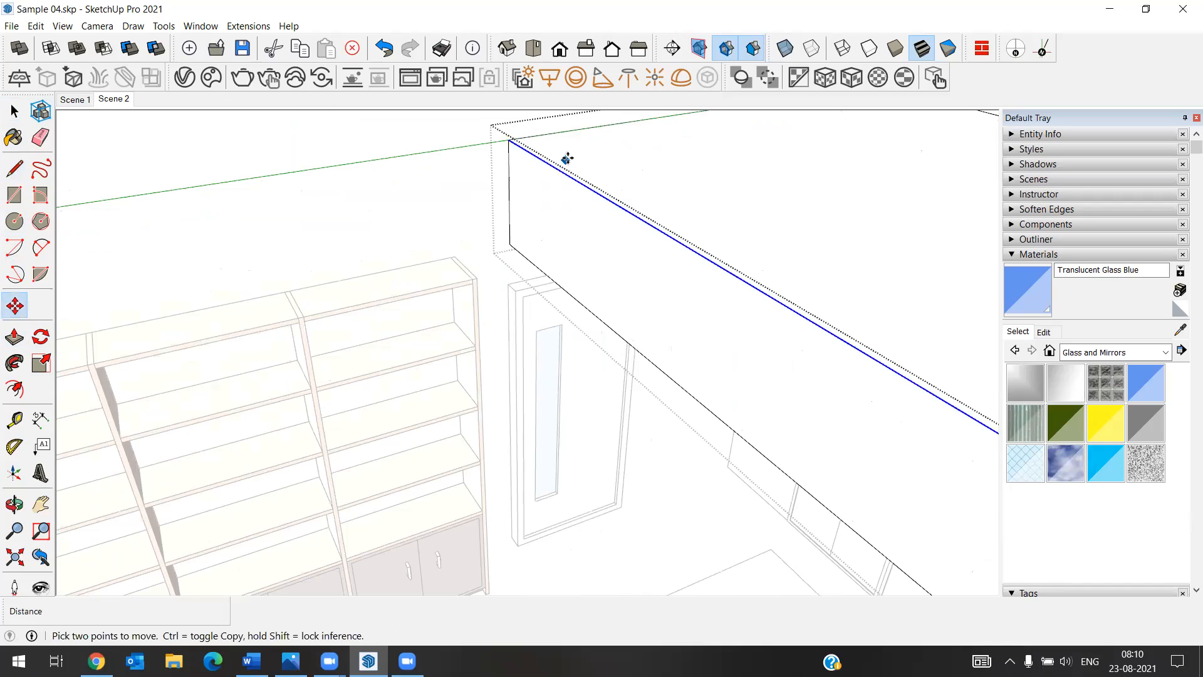
{"action": "key", "text": "ctrl"}
{"action": "left_click", "coordinate": [509, 139]}
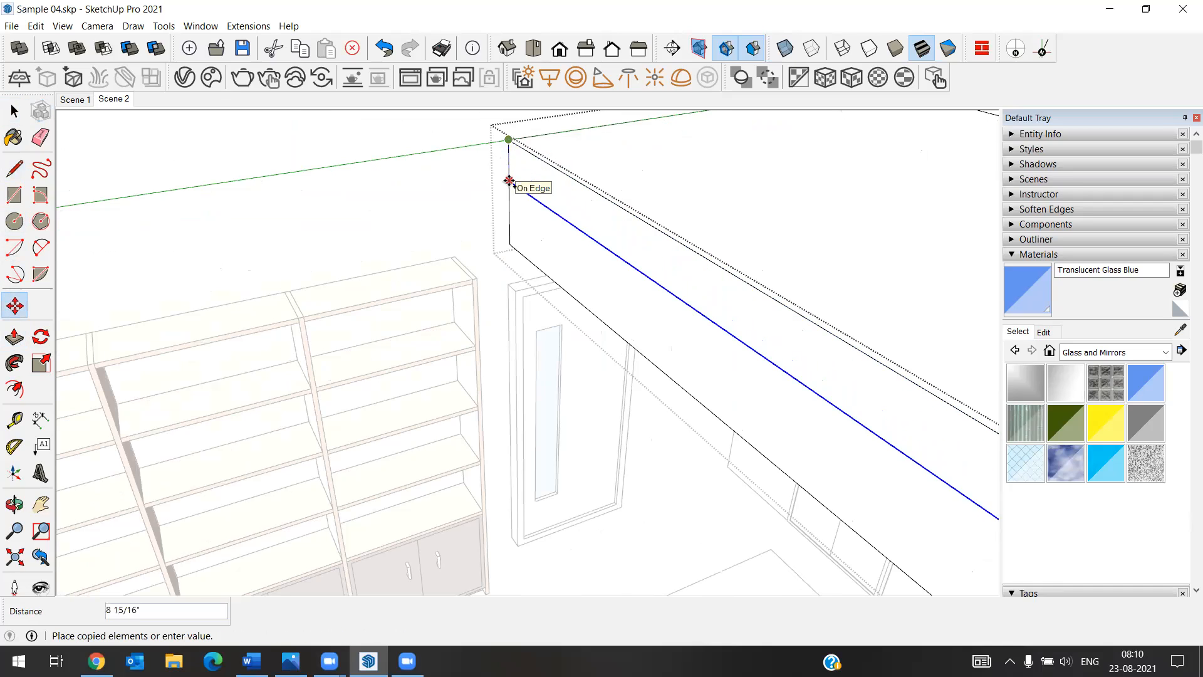
{"action": "key", "text": "Return"}
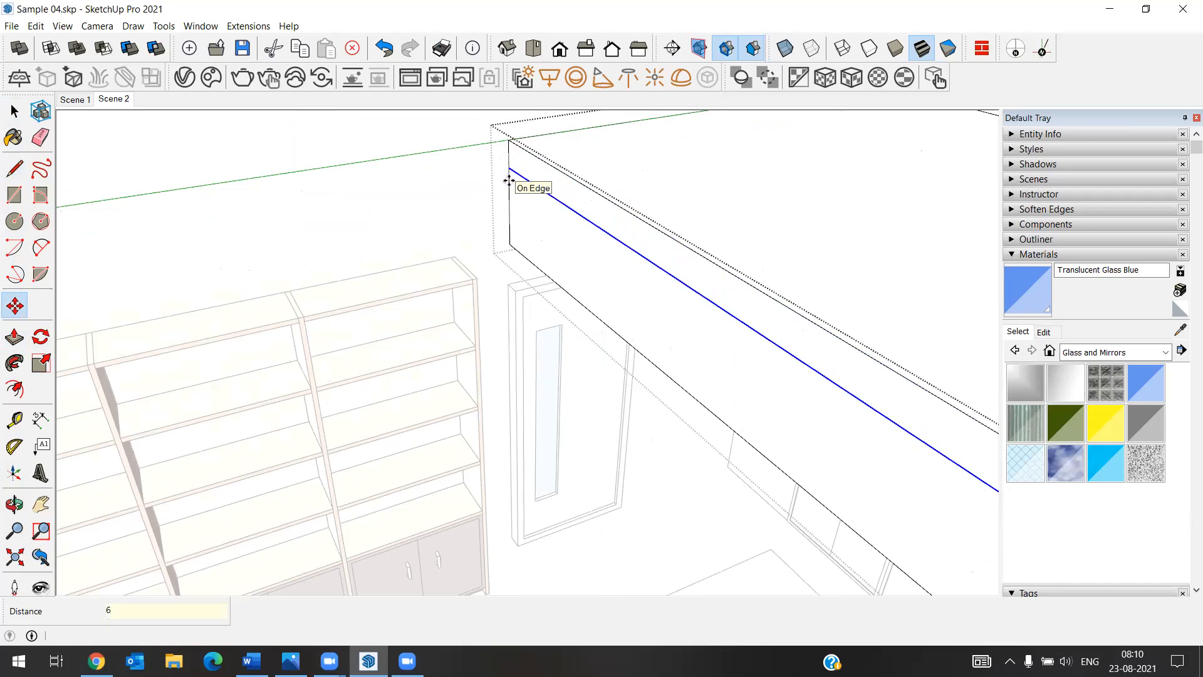
{"action": "key", "text": "ctrl+z"}
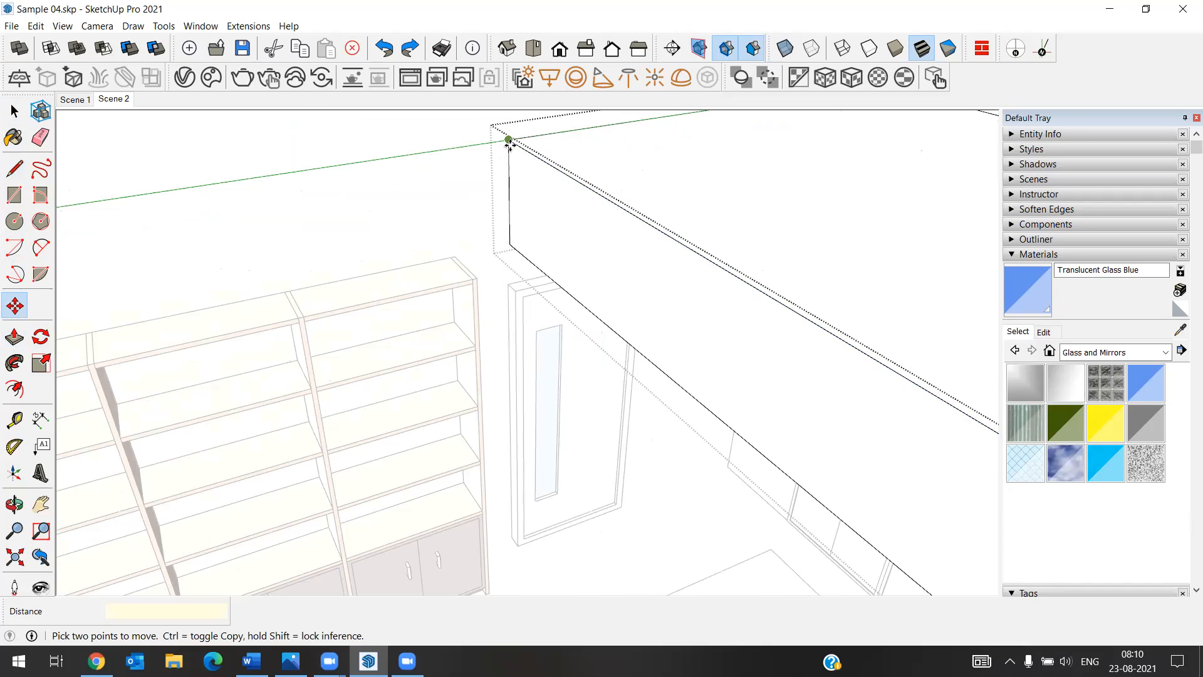
{"action": "key", "text": "Escape"}
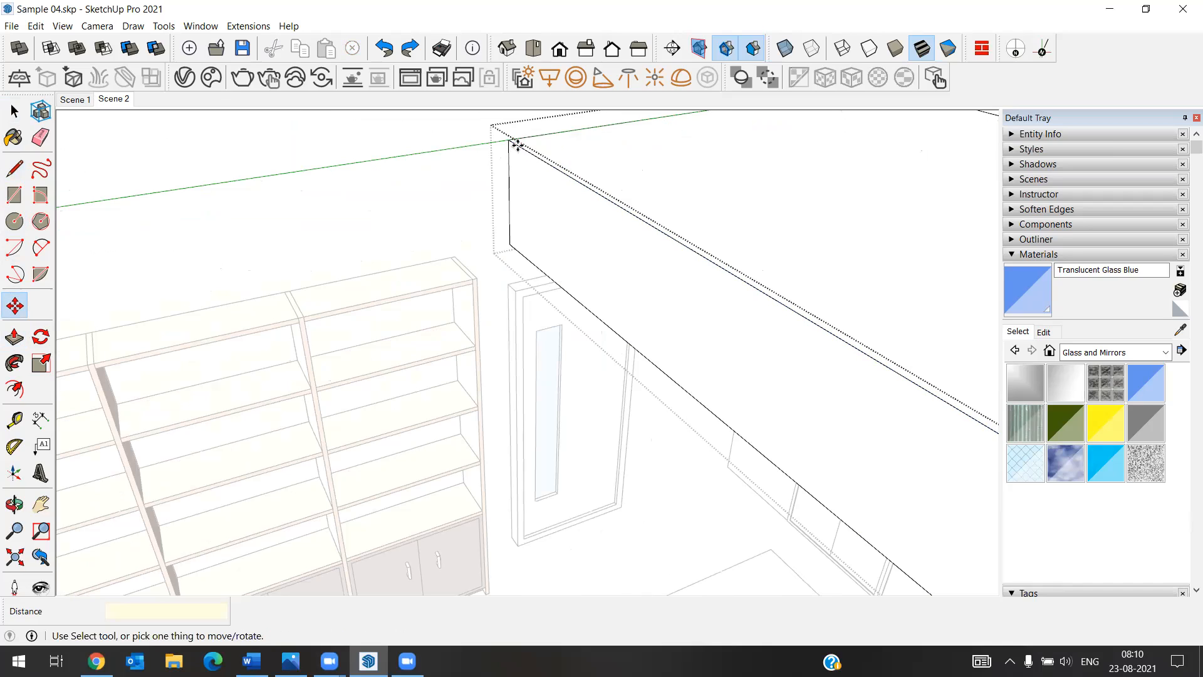
Copy the top edge of the kitchen ceiling block's side face 9" downward.
{"action": "key", "text": "space"}
{"action": "left_click", "coordinate": [520, 146]}
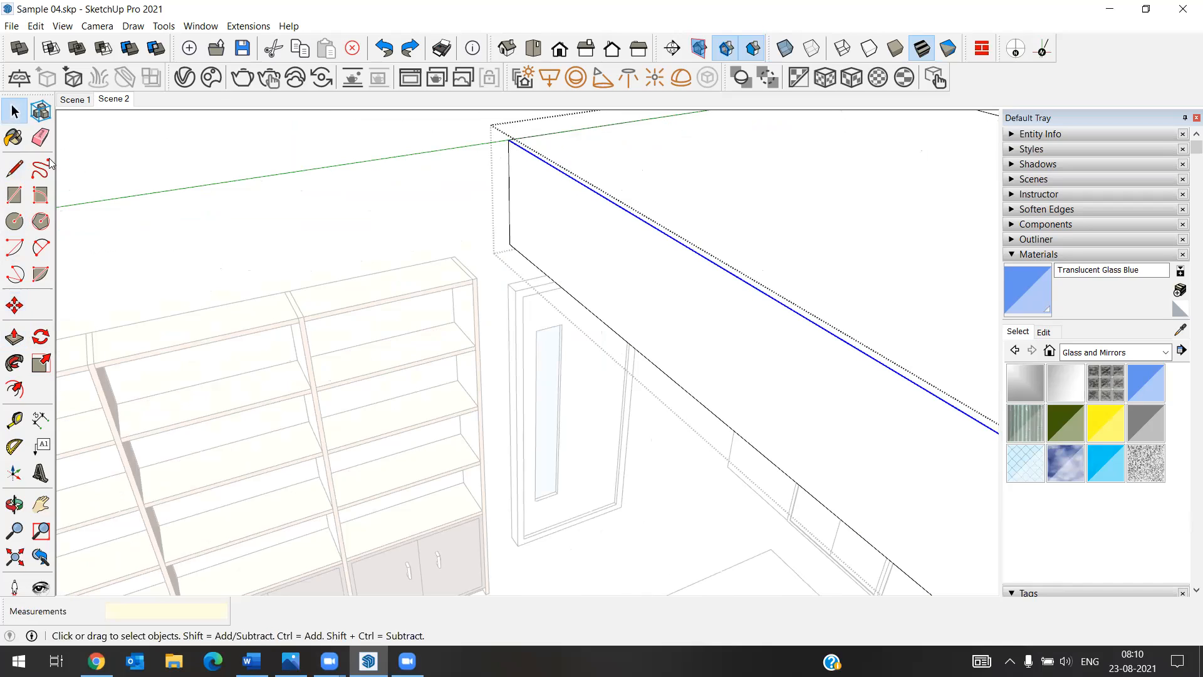
{"action": "left_click", "coordinate": [16, 305]}
{"action": "key", "text": "ctrl"}
{"action": "left_click", "coordinate": [508, 140]}
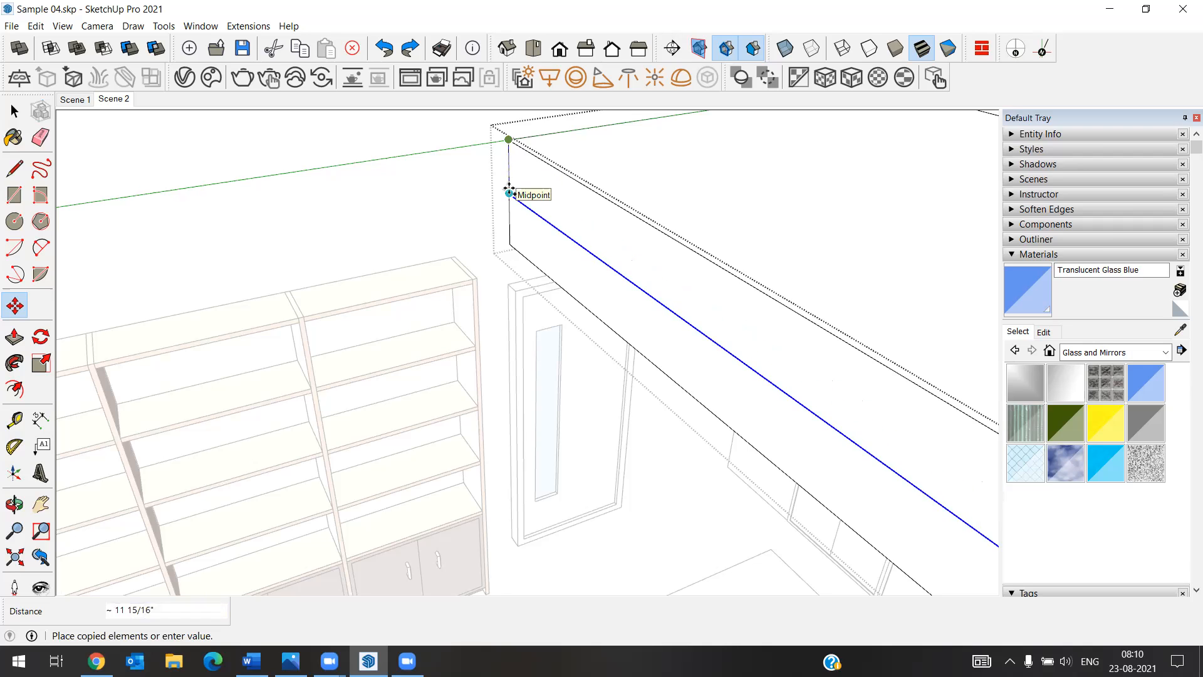
{"action": "type", "text": "9"}
{"action": "key", "text": "Return"}
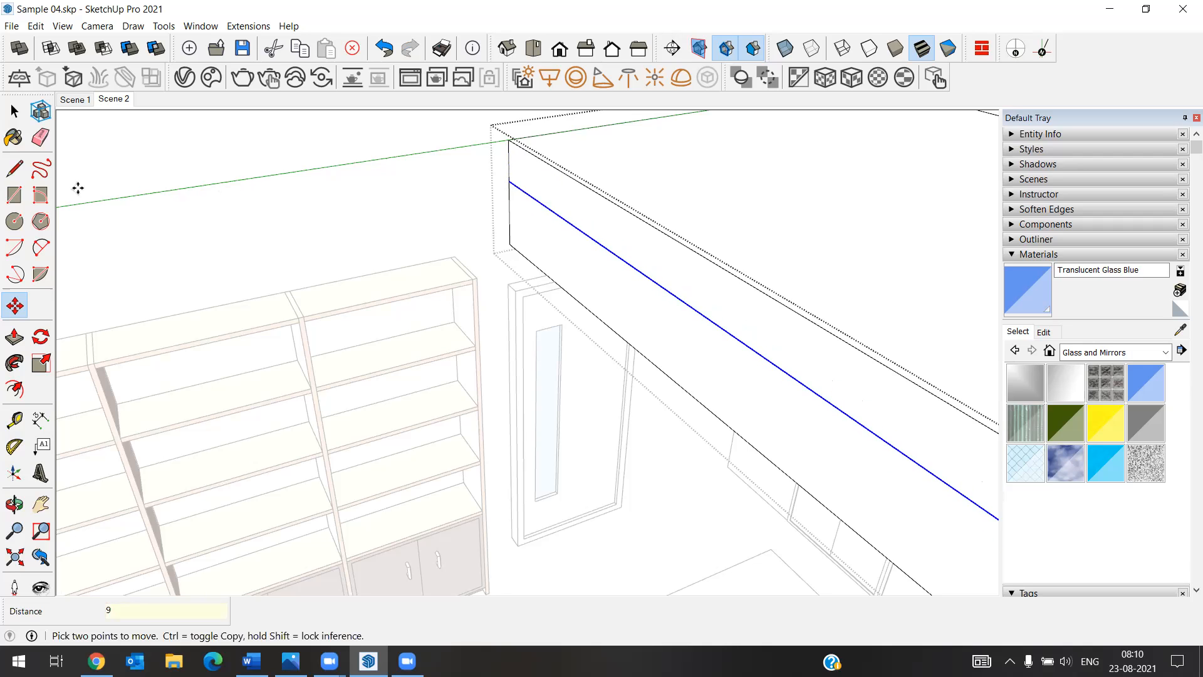
Pull the 9" upper strip of the kitchen block's side out over the living area by about 23' 3 1/4".
{"action": "left_click", "coordinate": [14, 336]}
{"action": "left_click", "coordinate": [606, 270]}
{"action": "middle_click_drag", "start_coordinate": [607, 239], "coordinate": [475, 251]}
{"action": "scroll", "coordinate": [249, 372], "scroll_direction": "down", "scroll_amount": 6}
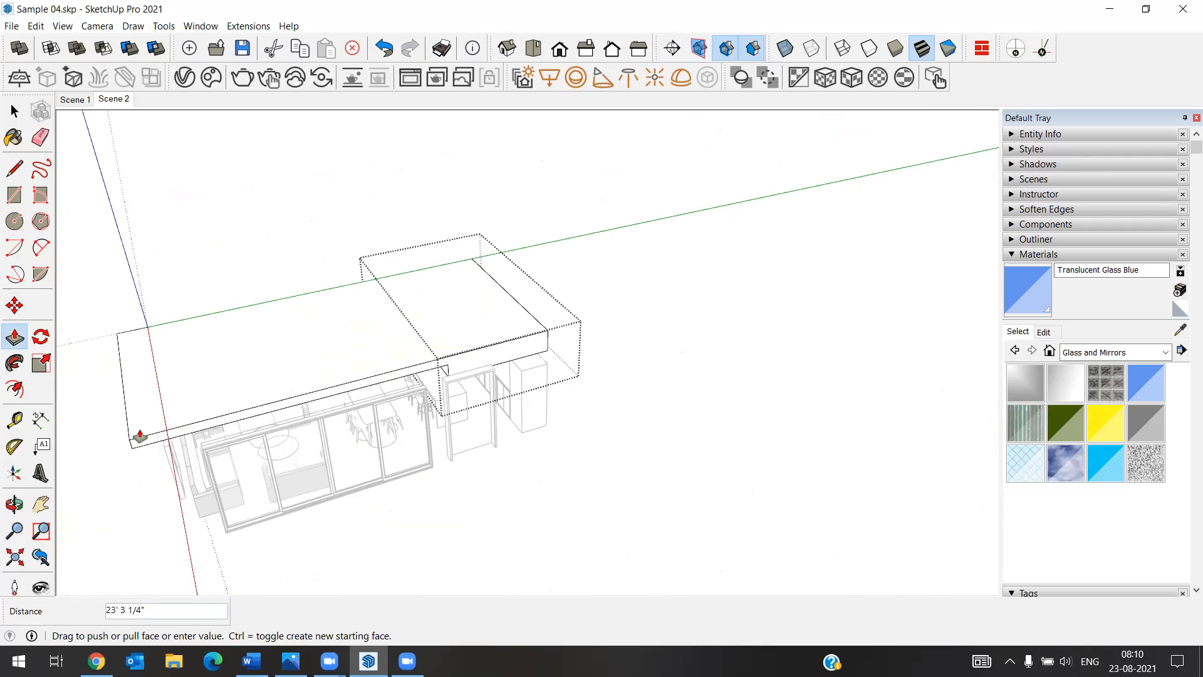
{"action": "left_click", "coordinate": [140, 435]}
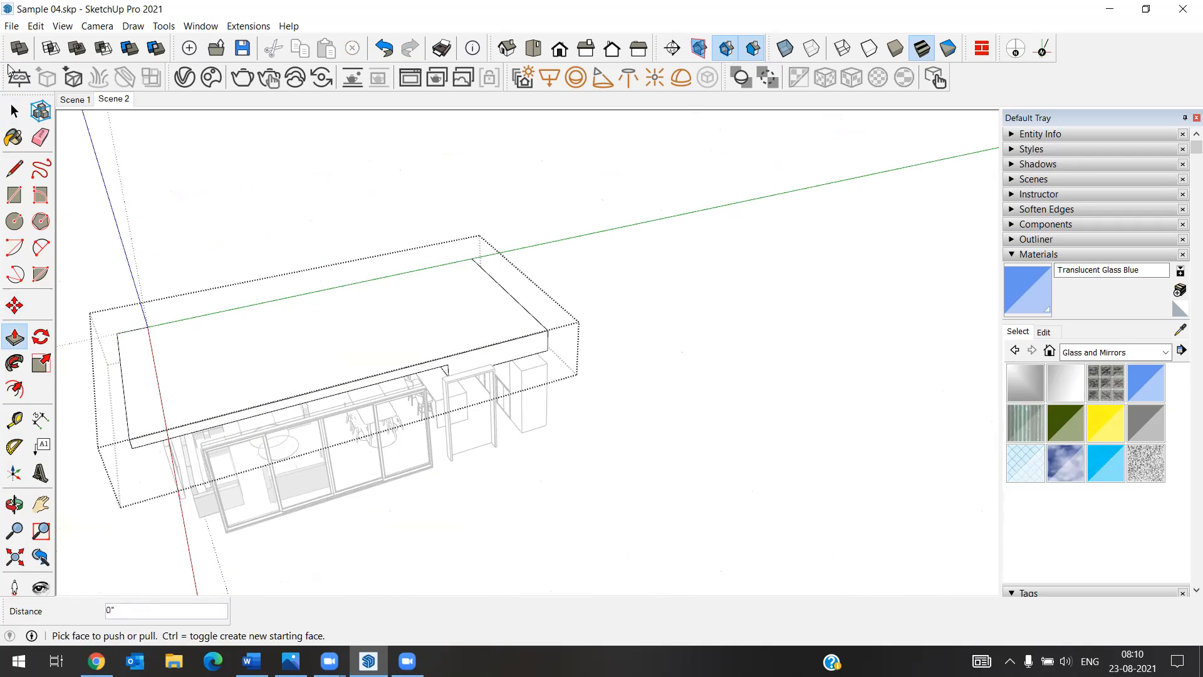
Leave the ceiling group and unhide all hidden geometry to restore the walls.
{"action": "left_click", "coordinate": [36, 26]}
{"action": "mouse_move", "coordinate": [131, 235]}
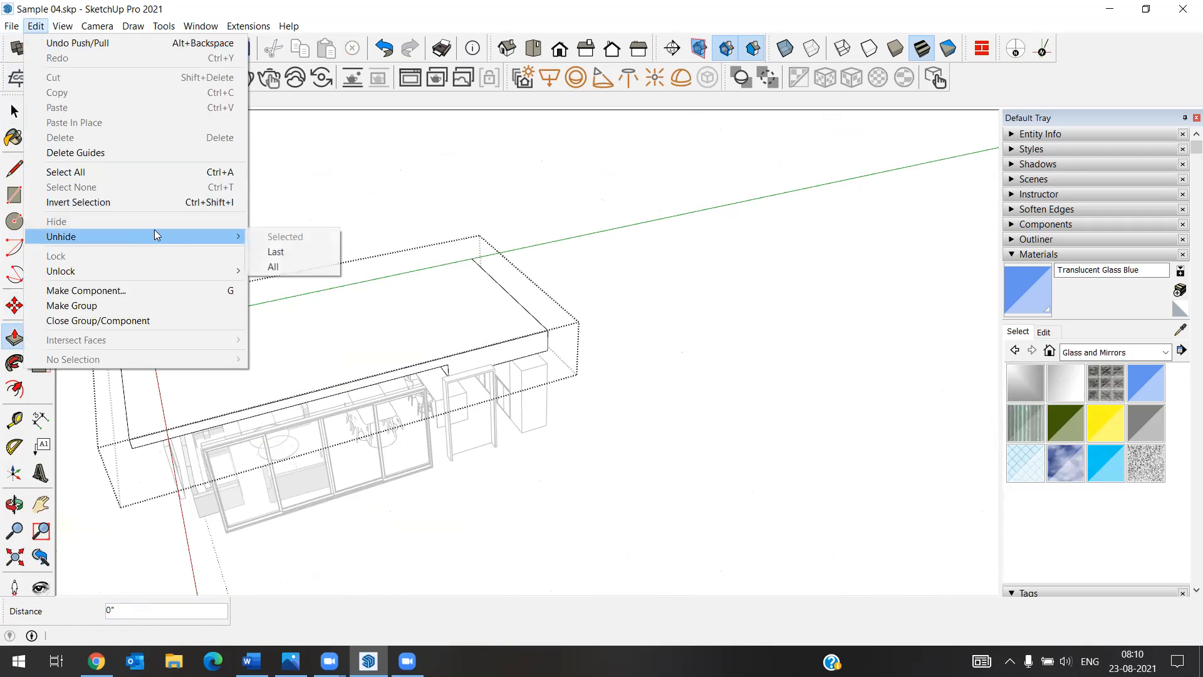
{"action": "left_click", "coordinate": [295, 267]}
{"action": "scroll", "coordinate": [251, 492], "scroll_direction": "up", "scroll_amount": 2}
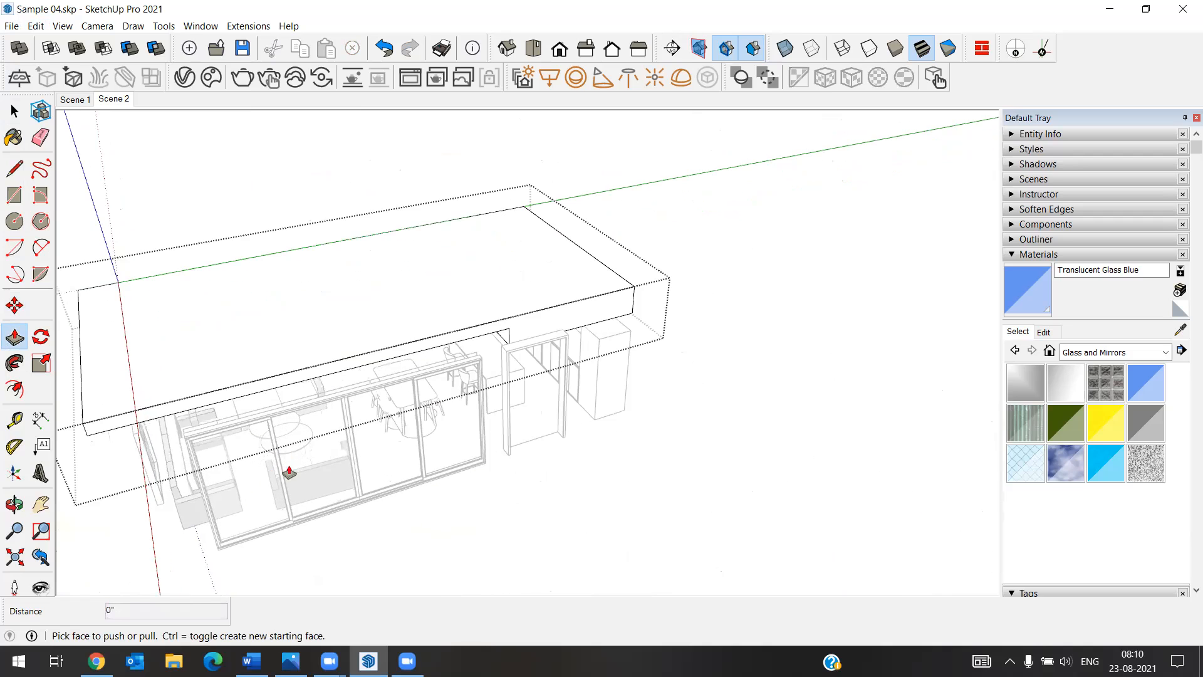
{"action": "key", "text": "space"}
{"action": "left_click", "coordinate": [558, 533]}
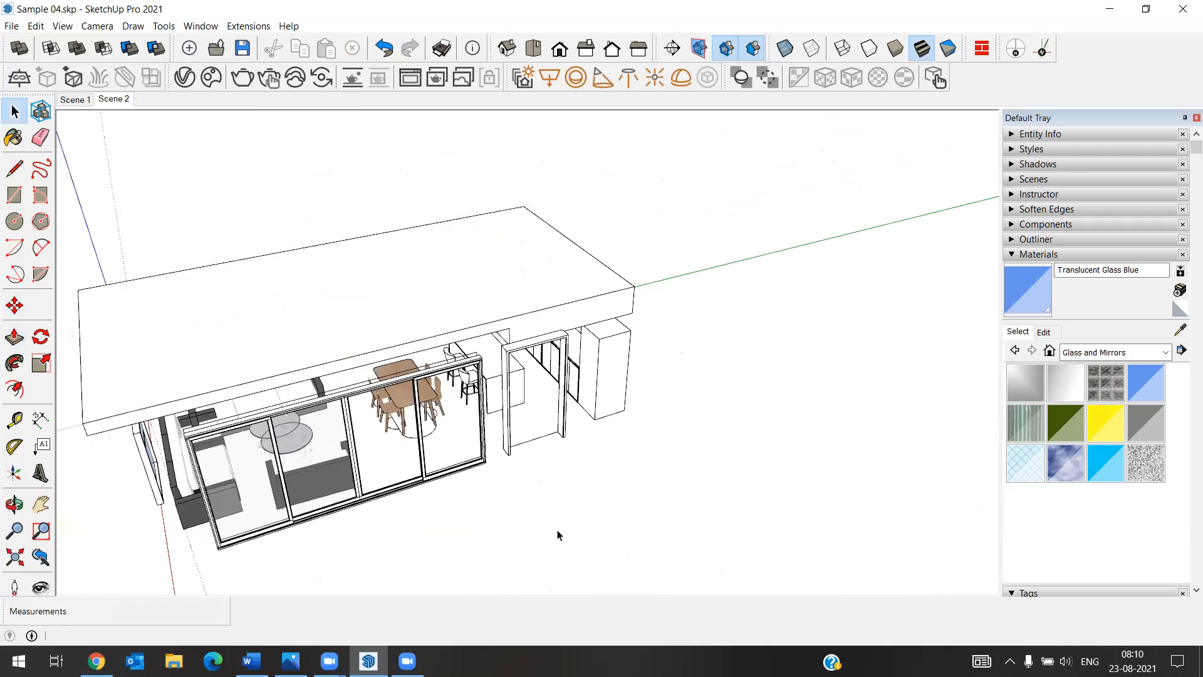
{"action": "scroll", "coordinate": [589, 454], "scroll_direction": "down", "scroll_amount": 2}
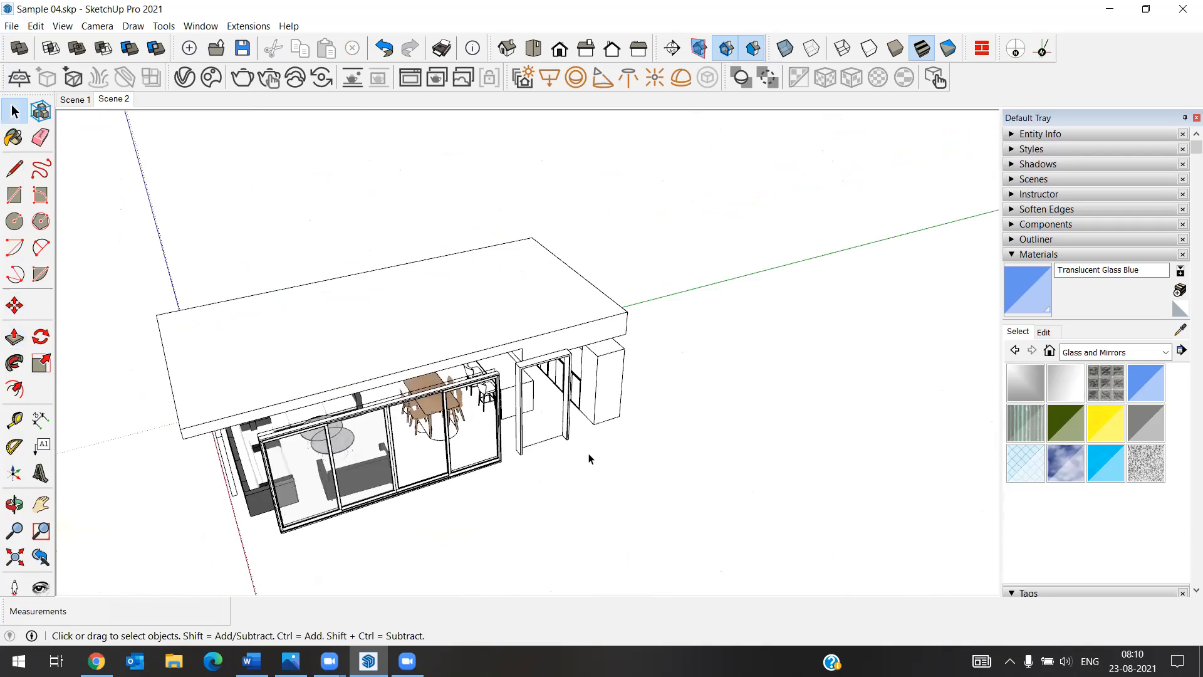
{"action": "left_click", "coordinate": [36, 26]}
{"action": "mouse_move", "coordinate": [133, 236]}
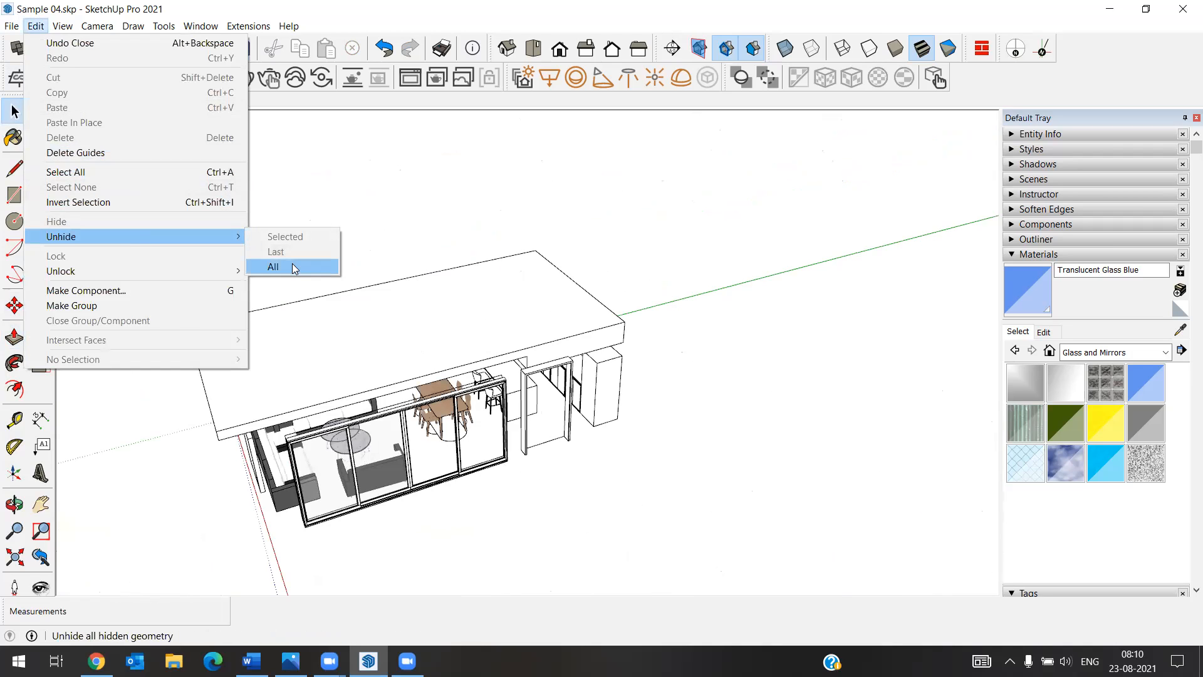
{"action": "left_click", "coordinate": [292, 266]}
Inside the ceiling group, push the end face overhanging the window-side wall back about 1' 7 9/16" to the wall.
{"action": "scroll", "coordinate": [188, 464], "scroll_direction": "up", "scroll_amount": 2}
{"action": "middle_click_drag", "start_coordinate": [200, 449], "coordinate": [261, 413]}
{"action": "scroll", "coordinate": [276, 376], "scroll_direction": "up", "scroll_amount": 2}
{"action": "scroll", "coordinate": [285, 364], "scroll_direction": "up", "scroll_amount": 2}
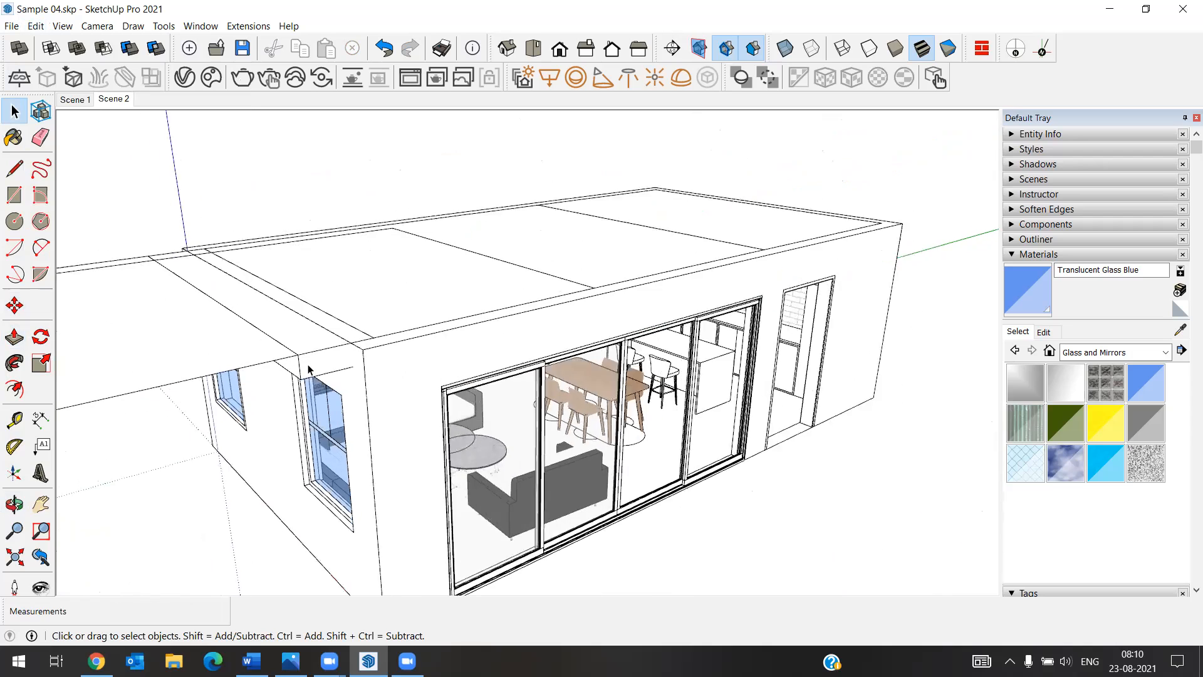
{"action": "scroll", "coordinate": [279, 368], "scroll_direction": "up", "scroll_amount": 2}
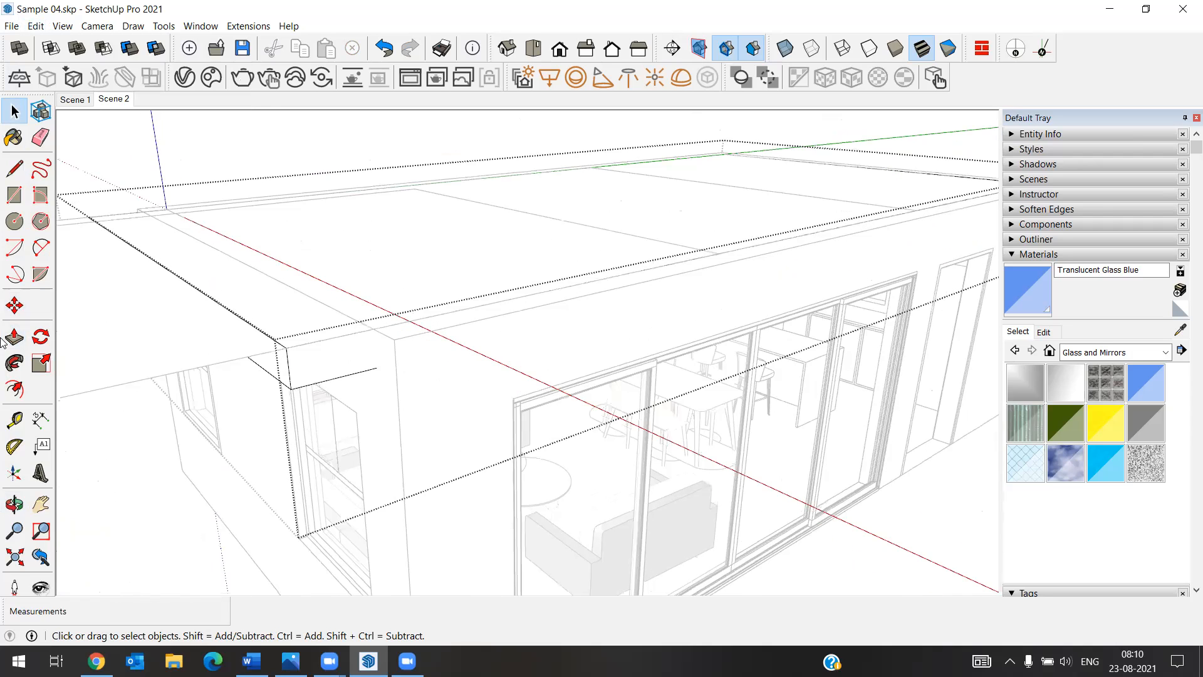
{"action": "left_click", "coordinate": [14, 337]}
{"action": "left_click_drag", "start_coordinate": [263, 369], "coordinate": [406, 288]}
{"action": "middle_click_drag", "start_coordinate": [405, 288], "coordinate": [213, 371]}
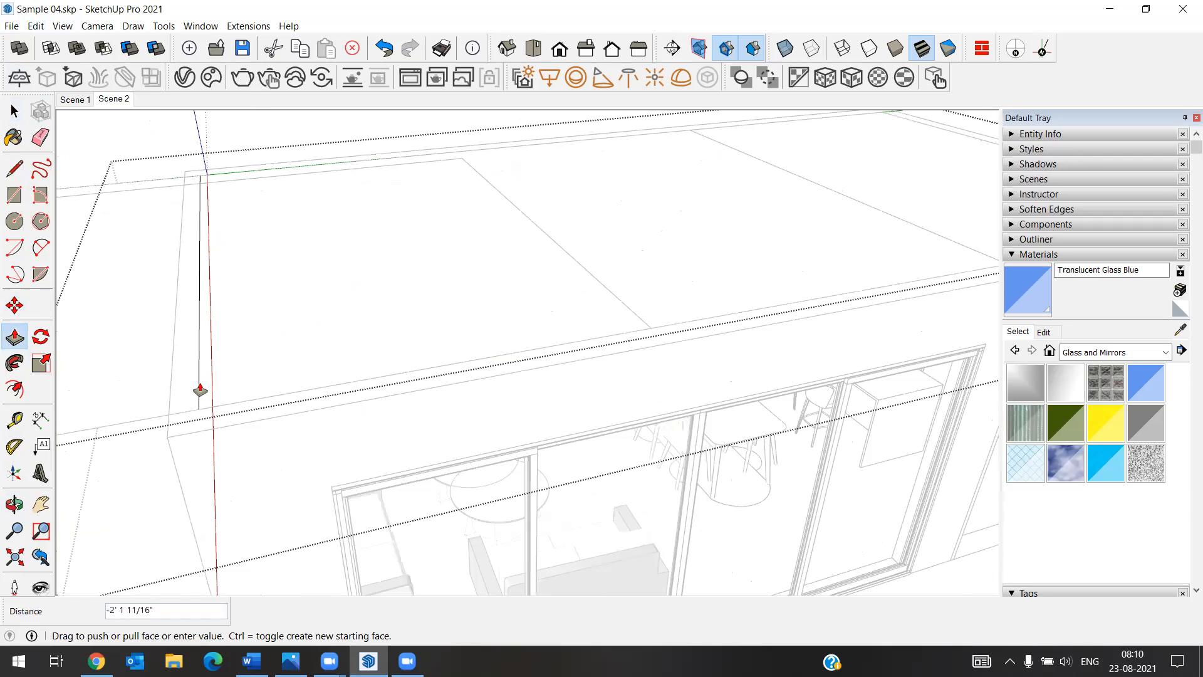
{"action": "left_click", "coordinate": [160, 408]}
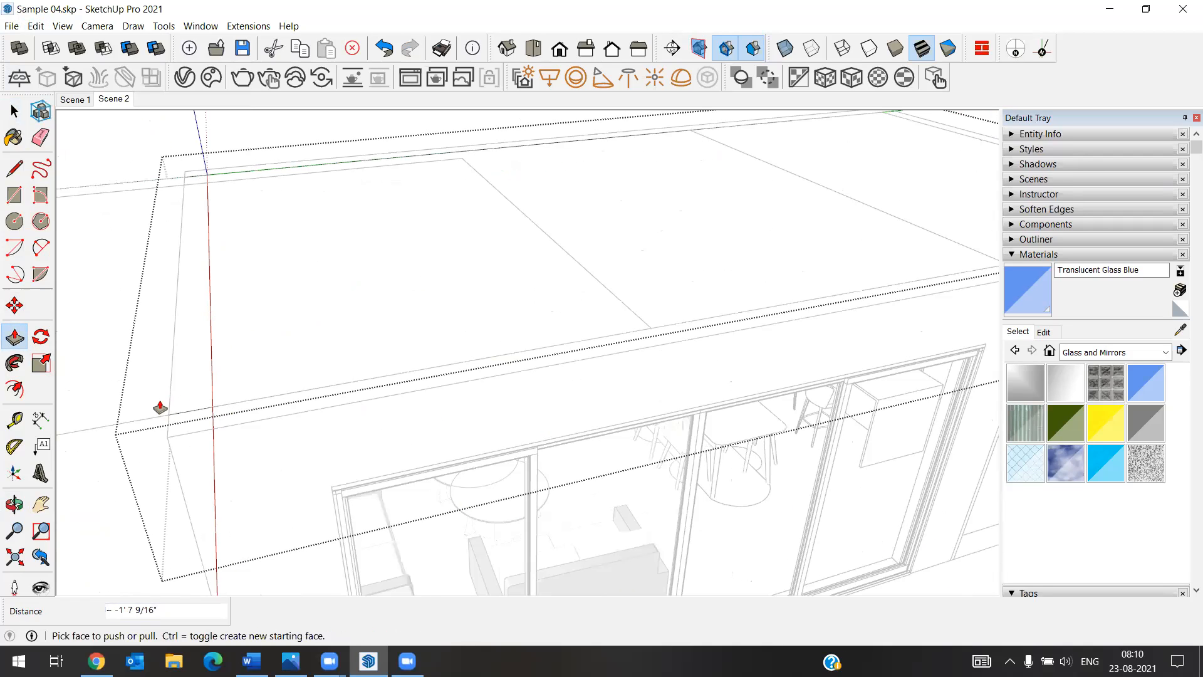
{"action": "left_click", "coordinate": [15, 110]}
{"action": "middle_click_drag", "start_coordinate": [569, 363], "coordinate": [773, 516]}
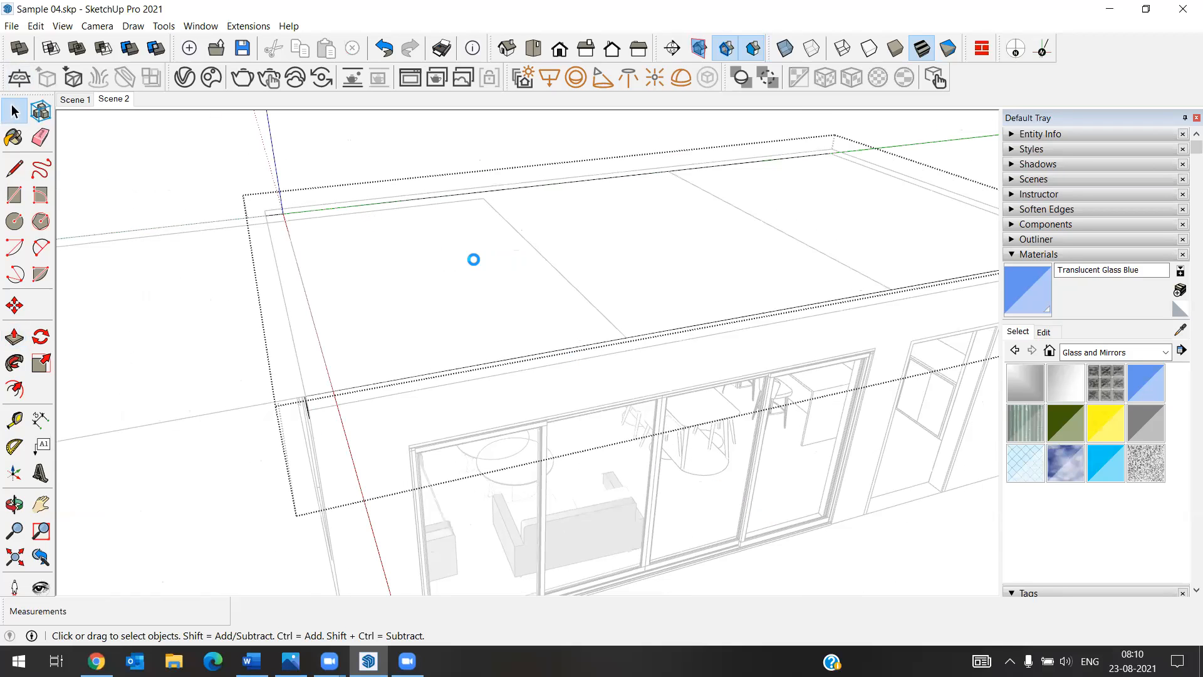
Leave the ceiling group and delete the plain full-room ceiling slab inside the walls.
{"action": "scroll", "coordinate": [473, 259], "scroll_direction": "down", "scroll_amount": 5}
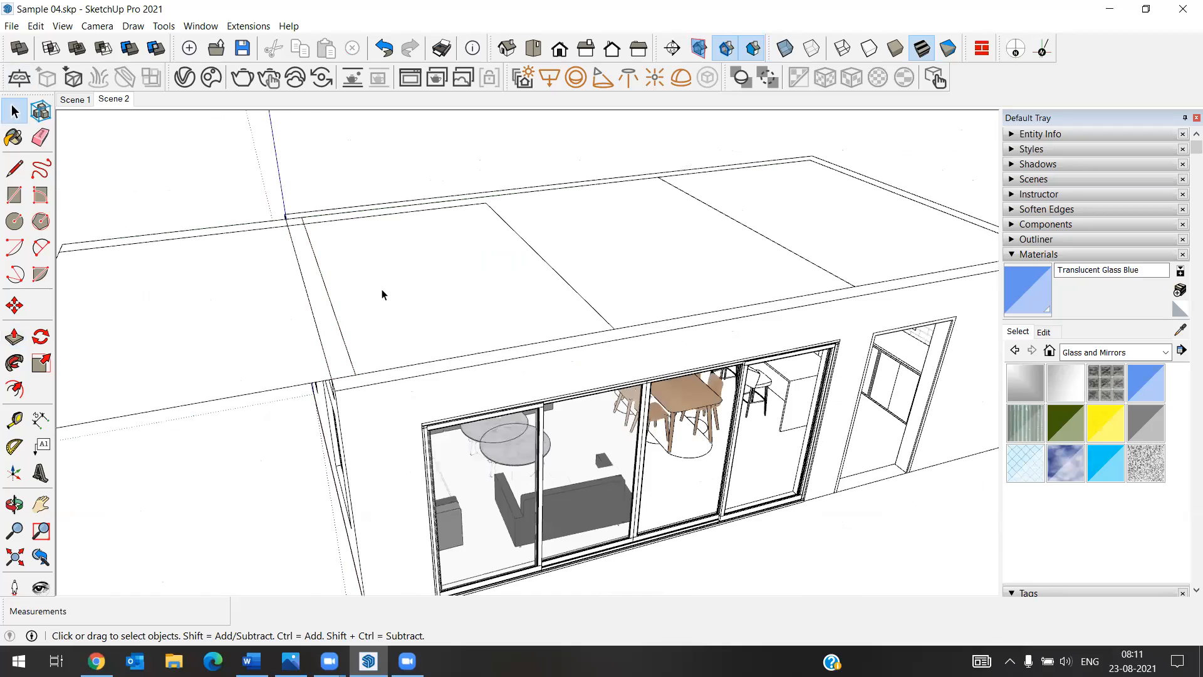
{"action": "triple_click", "coordinate": [281, 350]}
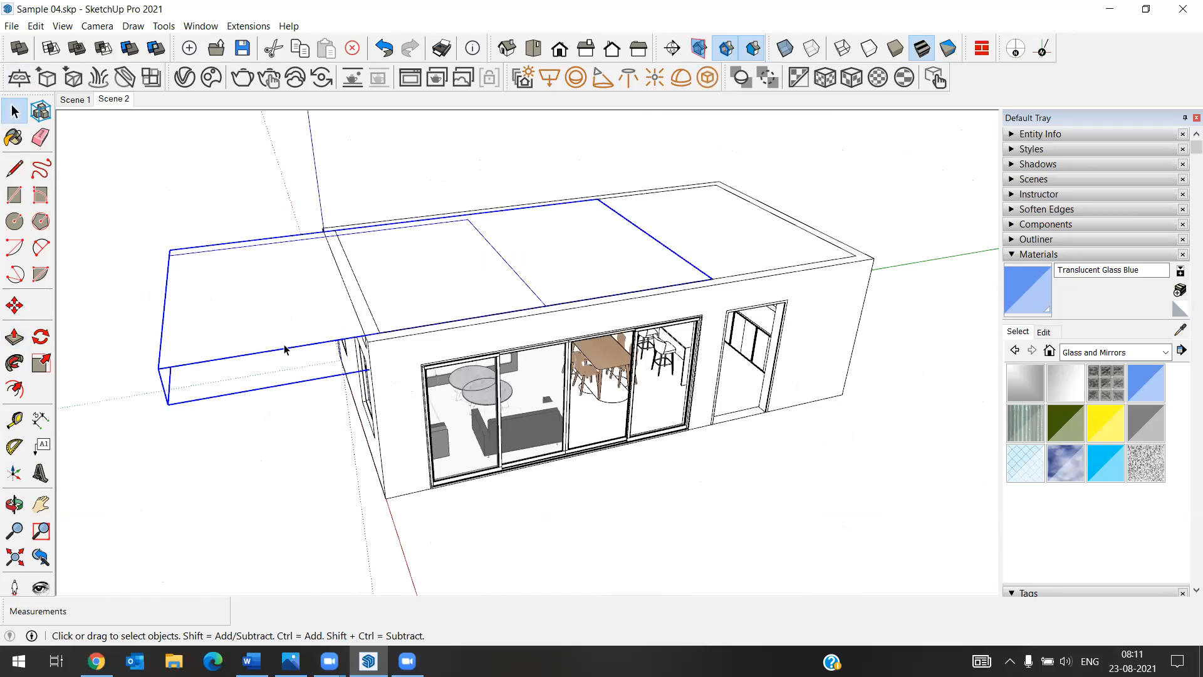
{"action": "left_click", "coordinate": [772, 242]}
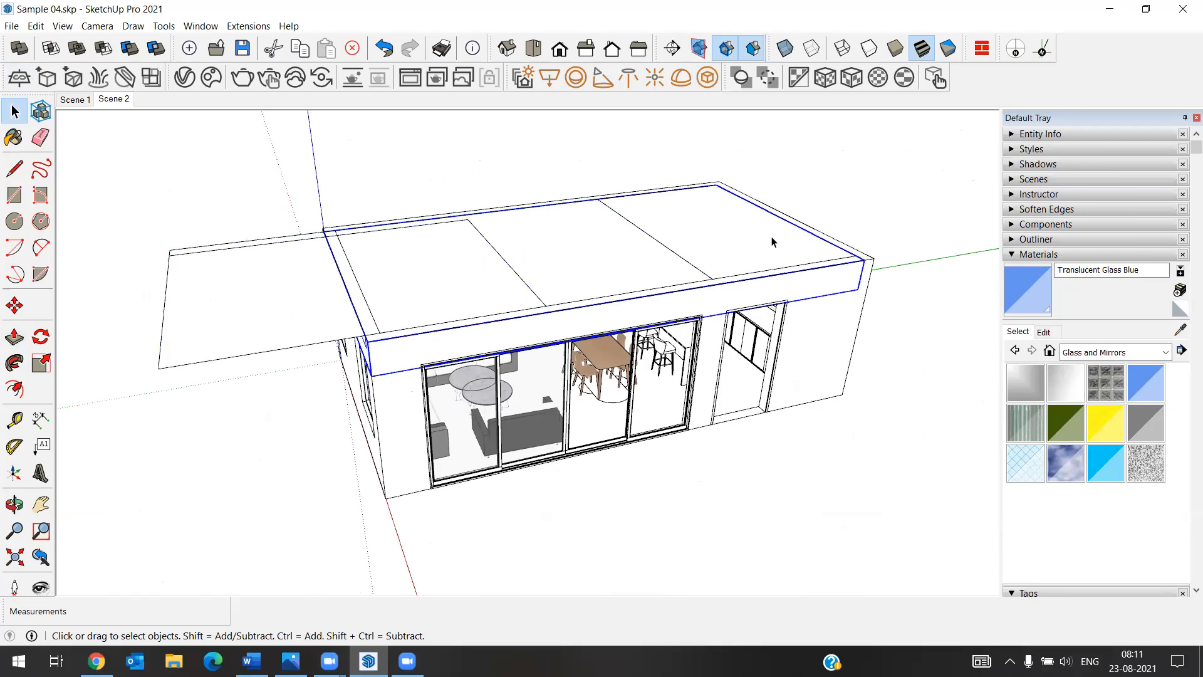
{"action": "key", "text": "Delete"}
Move the soffit ceiling group by its rear kitchen-side corner onto the matching inner corner of the walls, and deselect it.
{"action": "left_click", "coordinate": [583, 250]}
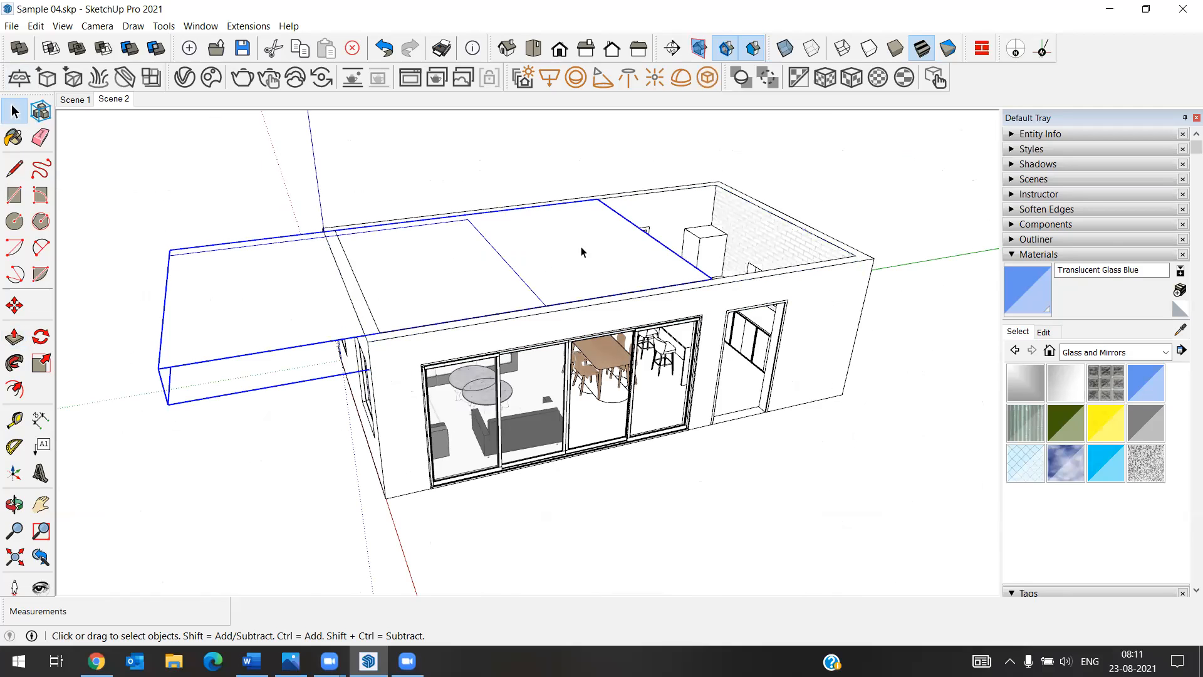
{"action": "key", "text": "m"}
{"action": "scroll", "coordinate": [550, 216], "scroll_direction": "up", "scroll_amount": 1}
{"action": "left_click", "coordinate": [611, 194]}
{"action": "left_click", "coordinate": [752, 177]}
{"action": "key", "text": "space"}
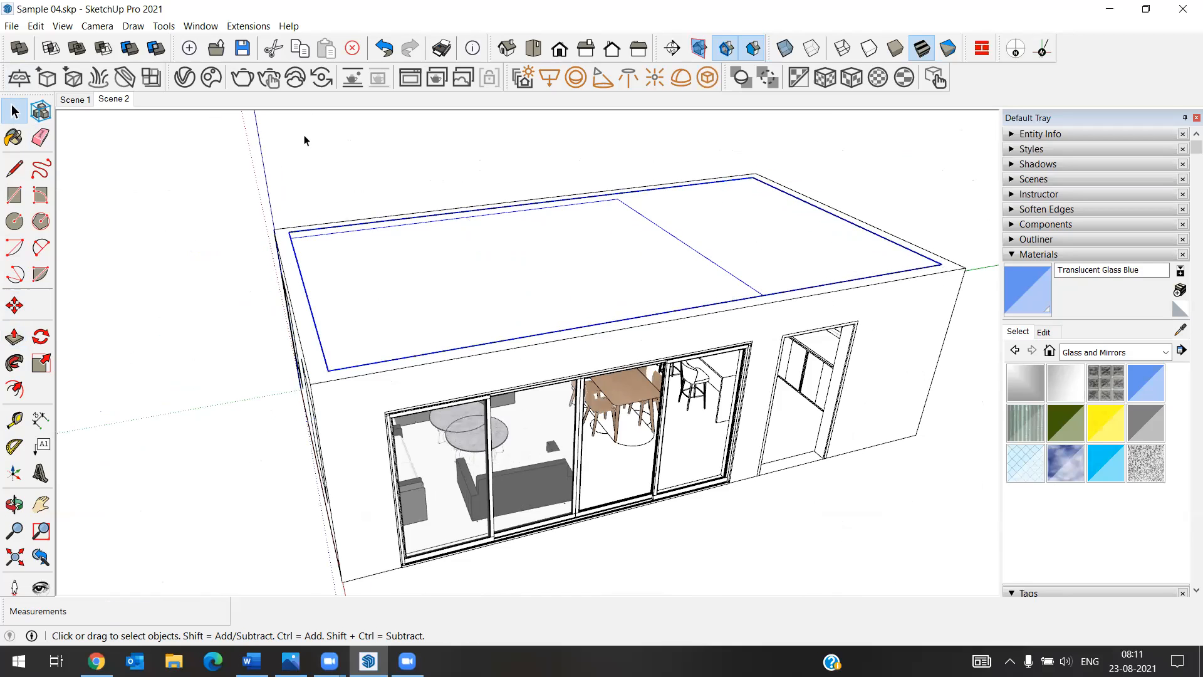
{"action": "left_click", "coordinate": [411, 141]}
Examine the fitted ceiling and dropped kitchen soffit through the sliding doors and from above the room.
{"action": "middle_click_drag", "start_coordinate": [922, 373], "coordinate": [694, 221]}
{"action": "scroll", "coordinate": [694, 221], "scroll_direction": "up", "scroll_amount": 6}
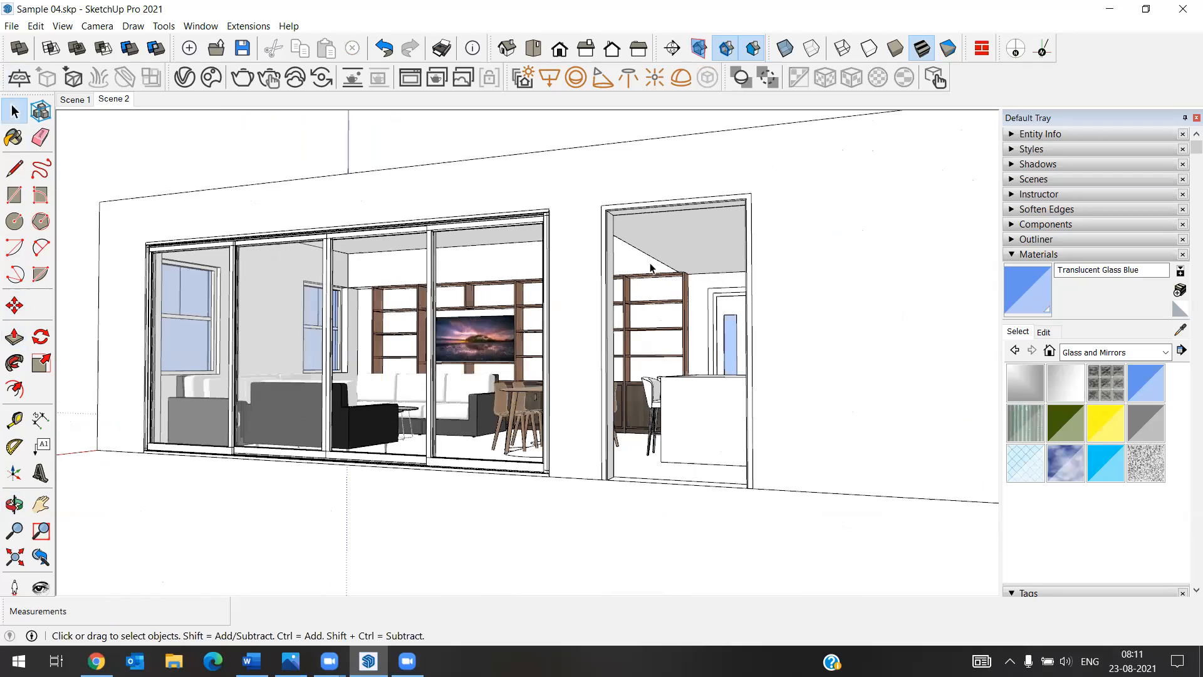
{"action": "middle_click_drag", "start_coordinate": [765, 227], "coordinate": [638, 251]}
{"action": "scroll", "coordinate": [636, 258], "scroll_direction": "up", "scroll_amount": 4}
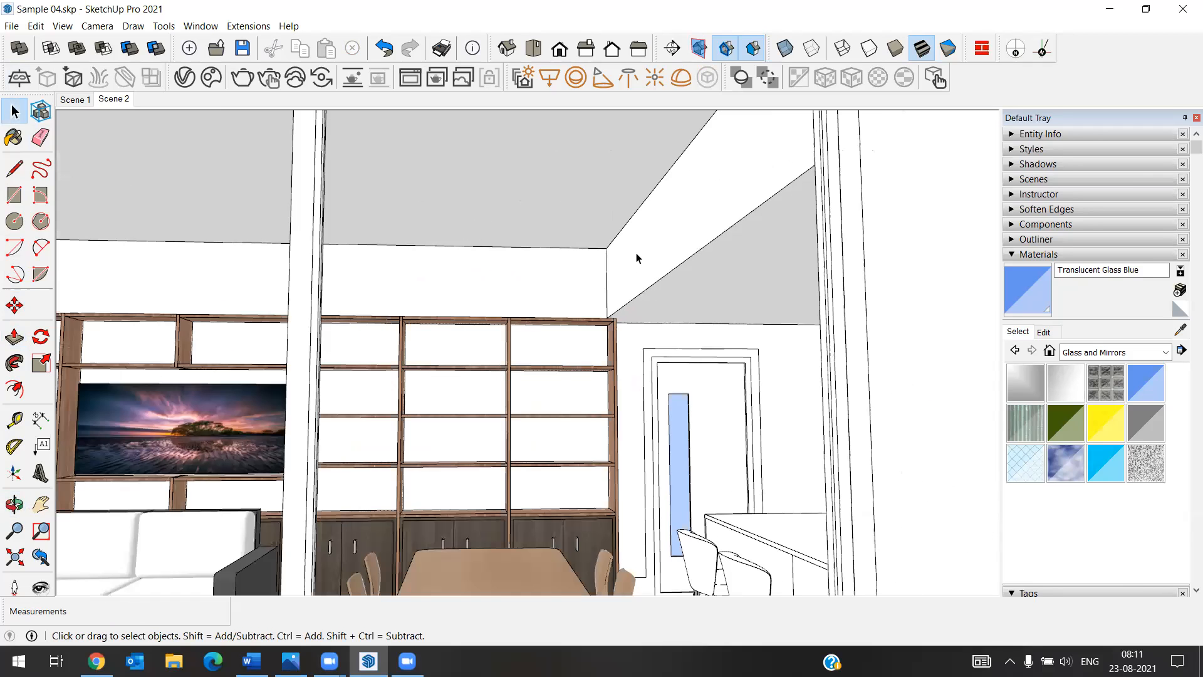
{"action": "scroll", "coordinate": [610, 312], "scroll_direction": "down", "scroll_amount": 4}
{"action": "middle_click_drag", "start_coordinate": [874, 321], "coordinate": [873, 335]}
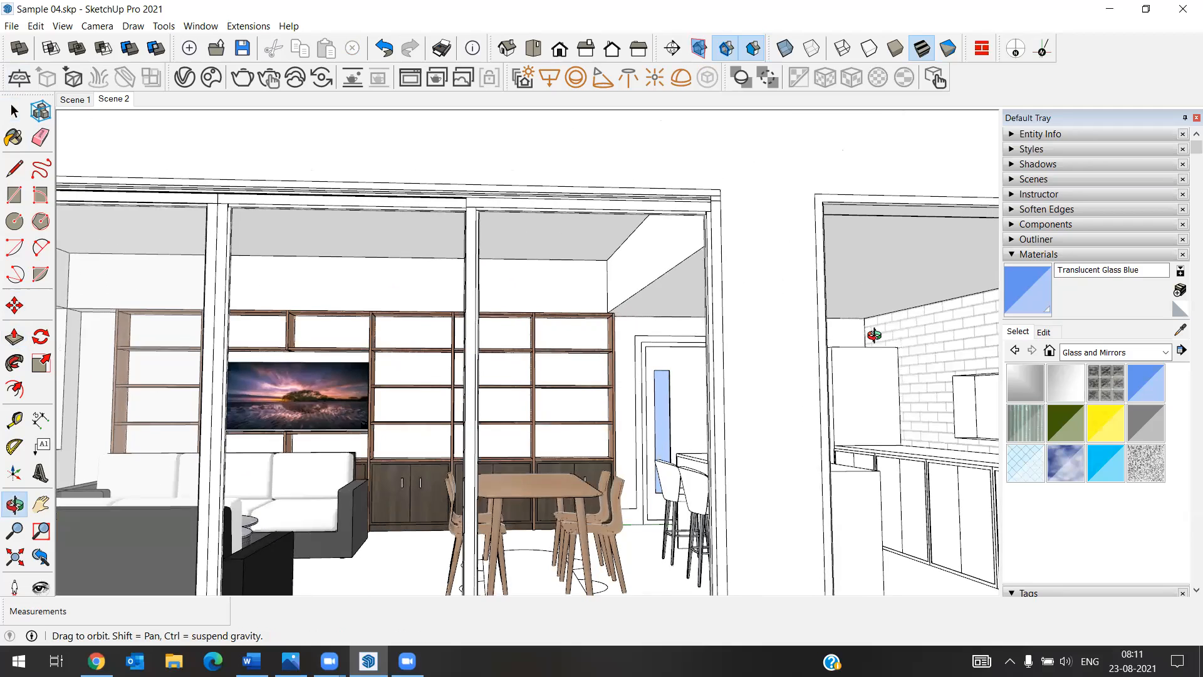
{"action": "scroll", "coordinate": [665, 345], "scroll_direction": "up", "scroll_amount": 3}
{"action": "scroll", "coordinate": [665, 344], "scroll_direction": "down", "scroll_amount": 2}
{"action": "middle_click_drag", "start_coordinate": [637, 316], "coordinate": [665, 257]}
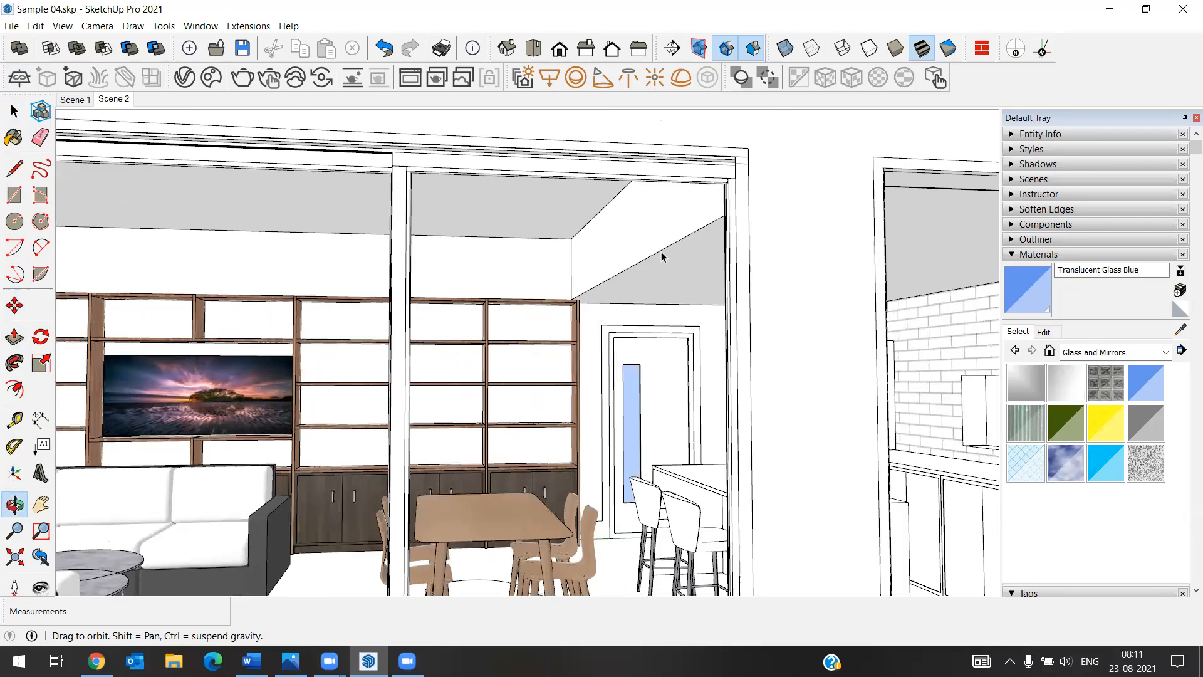
{"action": "scroll", "coordinate": [665, 255], "scroll_direction": "up", "scroll_amount": 4}
{"action": "double_click", "coordinate": [664, 254]}
{"action": "scroll", "coordinate": [614, 299], "scroll_direction": "down", "scroll_amount": 3}
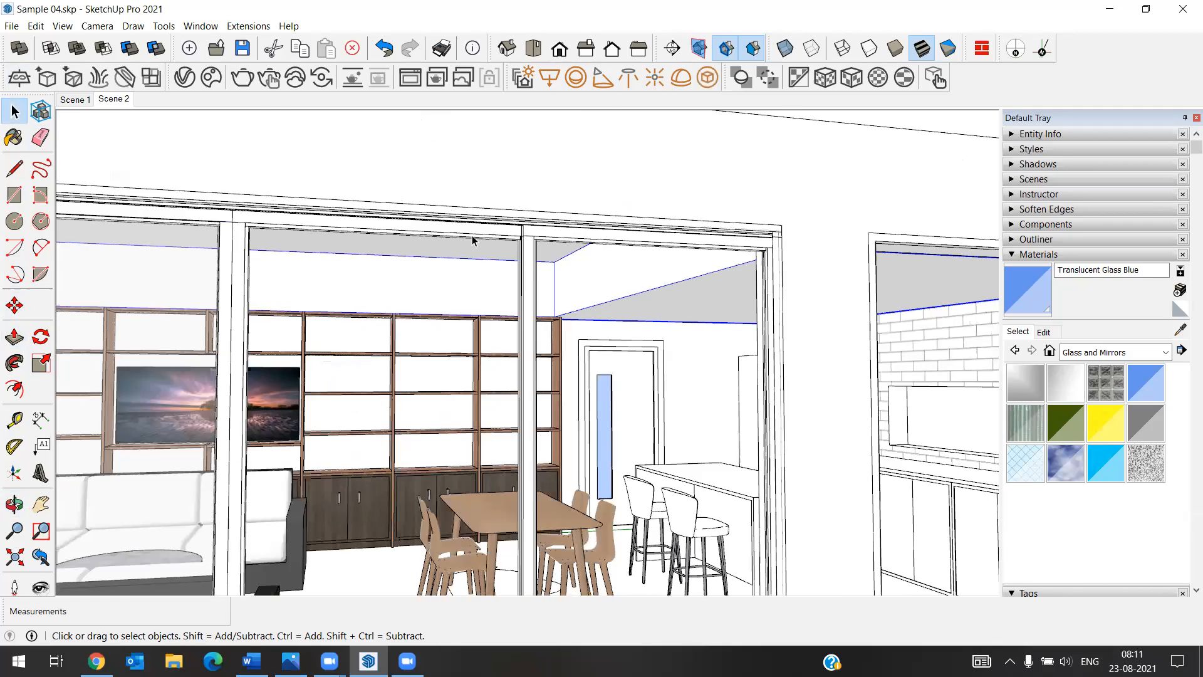
{"action": "middle_click_drag", "start_coordinate": [426, 367], "coordinate": [397, 251]}
{"action": "middle_click_drag", "start_coordinate": [491, 261], "coordinate": [563, 256]}
{"action": "scroll", "coordinate": [561, 255], "scroll_direction": "down", "scroll_amount": 3}
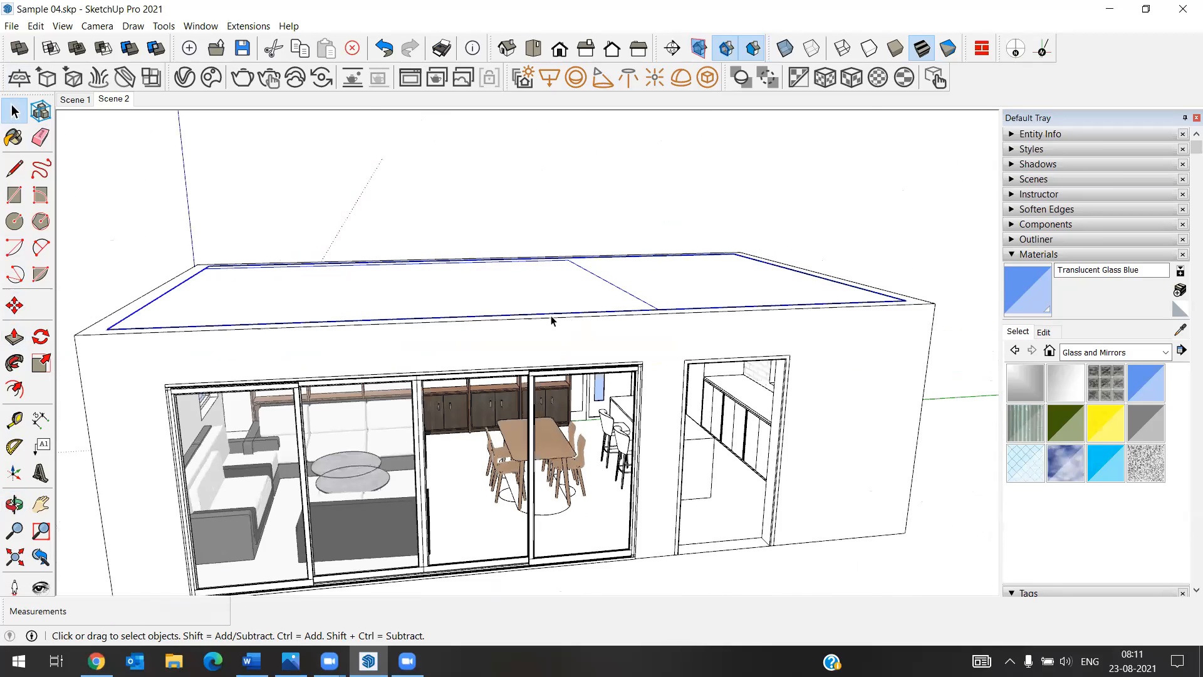
{"action": "middle_click_drag", "start_coordinate": [512, 364], "coordinate": [573, 272]}
{"action": "scroll", "coordinate": [570, 272], "scroll_direction": "up", "scroll_amount": 3}
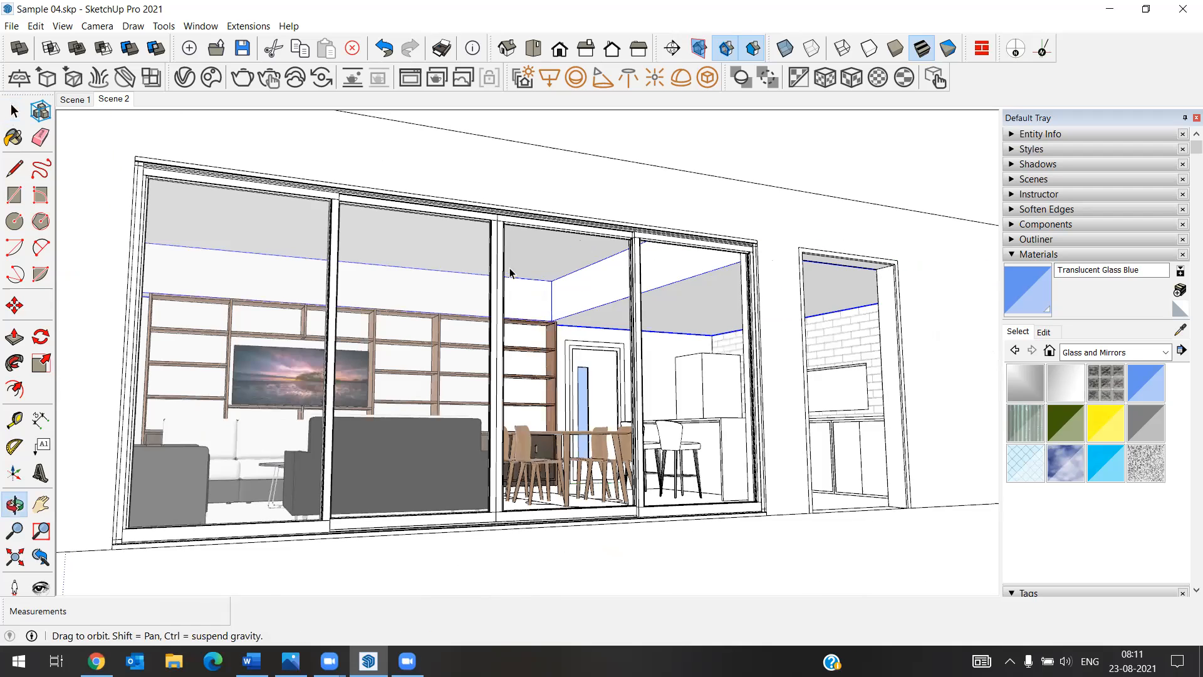
{"action": "scroll", "coordinate": [583, 251], "scroll_direction": "up", "scroll_amount": 2}
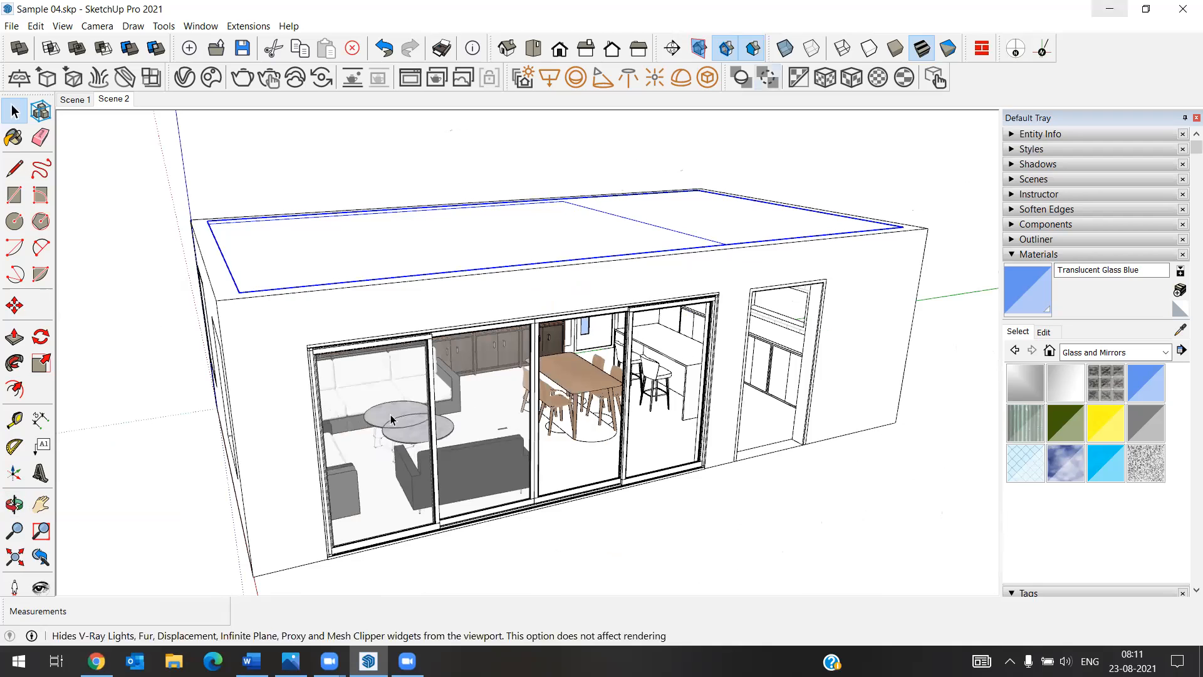
Switch to SketchUp Topics.docx in Word, highlight the topic "Adding the Ceiling and Soffit" in yellow, and save the document.
{"action": "left_click", "coordinate": [252, 660]}
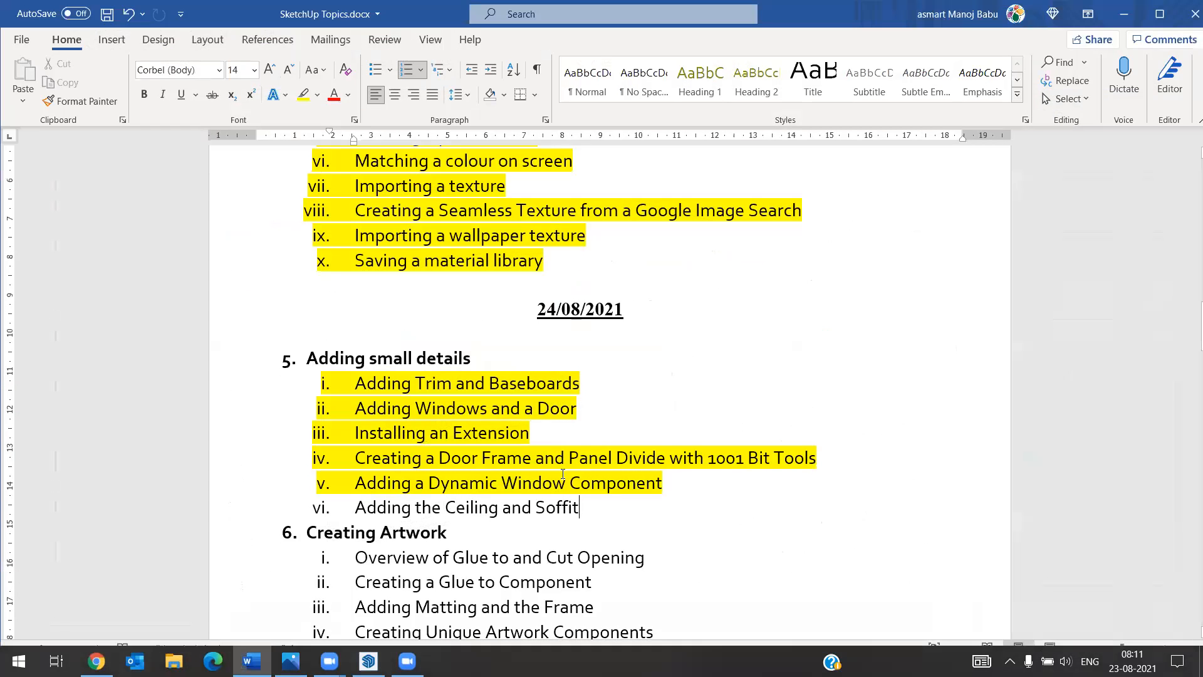
{"action": "left_click", "coordinate": [524, 483]}
{"action": "left_click_drag", "start_coordinate": [581, 511], "coordinate": [355, 509]}
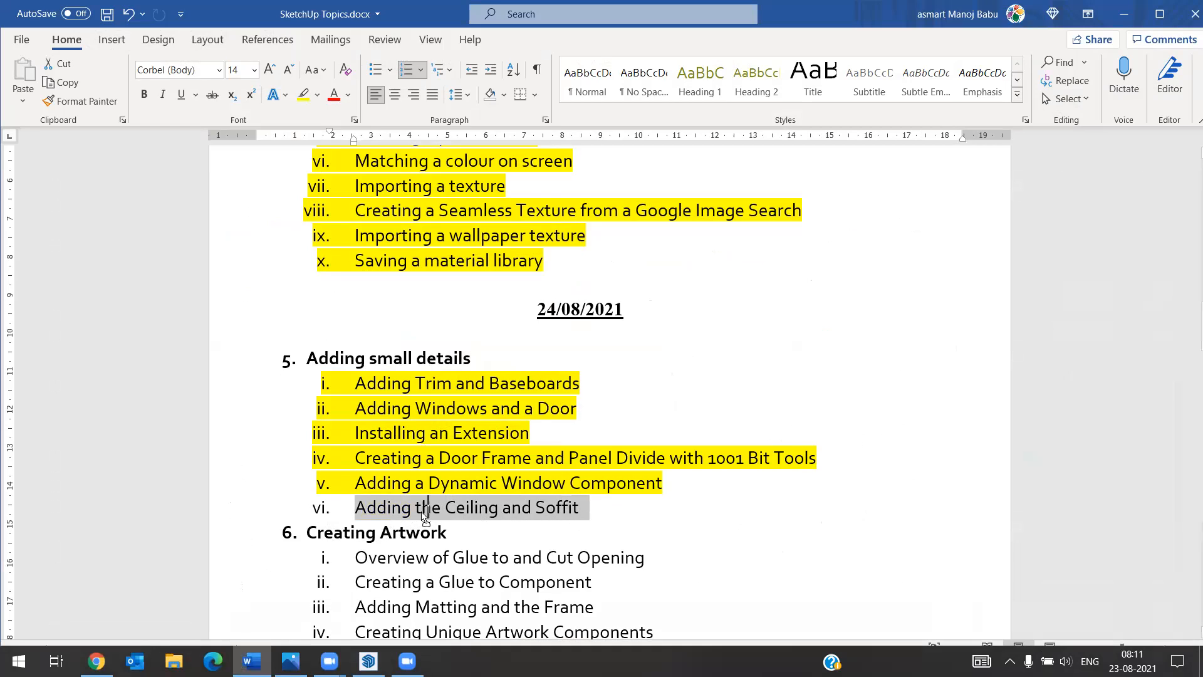
{"action": "left_click_drag", "start_coordinate": [579, 509], "coordinate": [319, 493]}
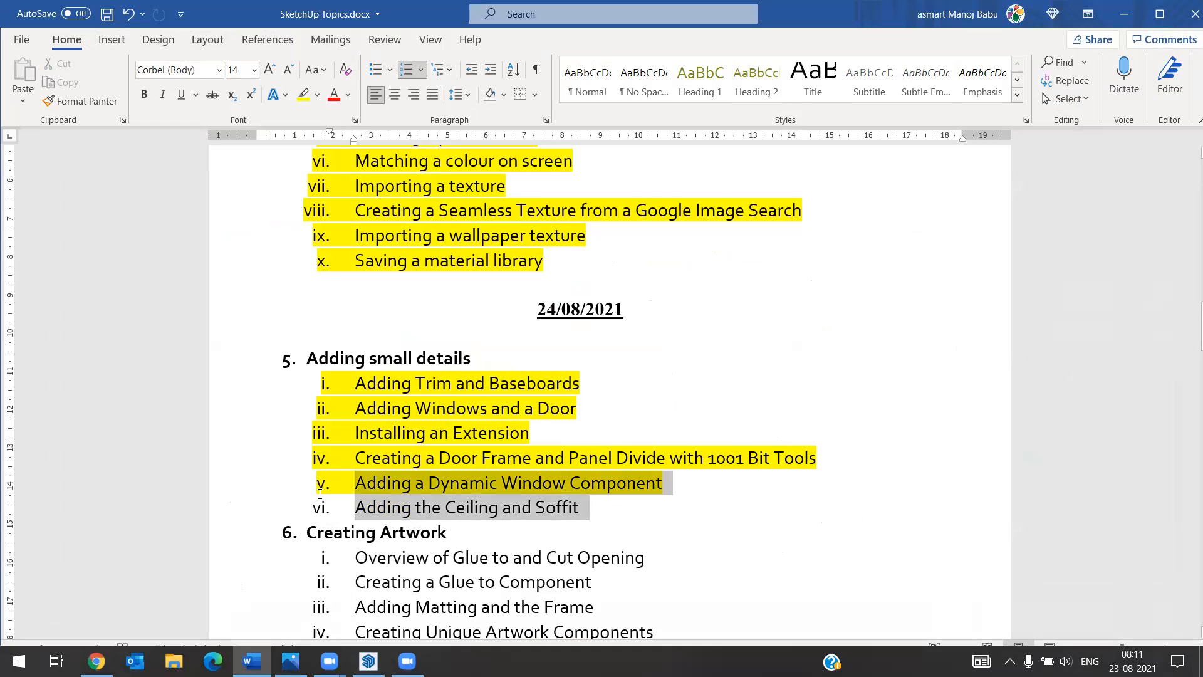
{"action": "left_click", "coordinate": [303, 94]}
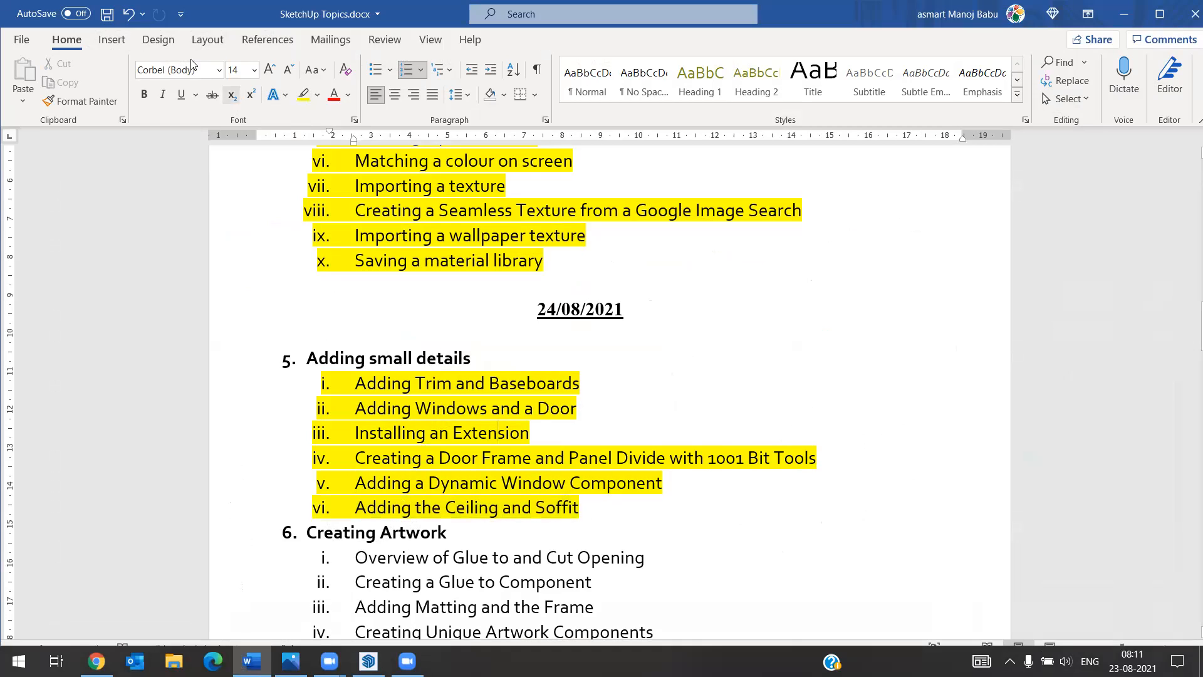
{"action": "left_click", "coordinate": [107, 14]}
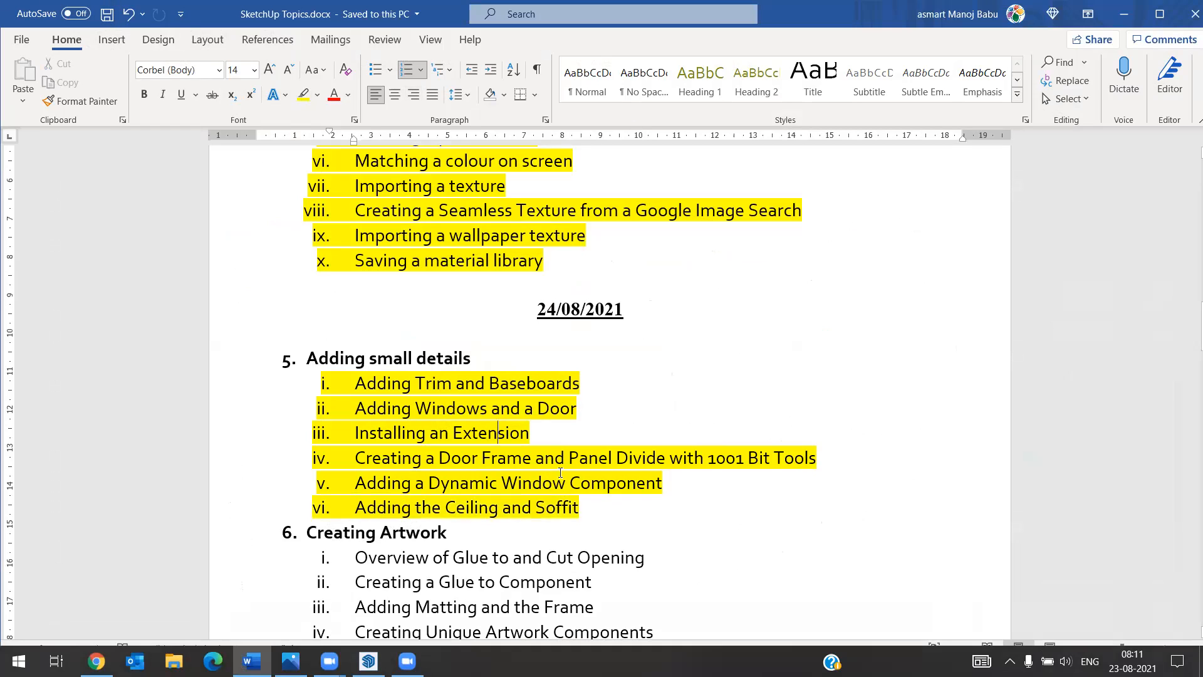
Review the topics listed under "Adding materials & Textures" and "Adding small details".
{"action": "left_click_drag", "start_coordinate": [590, 510], "coordinate": [335, 241]}
{"action": "left_click", "coordinate": [452, 507]}
{"action": "scroll", "coordinate": [451, 301], "scroll_direction": "up", "scroll_amount": 4}
{"action": "scroll", "coordinate": [457, 315], "scroll_direction": "down", "scroll_amount": 2}
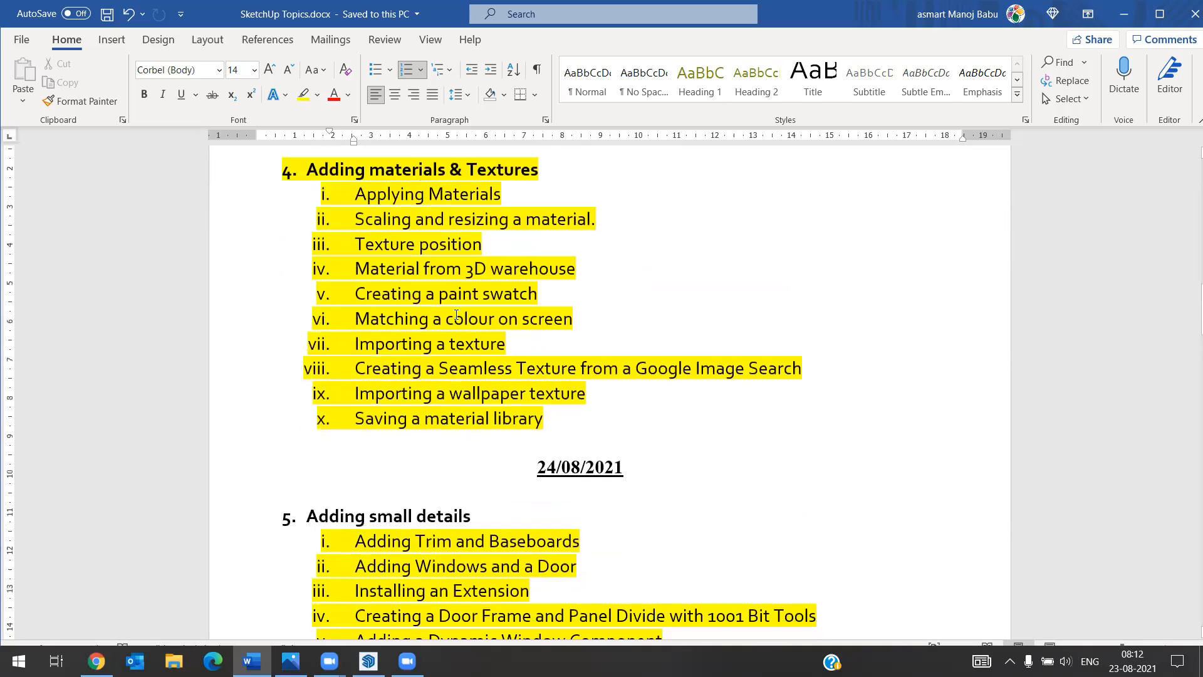
{"action": "scroll", "coordinate": [457, 315], "scroll_direction": "down", "scroll_amount": 2}
{"action": "scroll", "coordinate": [490, 460], "scroll_direction": "down", "scroll_amount": 1}
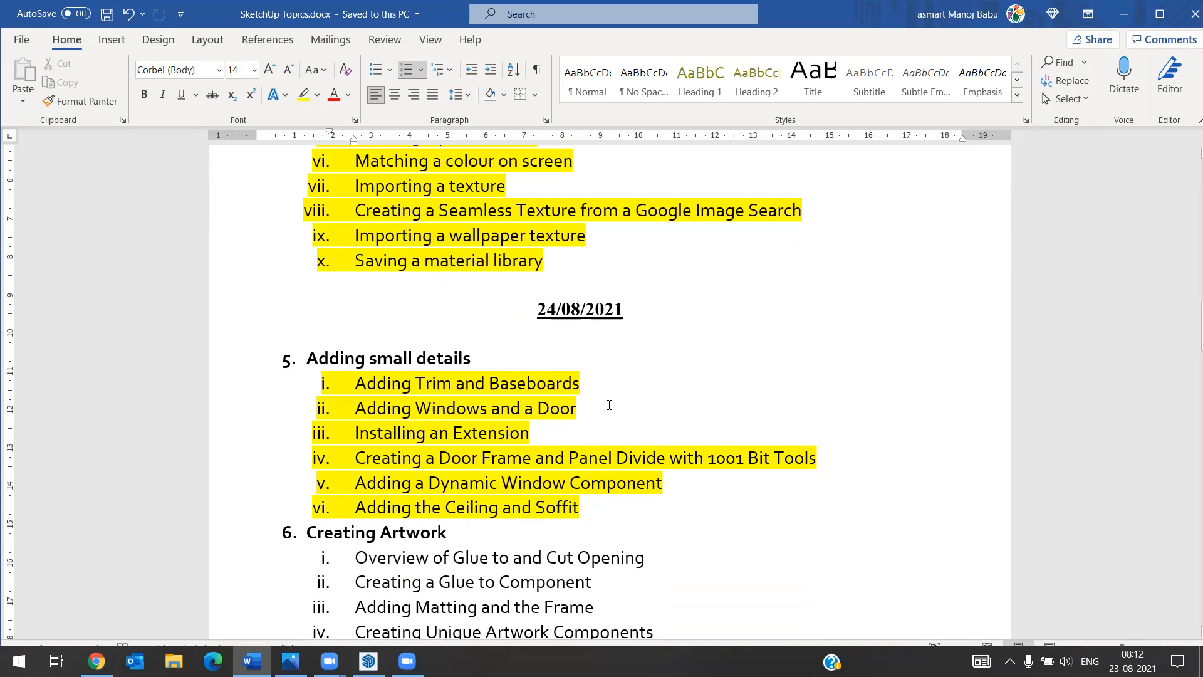
{"action": "scroll", "coordinate": [603, 413], "scroll_direction": "up", "scroll_amount": 3}
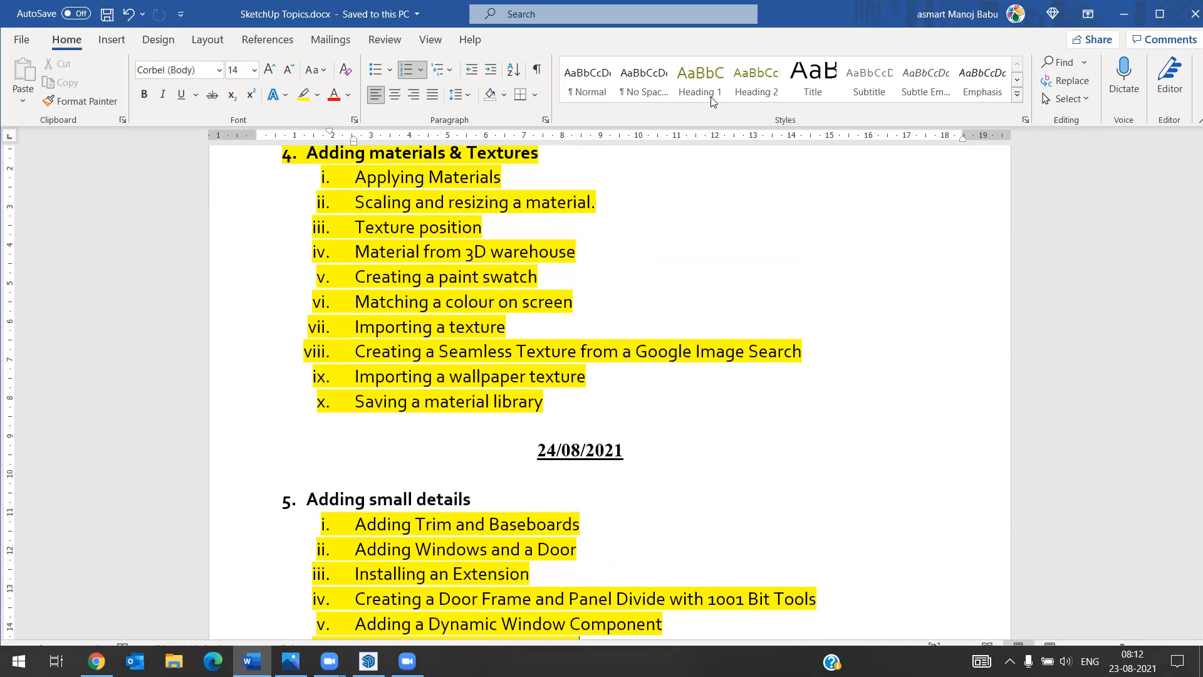